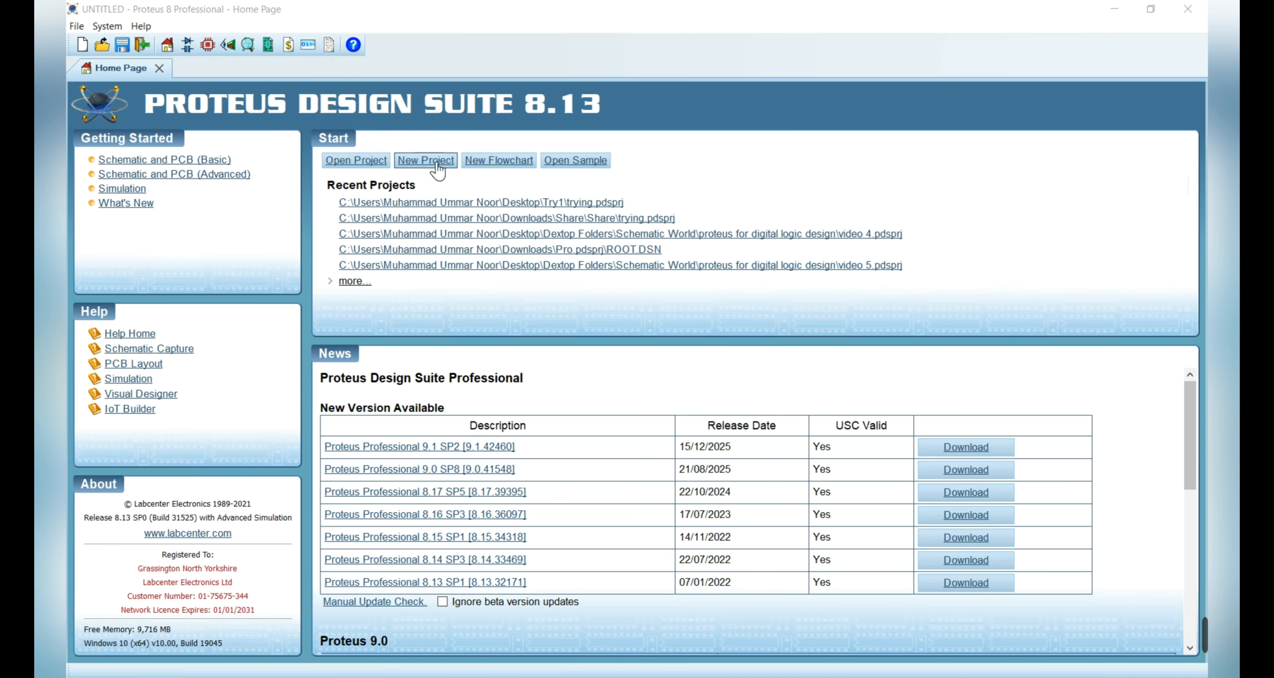
# Start a new project named my1 and check the save folder, leaving the default Documents path.
pyautogui.click(427, 161)
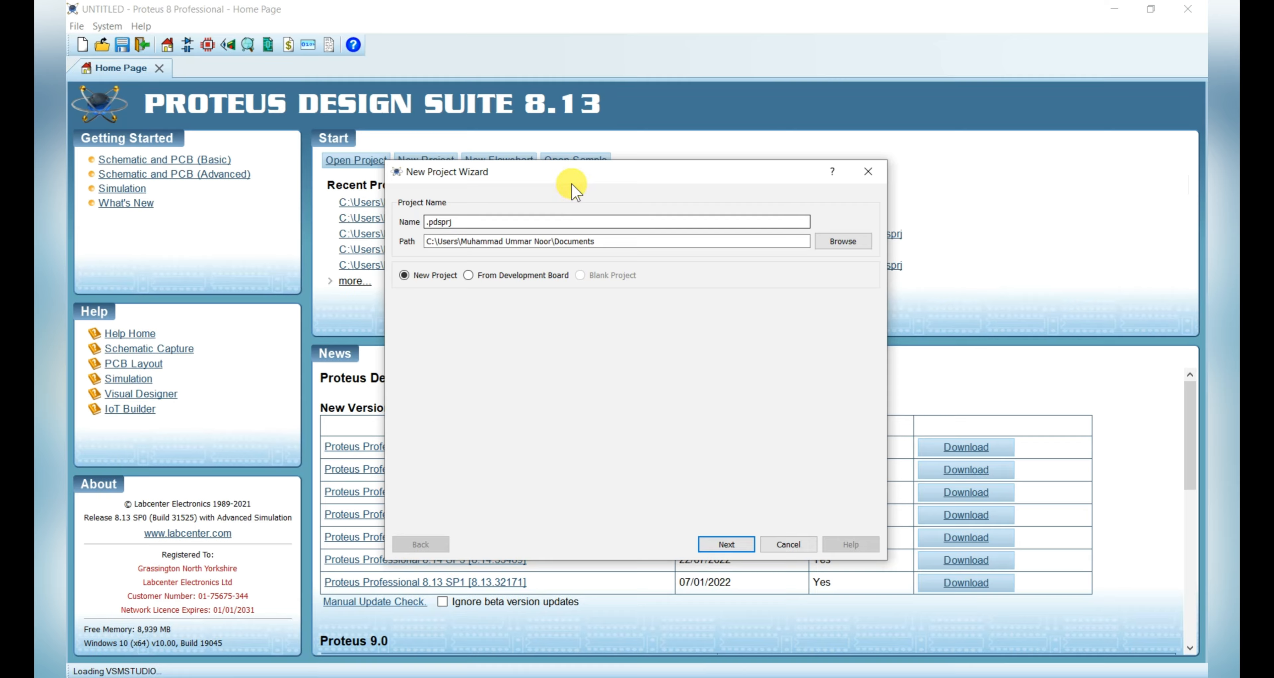
pyautogui.write('y1')
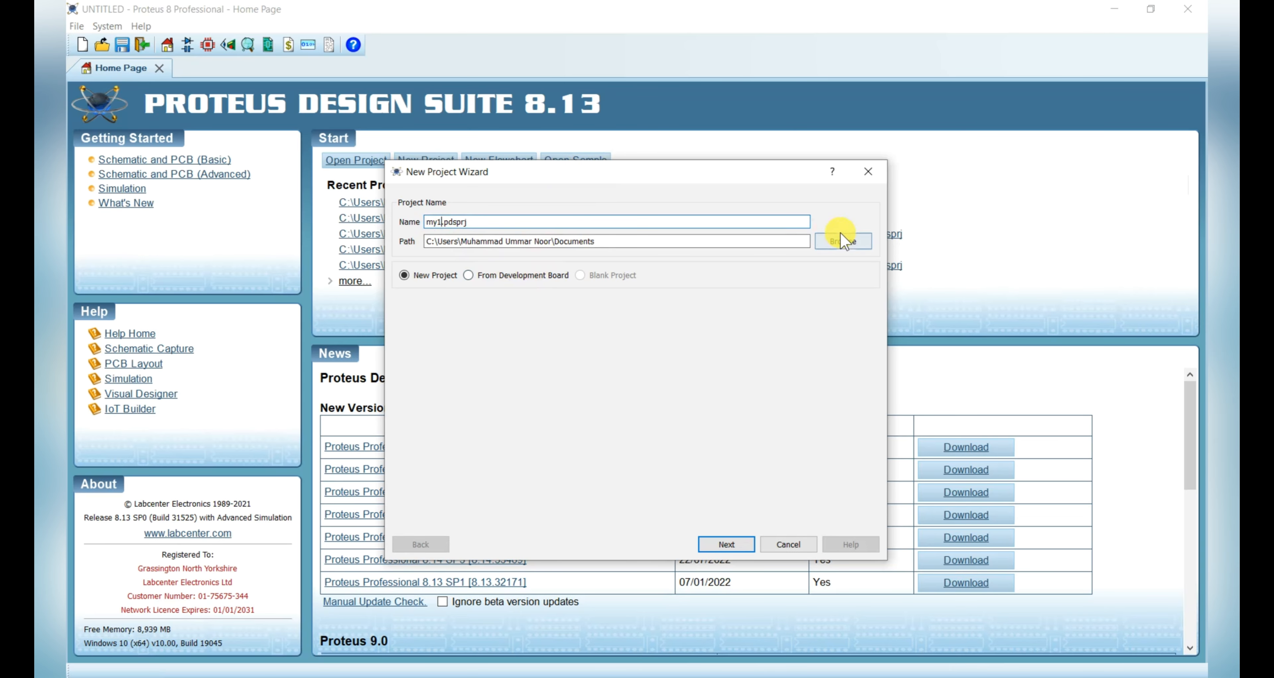
pyautogui.click(847, 244)
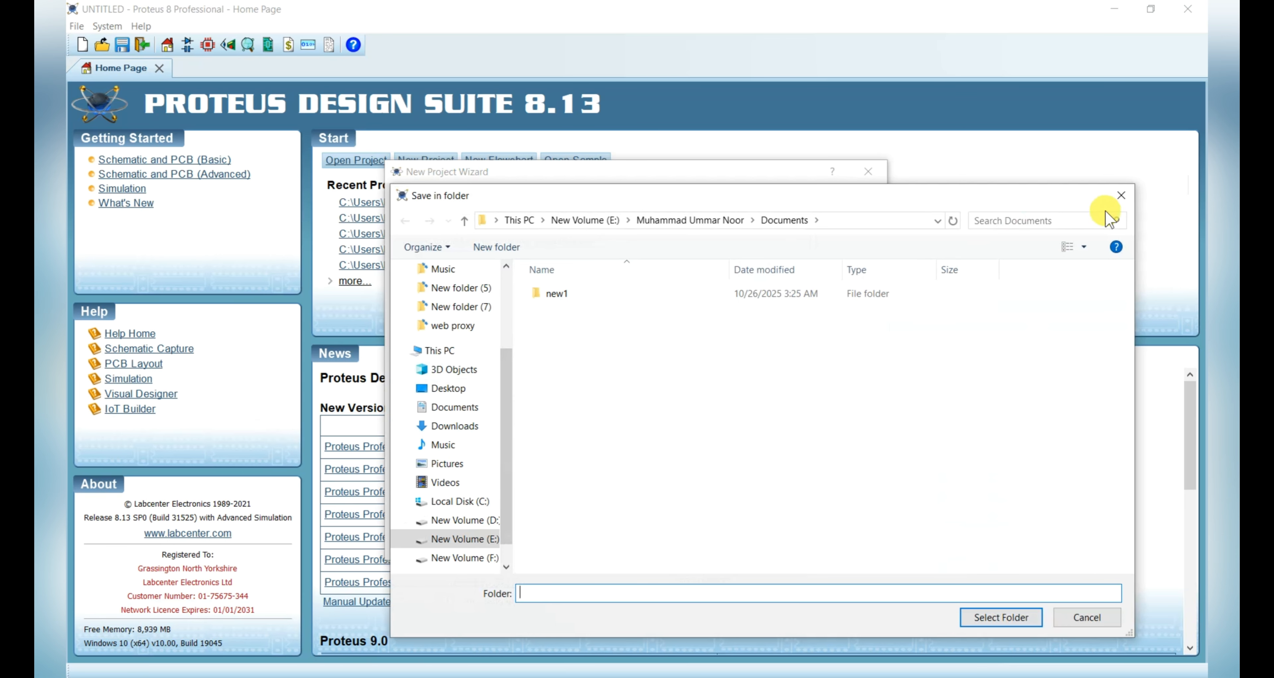
pyautogui.click(1122, 196)
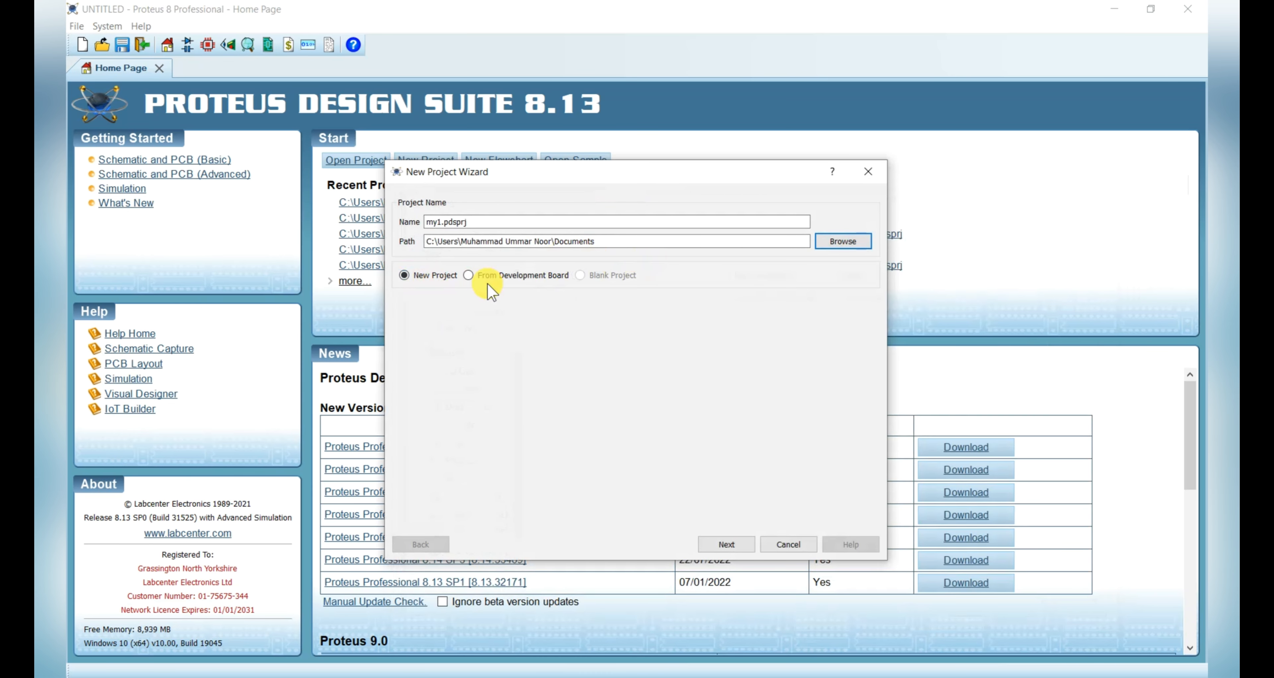
# Look through the development boards offered for a board-based project and return the project type to New Project.
pyautogui.click(469, 275)
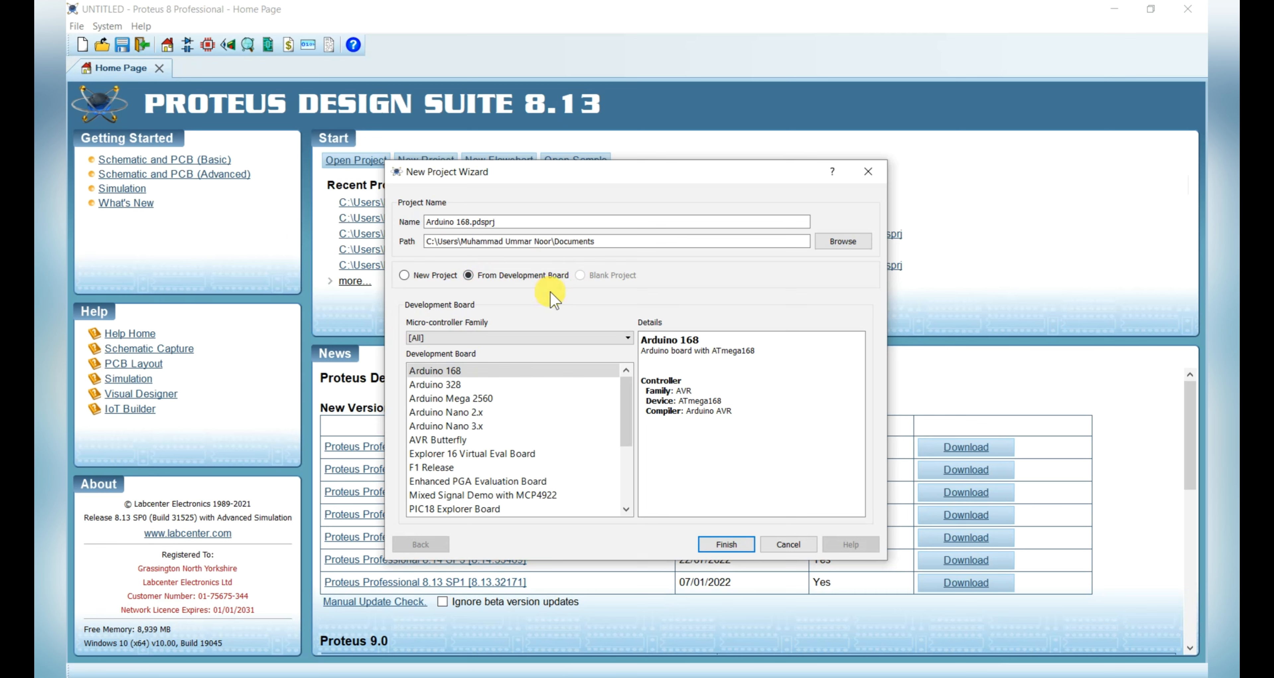
pyautogui.scroll(-3, 526, 454)
pyautogui.scroll(3, 470, 474)
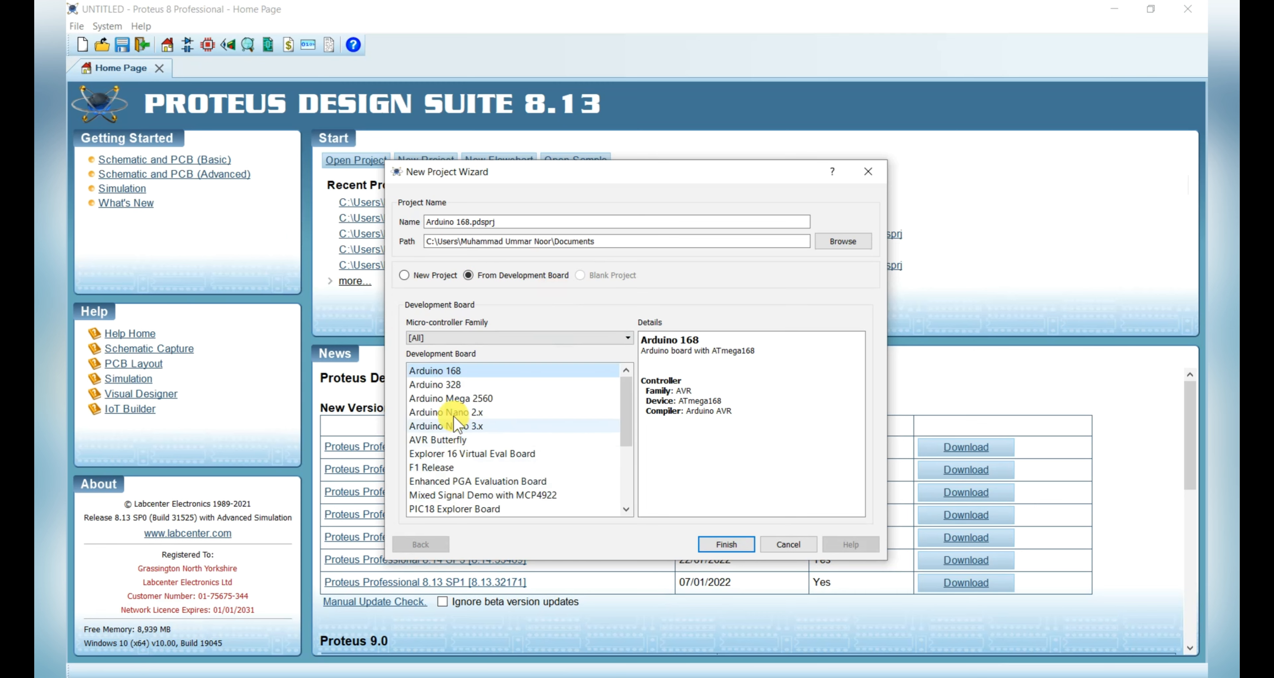
pyautogui.scroll(-3, 484, 406)
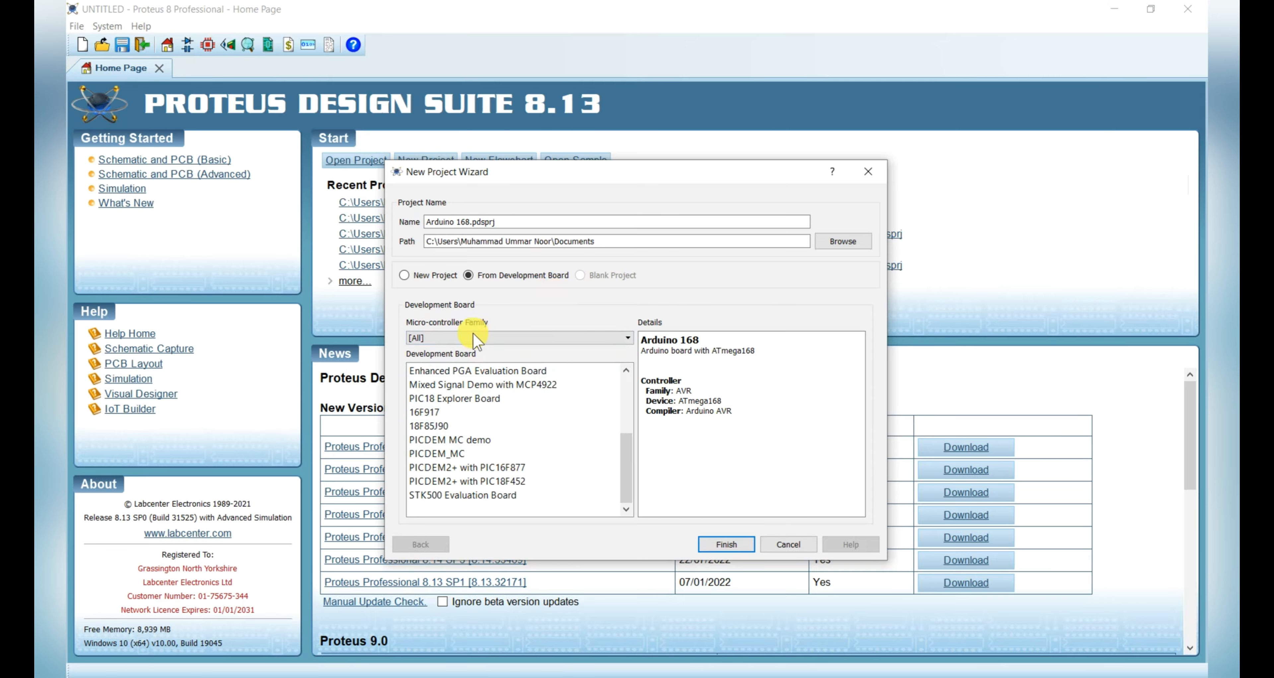
pyautogui.click(434, 275)
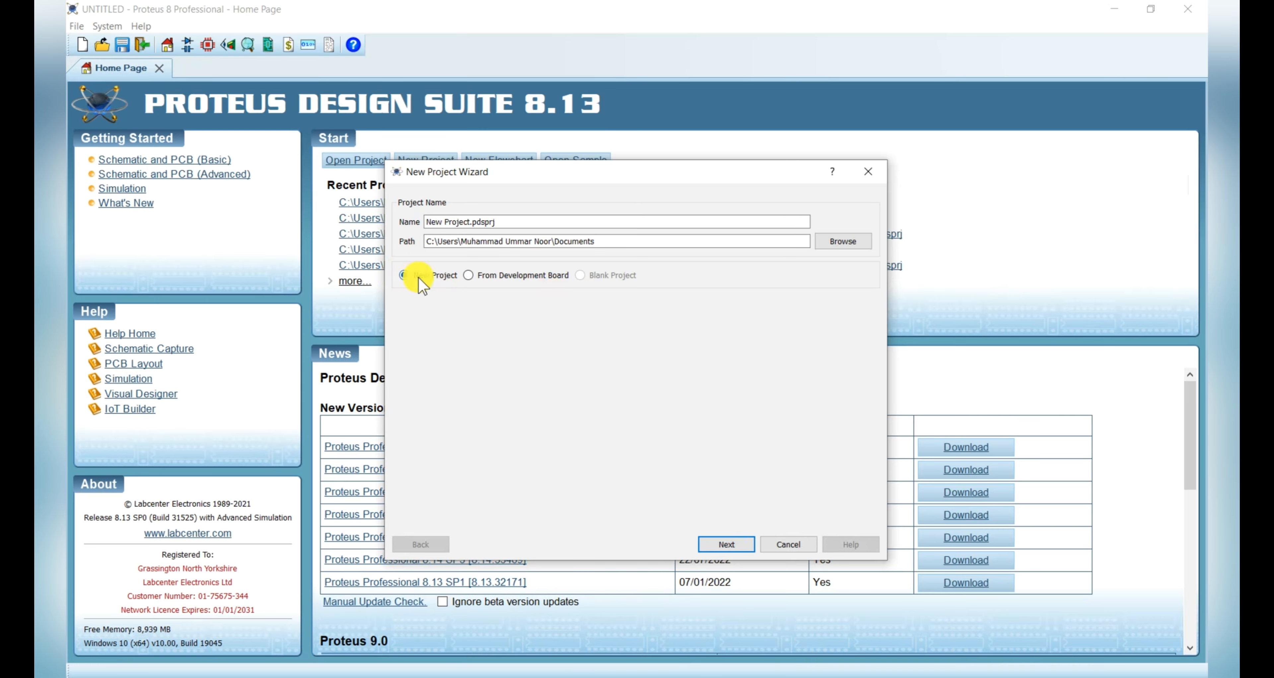
# Choose to create a schematic from the DEFAULT design template for the new project.
pyautogui.click(727, 545)
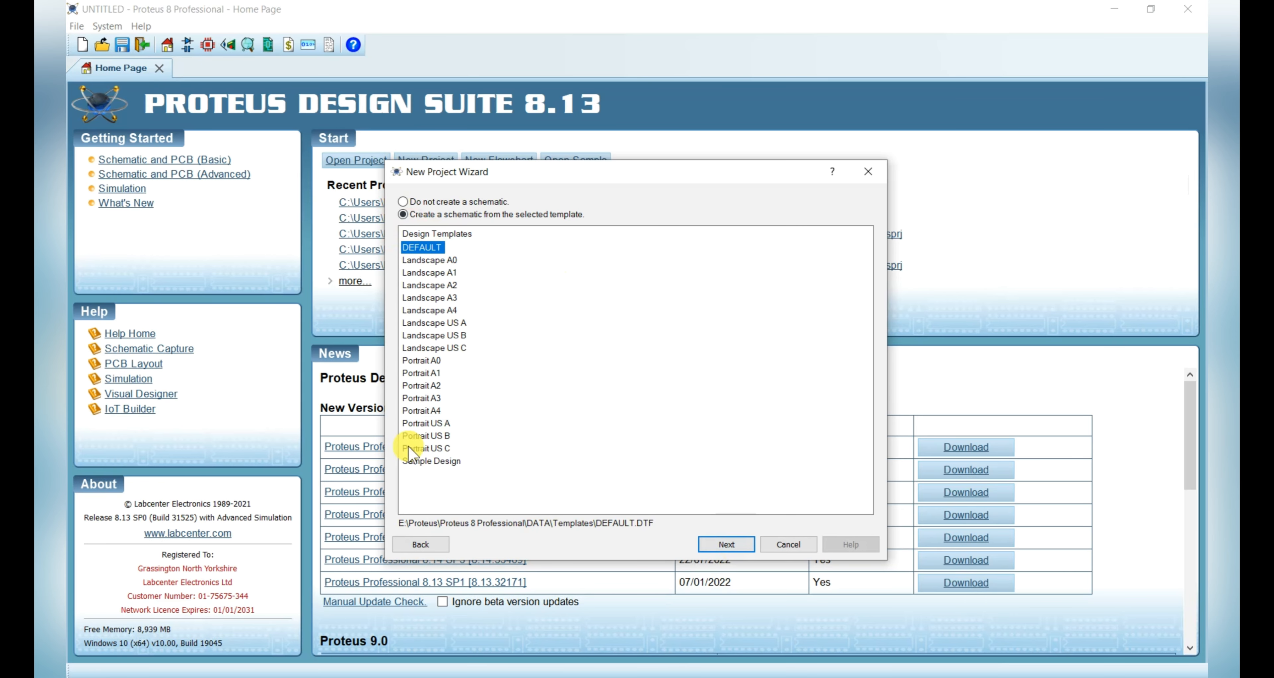
pyautogui.click(414, 203)
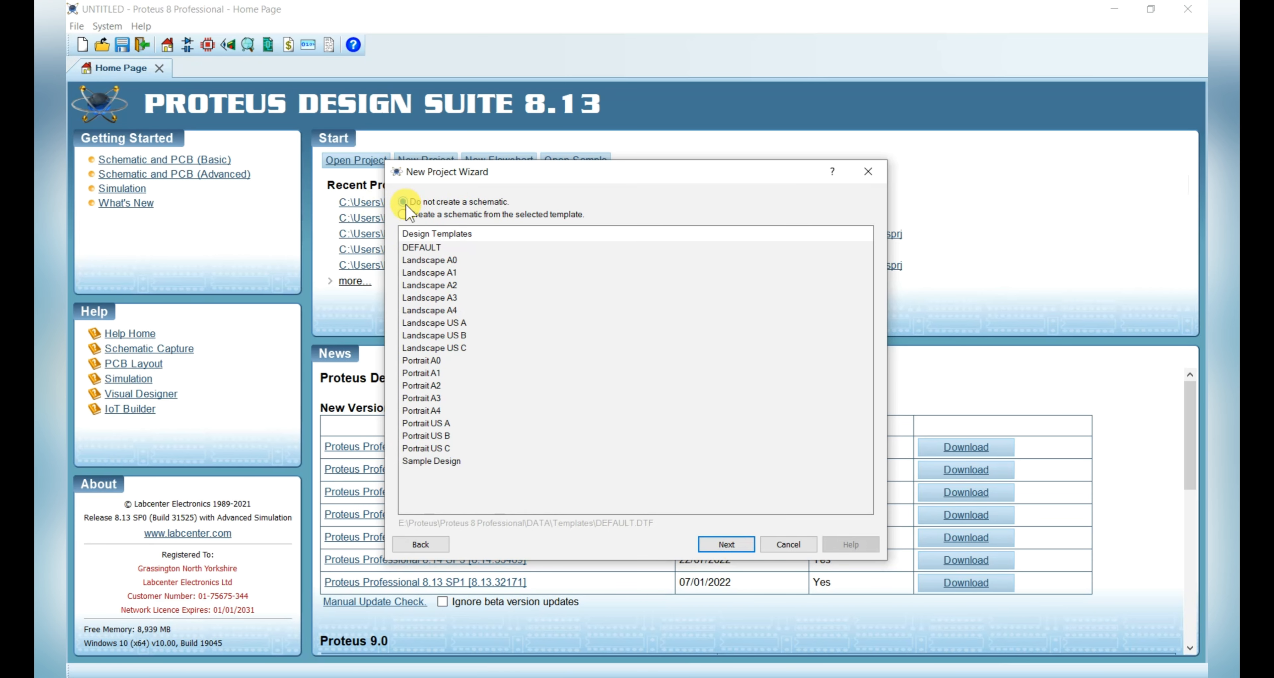
pyautogui.click(403, 214)
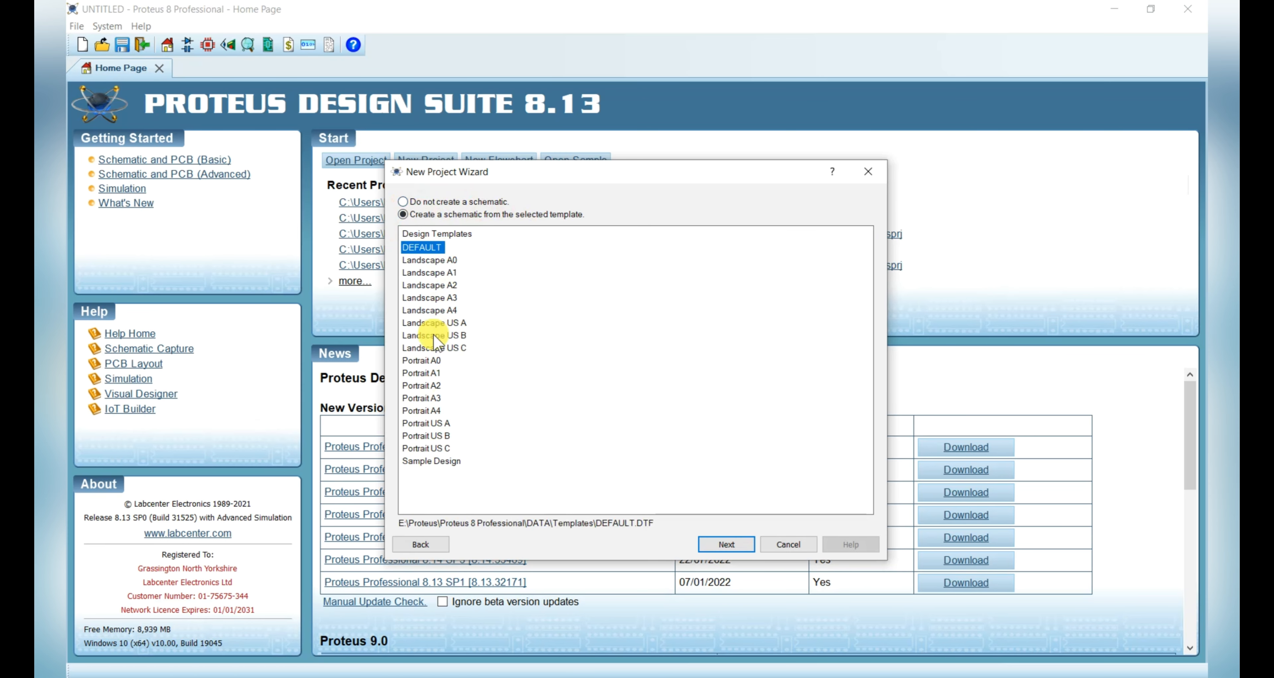
pyautogui.click(434, 260)
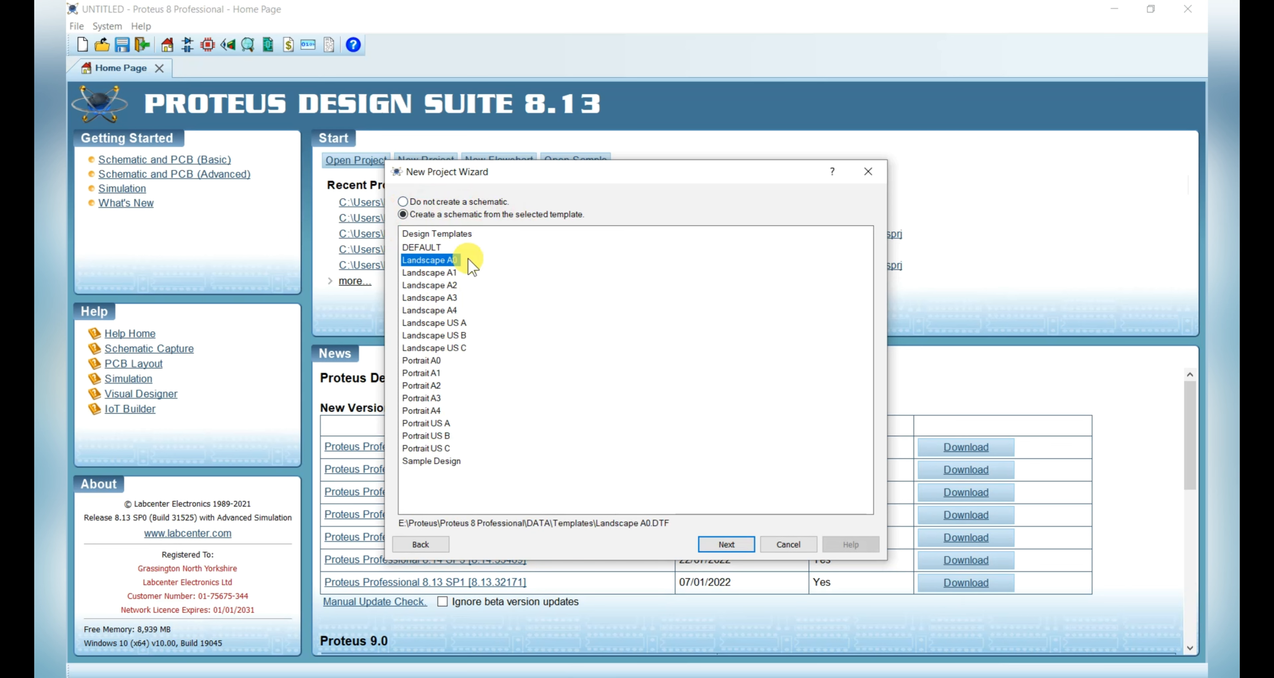
pyautogui.click(428, 412)
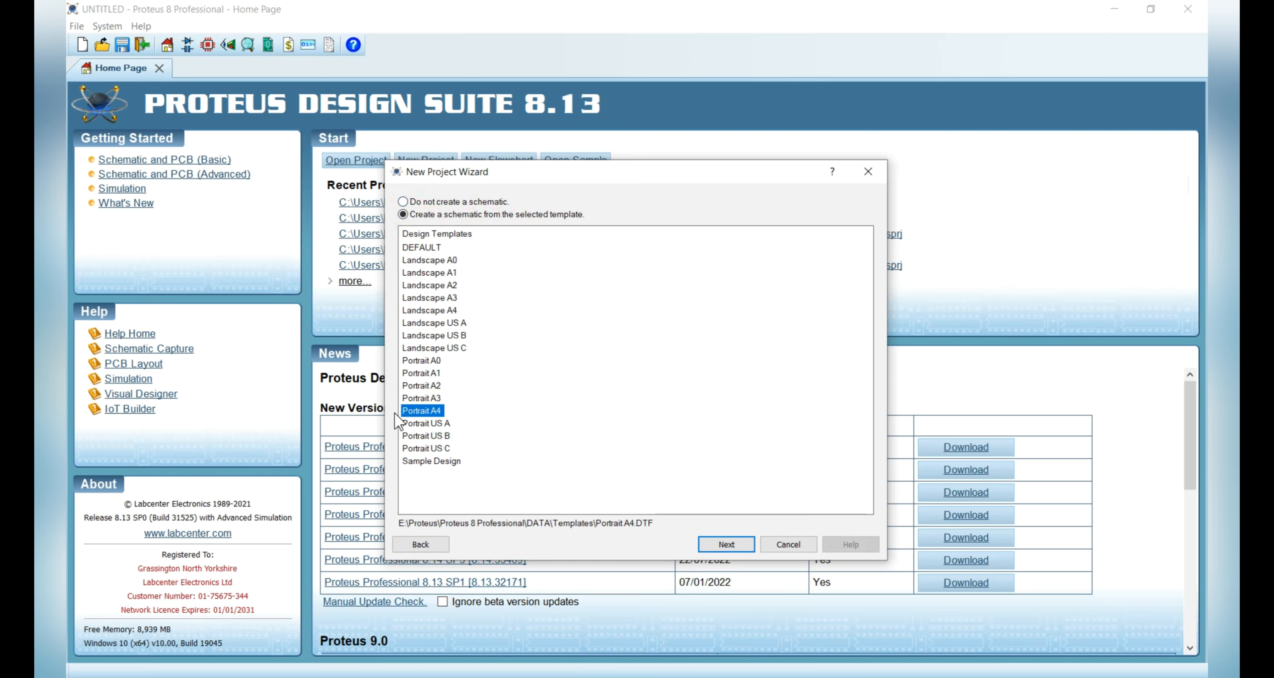
pyautogui.click(428, 251)
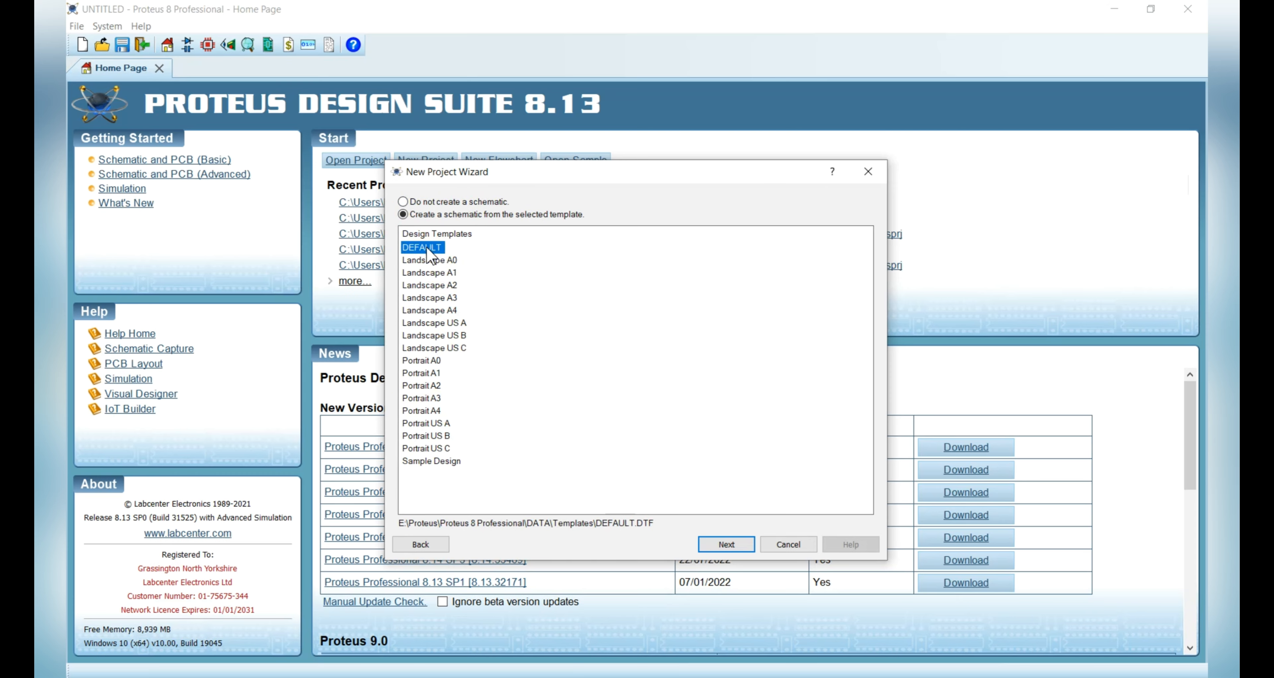
pyautogui.click(727, 544)
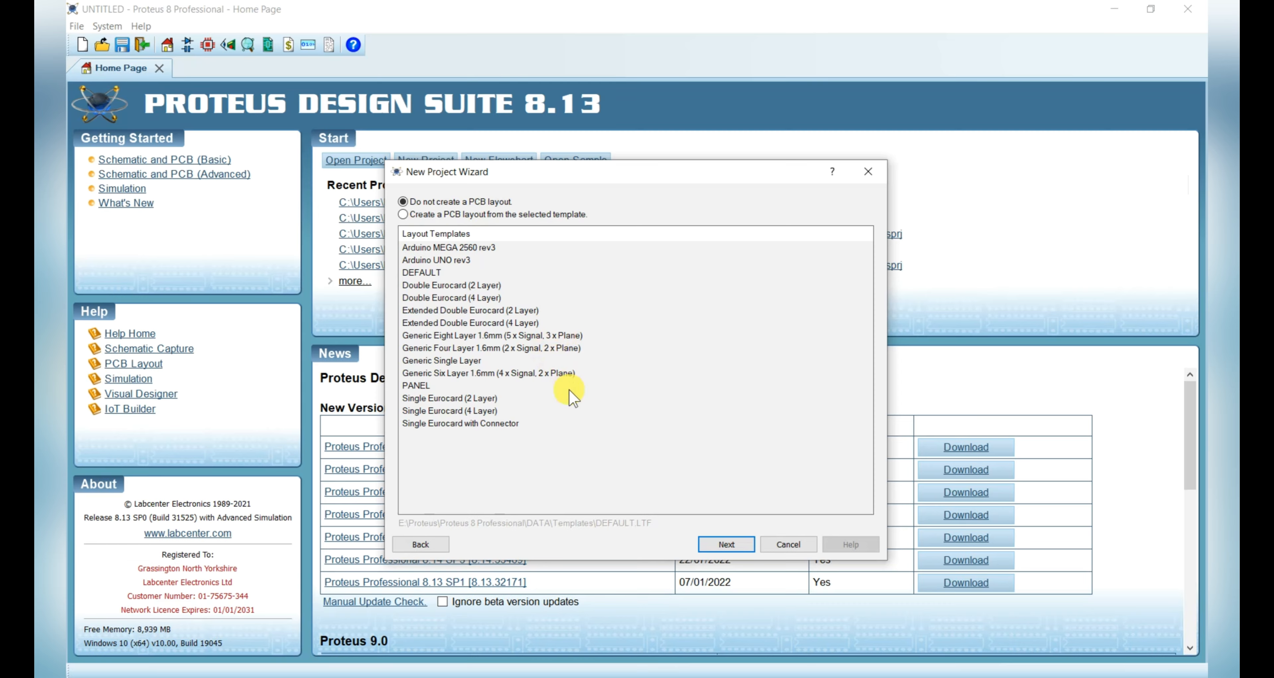
# Complete the project setup with no PCB layout and no firmware project.
pyautogui.click(727, 544)
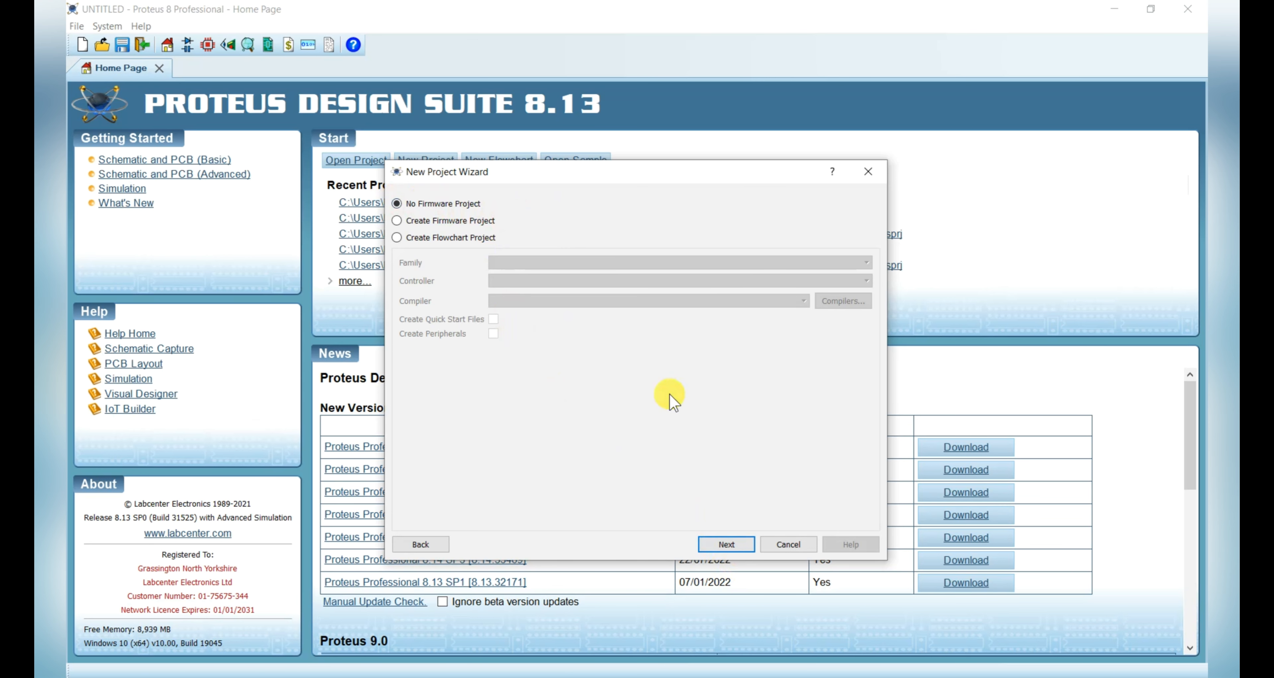
pyautogui.click(730, 545)
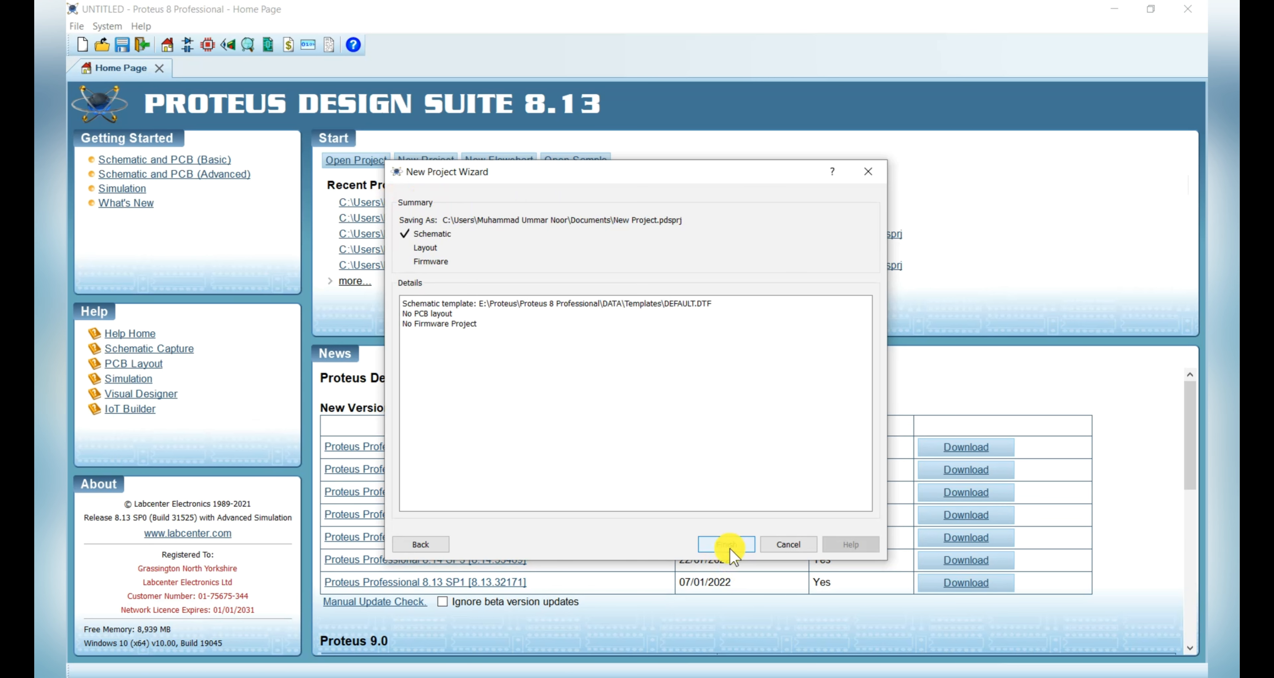
pyautogui.click(727, 544)
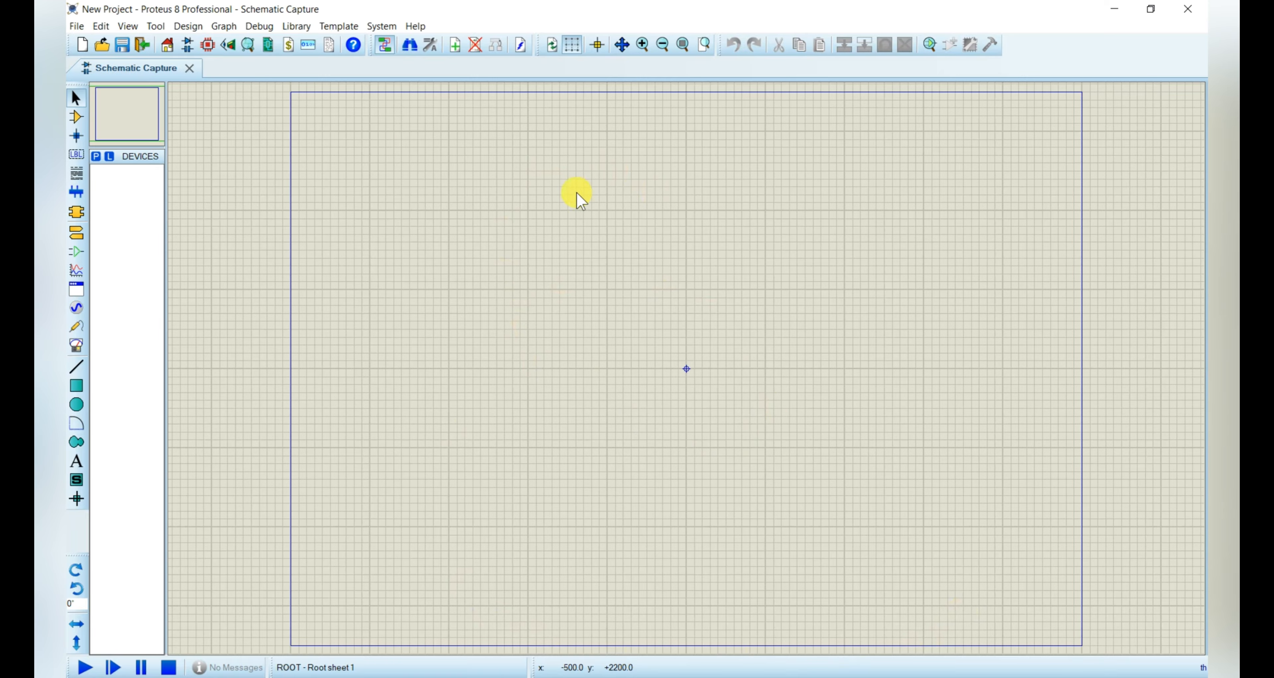
# Open the device picker in component mode and search the parts library for "led".
pyautogui.click(77, 117)
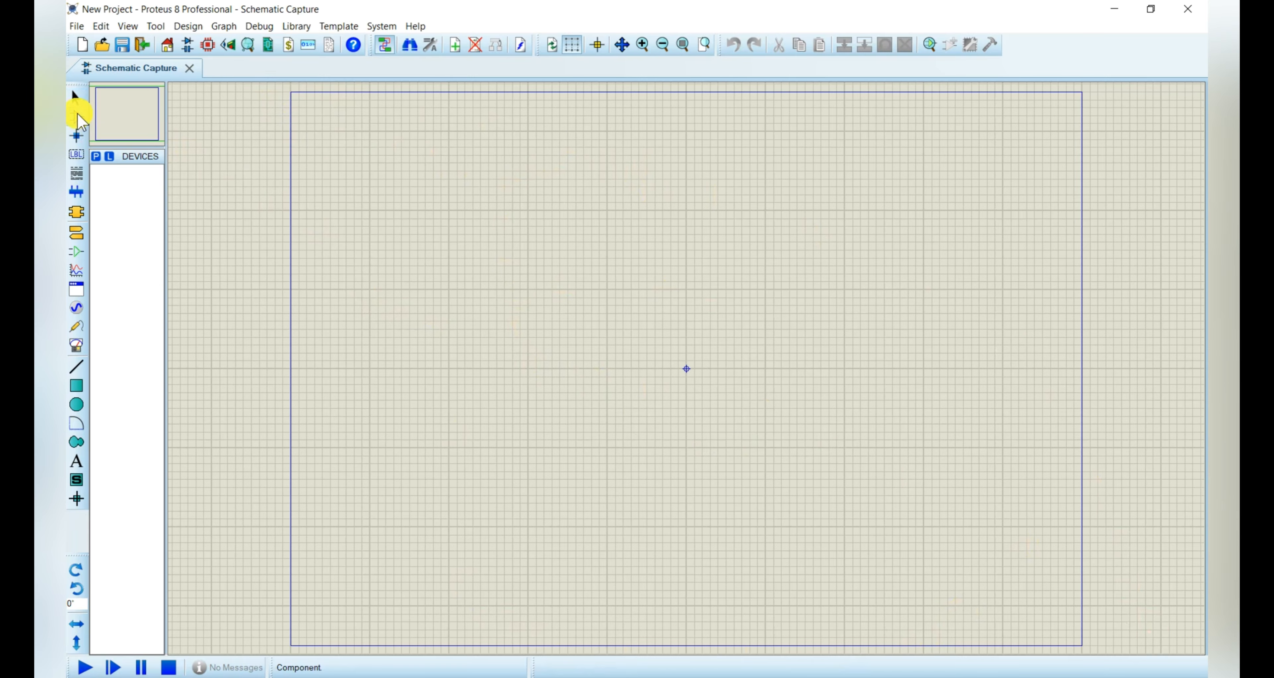
pyautogui.click(99, 158)
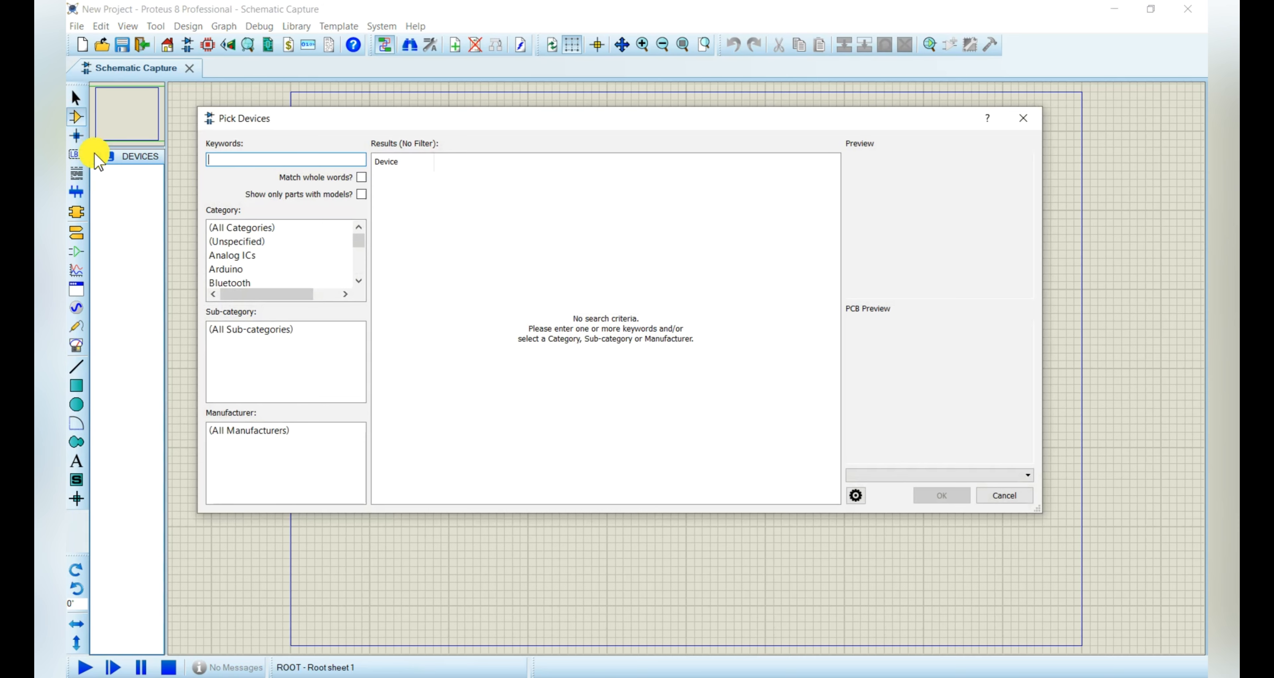
pyautogui.moveTo(304, 129); pyautogui.dragTo(349, 135)
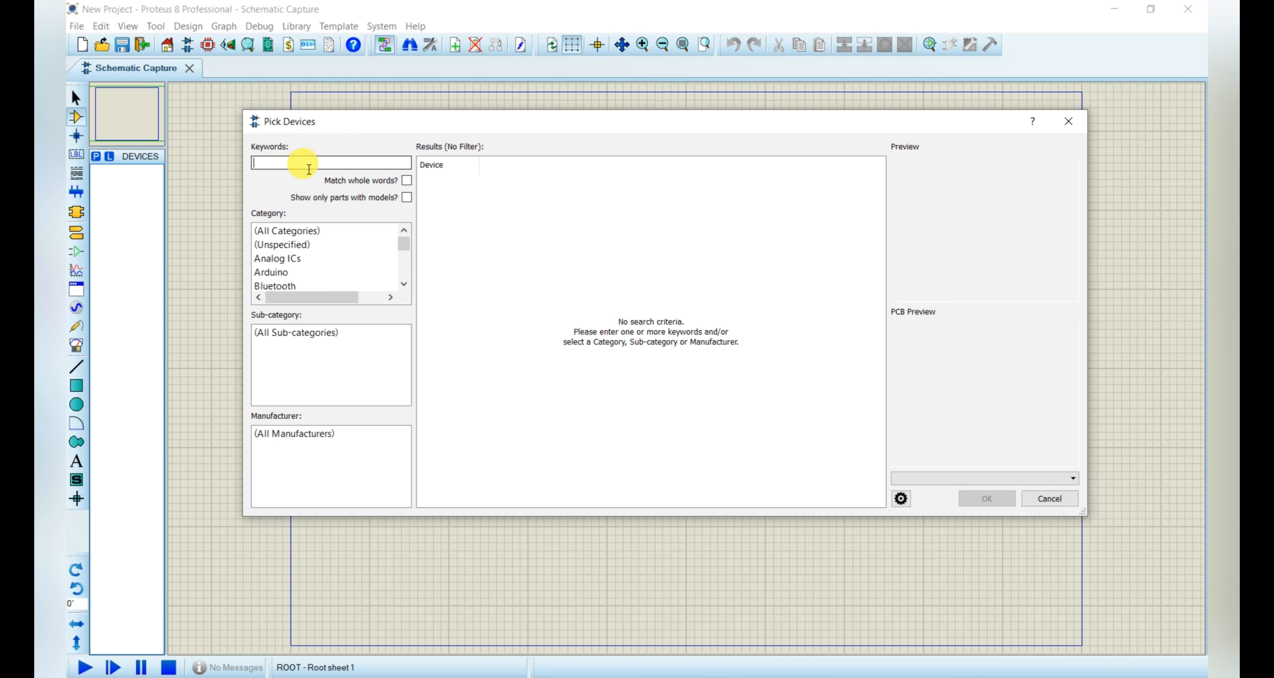
pyautogui.click(301, 164)
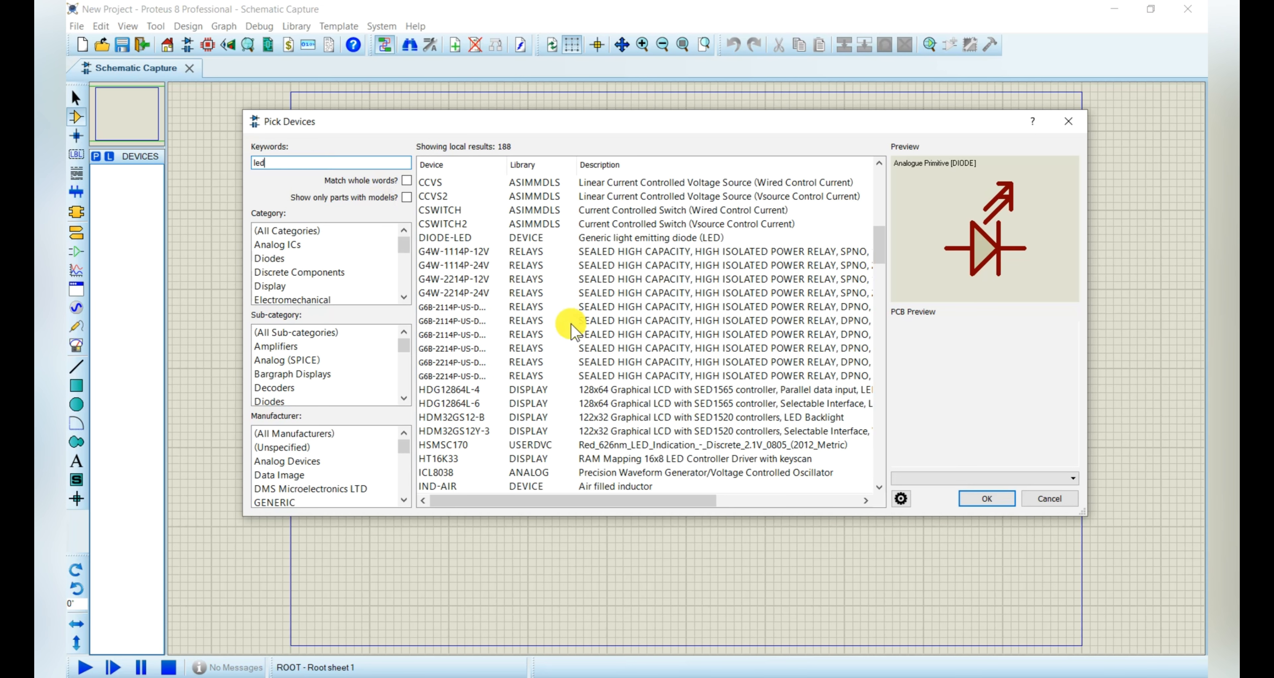
# Examine the LED search results, previewing the LED-PURPLE and LED-BIBY models and their descriptions.
pyautogui.scroll(-3, 569, 333)
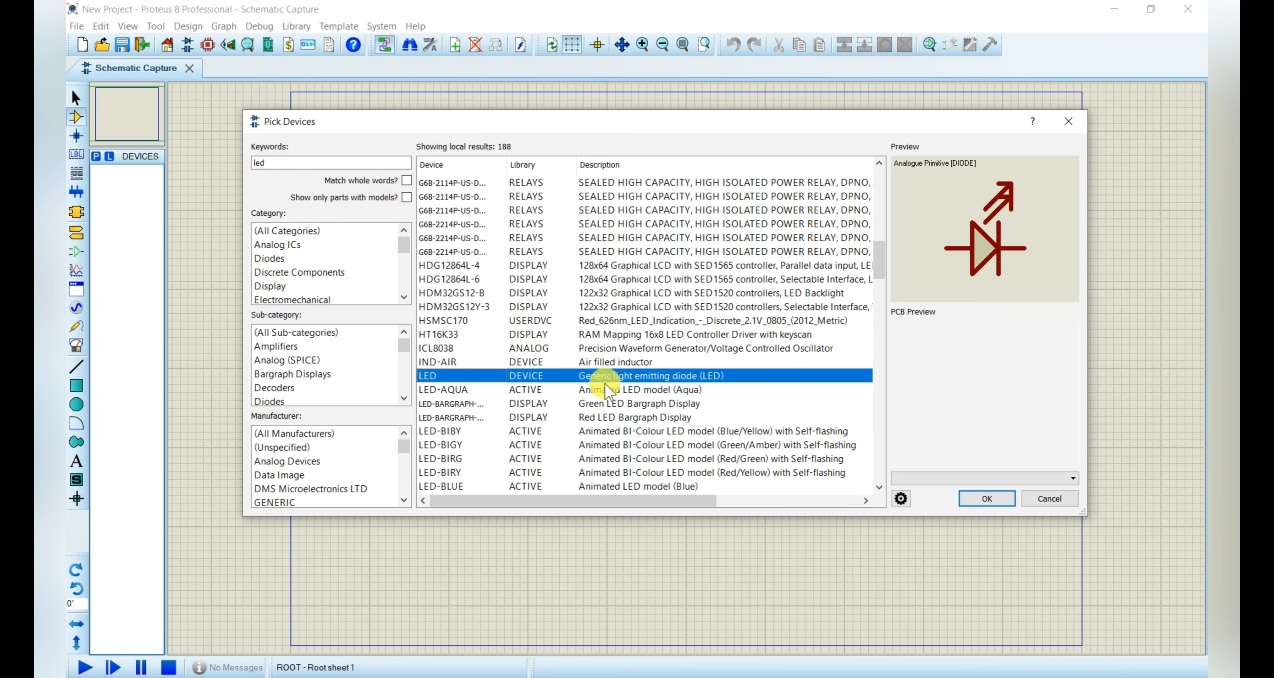
pyautogui.scroll(-3, 451, 418)
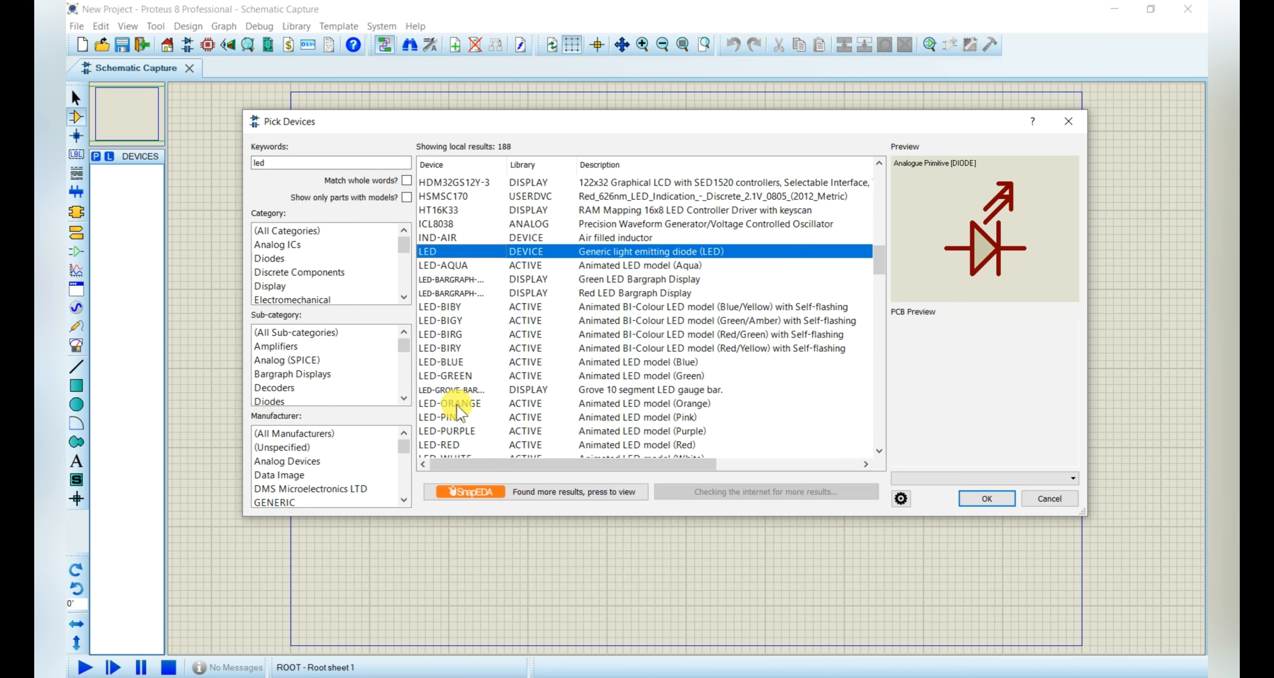
pyautogui.click(451, 432)
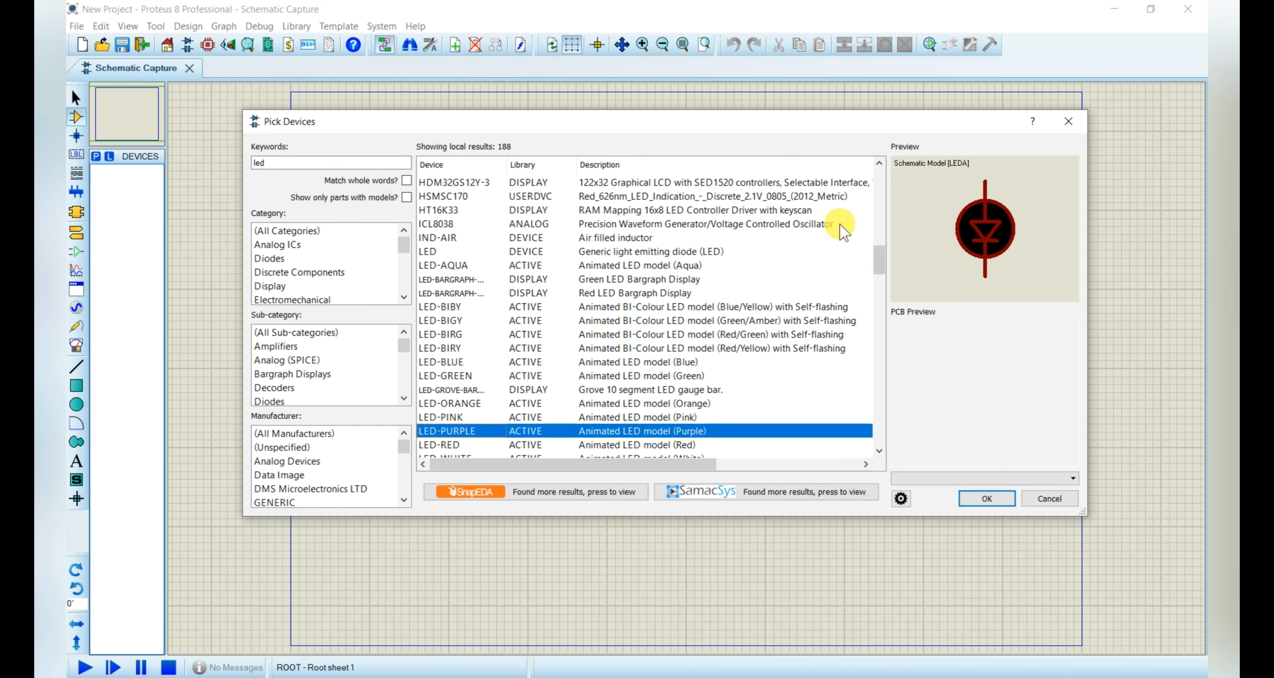
pyautogui.scroll(-1, 656, 433)
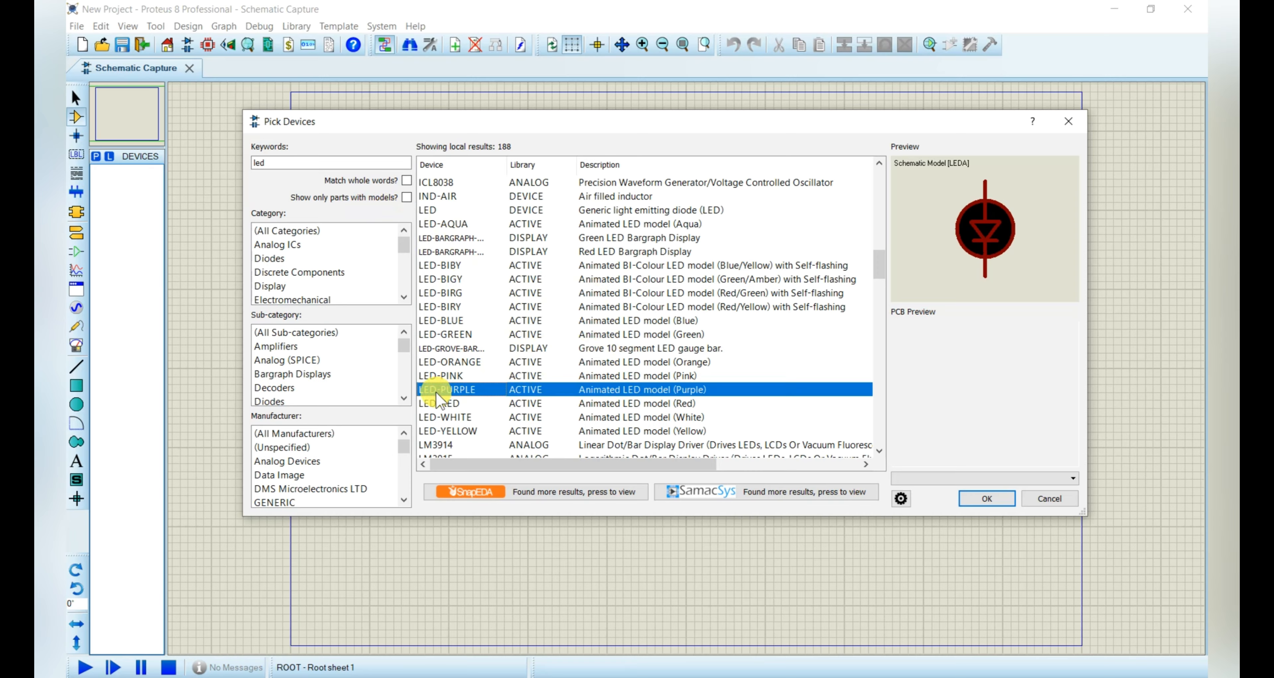
pyautogui.moveTo(475, 399)
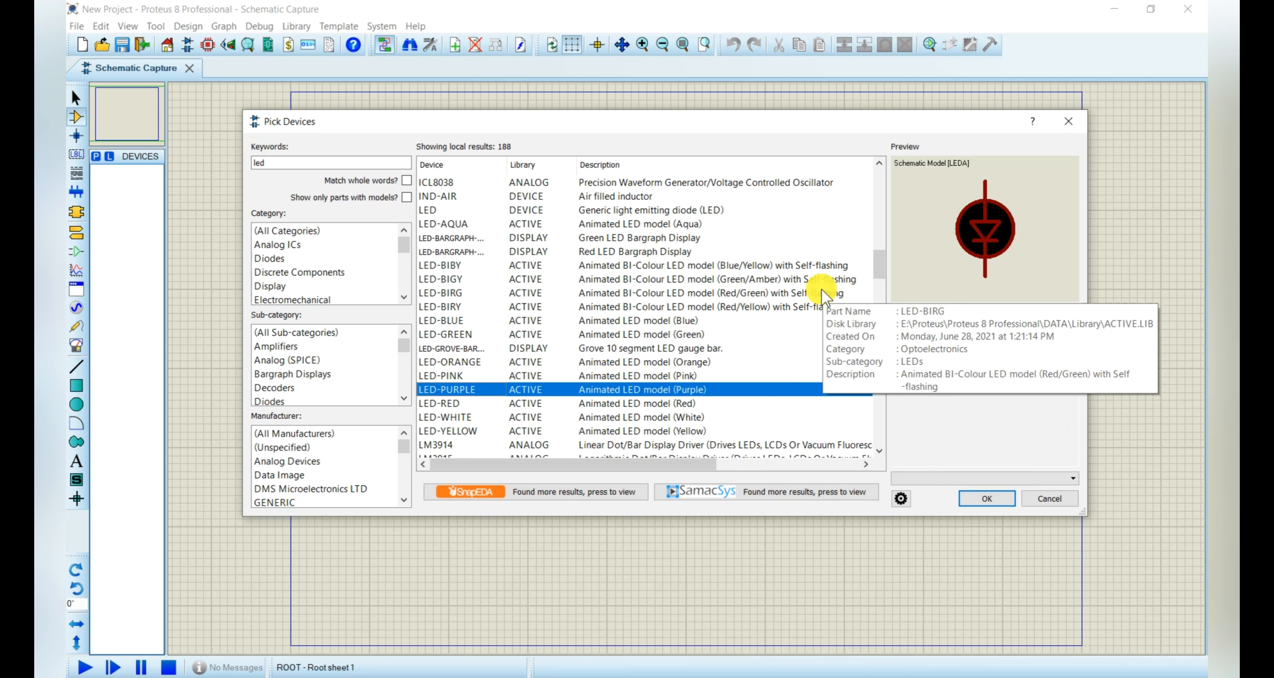
pyautogui.click(479, 267)
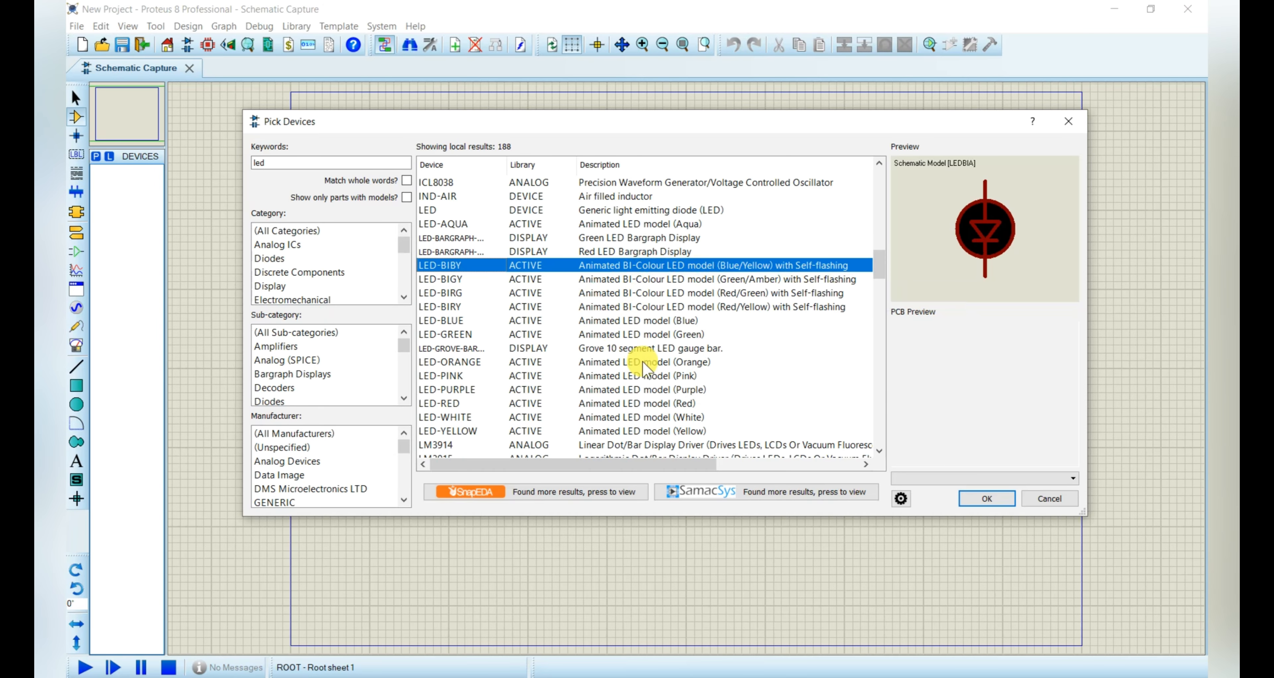
pyautogui.scroll(-3, 558, 385)
pyautogui.scroll(-8, 559, 381)
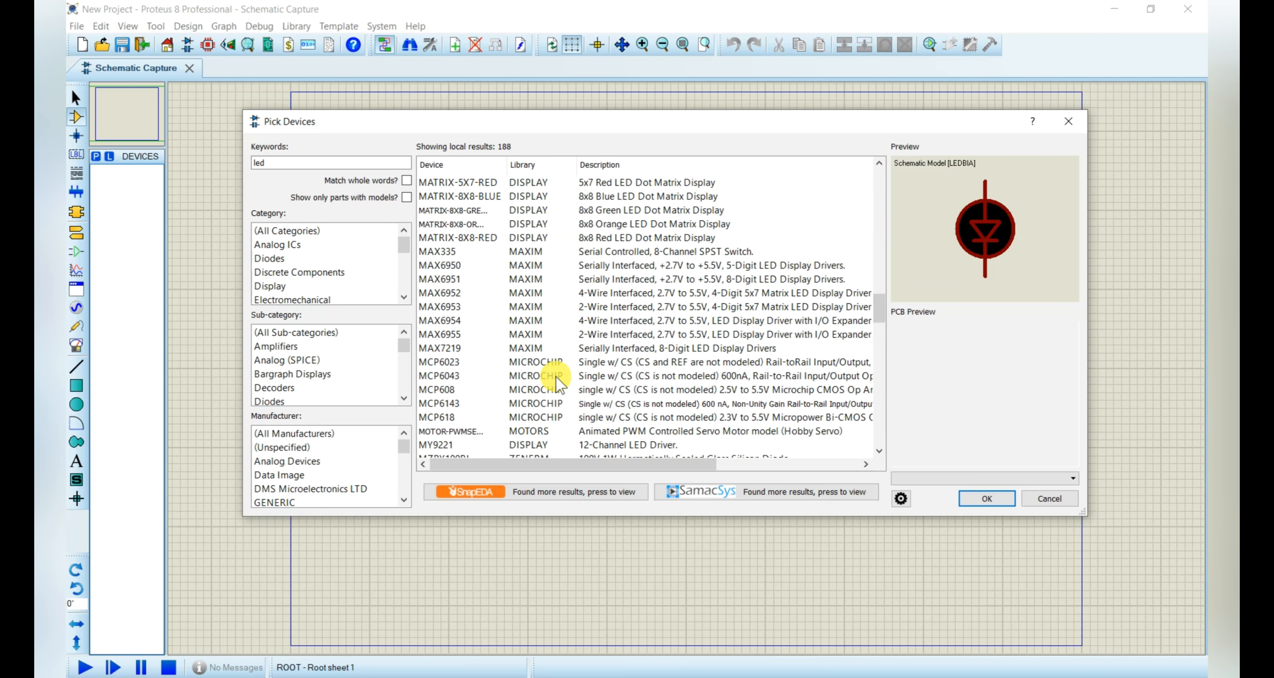
pyautogui.scroll(14, 670, 364)
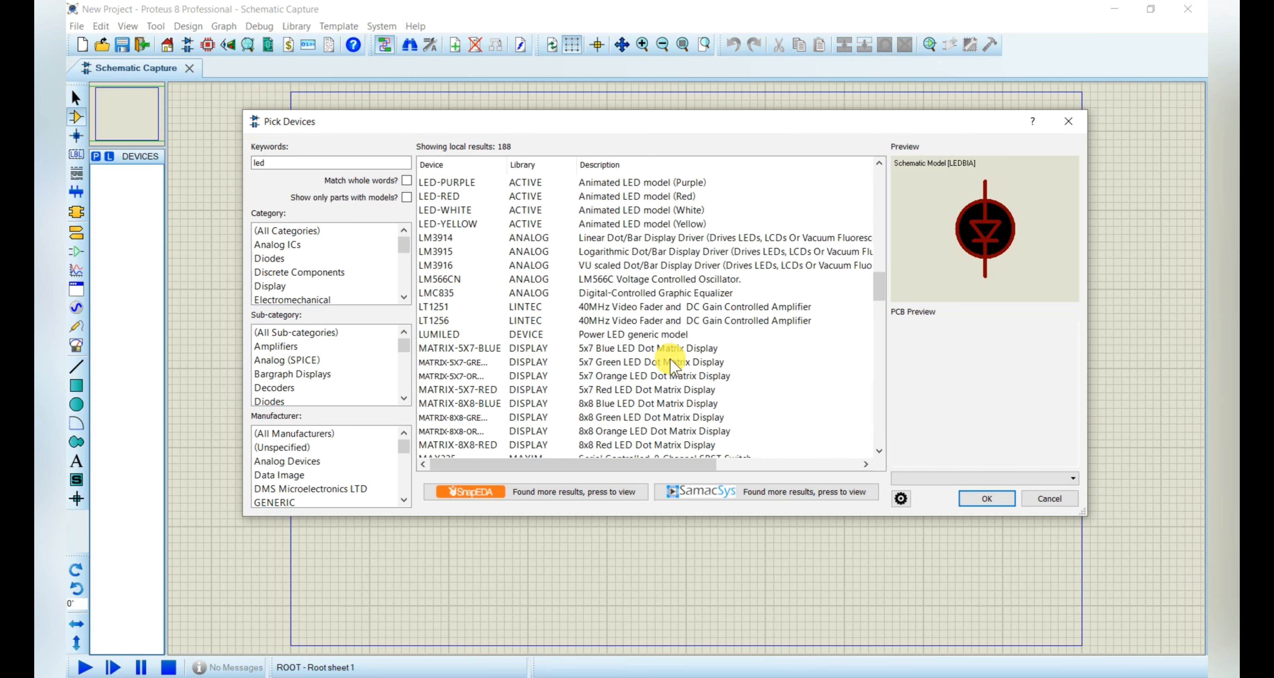
pyautogui.scroll(-1, 668, 374)
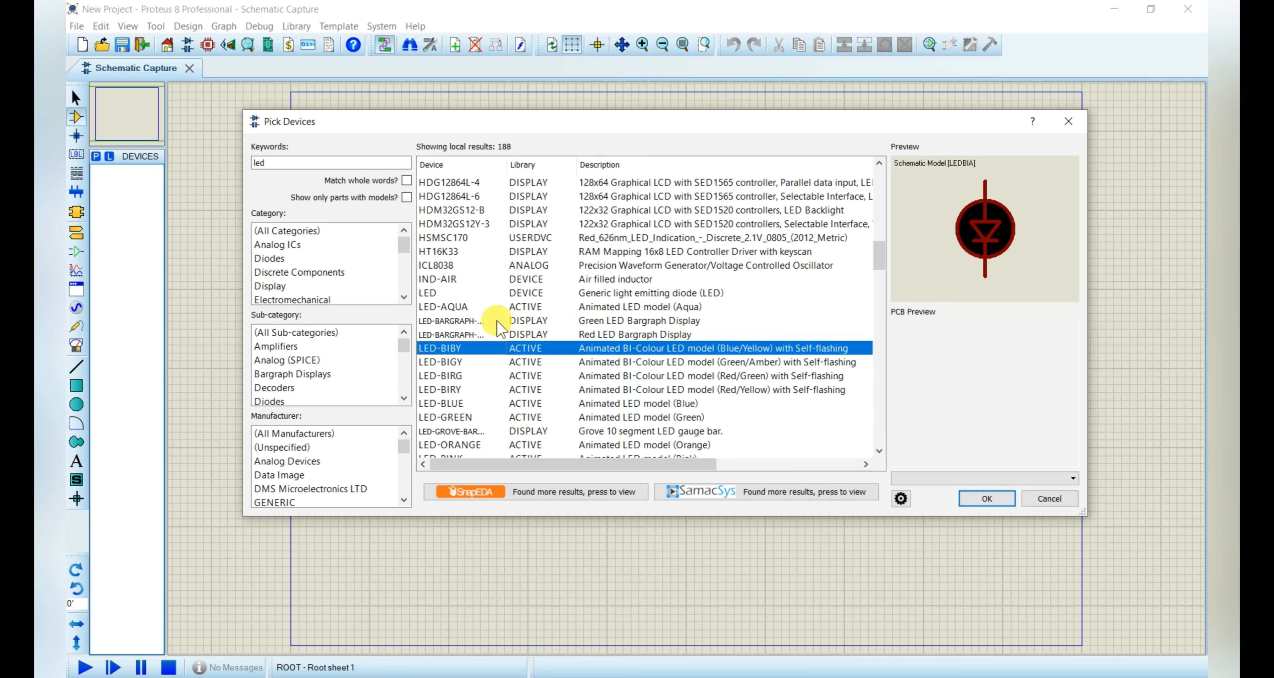
# Add LED, LED-BIBY, LED-BLUE and HDG12864L-6 to the project's device list and close the device picker.
pyautogui.doubleClick(437, 294)
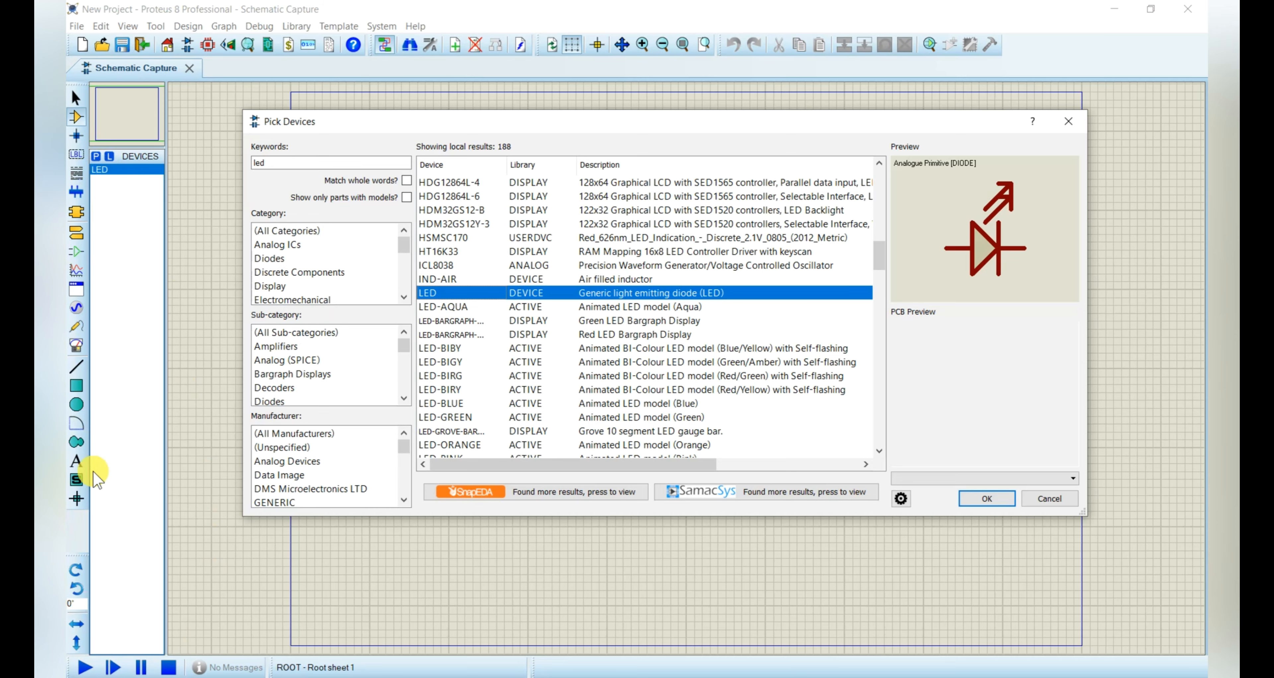
pyautogui.click(454, 349)
pyautogui.doubleClick(455, 352)
pyautogui.doubleClick(448, 402)
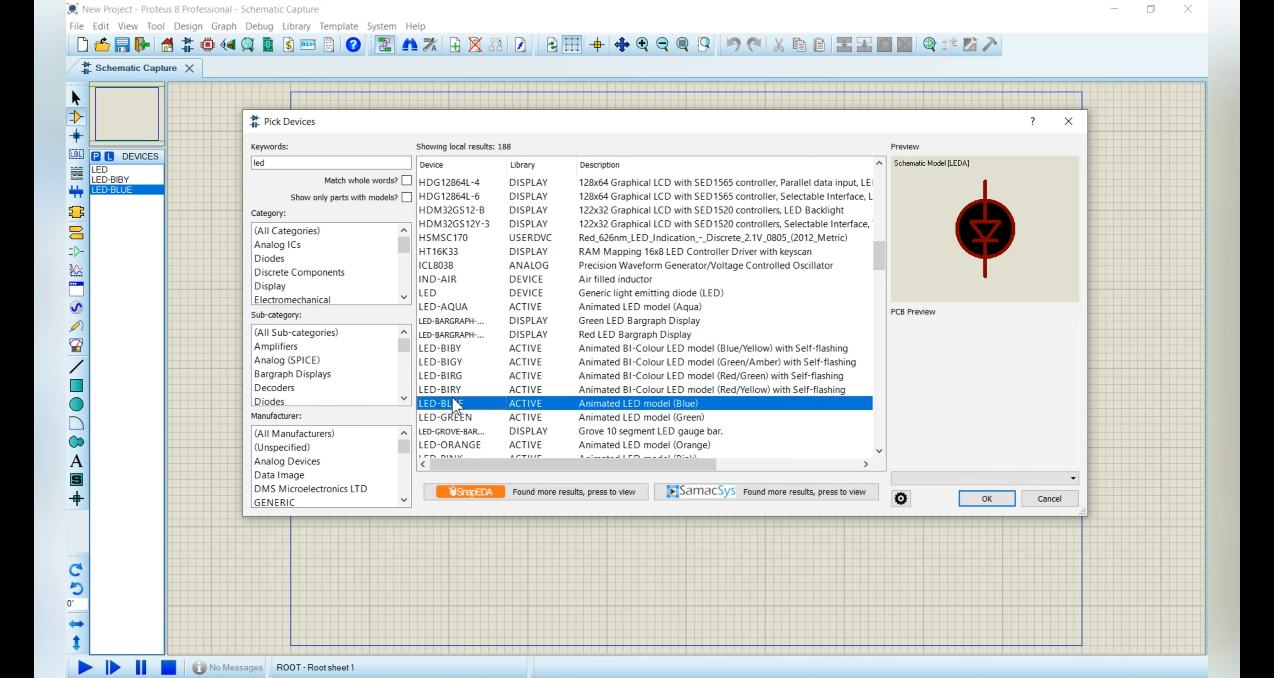
pyautogui.doubleClick(439, 197)
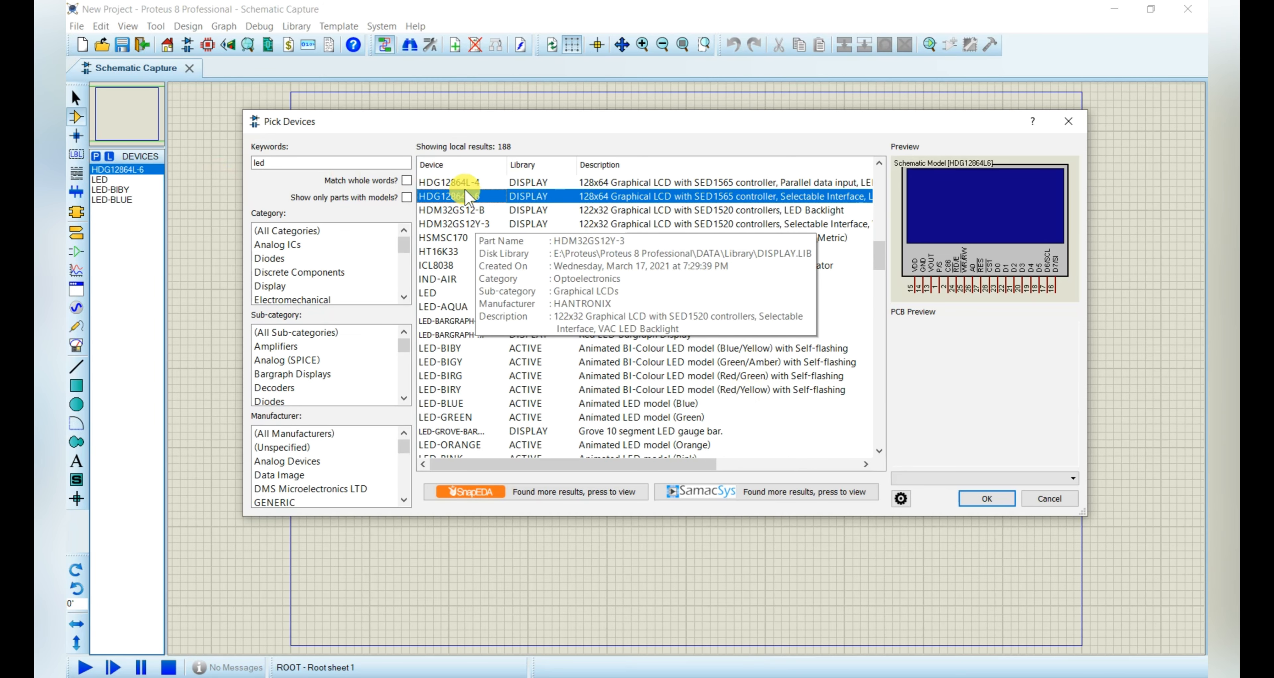
pyautogui.press('Return')
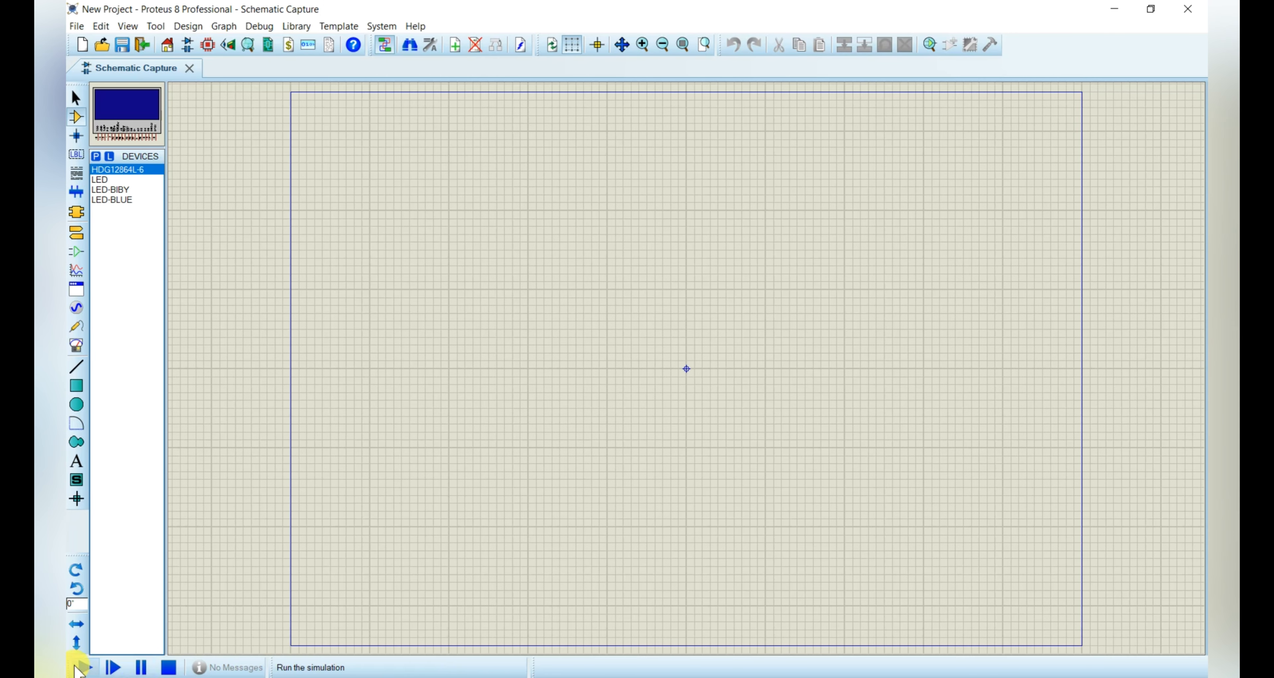
# Search the parts library for "dc source", preview the listed sources, and add VSOURCE to the project's device list.
pyautogui.click(96, 157)
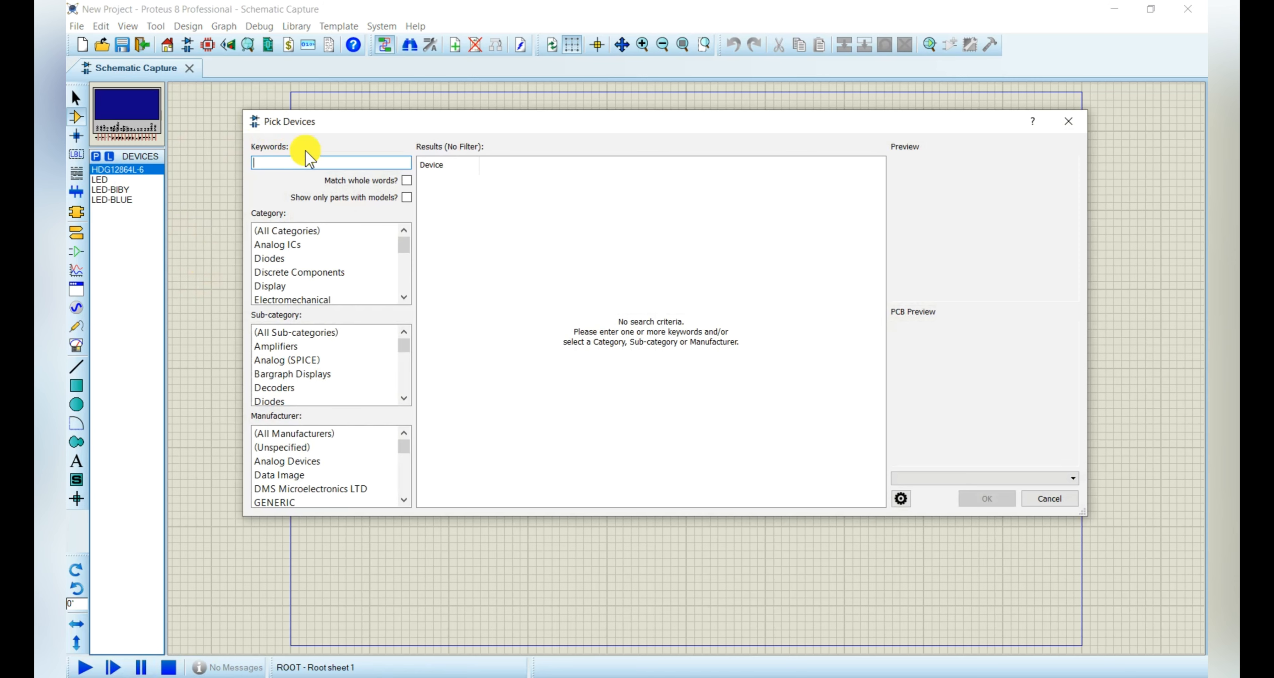
pyautogui.write('dc source')
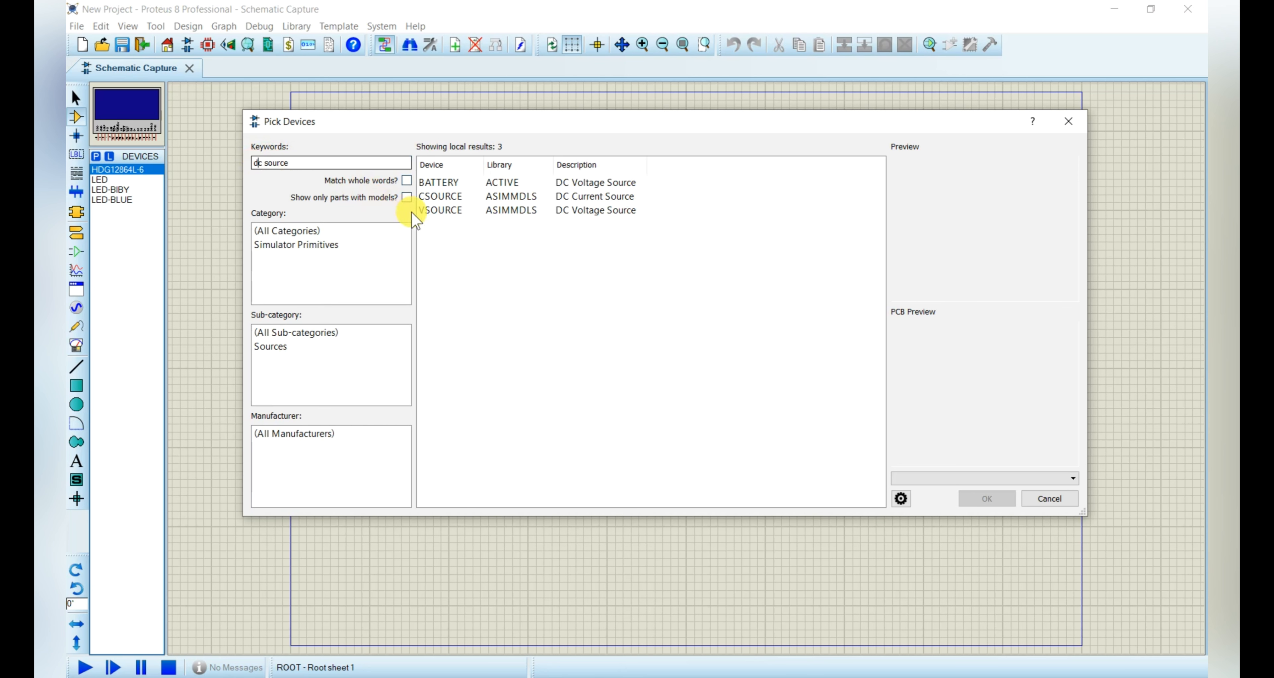
pyautogui.click(453, 183)
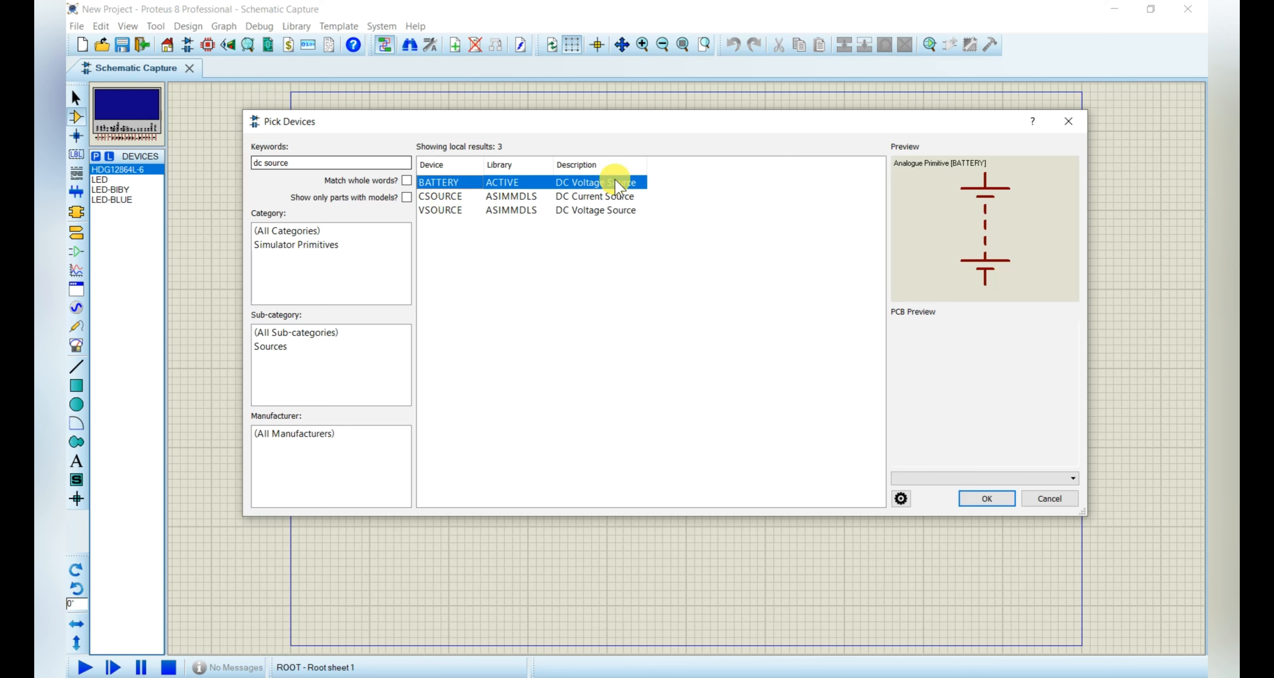
pyautogui.click(601, 197)
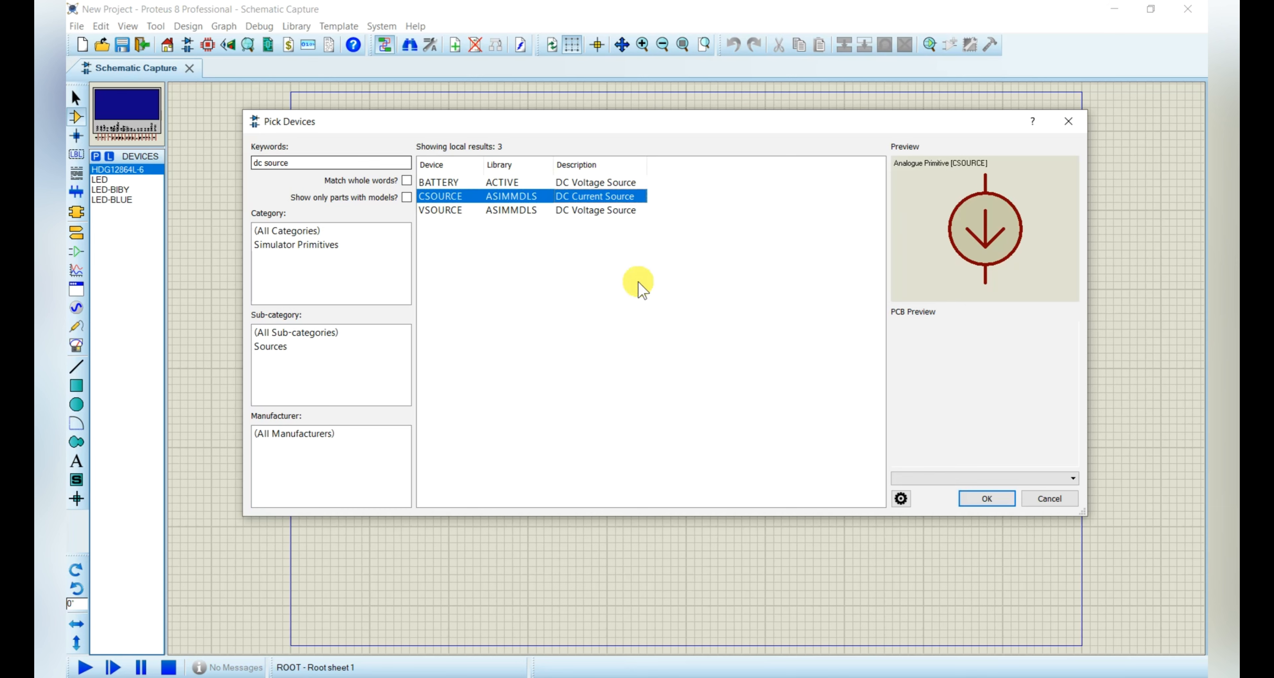
pyautogui.press('Down')
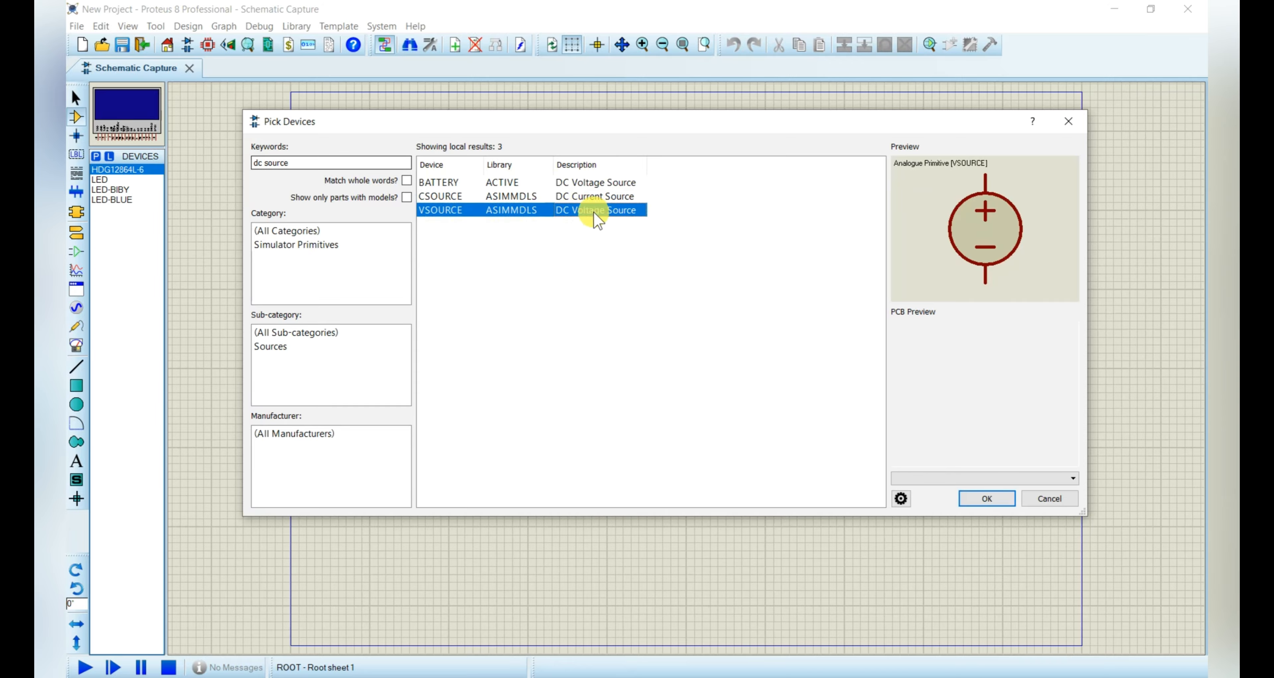
pyautogui.doubleClick(442, 210)
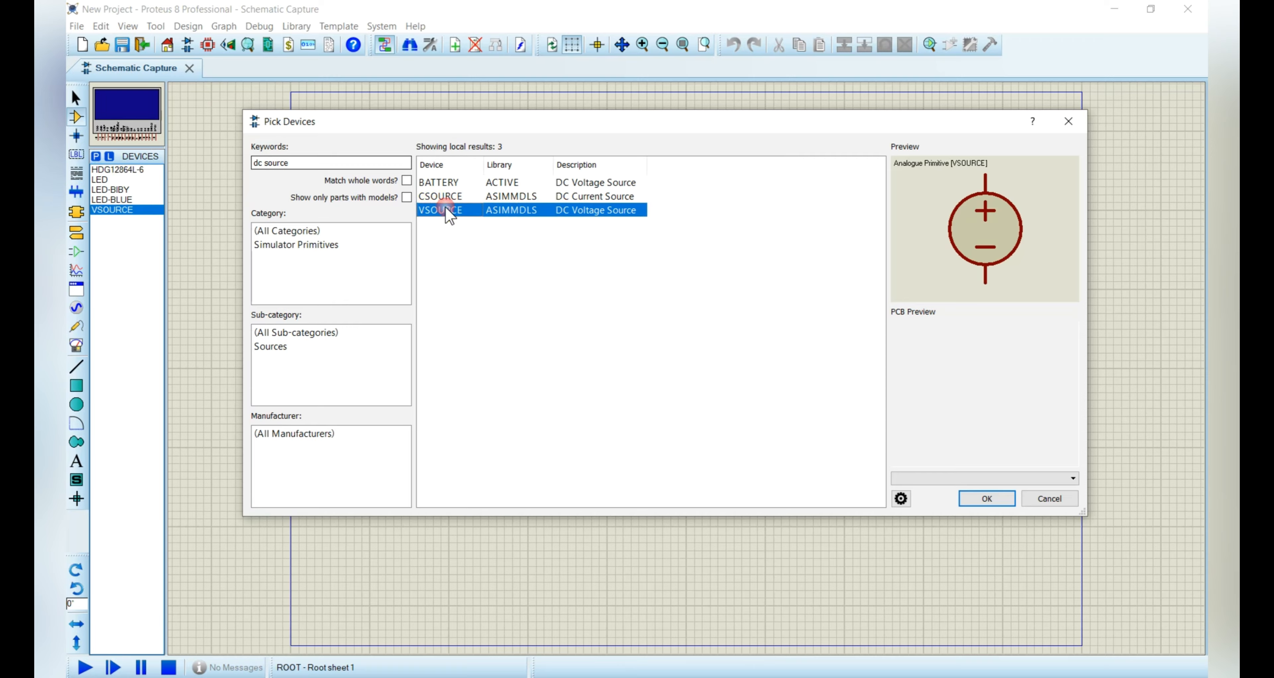
# Search the parts library for "resistor", add the analog primitive RESISTOR to the device list, and close the device picker.
pyautogui.doubleClick(307, 165)
pyautogui.write('resistor')
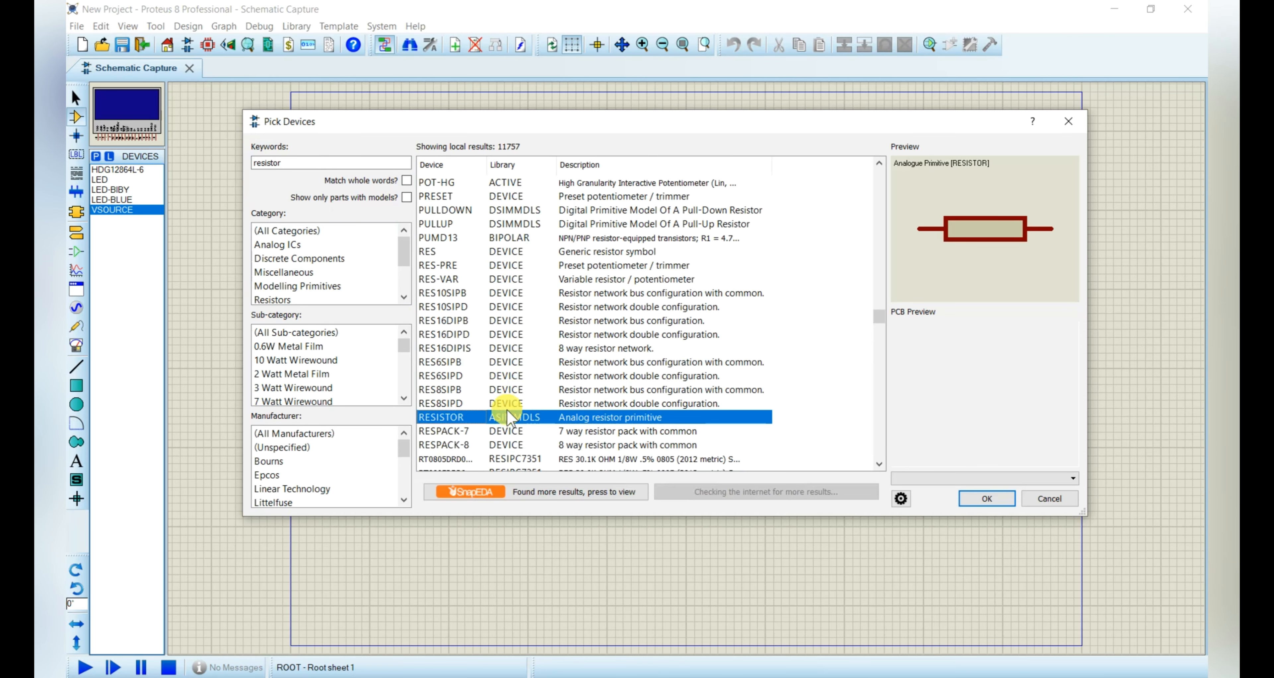
pyautogui.click(443, 419)
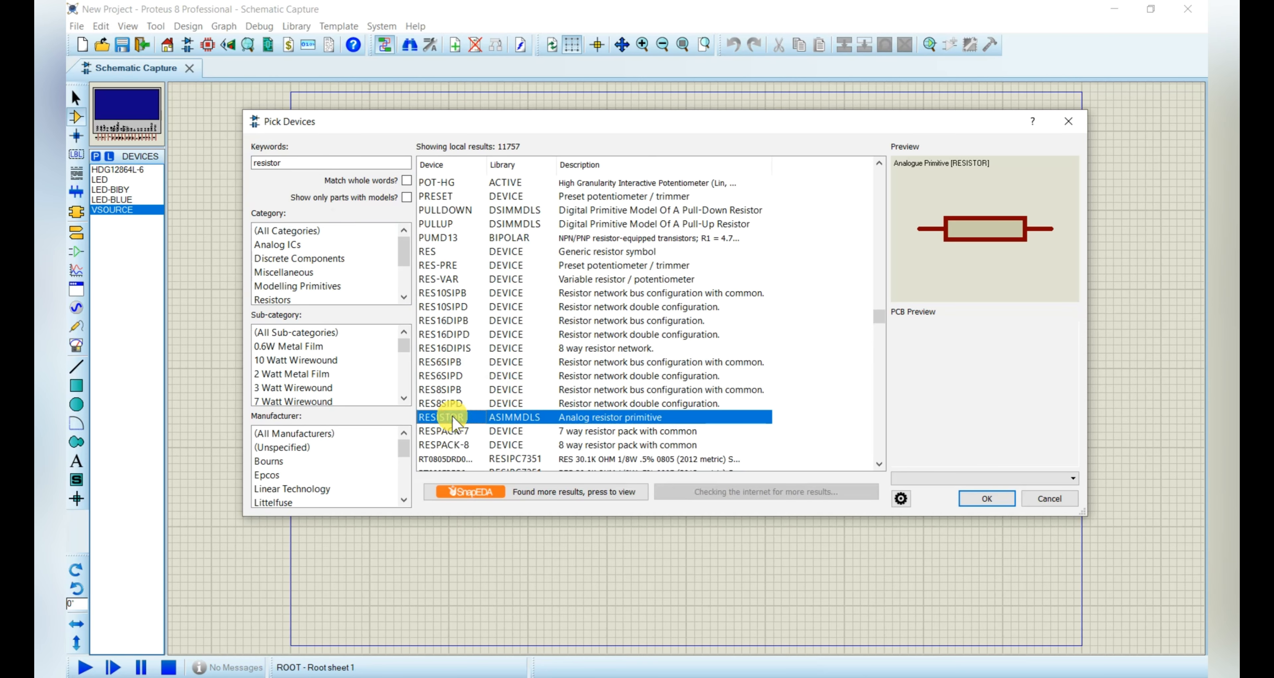
pyautogui.scroll(-1, 589, 416)
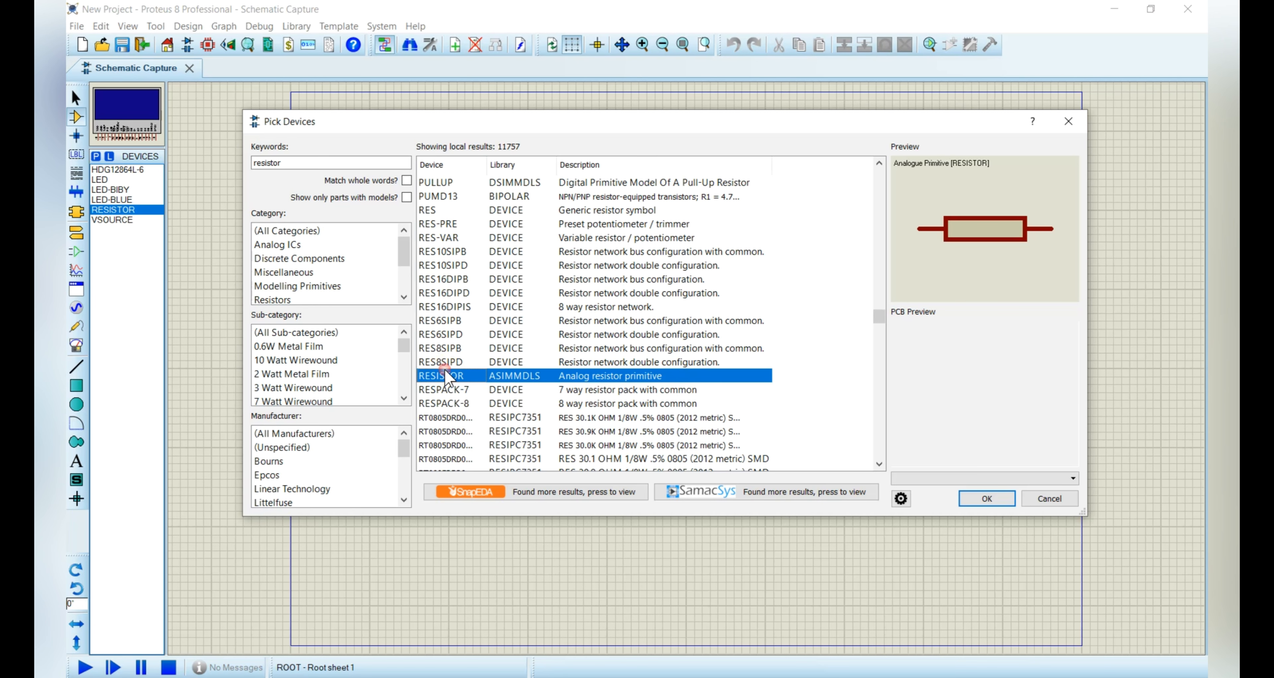
pyautogui.click(986, 509)
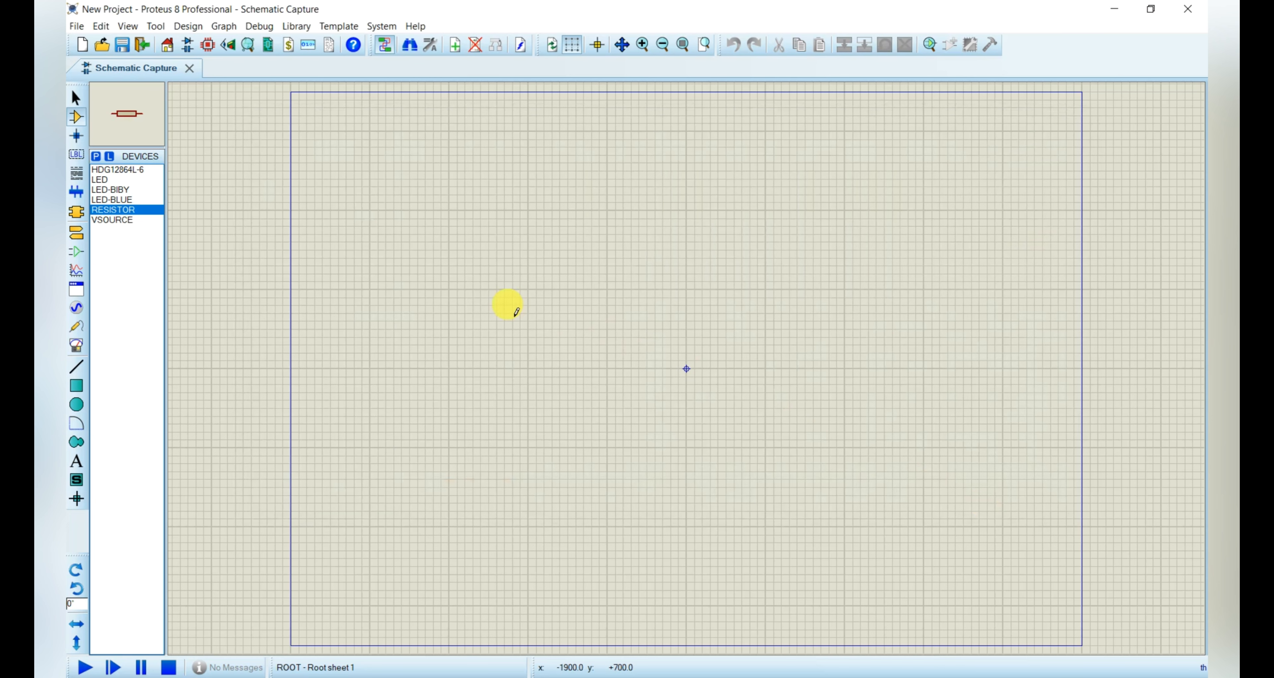
# Place one VSOURCE voltage source in the upper-left part of the schematic sheet.
pyautogui.click(122, 219)
pyautogui.click(503, 300)
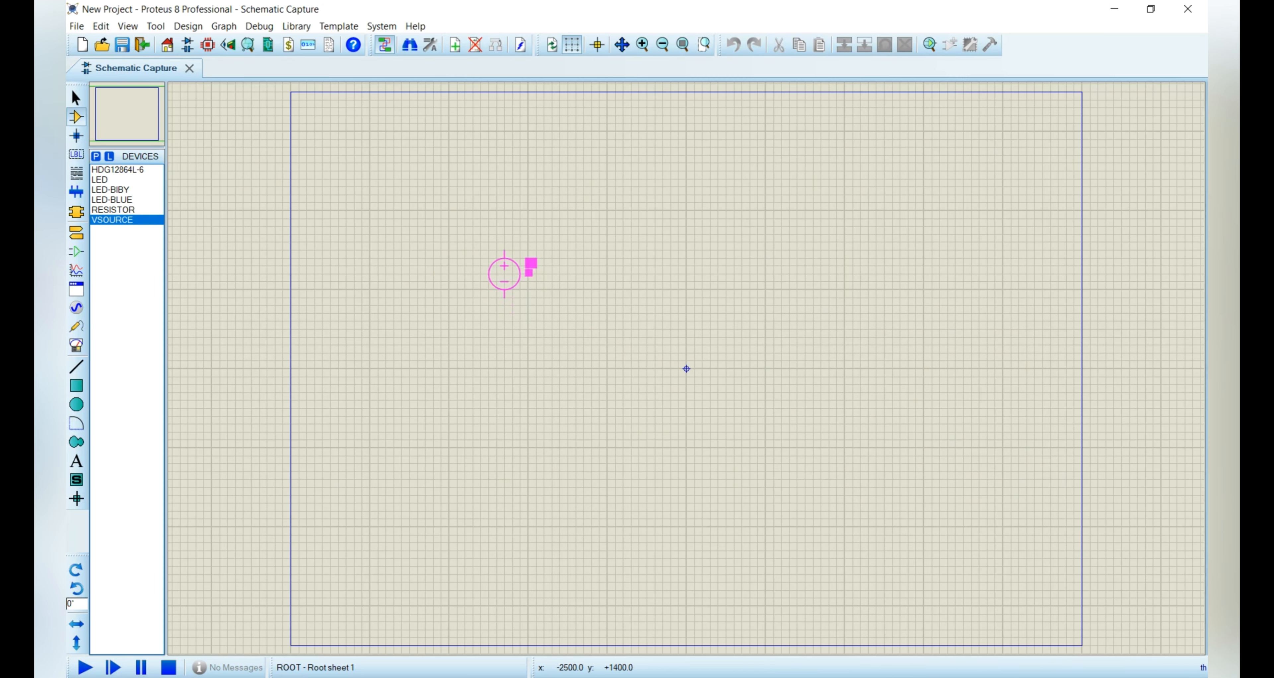
pyautogui.click(504, 273)
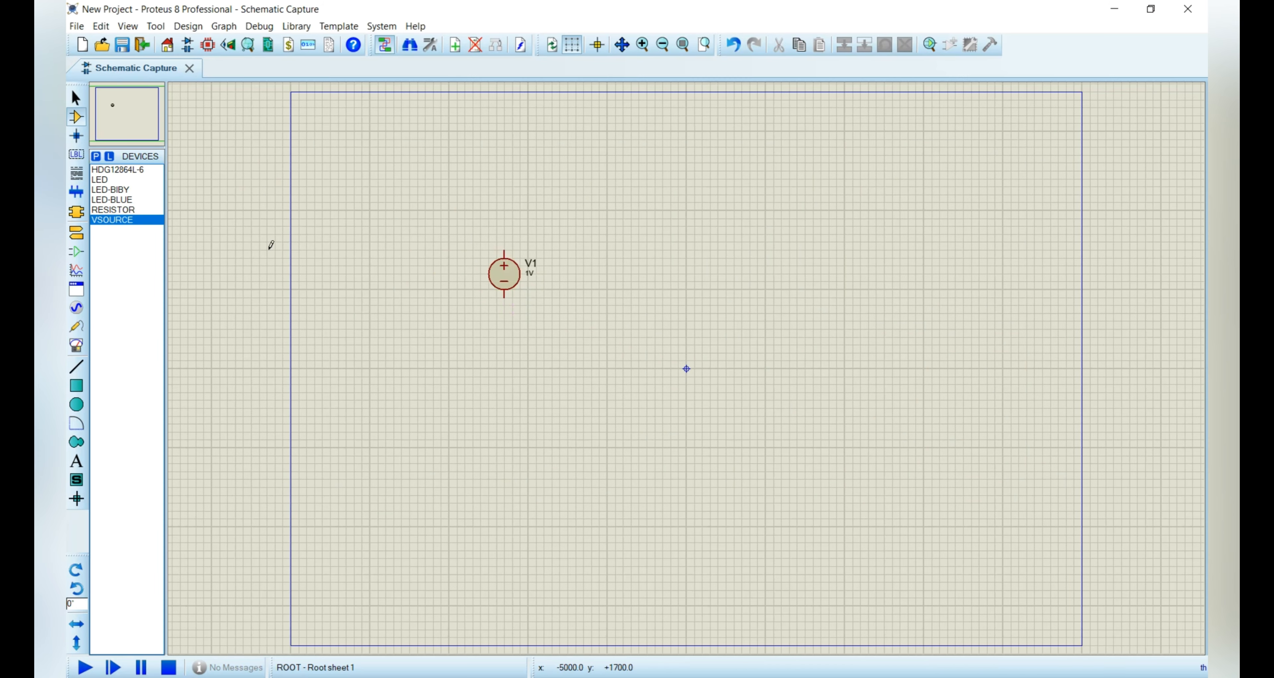
pyautogui.click(112, 220)
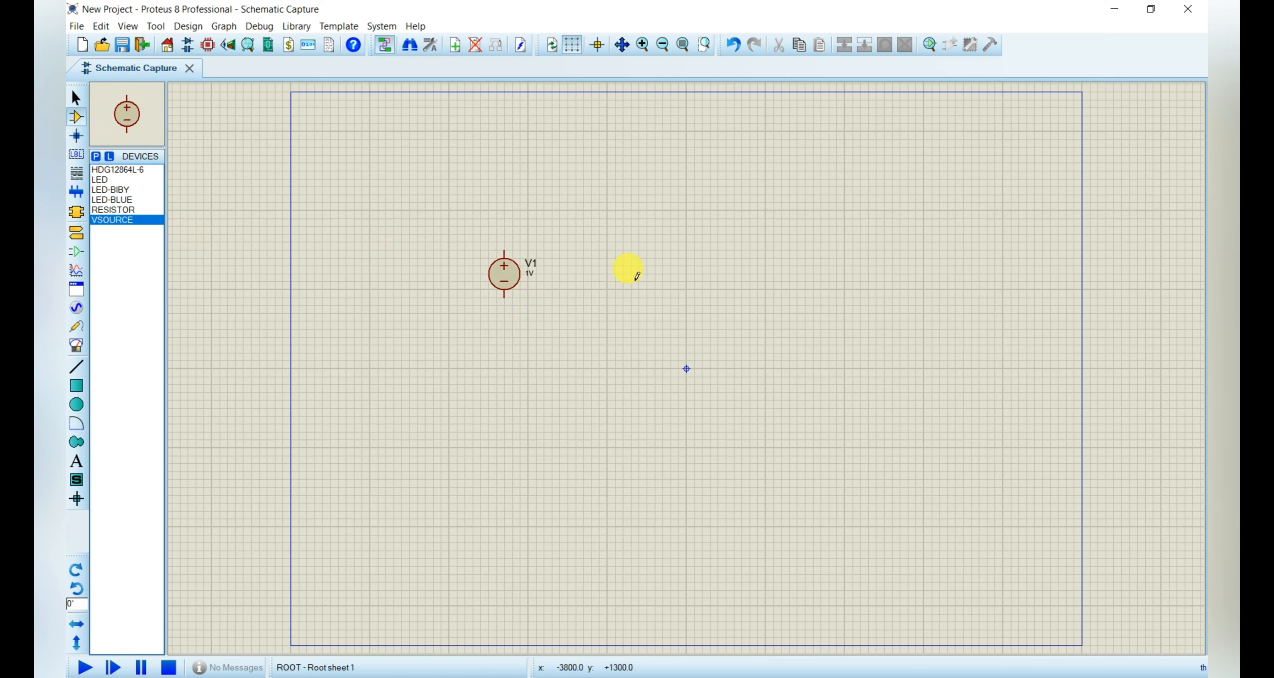
pyautogui.click(733, 242)
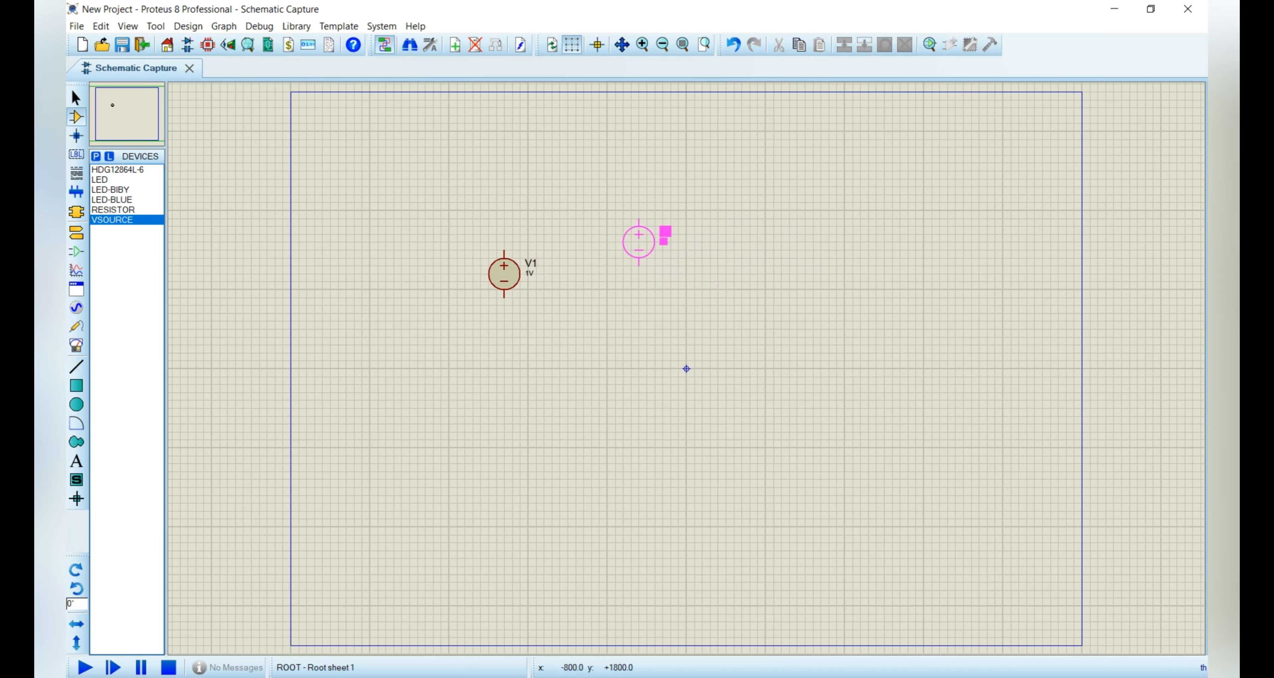
pyautogui.rightClick(603, 260)
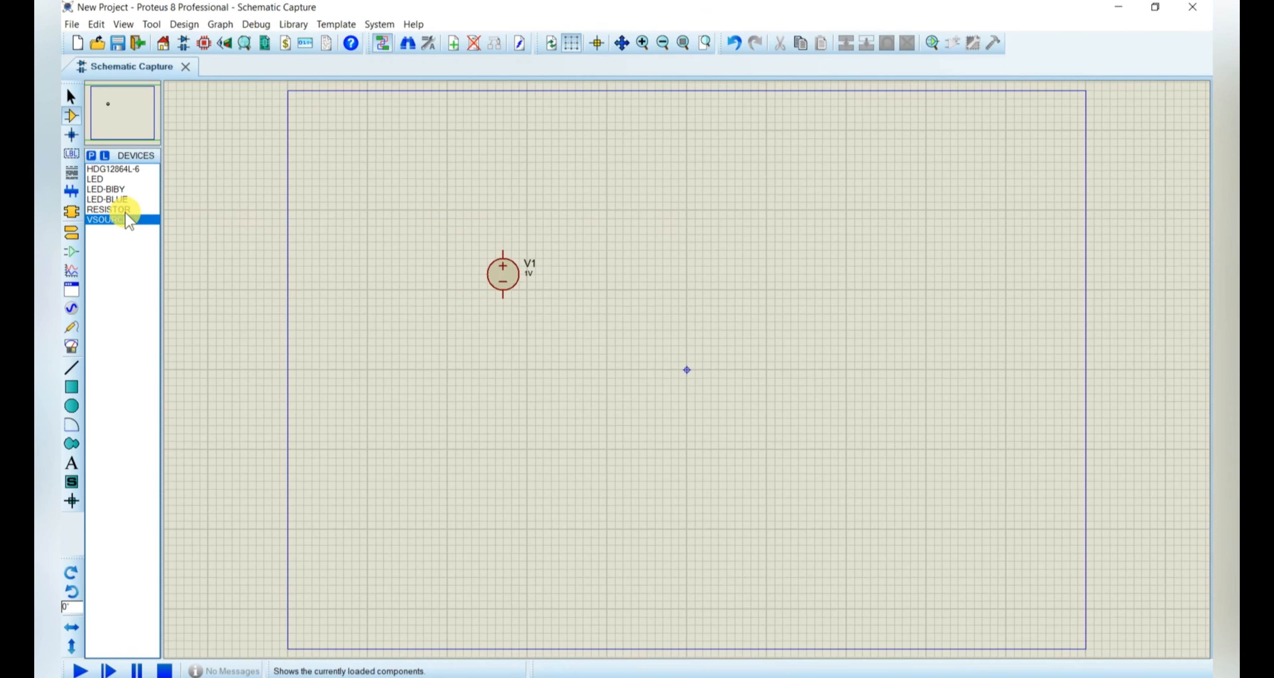
pyautogui.click(113, 219)
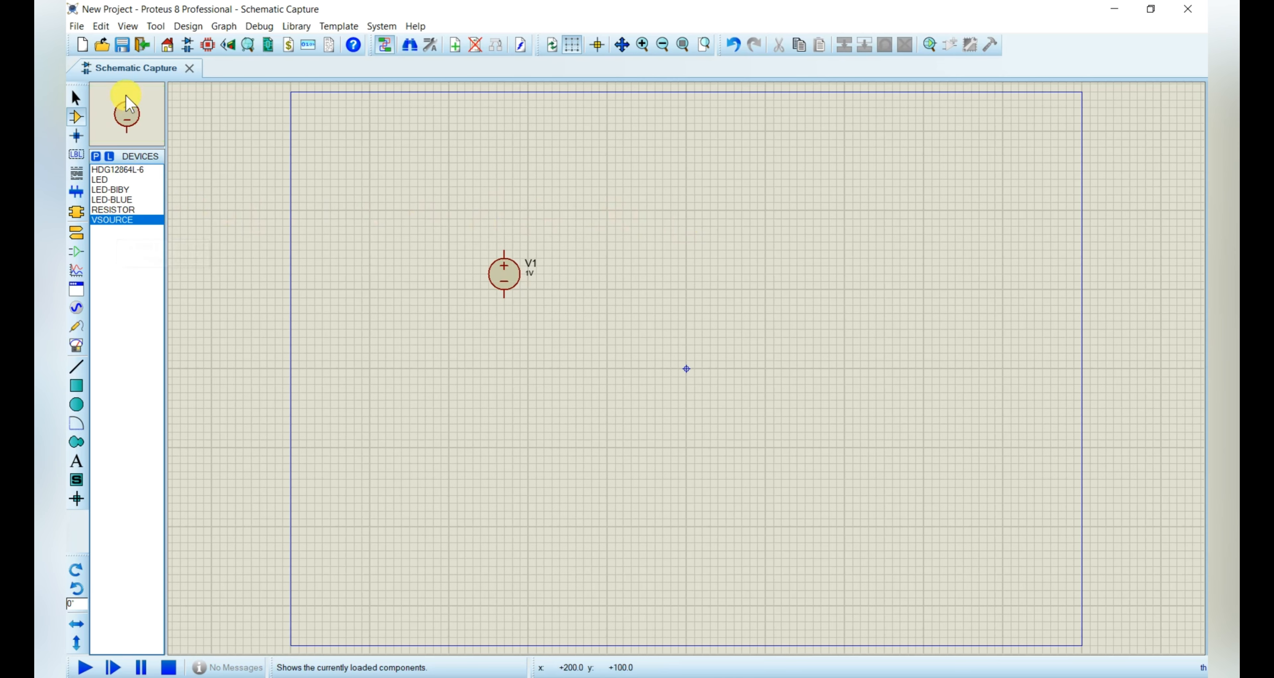
pyautogui.click(653, 271)
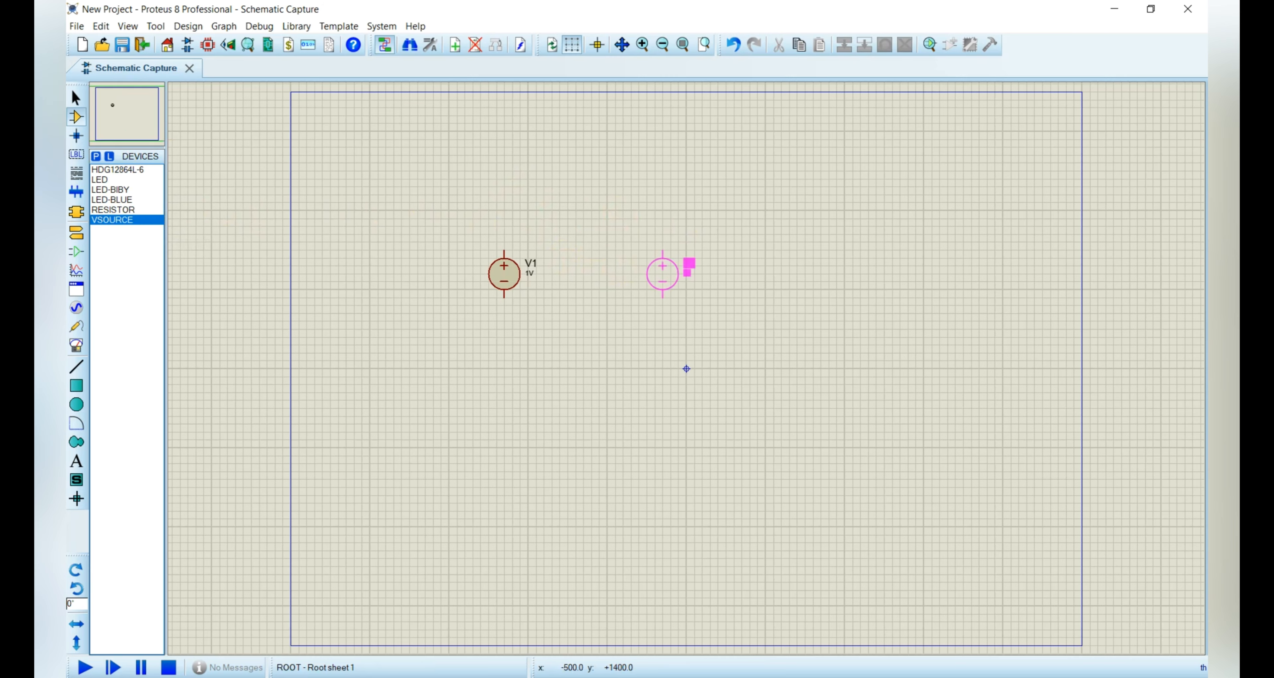
pyautogui.click(734, 275)
# Place two RESISTOR components on the sheet, one just up and right of the voltage source and one farther right.
pyautogui.click(123, 210)
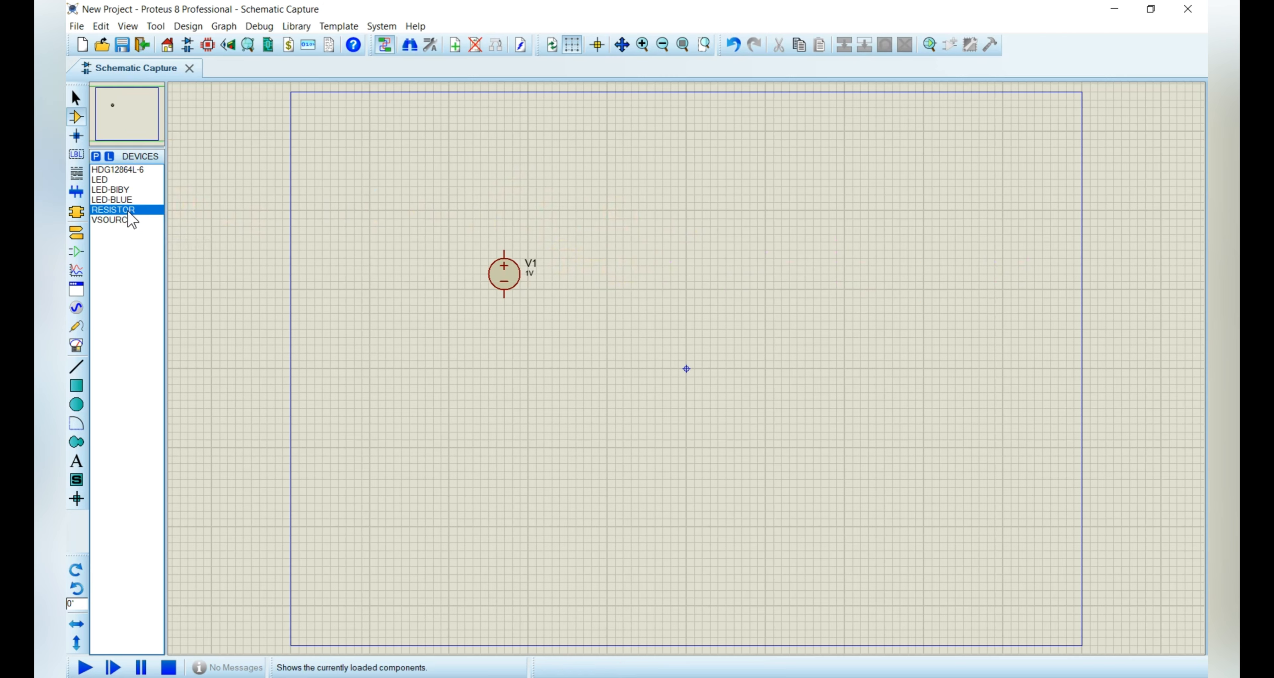
pyautogui.click(676, 243)
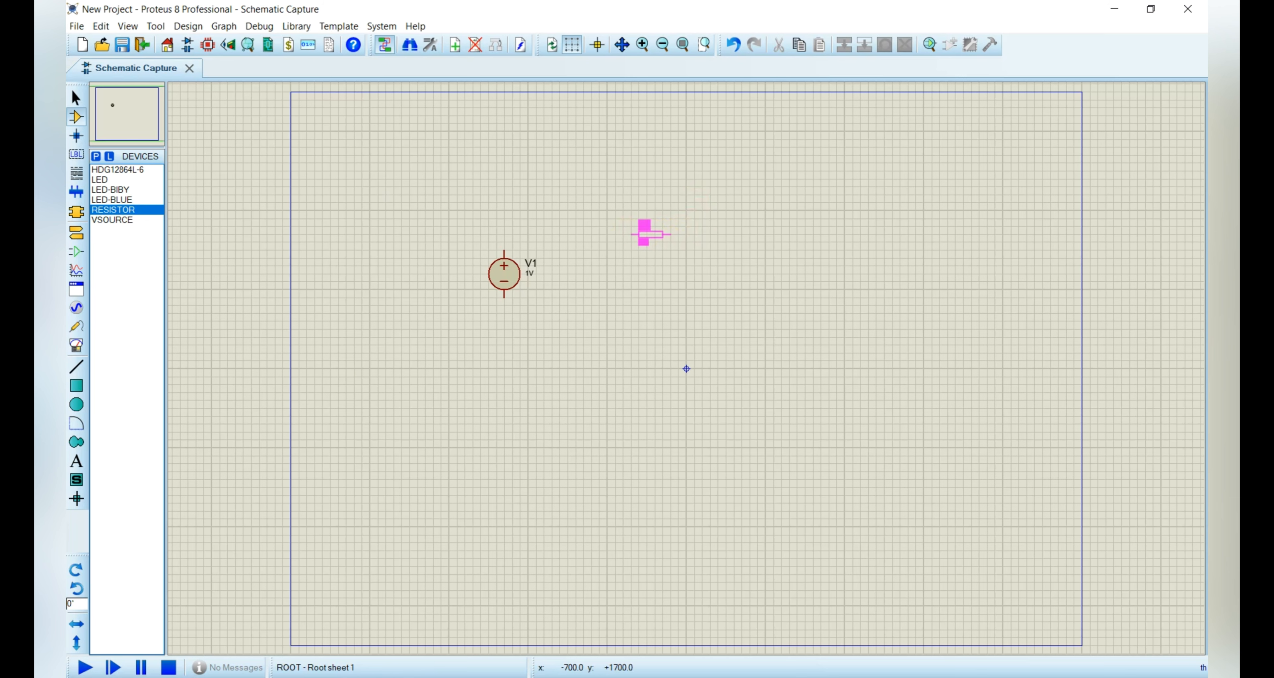
pyautogui.click(726, 233)
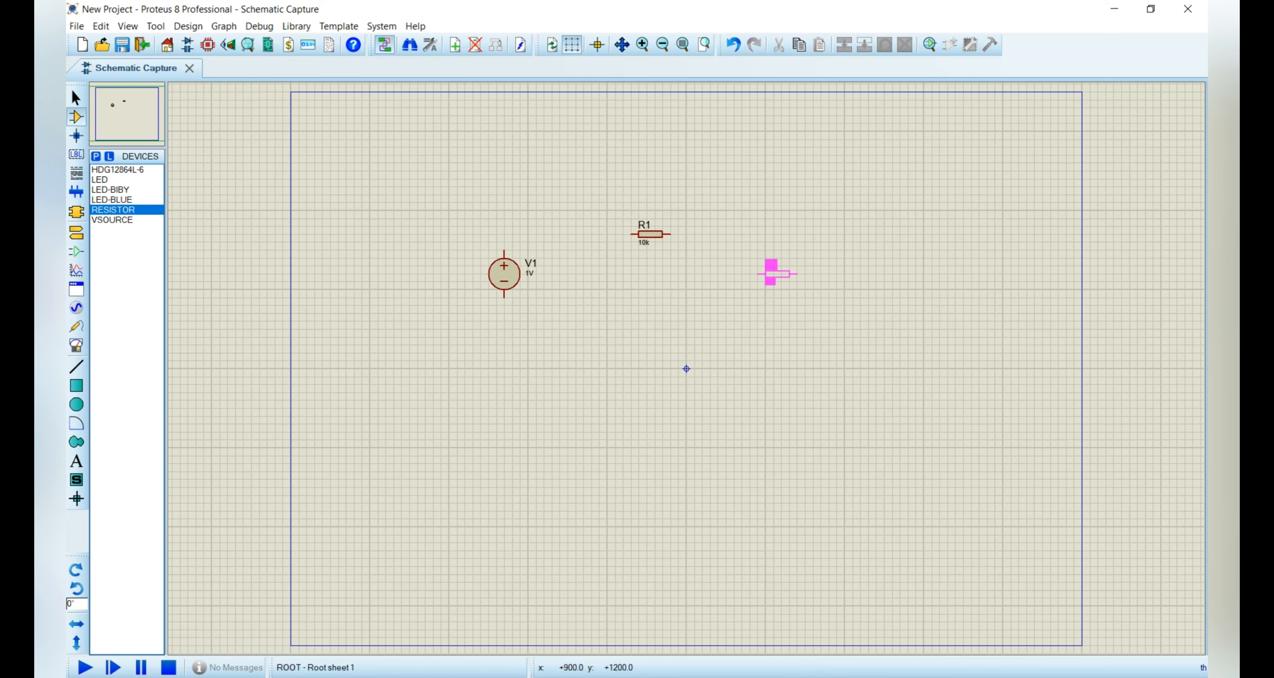
pyautogui.click(772, 274)
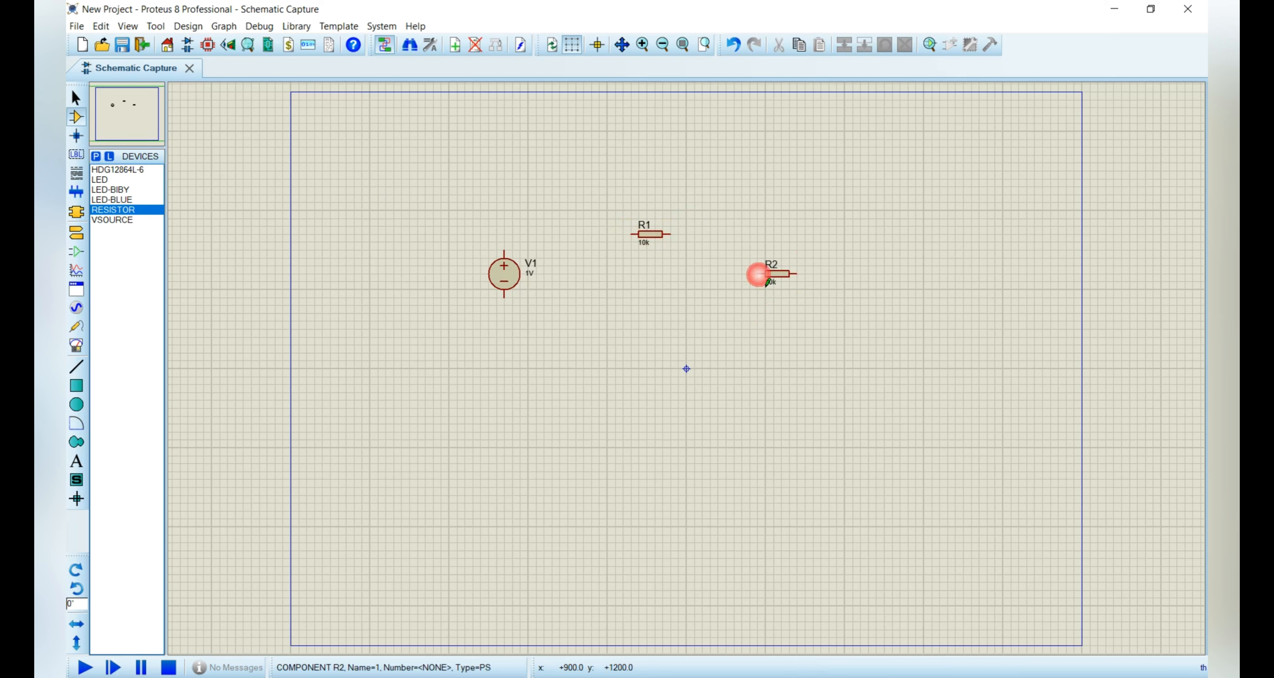
# Rotate resistor R2 clockwise so that it stands vertically.
pyautogui.rightClick(793, 282)
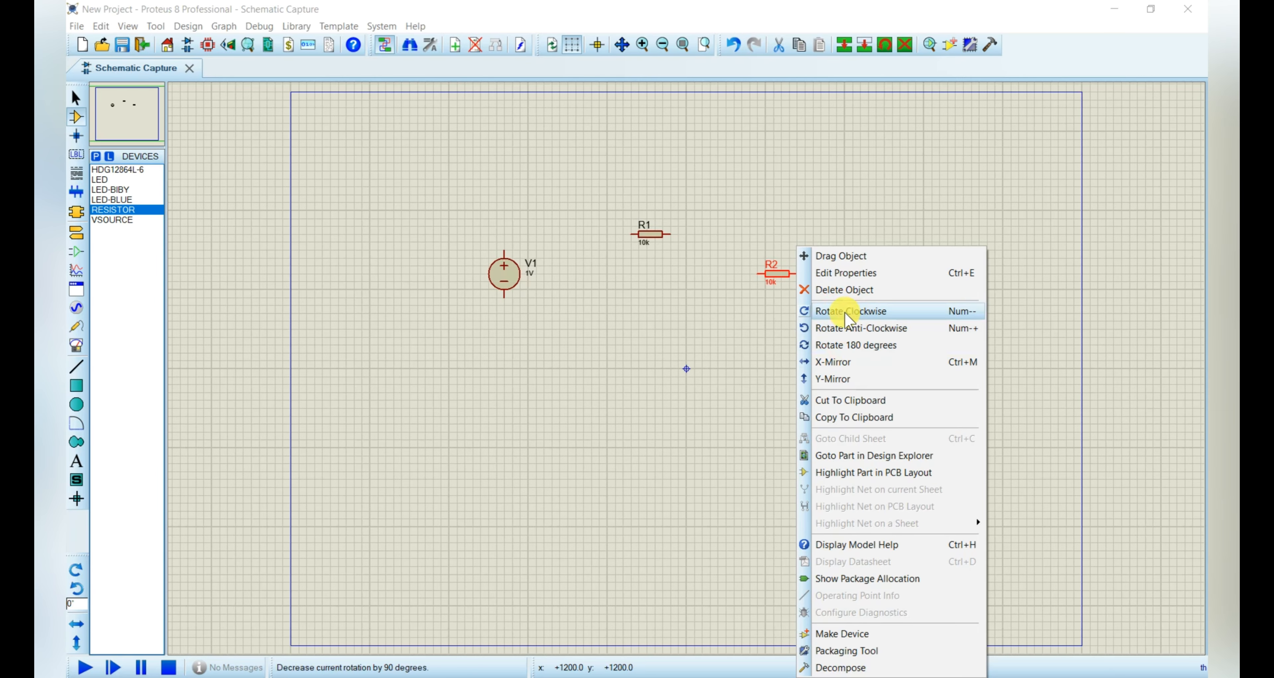
pyautogui.click(859, 312)
pyautogui.rightClick(789, 269)
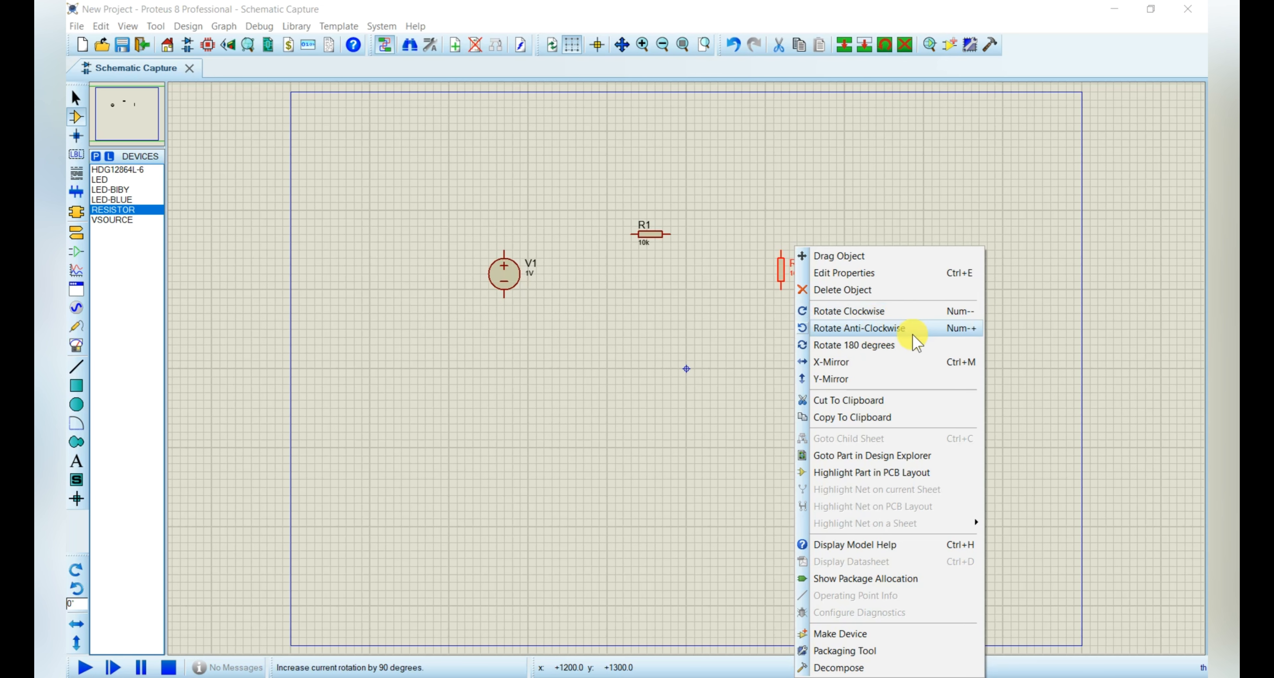
pyautogui.click(764, 271)
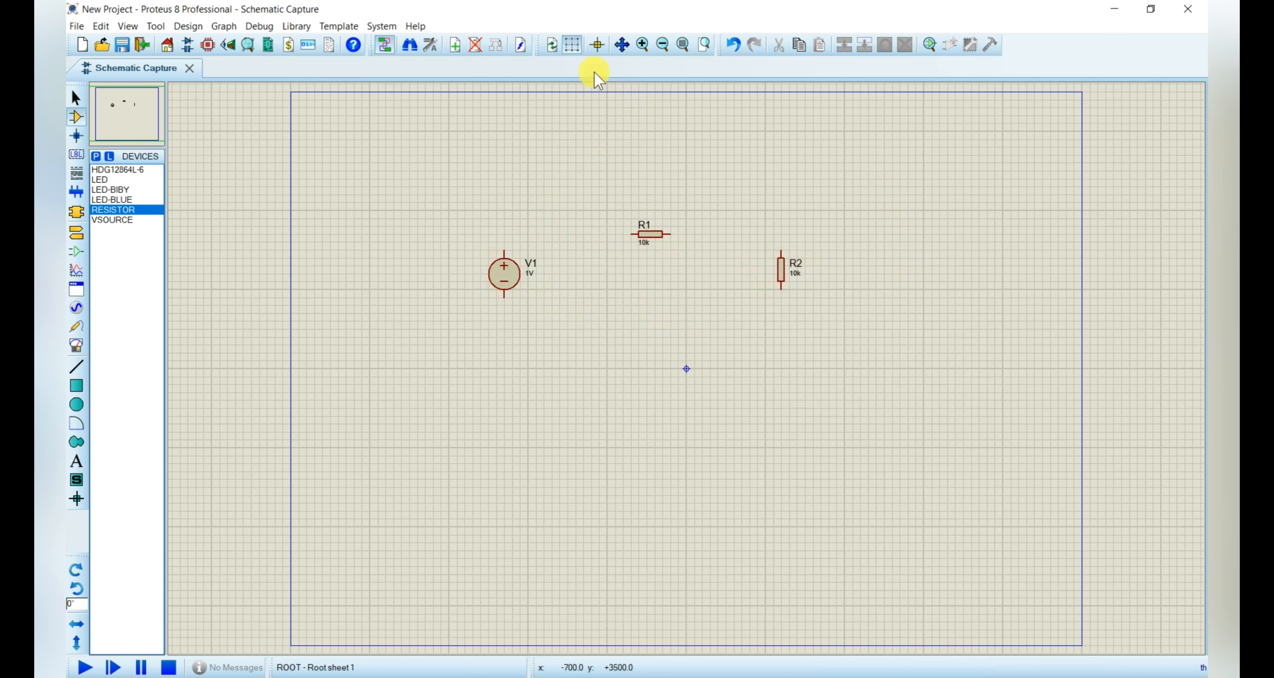
# Examine the voltage source and both resistors at different magnifications, framing them by area and viewing the entire sheet.
pyautogui.click(703, 45)
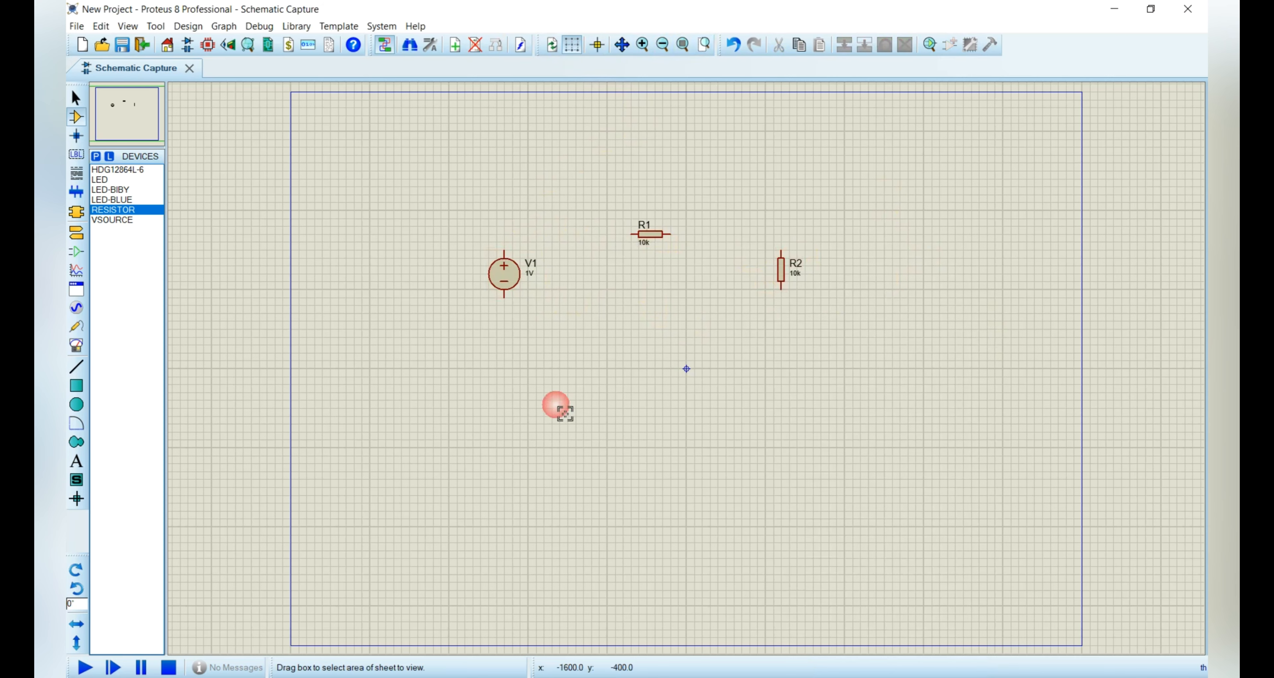
pyautogui.moveTo(451, 188); pyautogui.dragTo(840, 425)
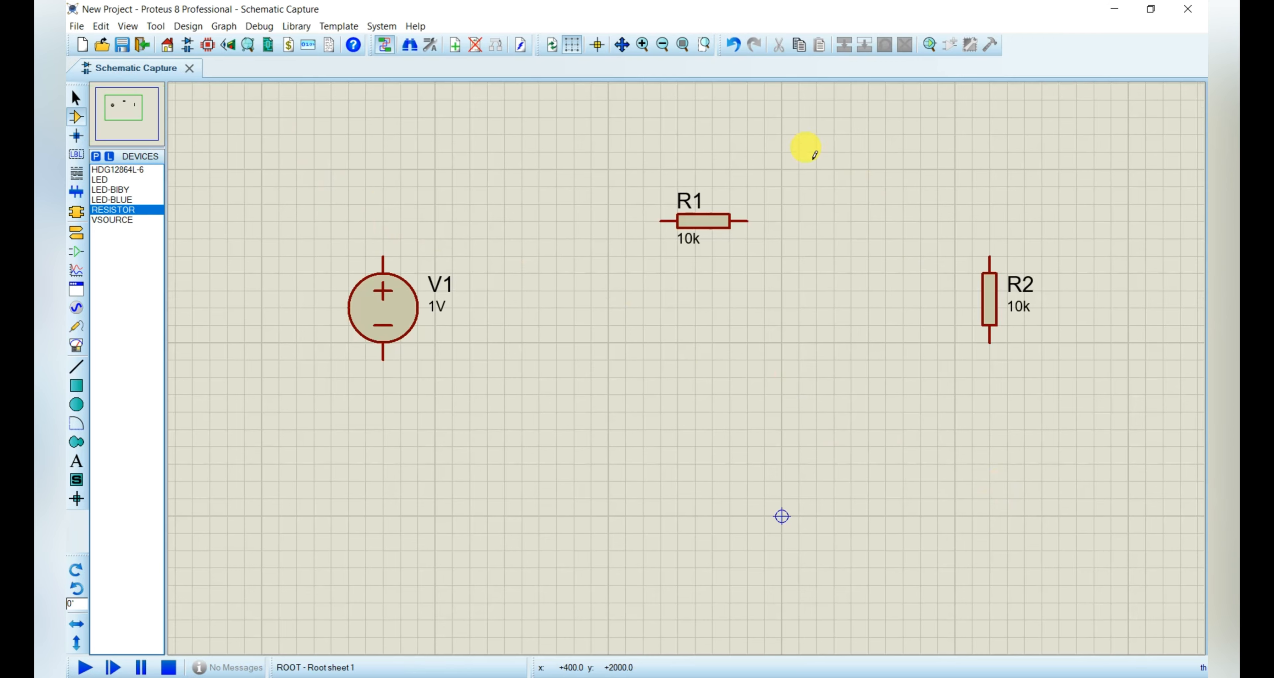
pyautogui.click(704, 40)
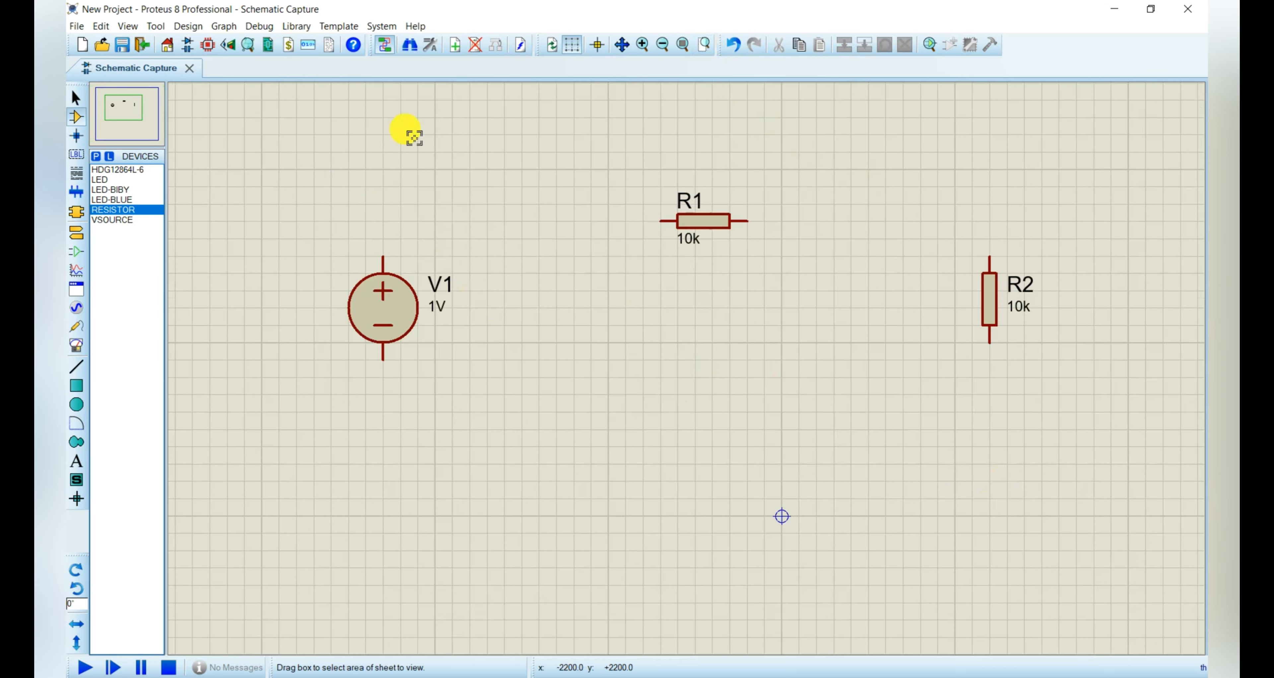
pyautogui.moveTo(184, 88); pyautogui.dragTo(1178, 641)
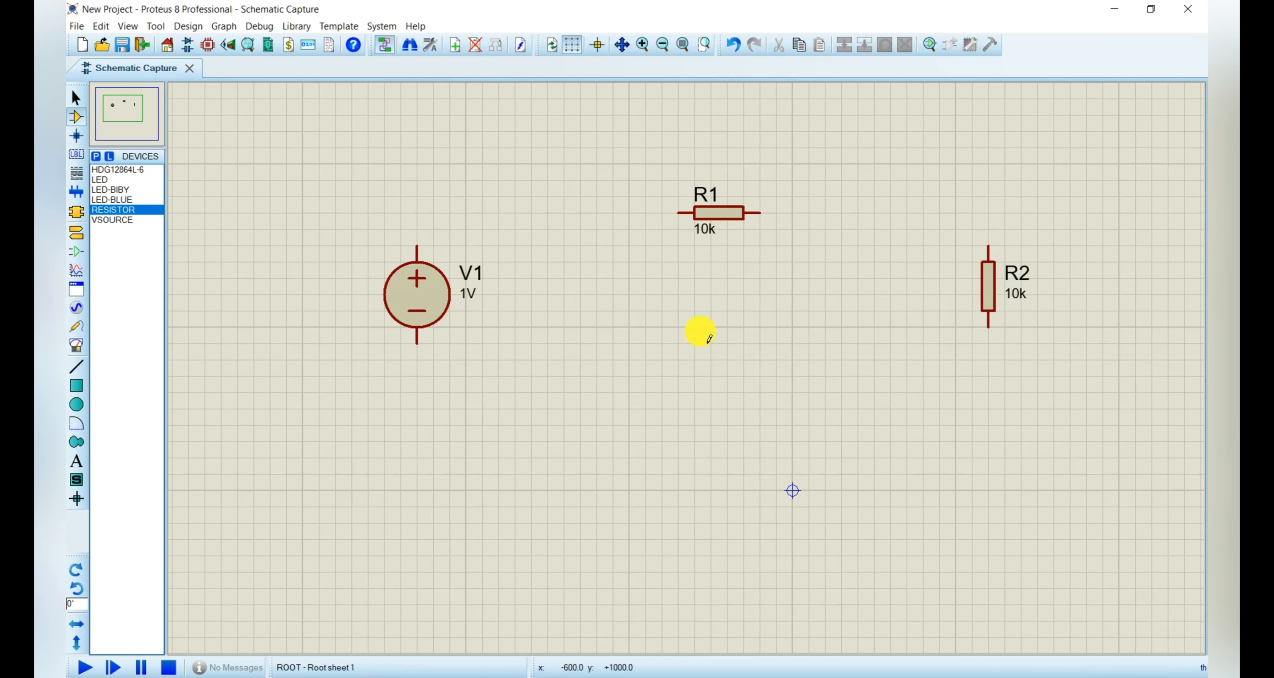
pyautogui.click(664, 44)
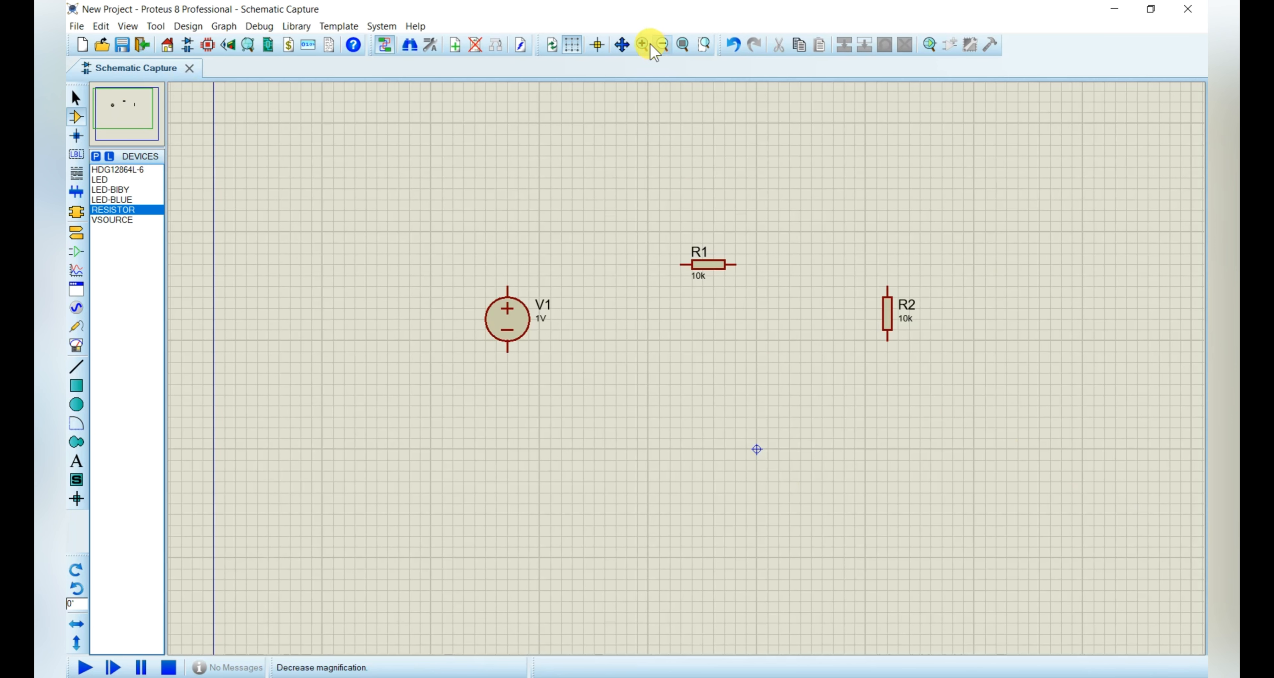
pyautogui.click(646, 45)
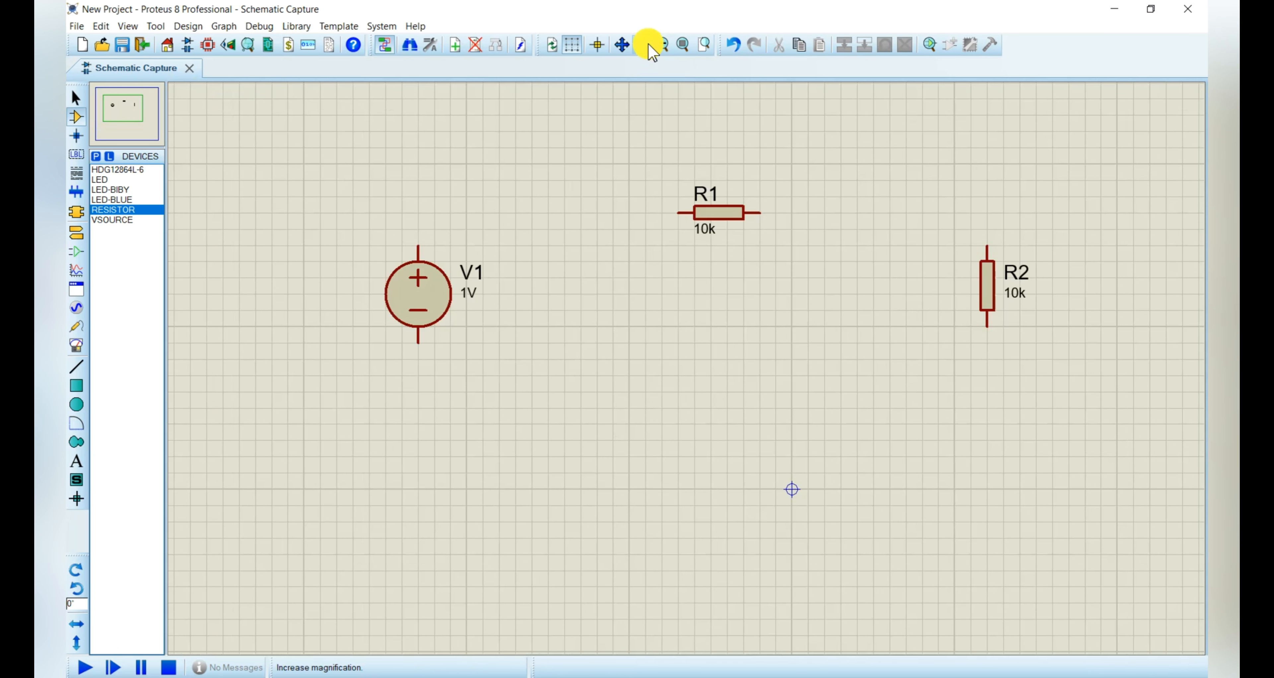
pyautogui.click(683, 46)
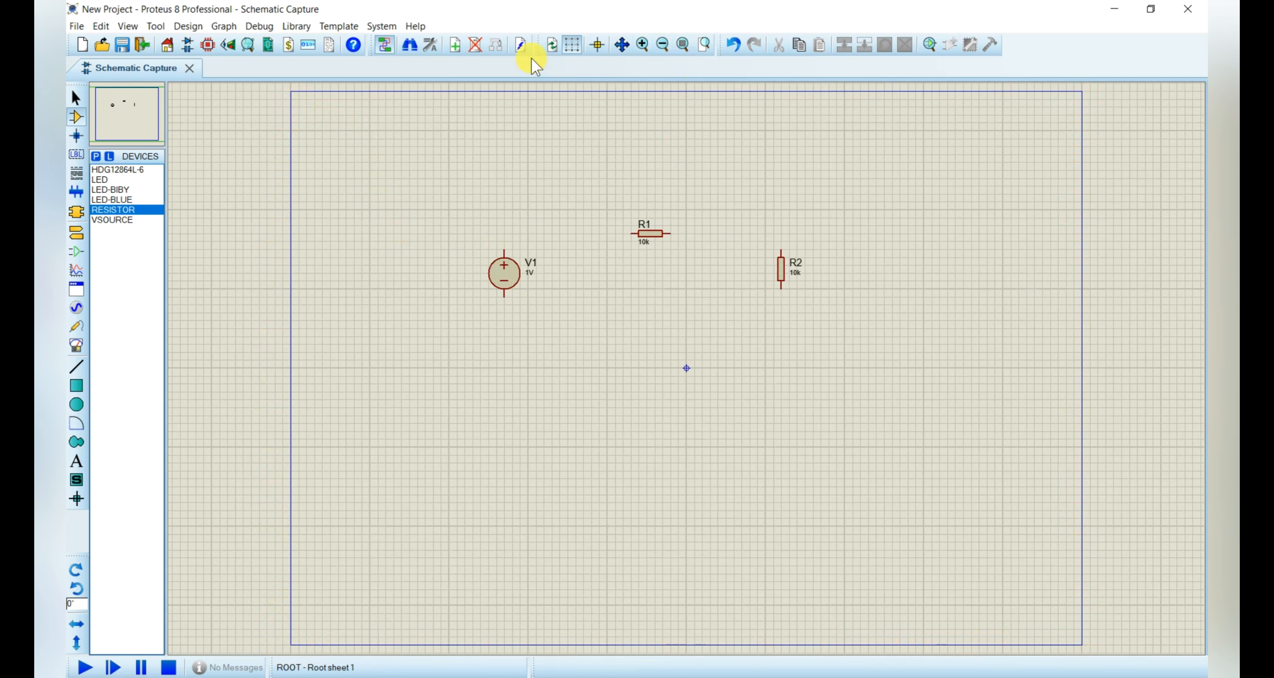
pyautogui.scroll(-5, 447, 199)
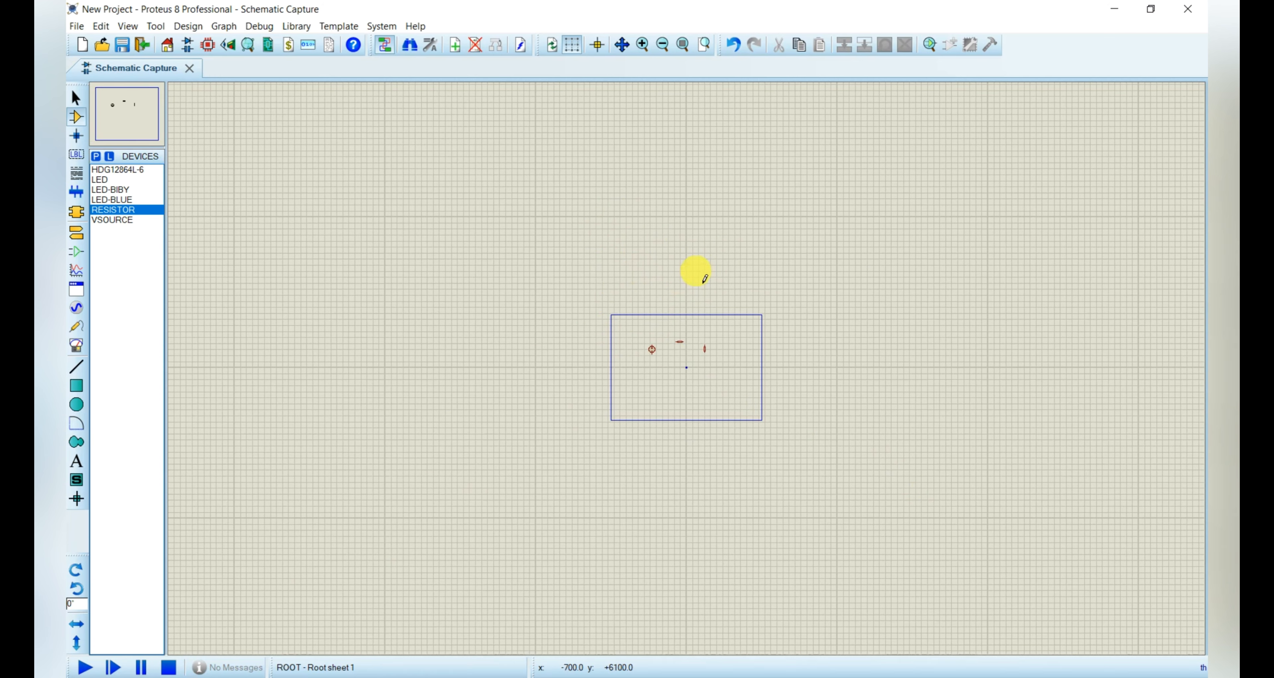
pyautogui.scroll(3, 712, 365)
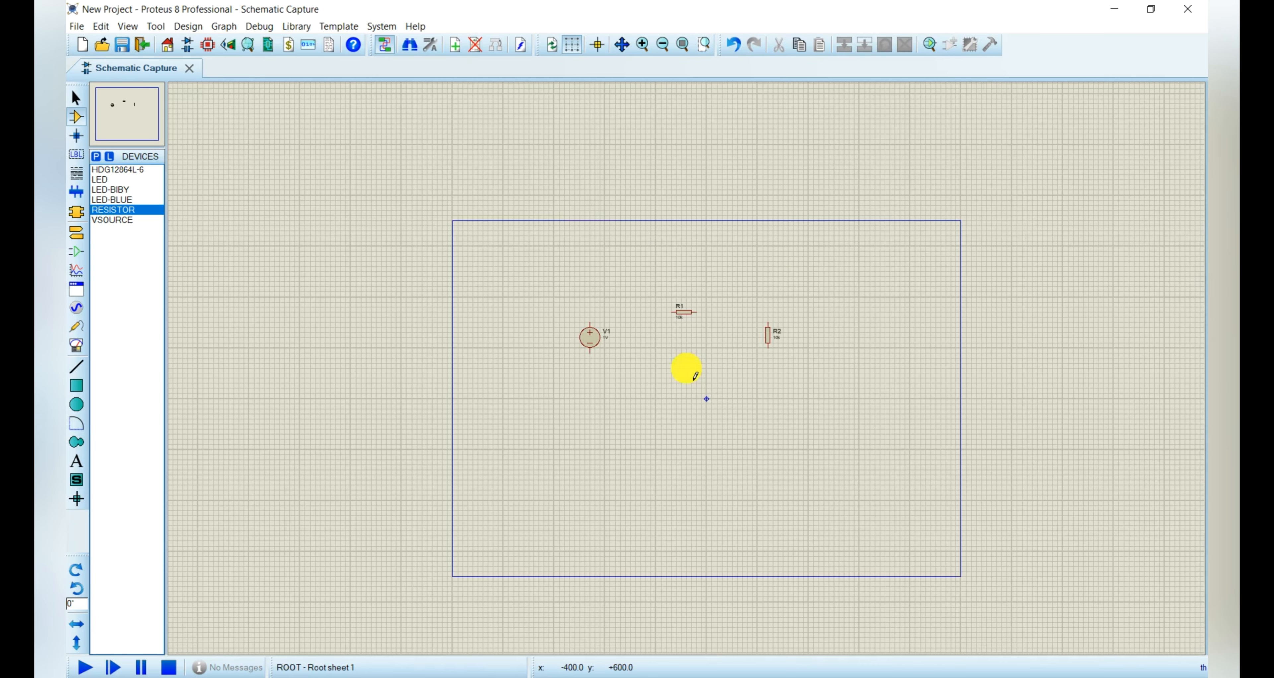
pyautogui.click(702, 49)
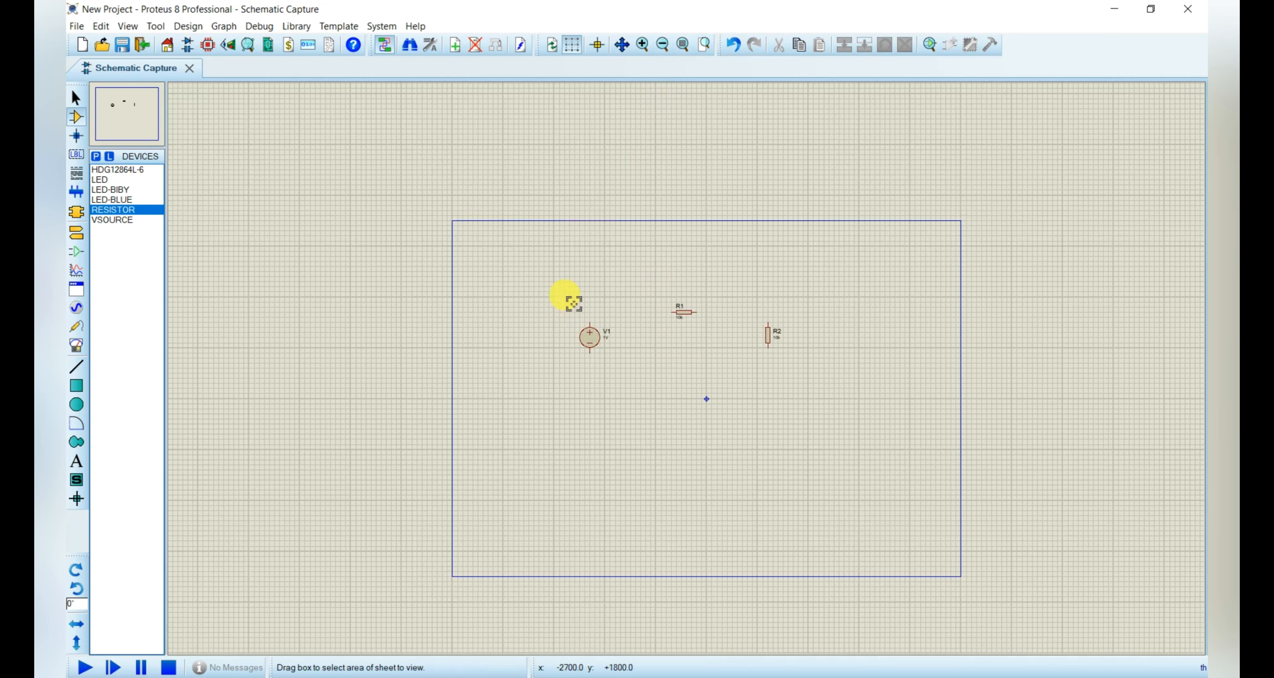
pyautogui.moveTo(559, 264); pyautogui.dragTo(822, 475)
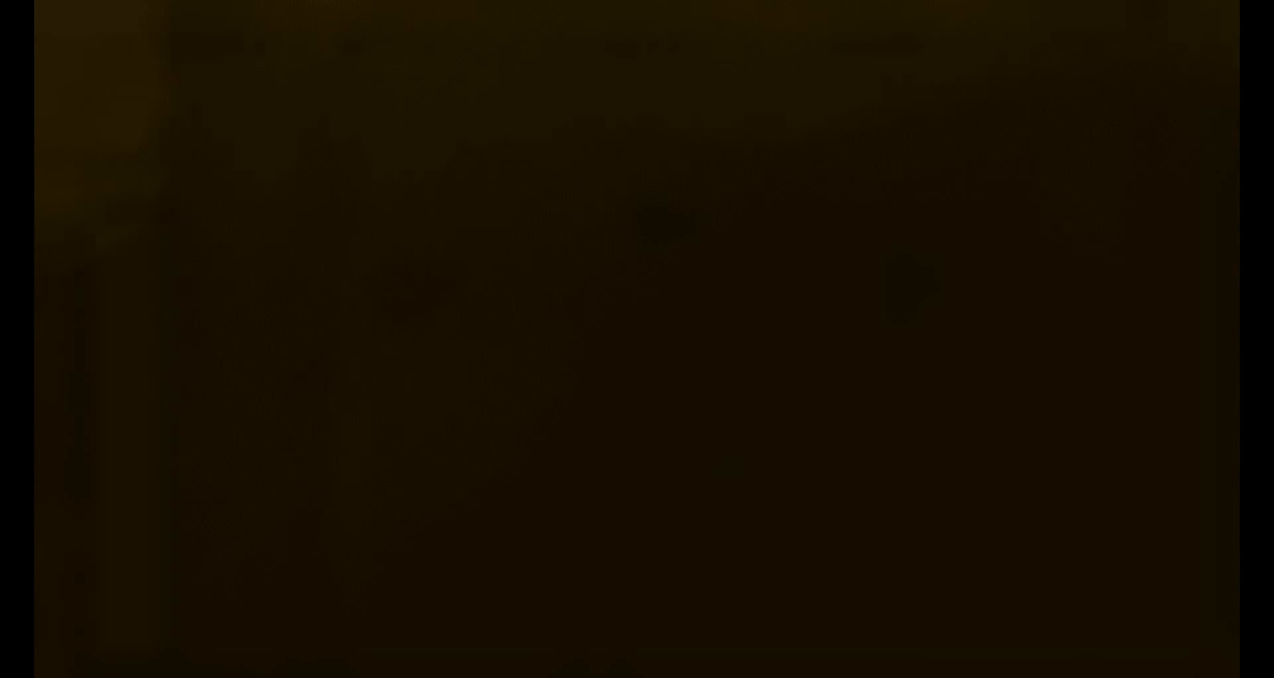
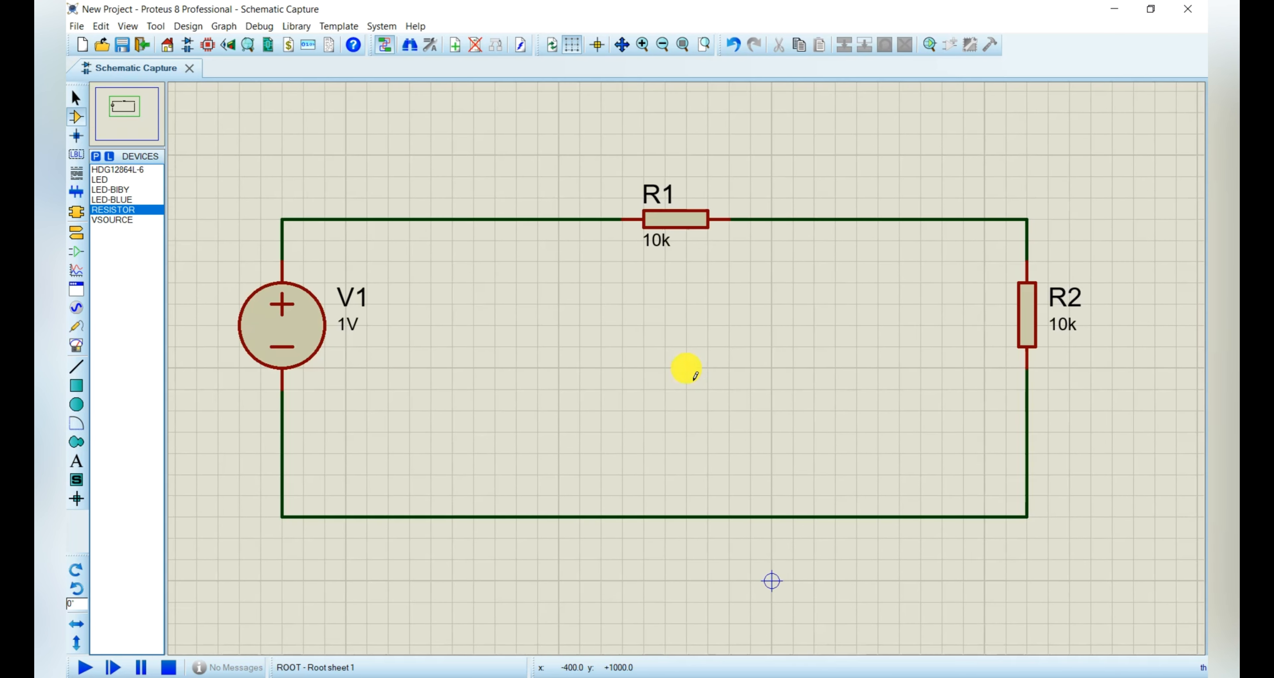
# Place a GROUND terminal below the middle of the circuit's bottom wire and connect it to that wire.
pyautogui.click(78, 234)
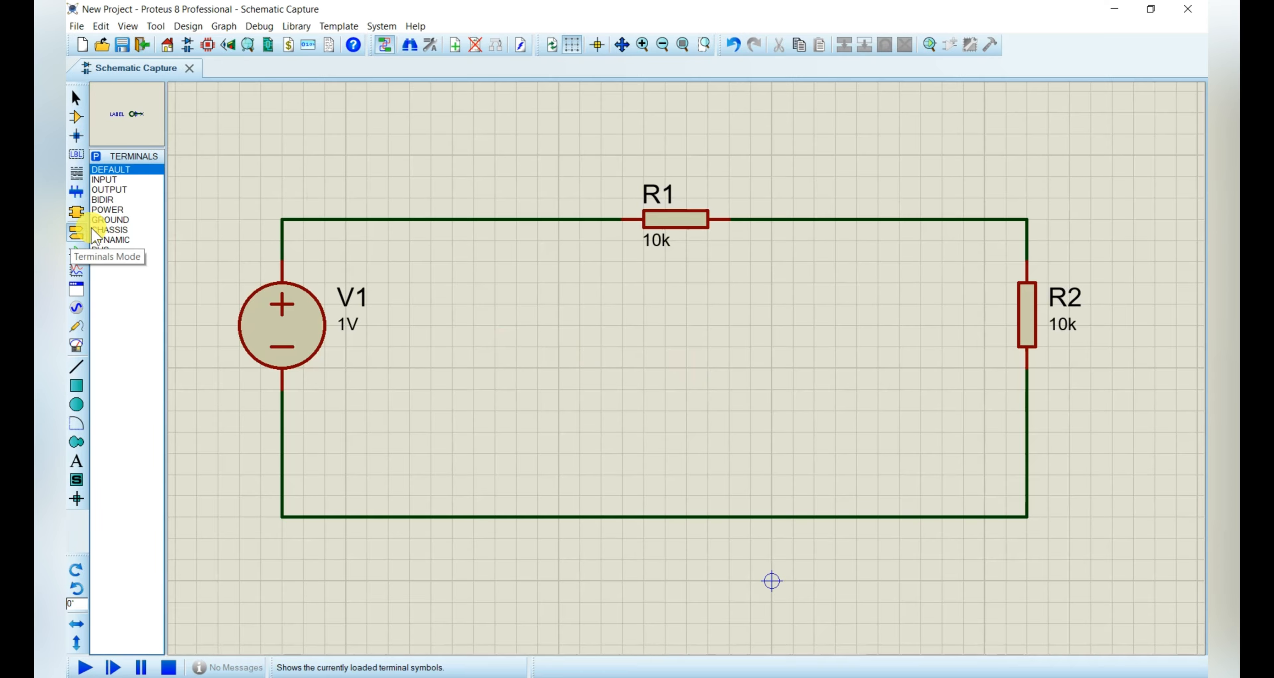
pyautogui.click(110, 220)
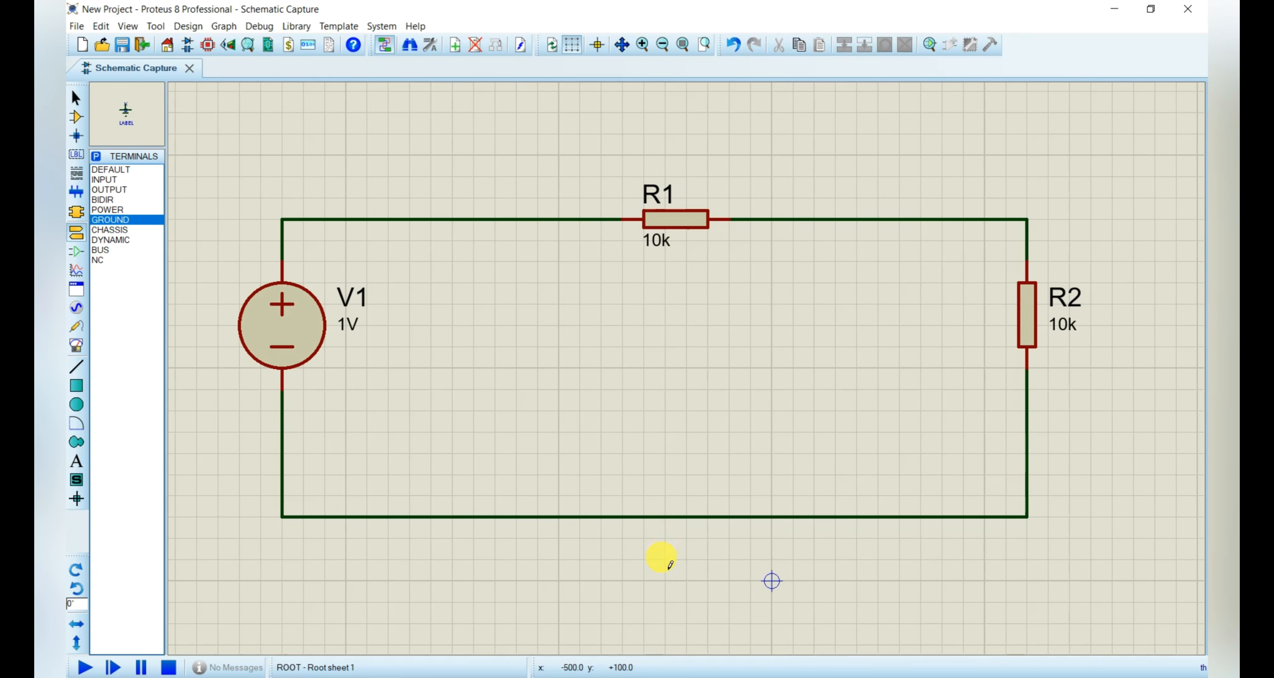
pyautogui.click(666, 581)
pyautogui.click(683, 557)
pyautogui.click(689, 518)
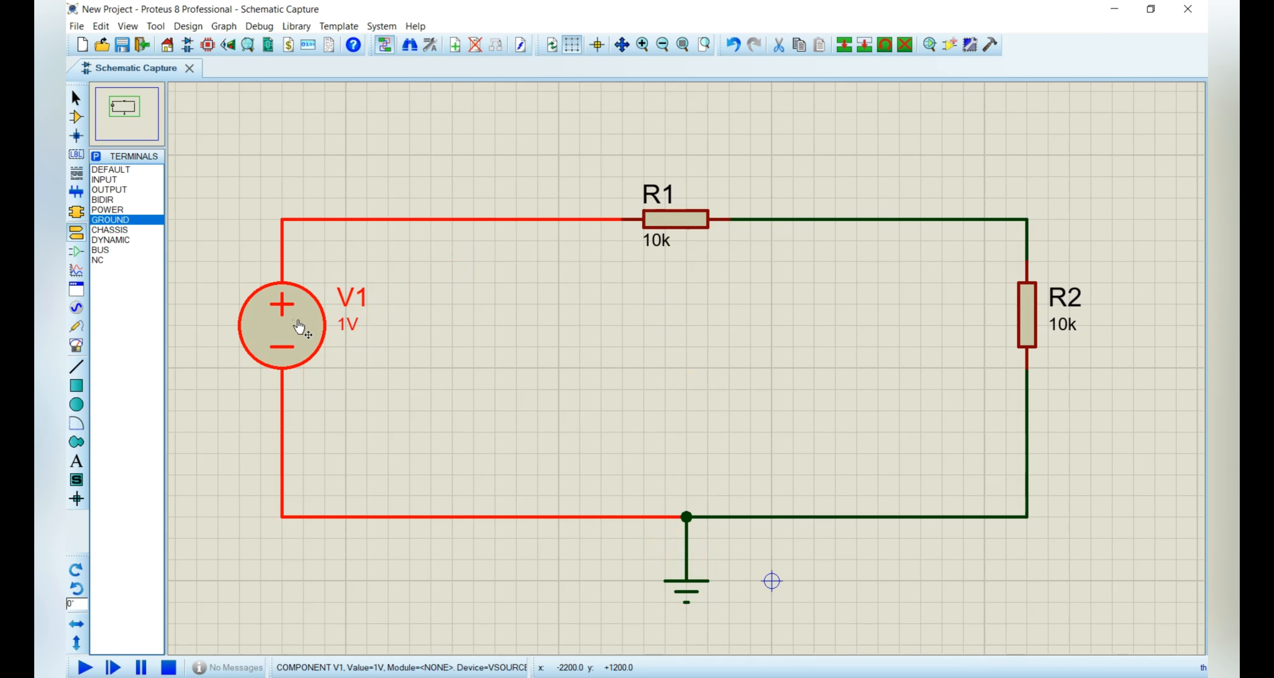
# Set the voltage of source V1 to 9V.
pyautogui.doubleClick(164, 141)
pyautogui.click(811, 205)
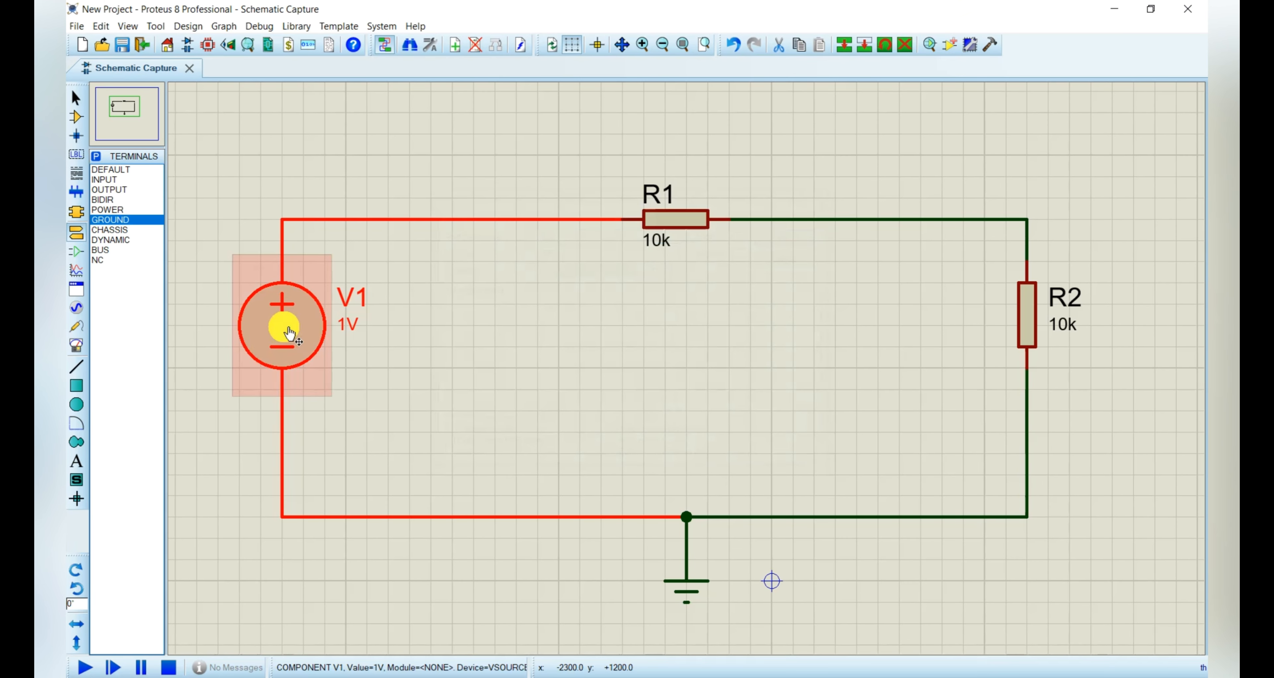
pyautogui.doubleClick(285, 324)
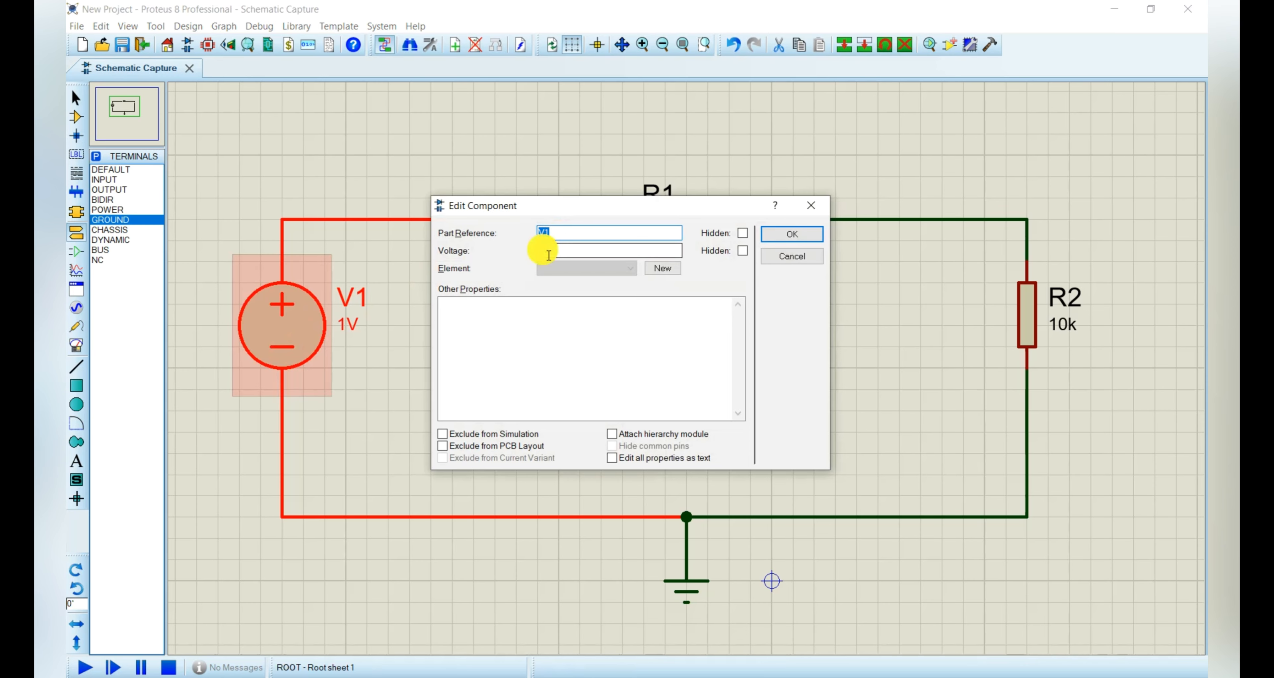
pyautogui.doubleClick(547, 252)
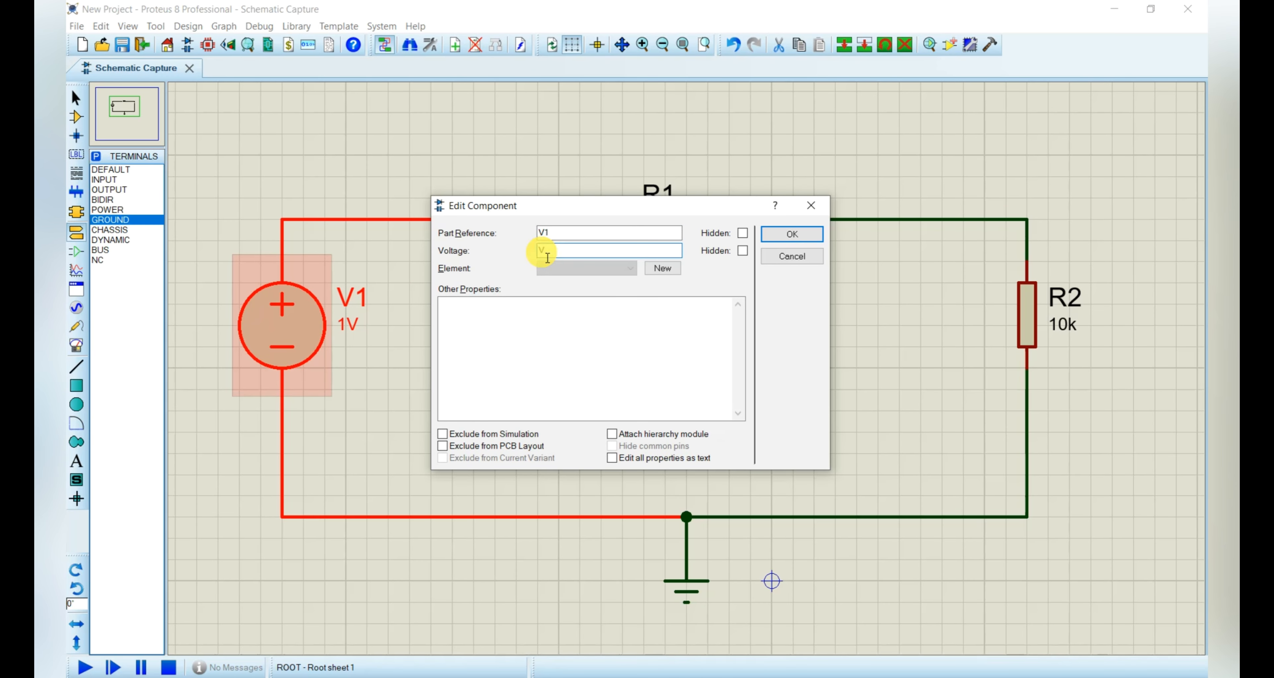
pyautogui.write('9')
pyautogui.click(791, 236)
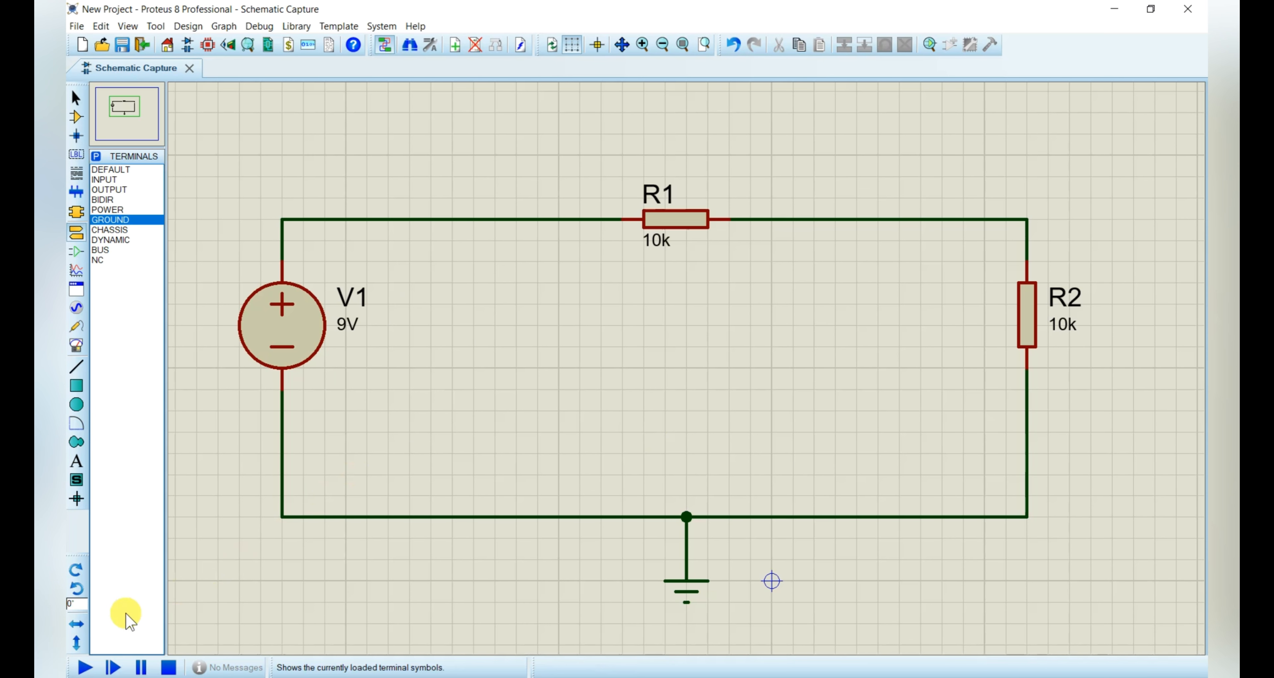
# Run the circuit simulation, try pausing it, and stop it.
pyautogui.click(87, 668)
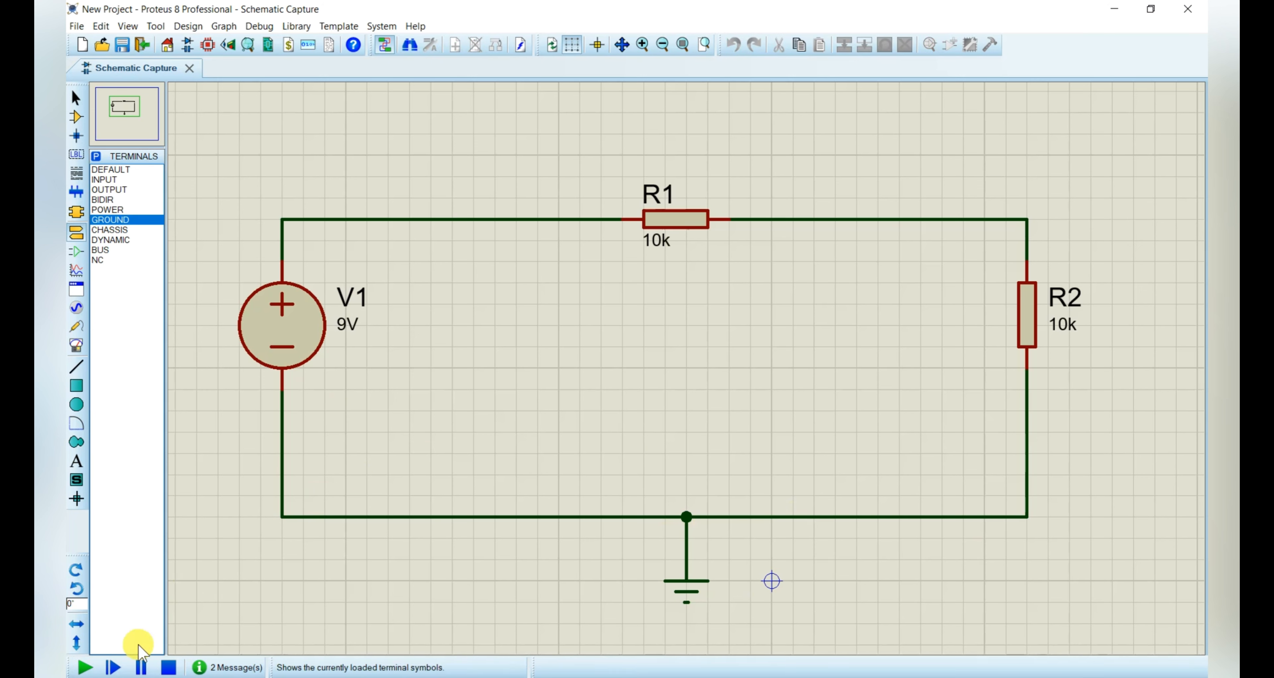
pyautogui.click(143, 665)
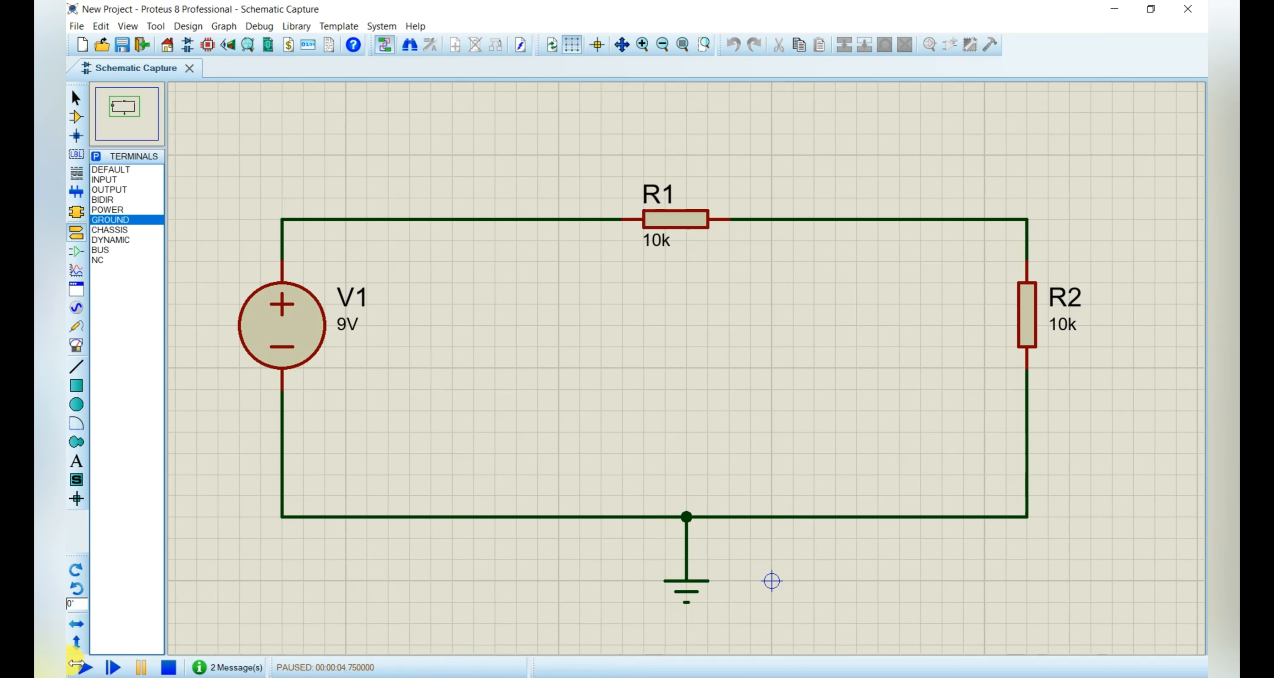
pyautogui.click(163, 667)
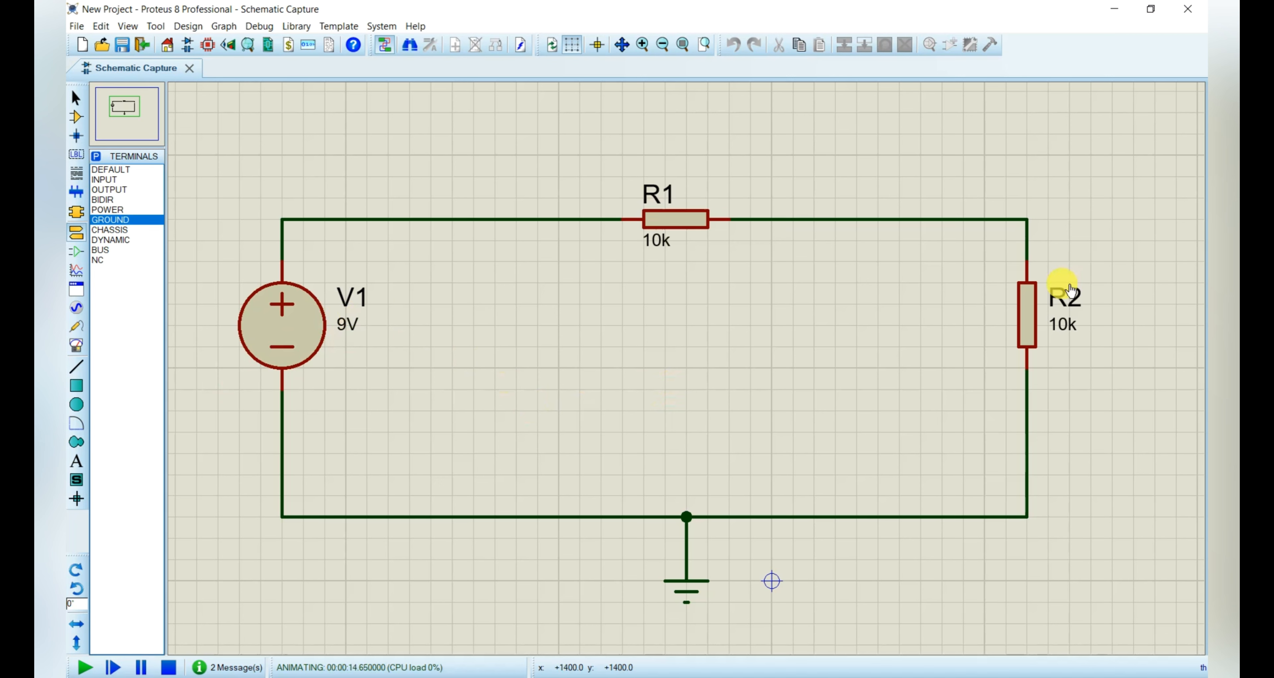
pyautogui.click(171, 668)
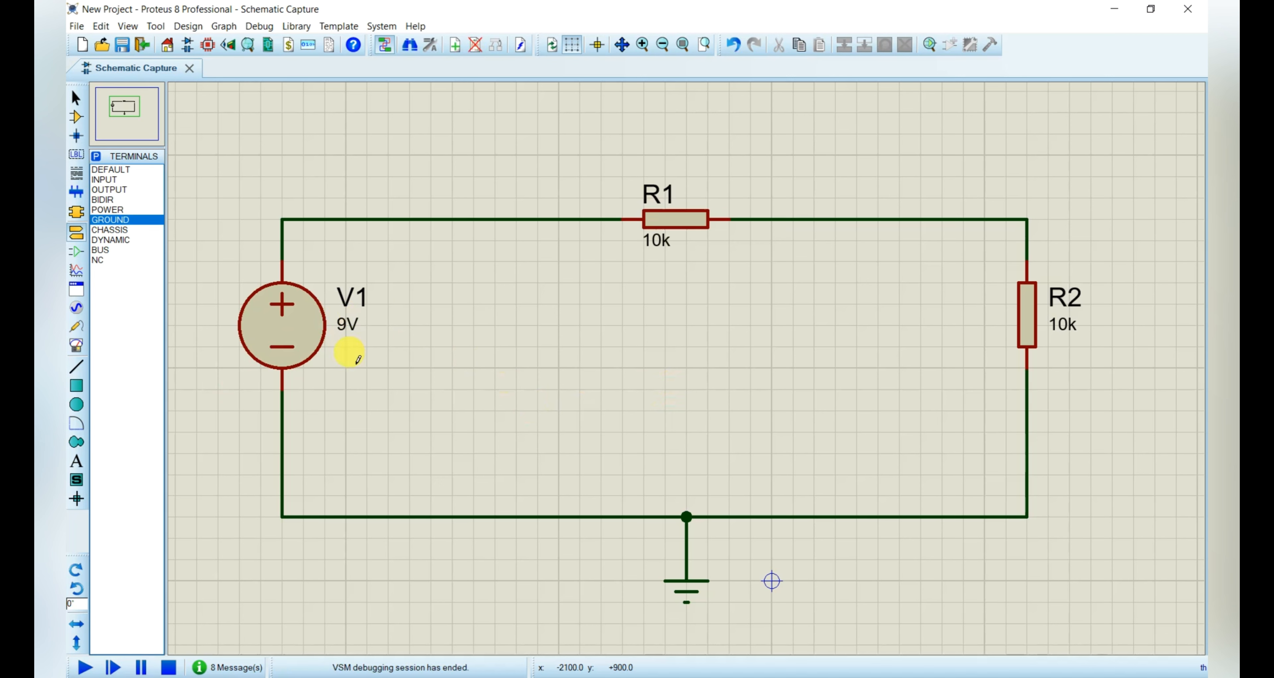
# Browse the virtual instruments and place a DC VOLTMETER to the right of resistor R2.
pyautogui.click(79, 345)
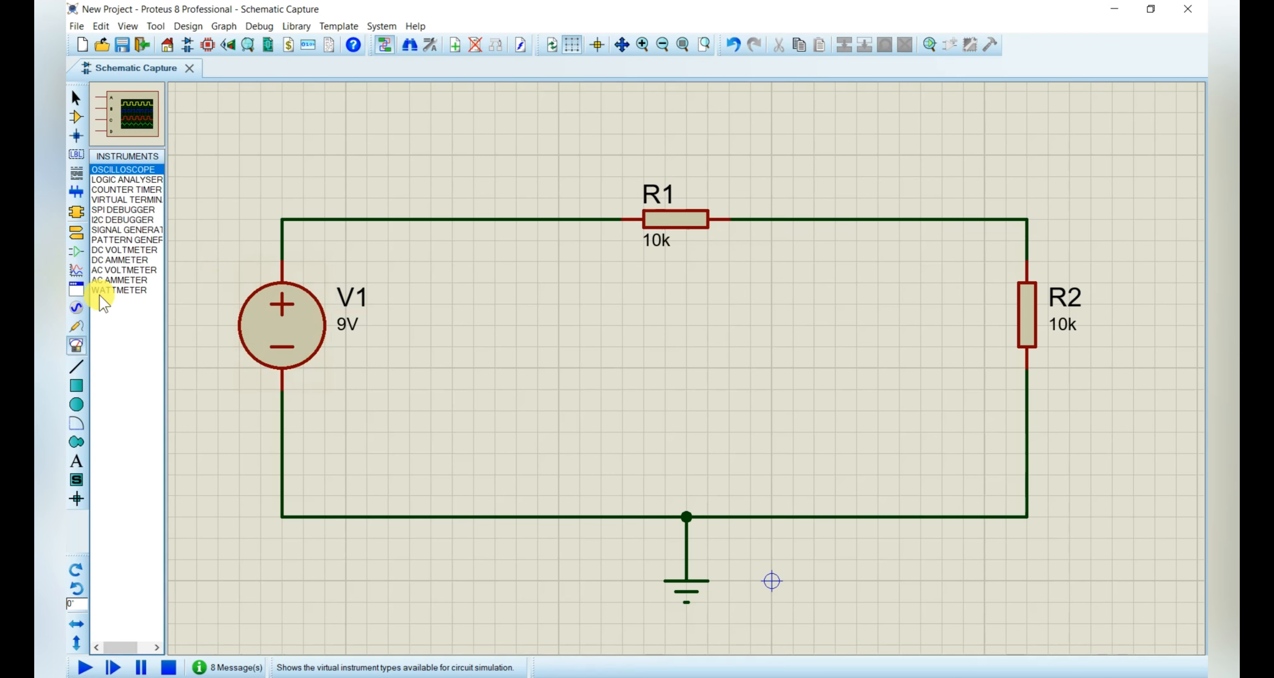
pyautogui.click(122, 220)
pyautogui.click(121, 191)
pyautogui.click(122, 170)
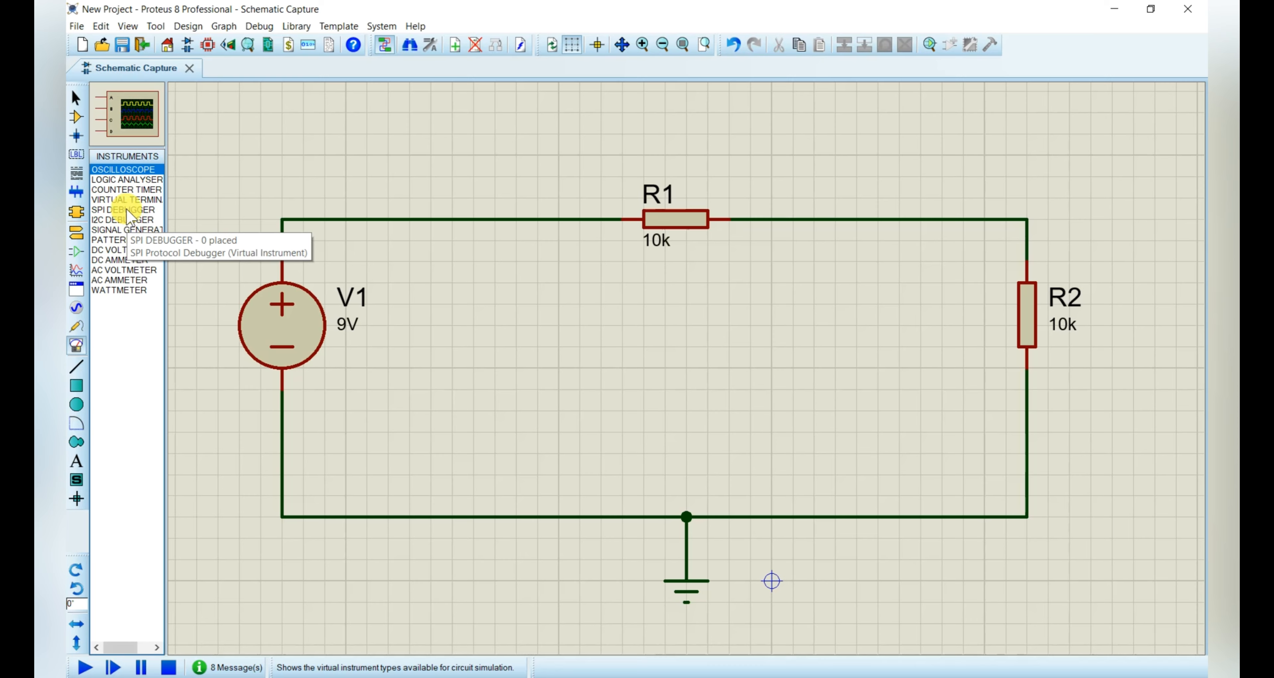
pyautogui.click(125, 200)
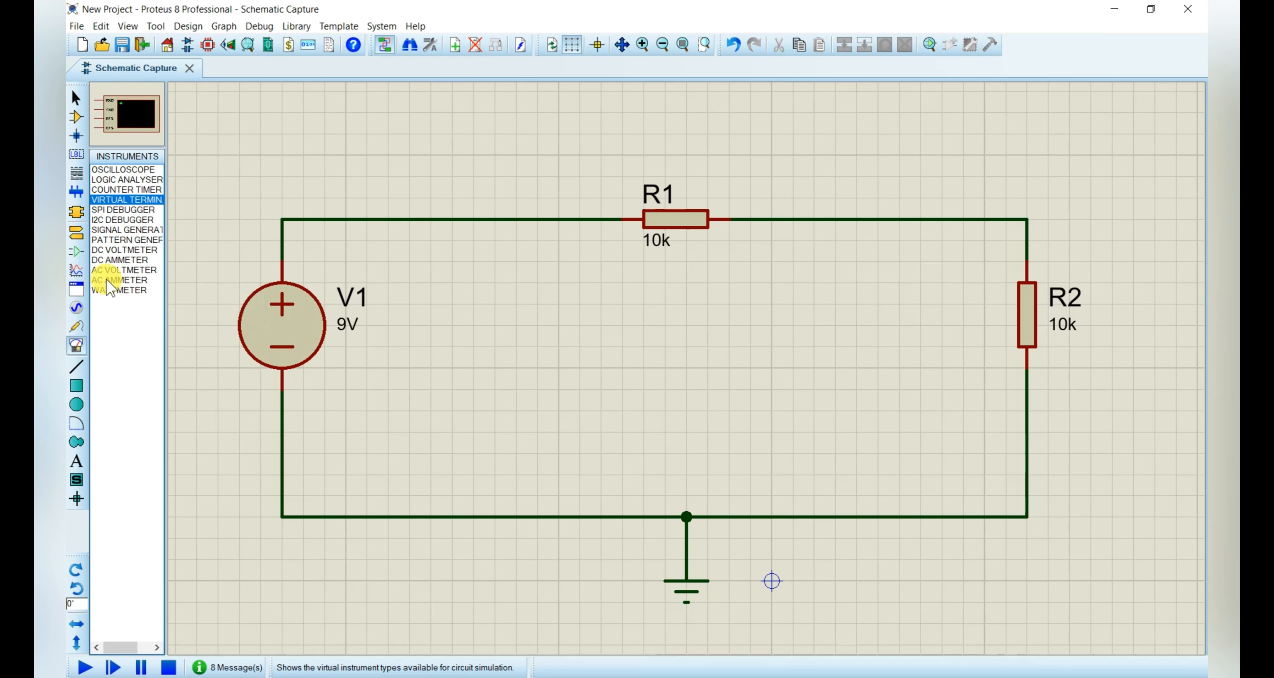
pyautogui.click(121, 250)
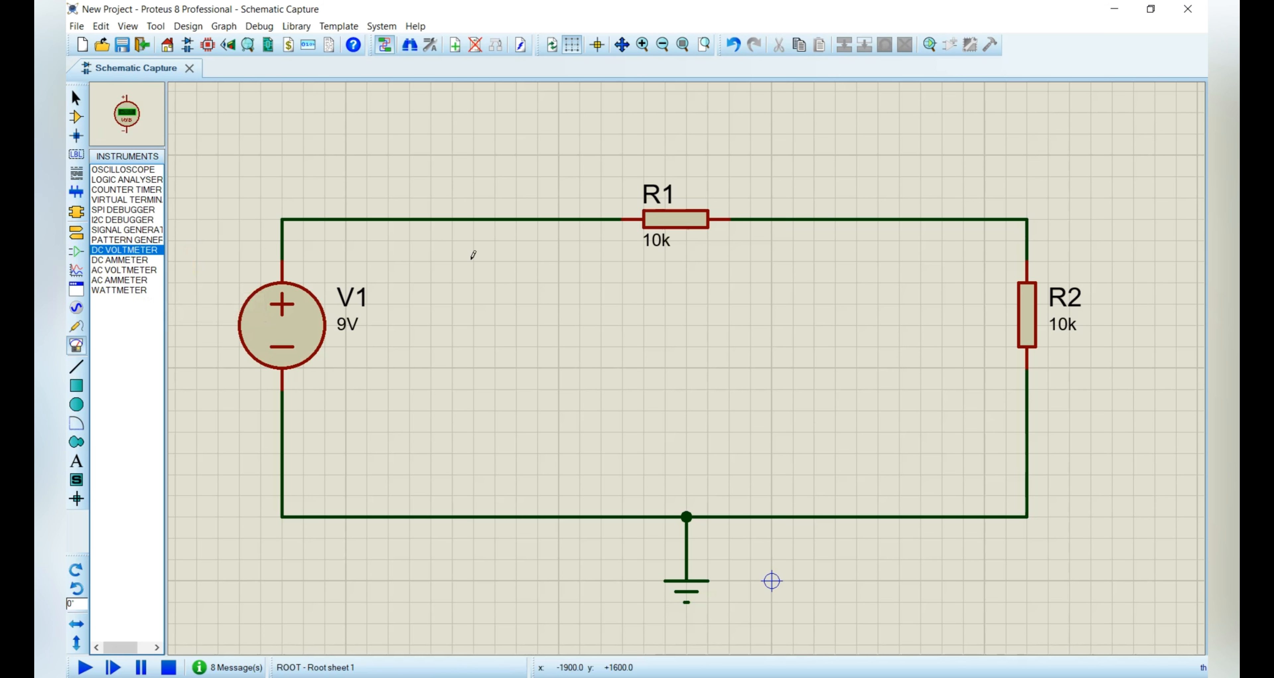
pyautogui.click(1143, 324)
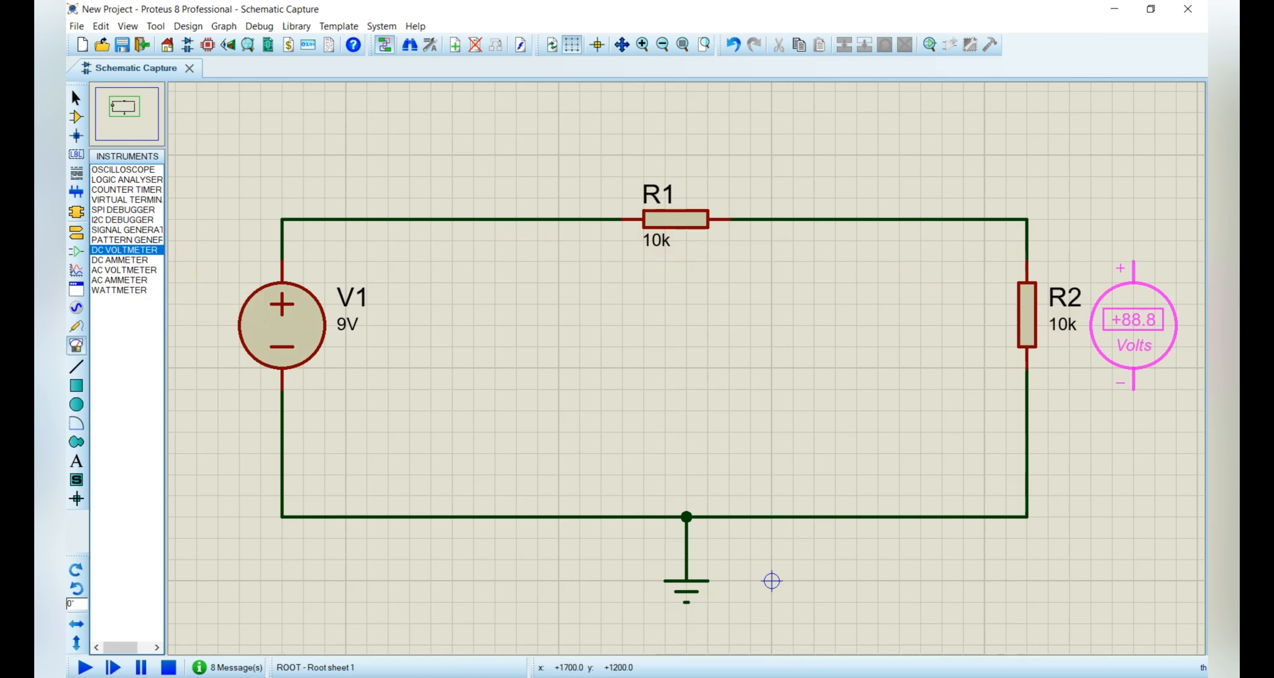
pyautogui.click(1157, 326)
# Wire the DC voltmeter in parallel with R2, and run and stop the simulation to read its voltage.
pyautogui.click(1163, 270)
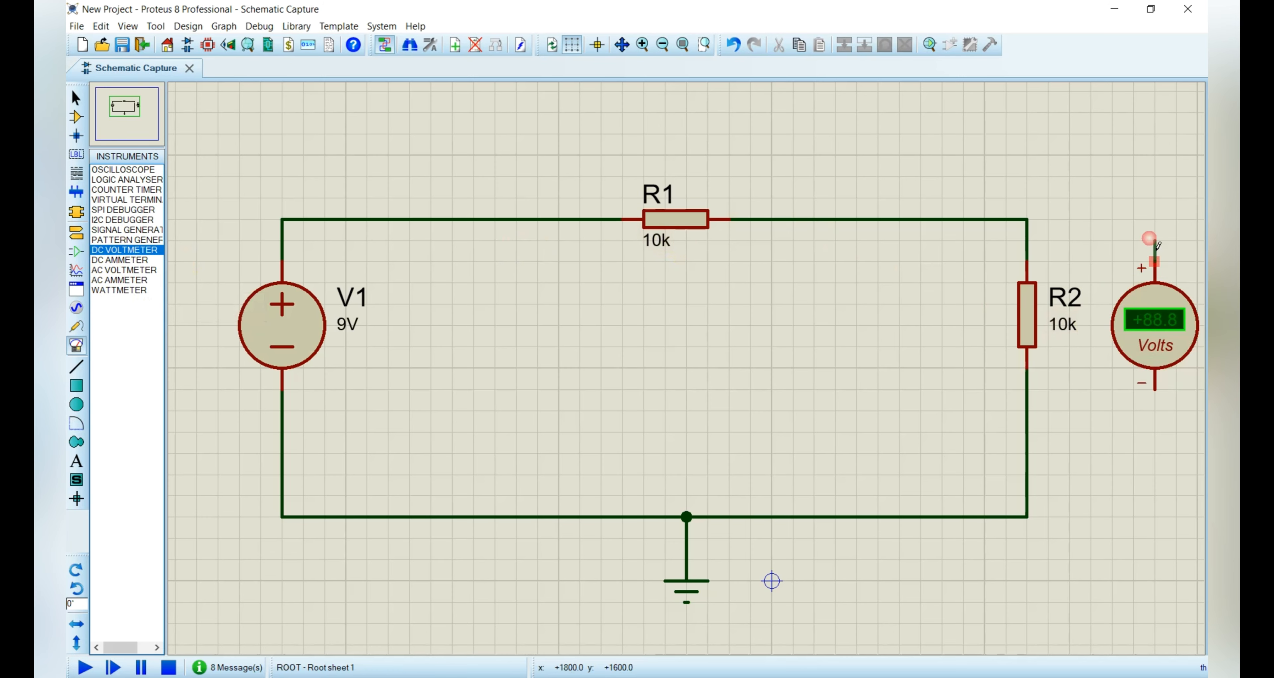
pyautogui.click(1047, 226)
pyautogui.click(1155, 387)
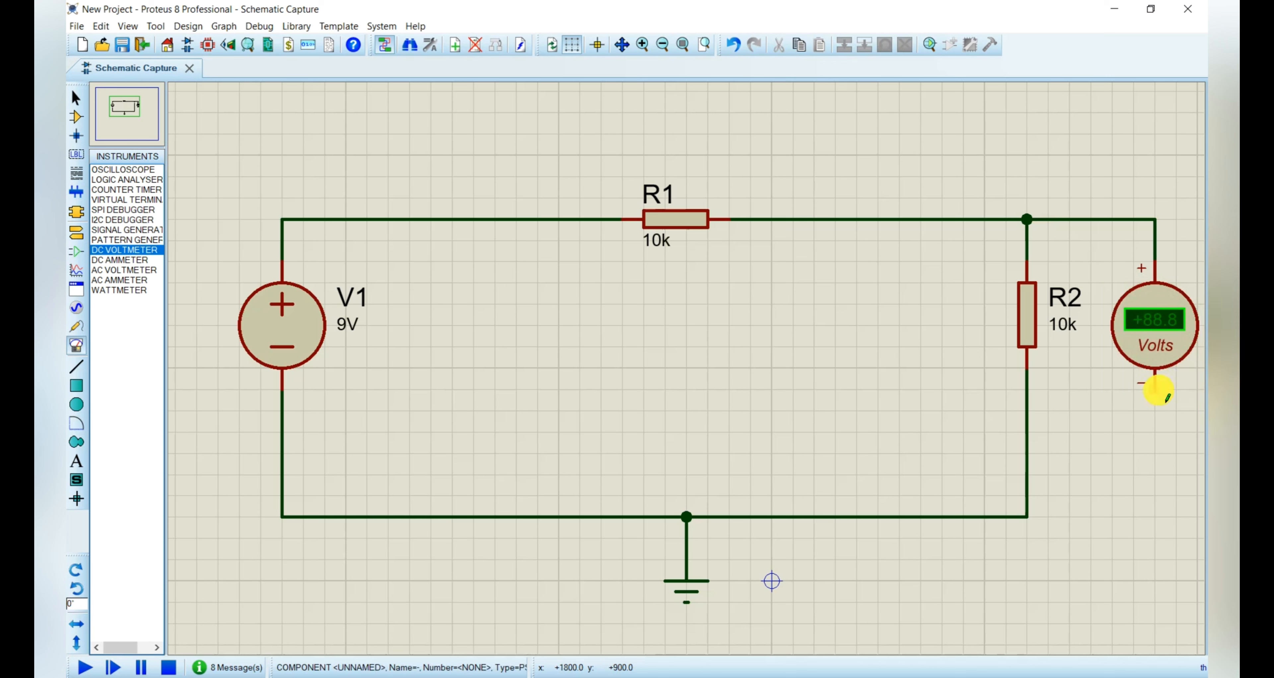
pyautogui.click(1028, 517)
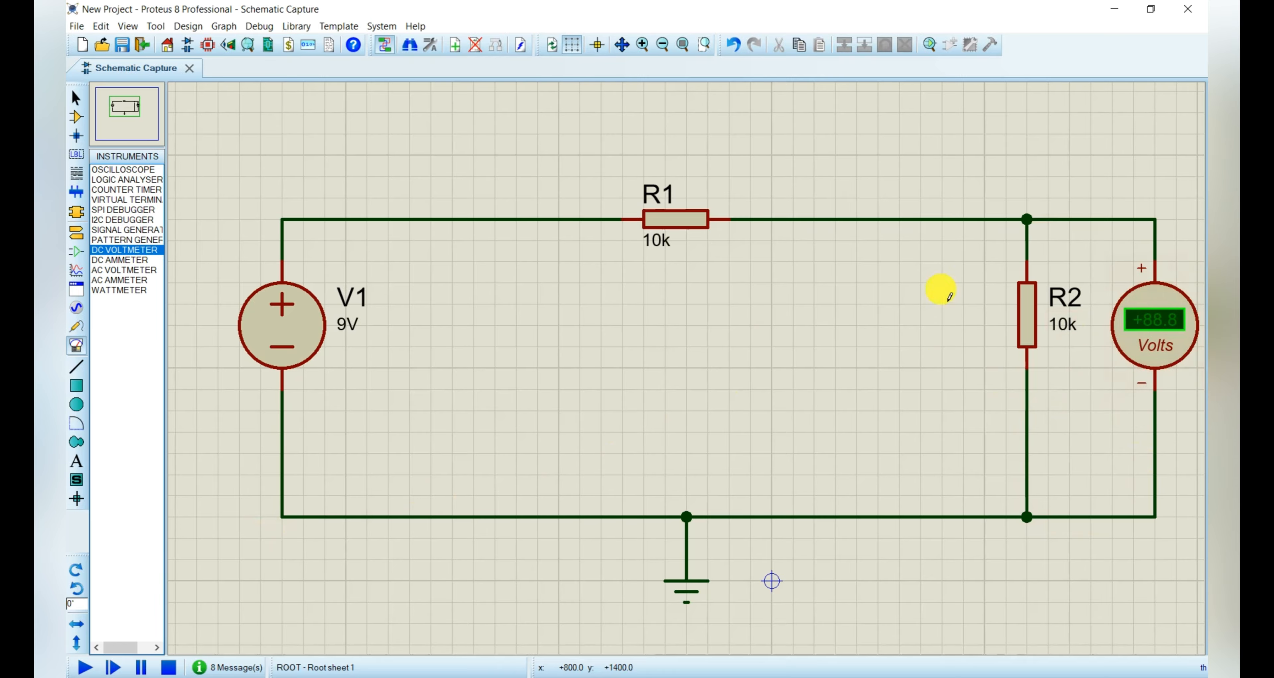
pyautogui.click(83, 669)
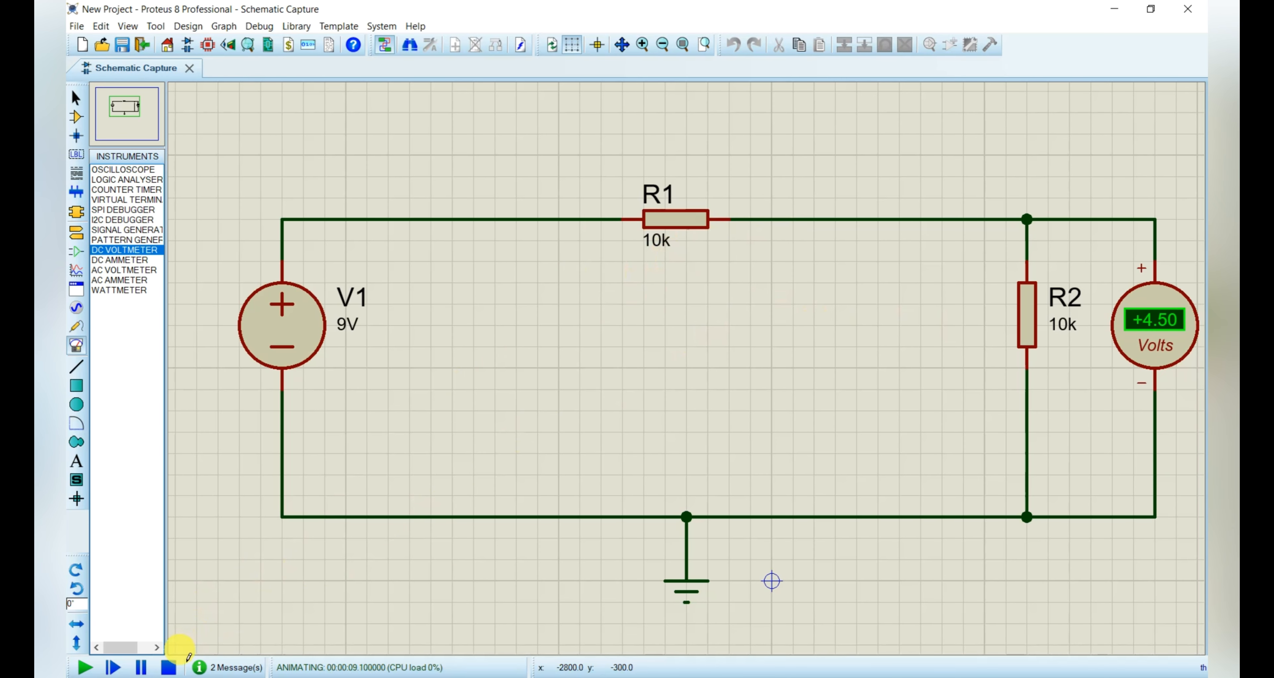
pyautogui.click(169, 668)
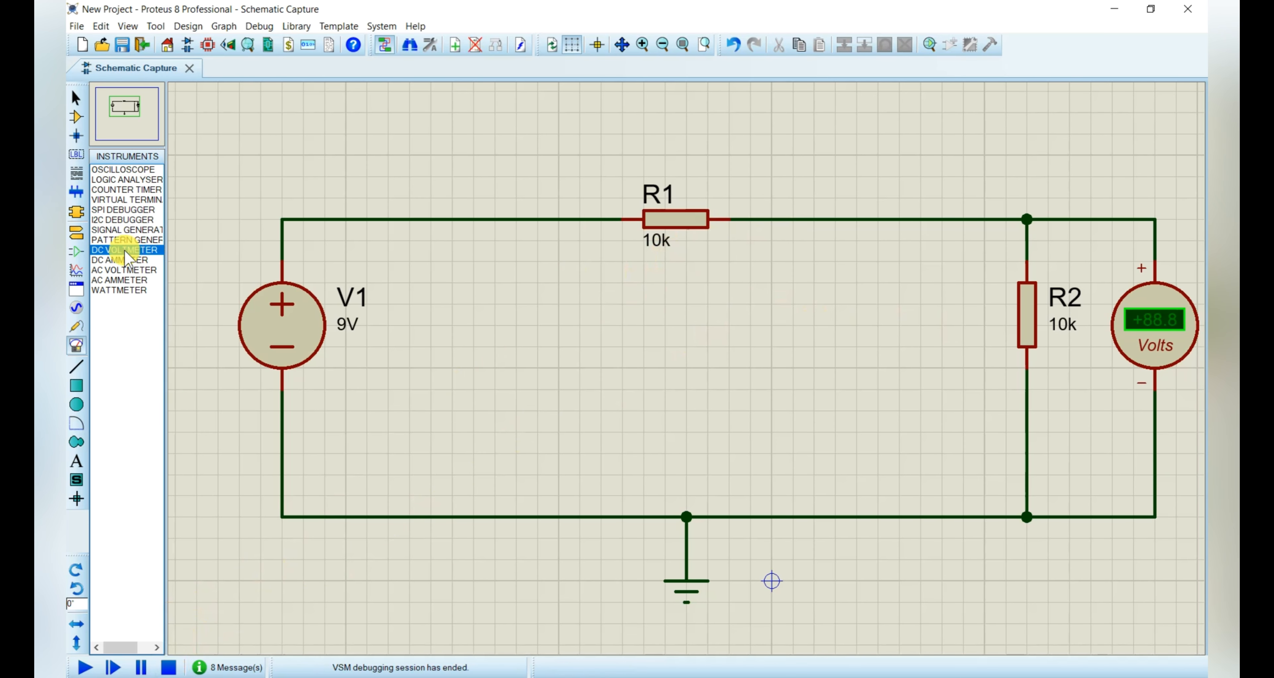
# Place a DC AMMETER just below the wire between R1 and R2.
pyautogui.click(110, 261)
pyautogui.click(686, 284)
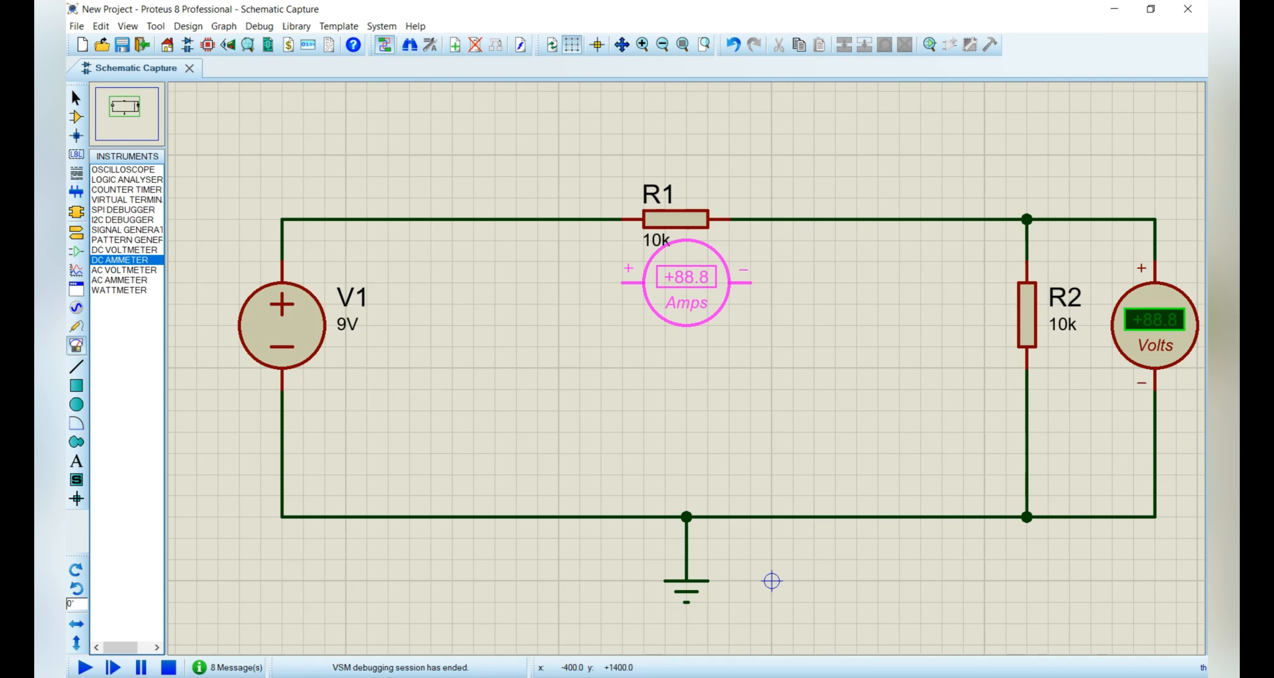
pyautogui.click(879, 282)
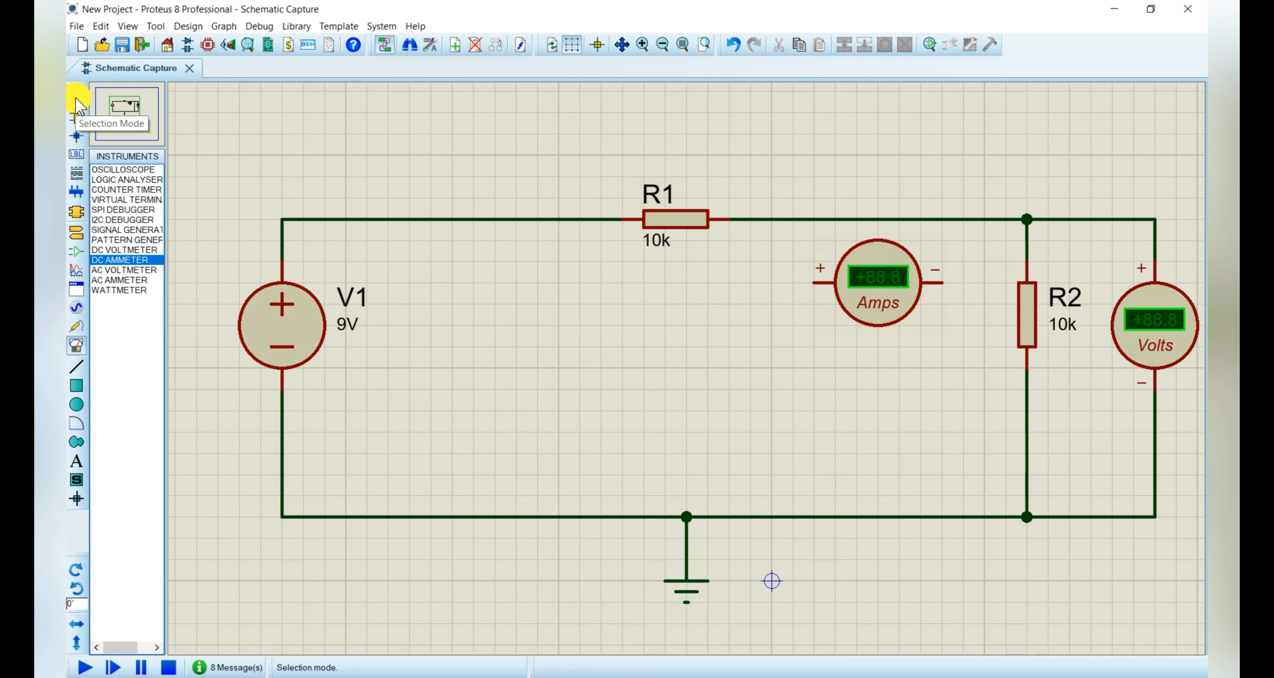
# Delete the wire between R1 and R2 and move the DC ammeter up into the gap, in line with R1.
pyautogui.click(76, 105)
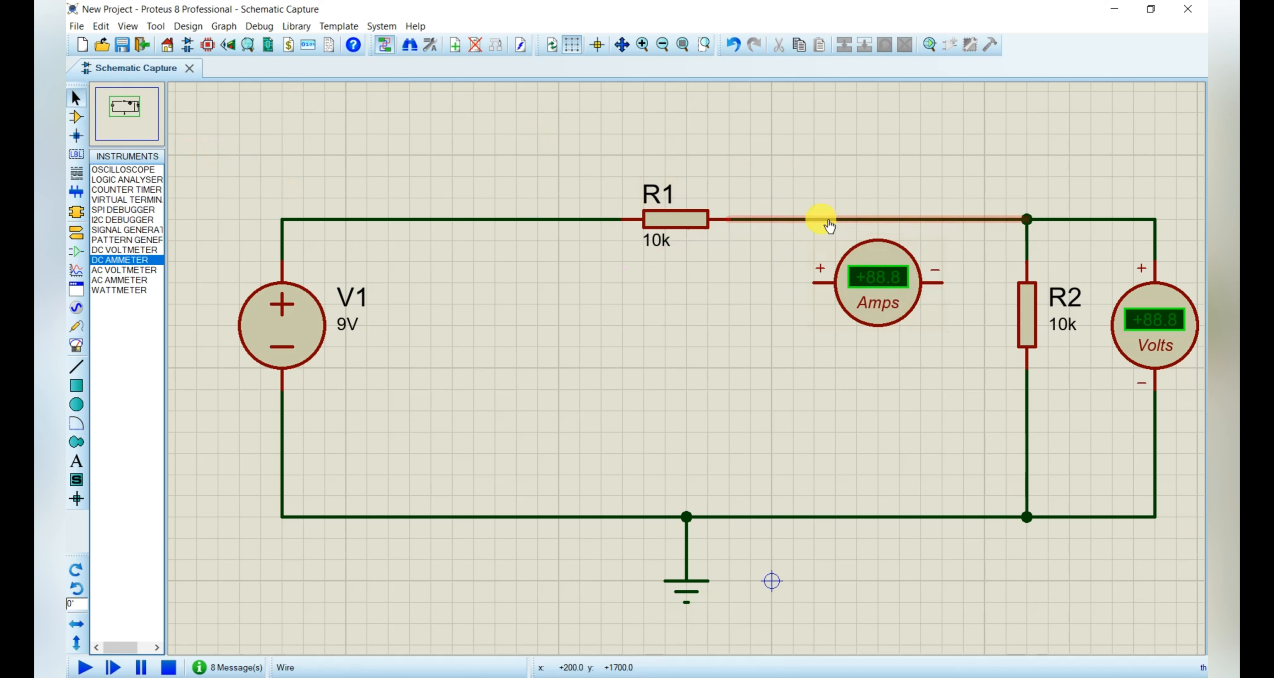
pyautogui.click(784, 219)
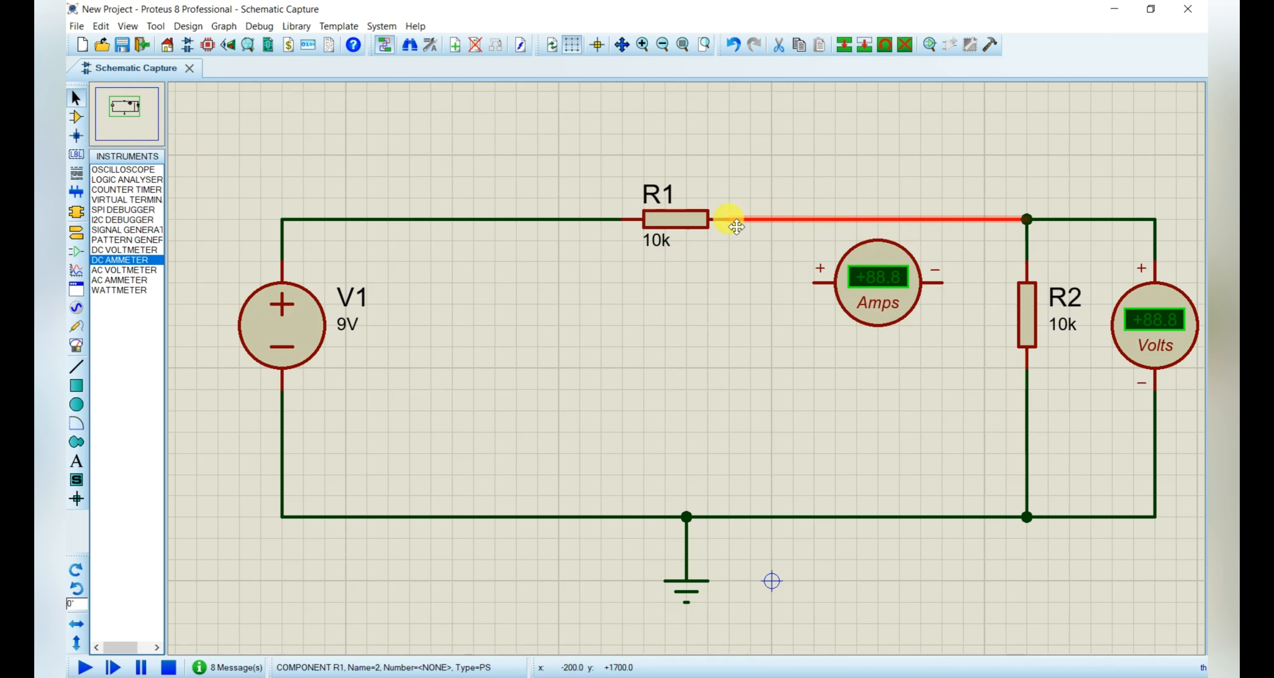
pyautogui.press('Delete')
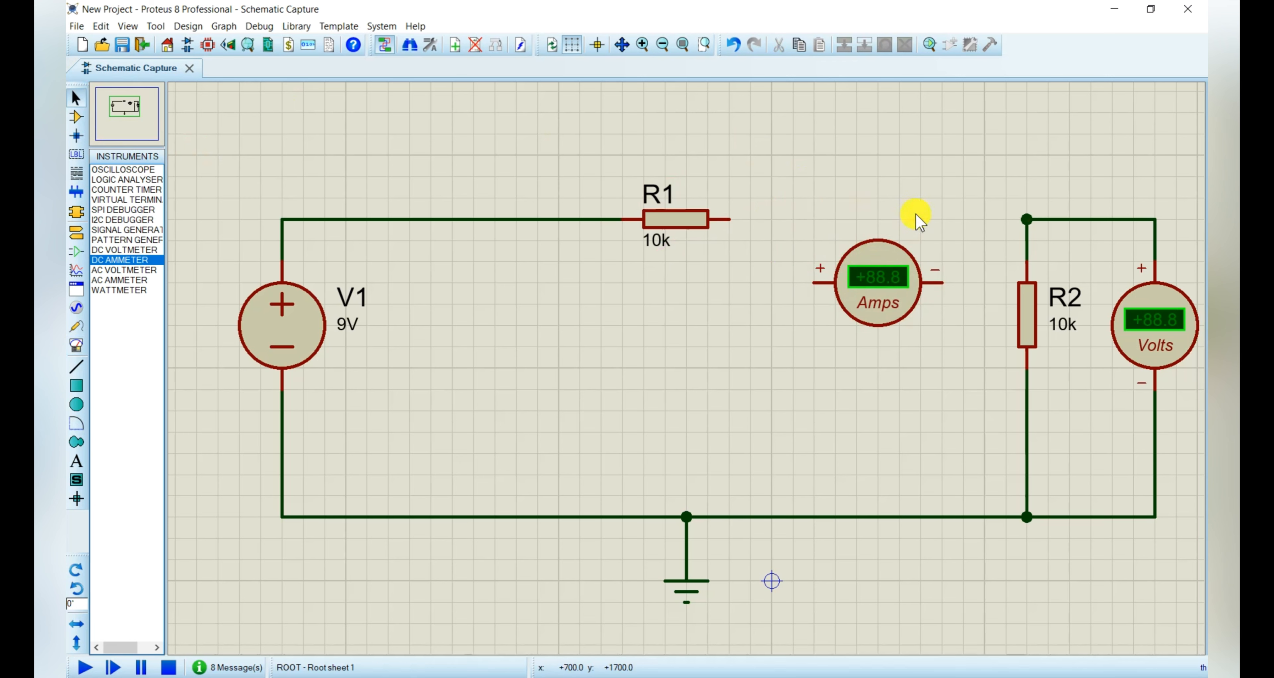
pyautogui.moveTo(878, 297); pyautogui.dragTo(879, 233)
pyautogui.click(885, 333)
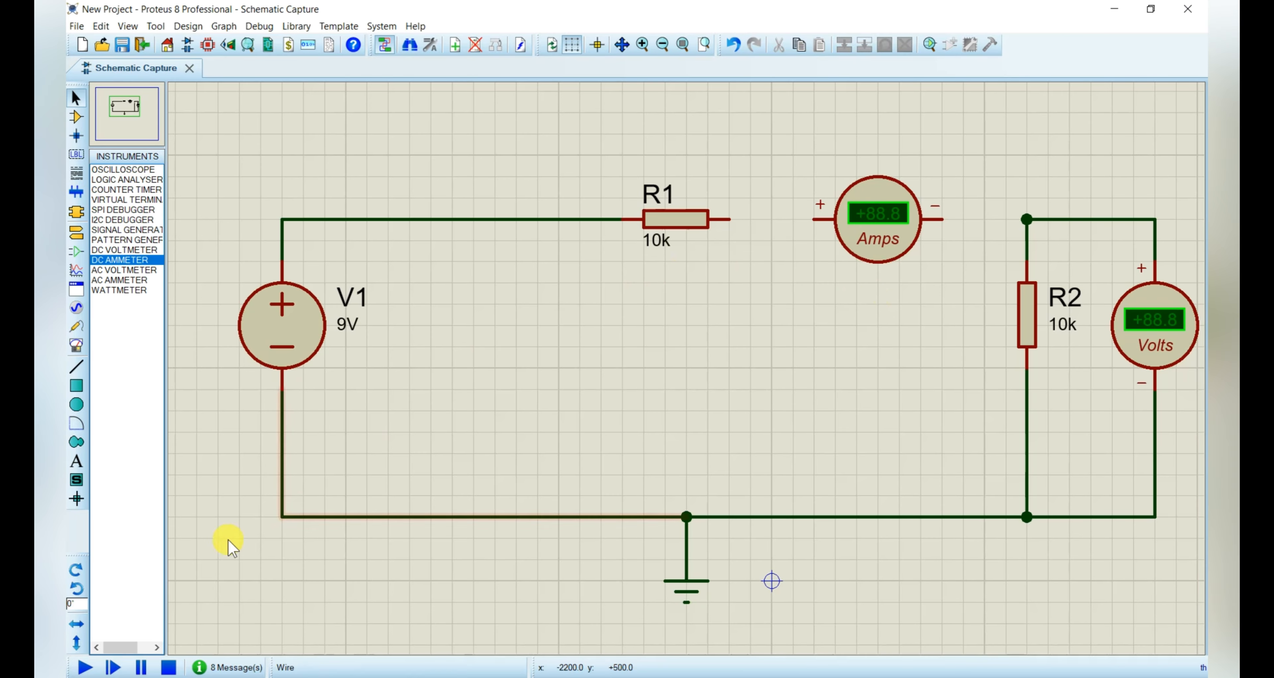
# Wire the DC ammeter in series between R1 and the R2 junction, and run and stop the simulation to read the current.
pyautogui.click(731, 219)
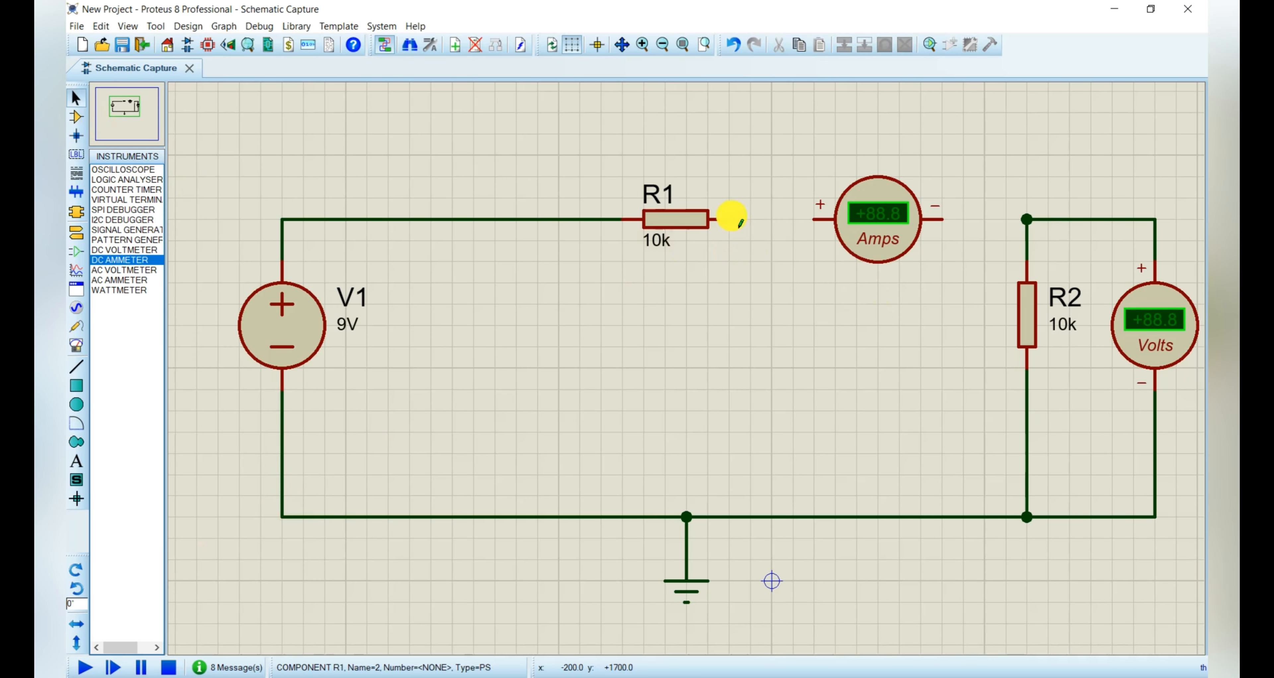
pyautogui.click(814, 219)
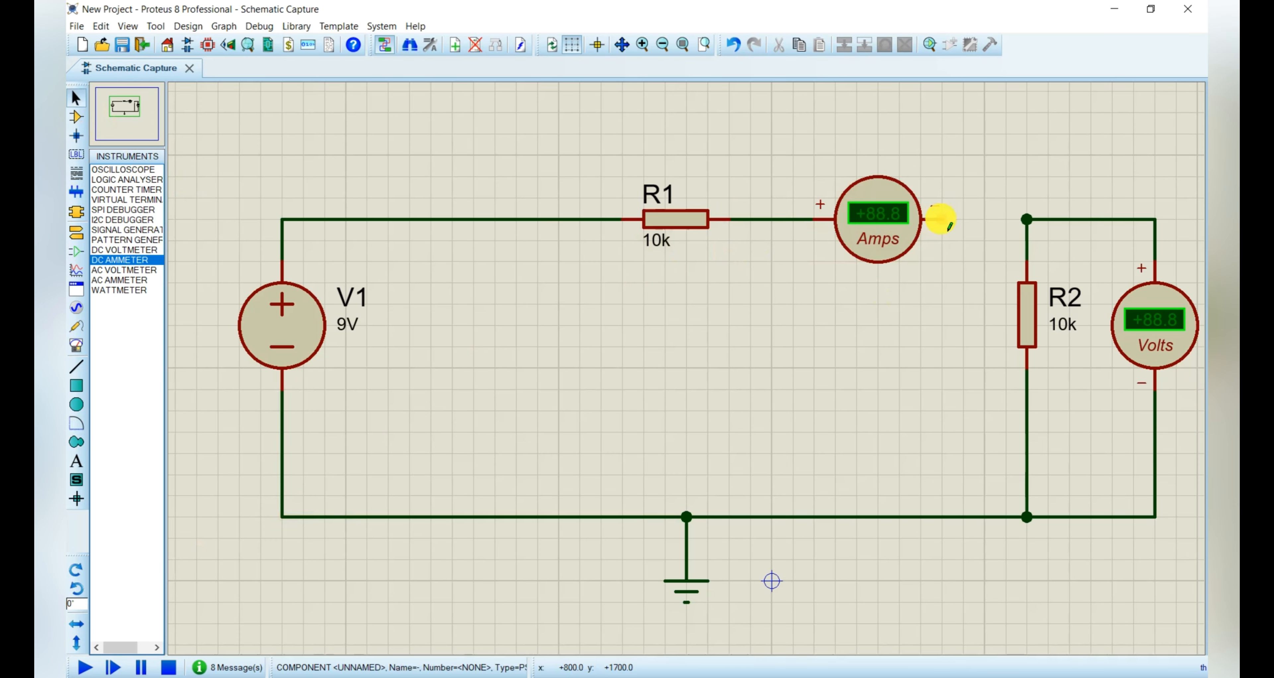
pyautogui.click(942, 219)
pyautogui.click(1028, 219)
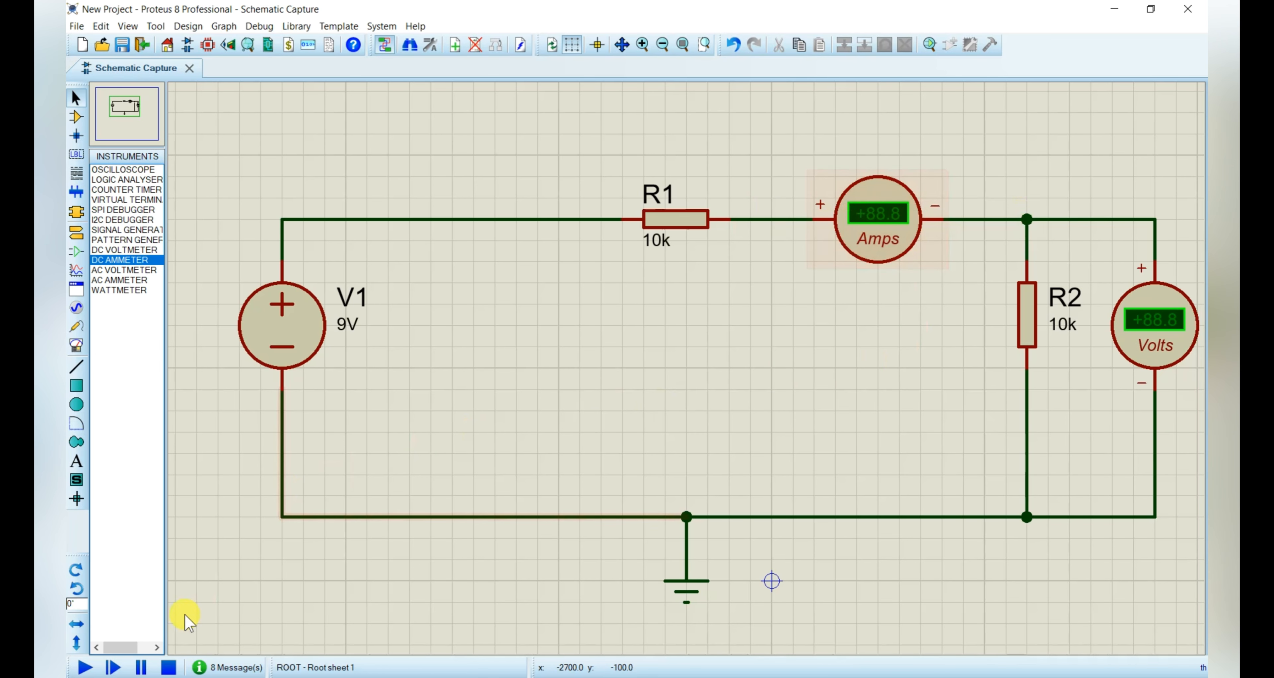
pyautogui.click(84, 667)
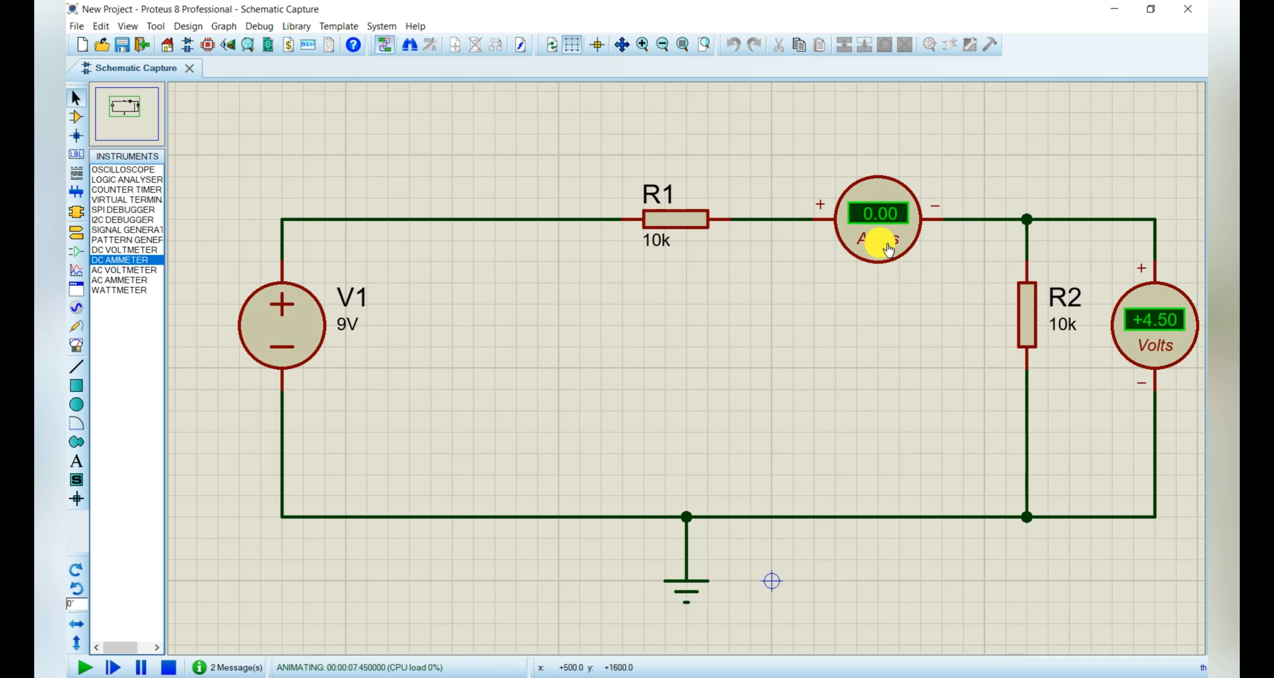
pyautogui.click(170, 667)
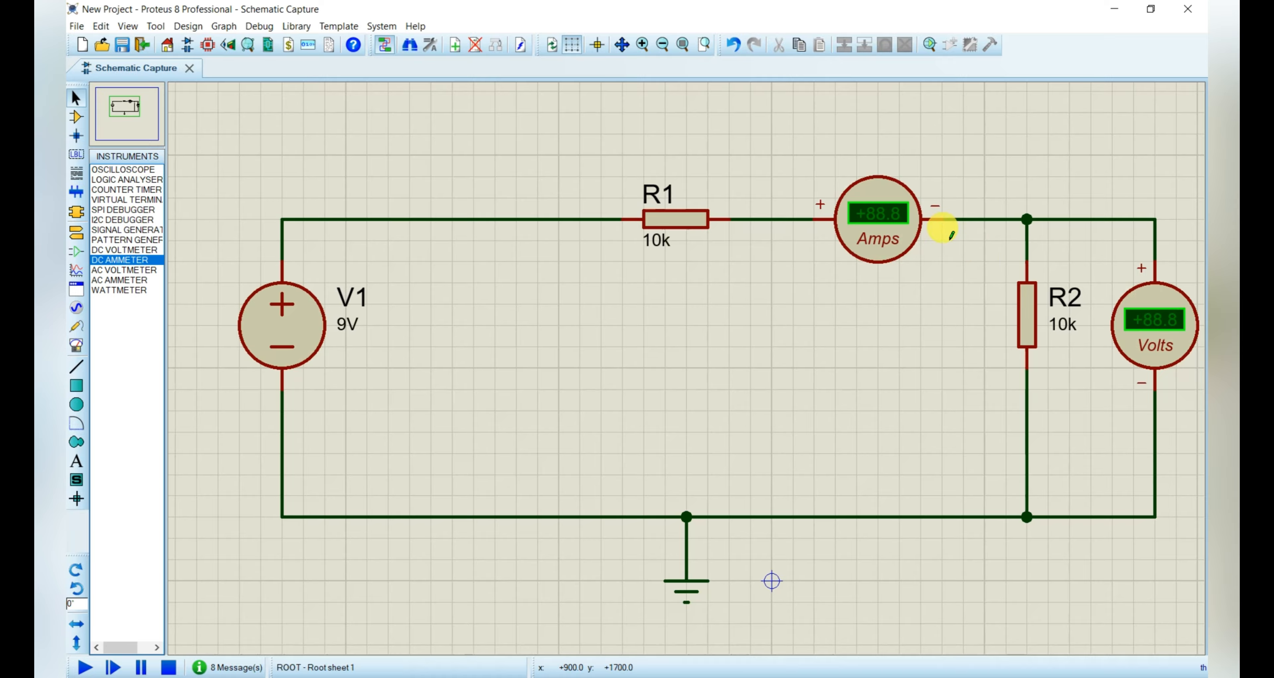
# Set the DC ammeter's display range to Milliamps, and run and stop the simulation to read the current.
pyautogui.doubleClick(883, 223)
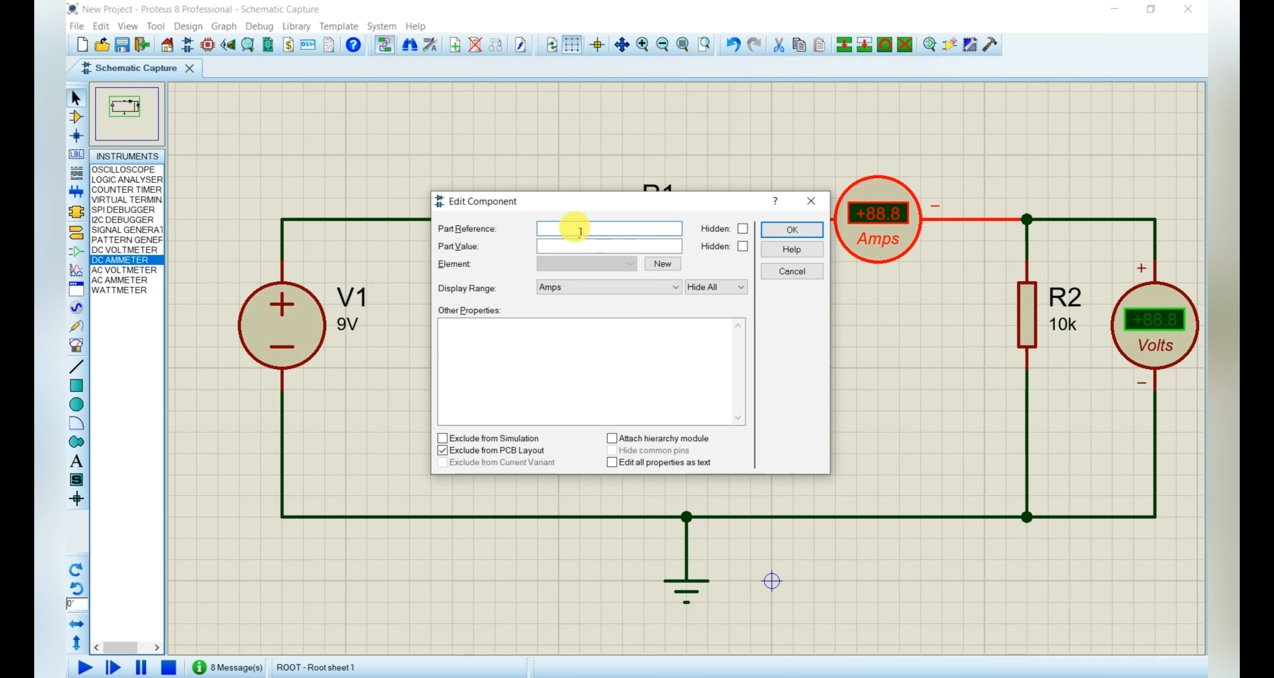
pyautogui.moveTo(510, 201); pyautogui.dragTo(547, 174)
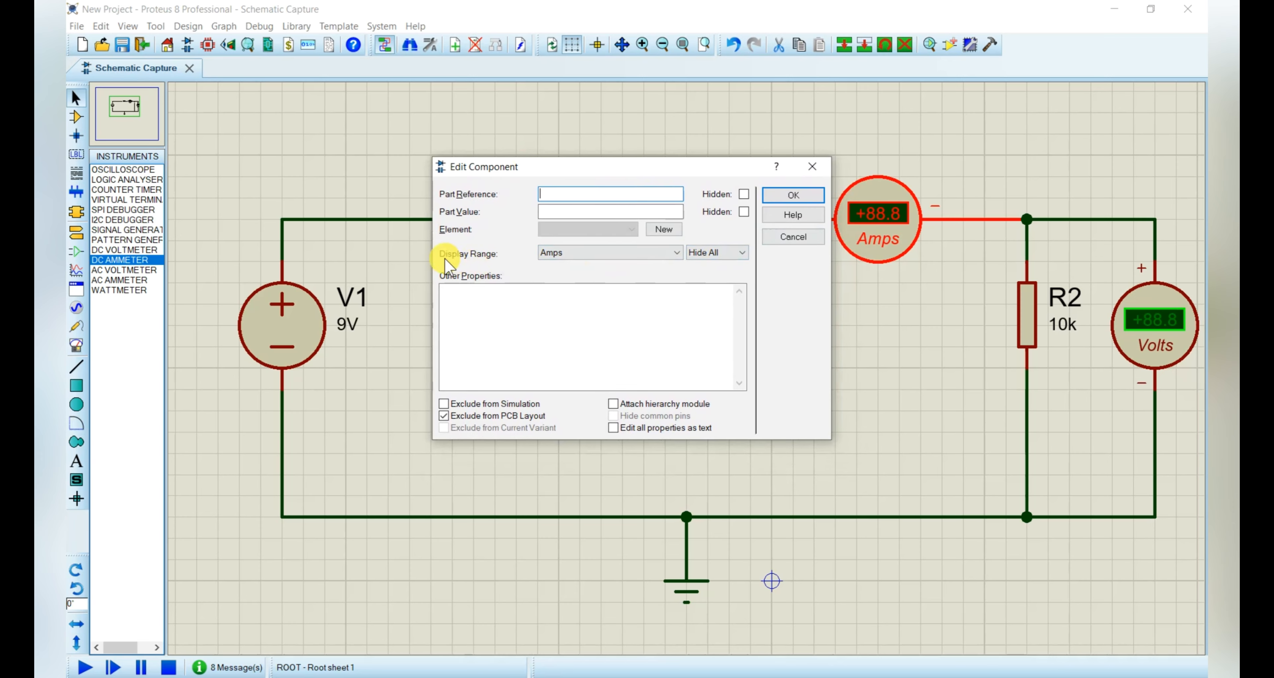
pyautogui.click(668, 256)
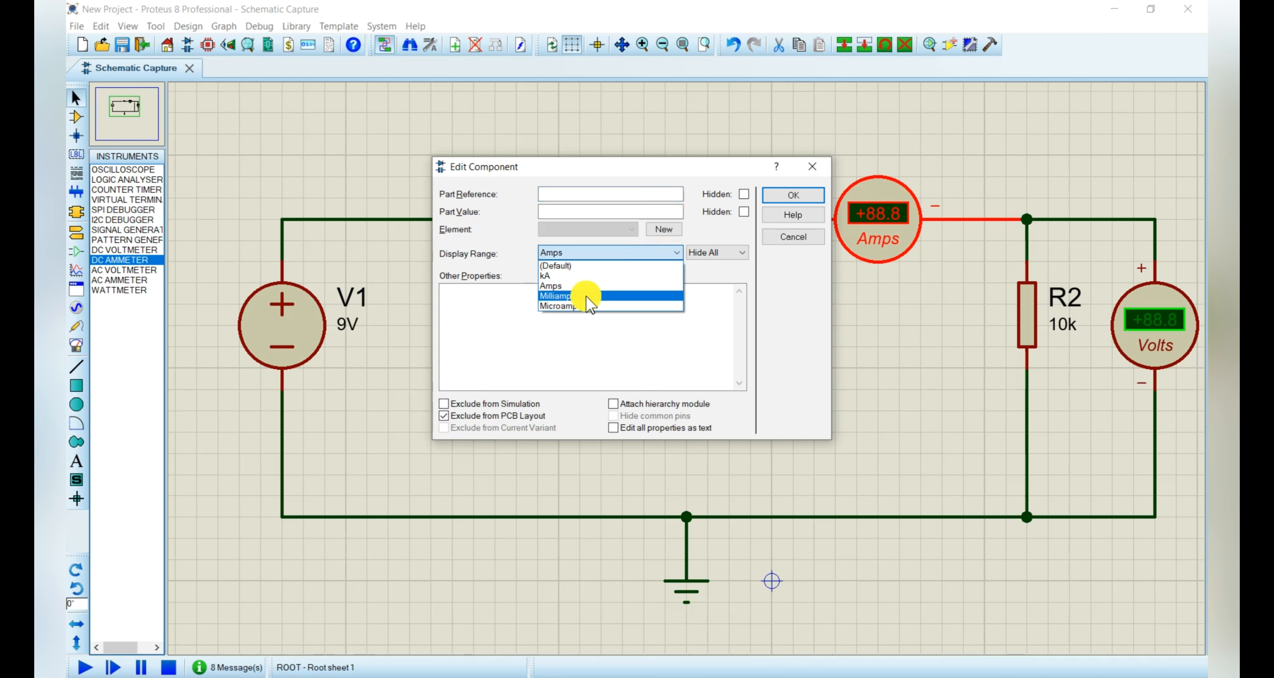
pyautogui.click(588, 298)
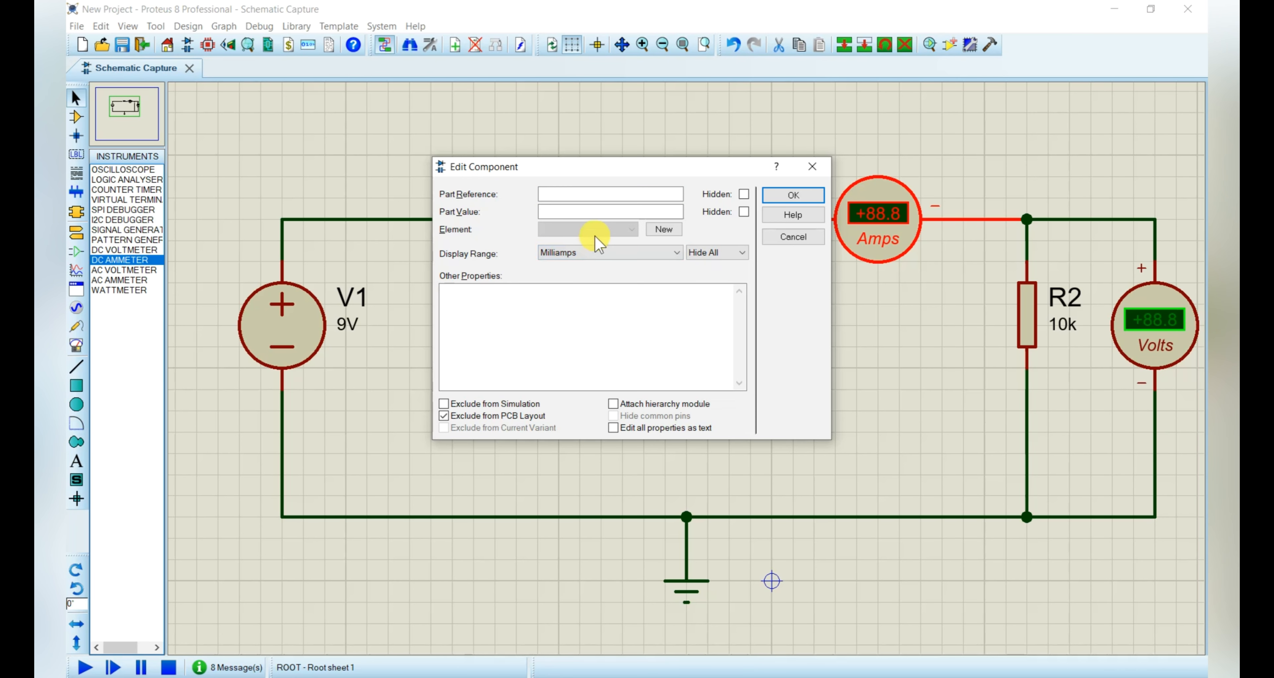
pyautogui.click(792, 198)
pyautogui.click(665, 428)
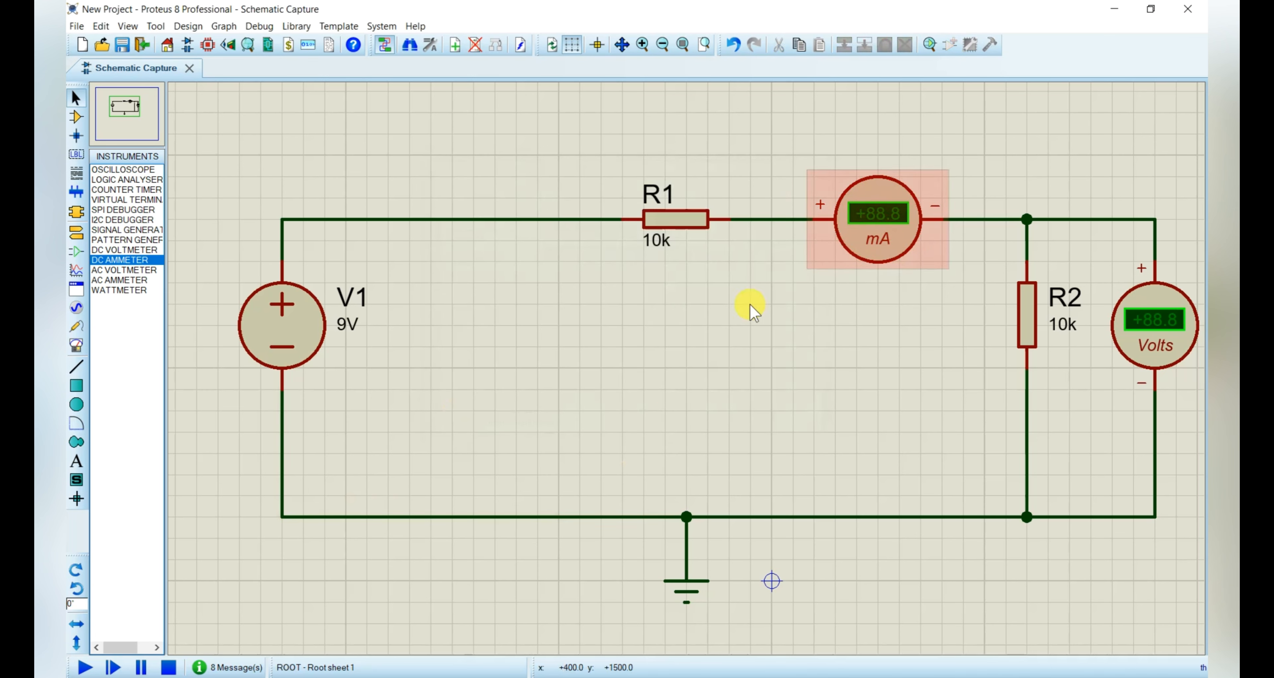
pyautogui.click(85, 667)
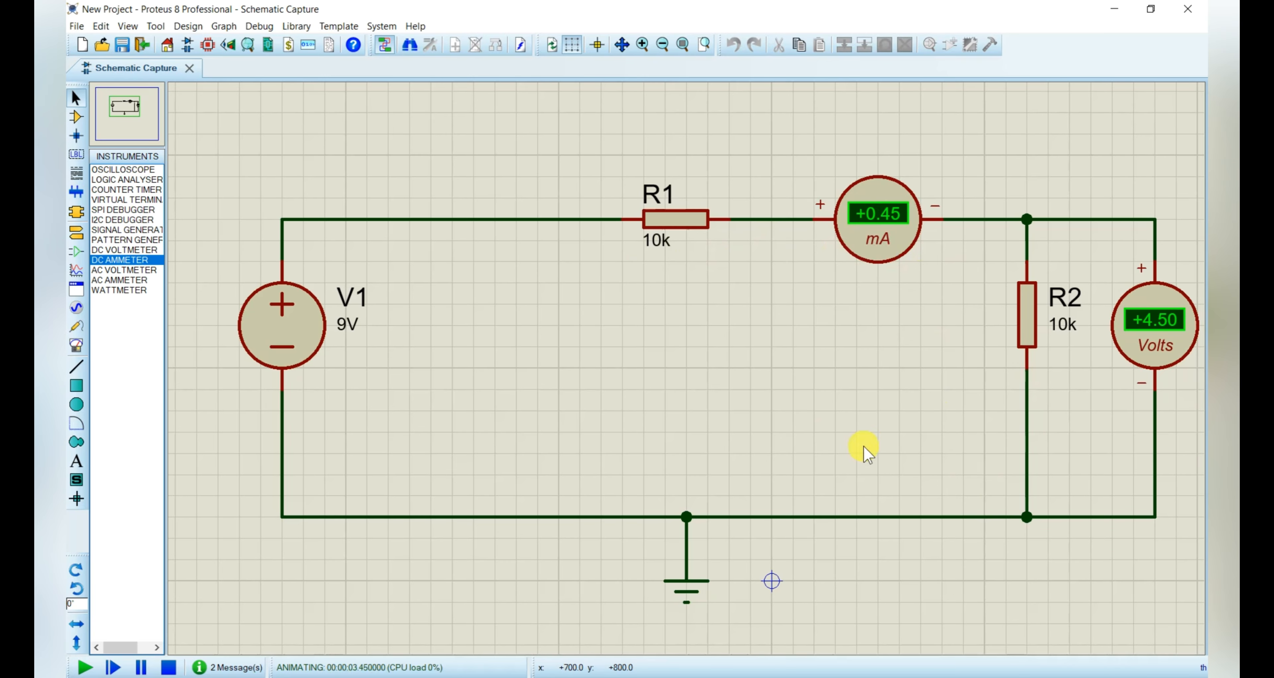
pyautogui.click(169, 667)
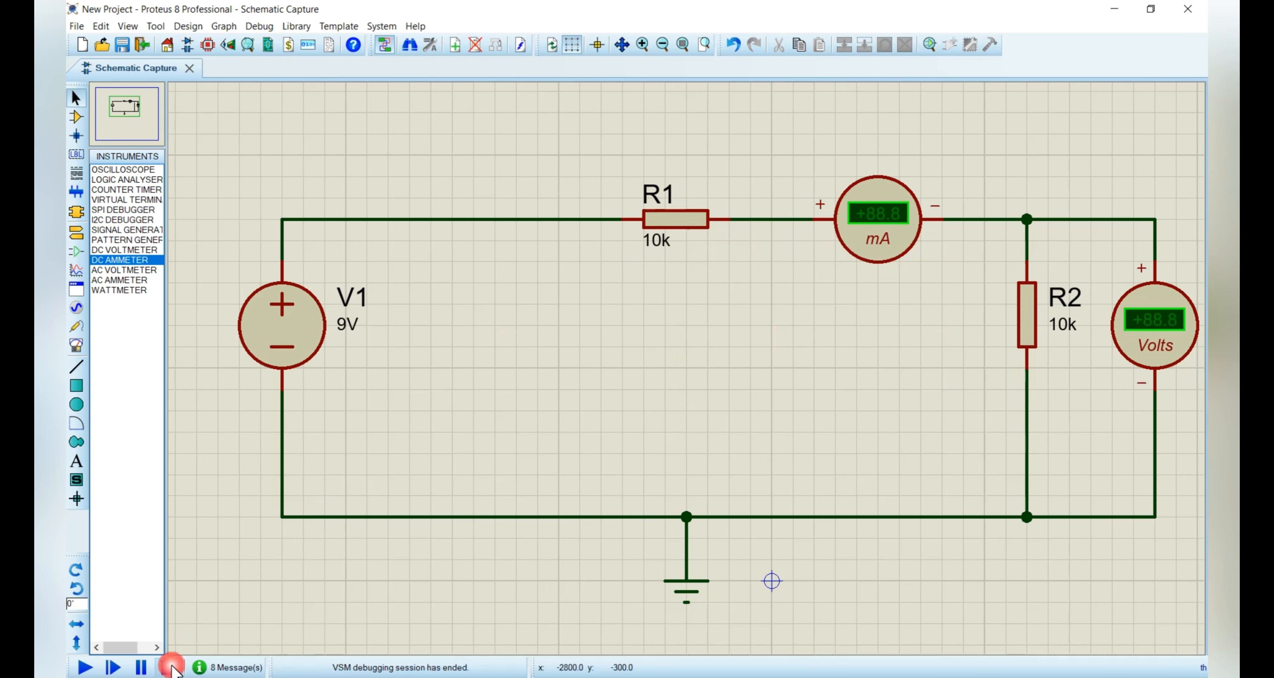
# Change the DC ammeter's display range to Microamps, and run and stop the simulation to read the current.
pyautogui.doubleClick(910, 213)
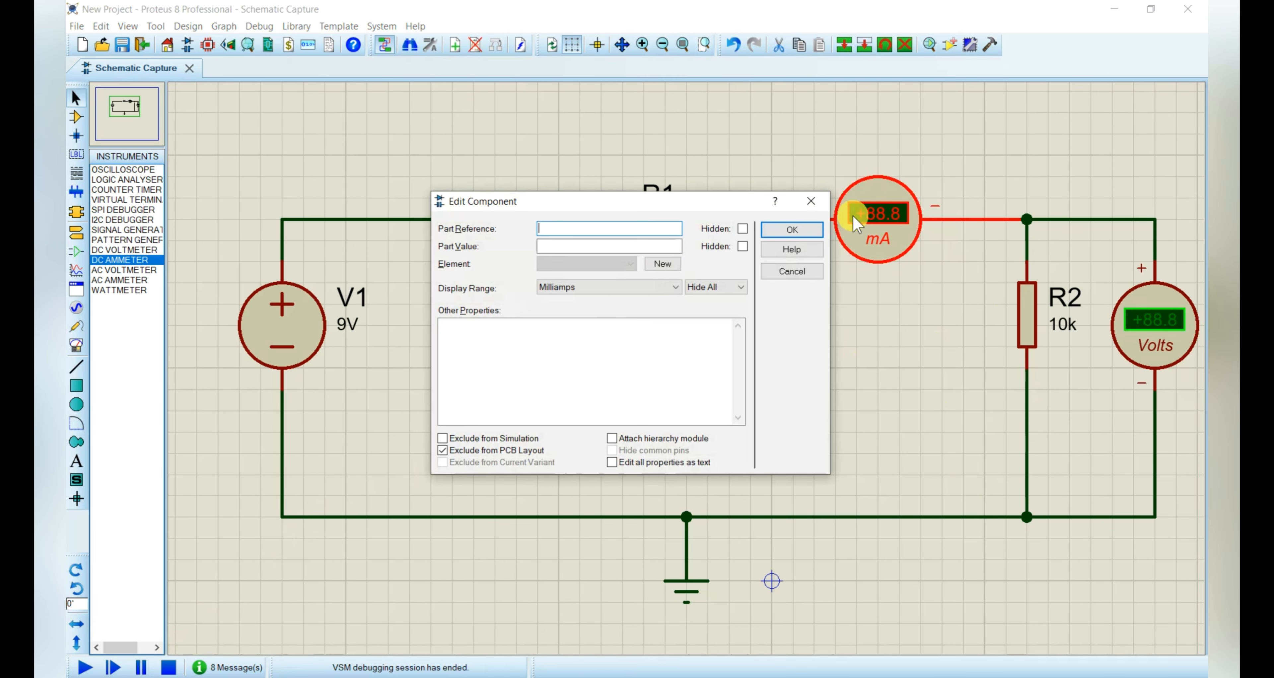
pyautogui.click(618, 292)
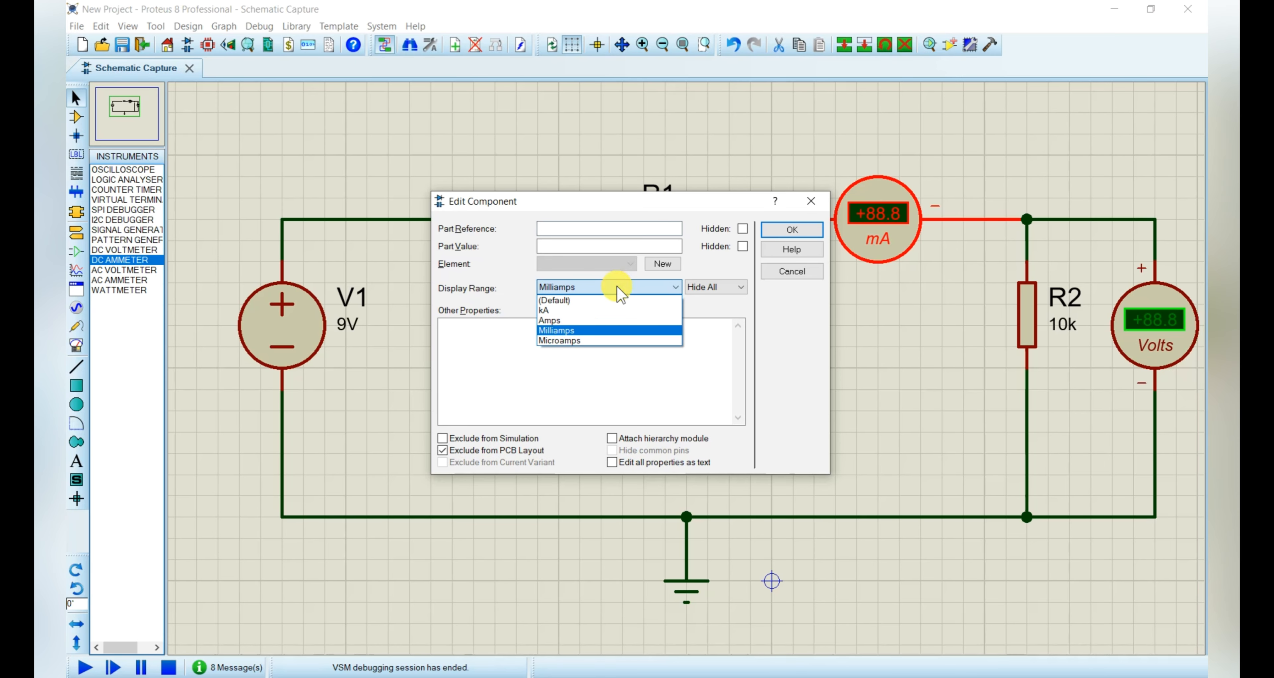
pyautogui.click(593, 340)
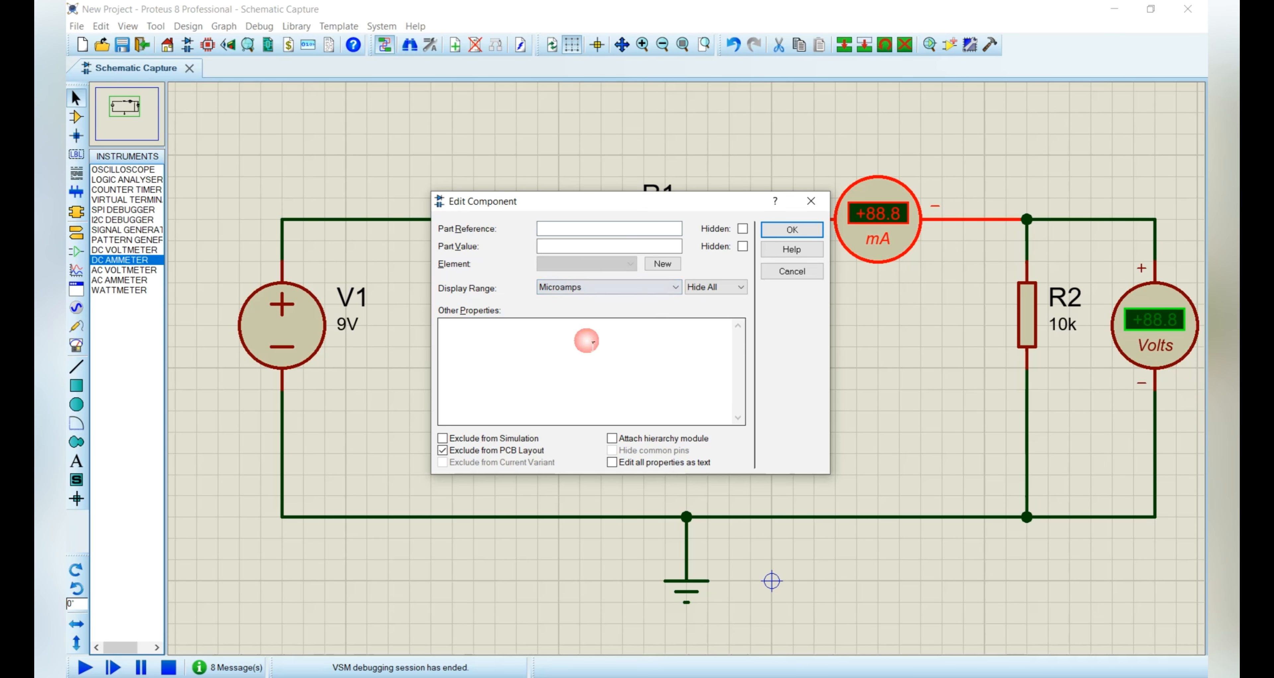
pyautogui.click(799, 229)
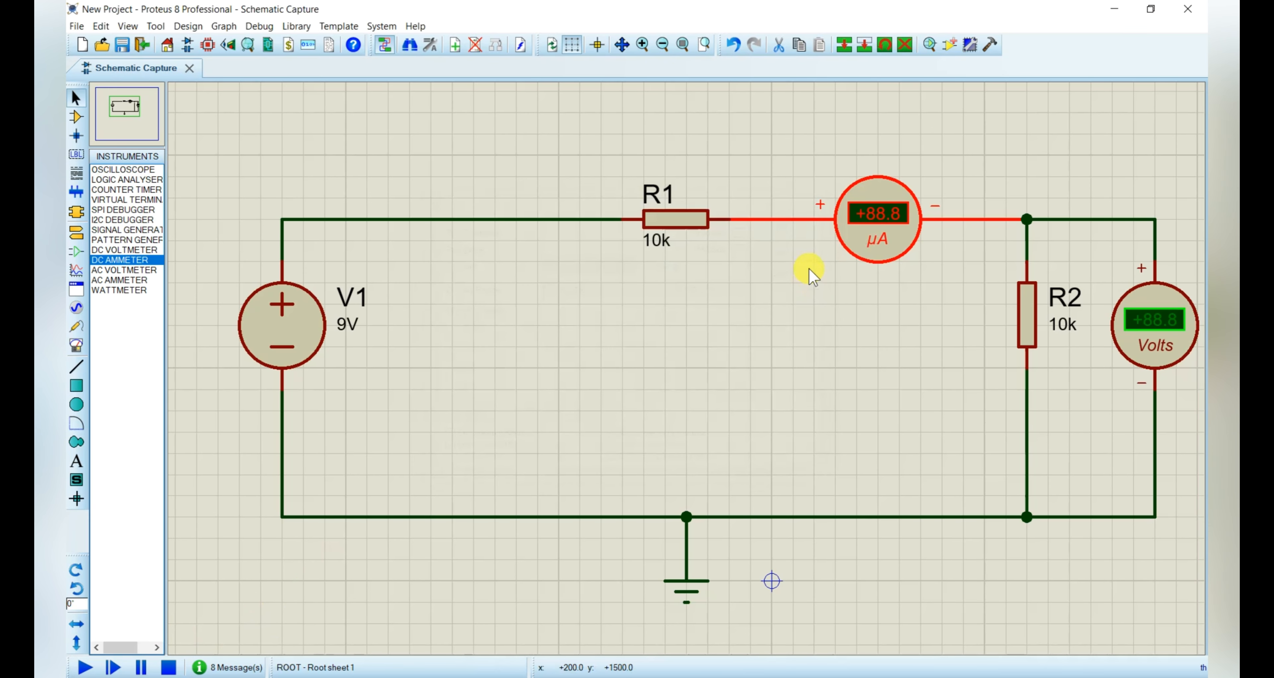
pyautogui.click(845, 372)
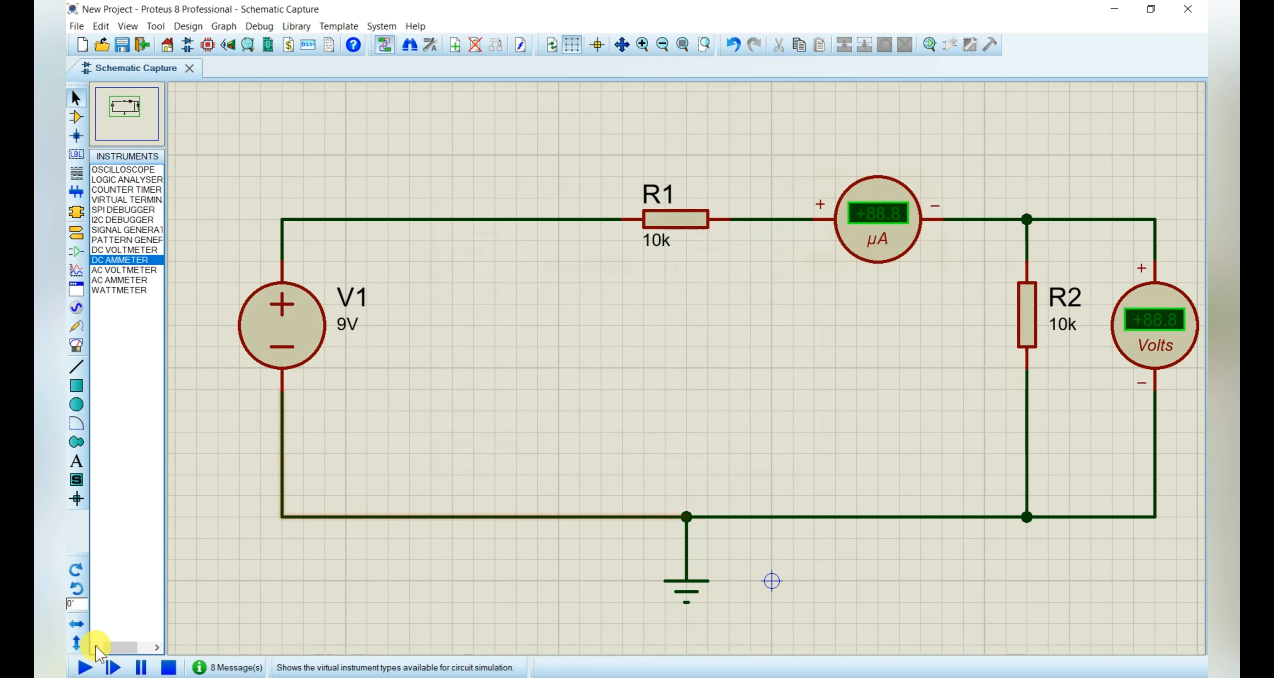
pyautogui.click(83, 669)
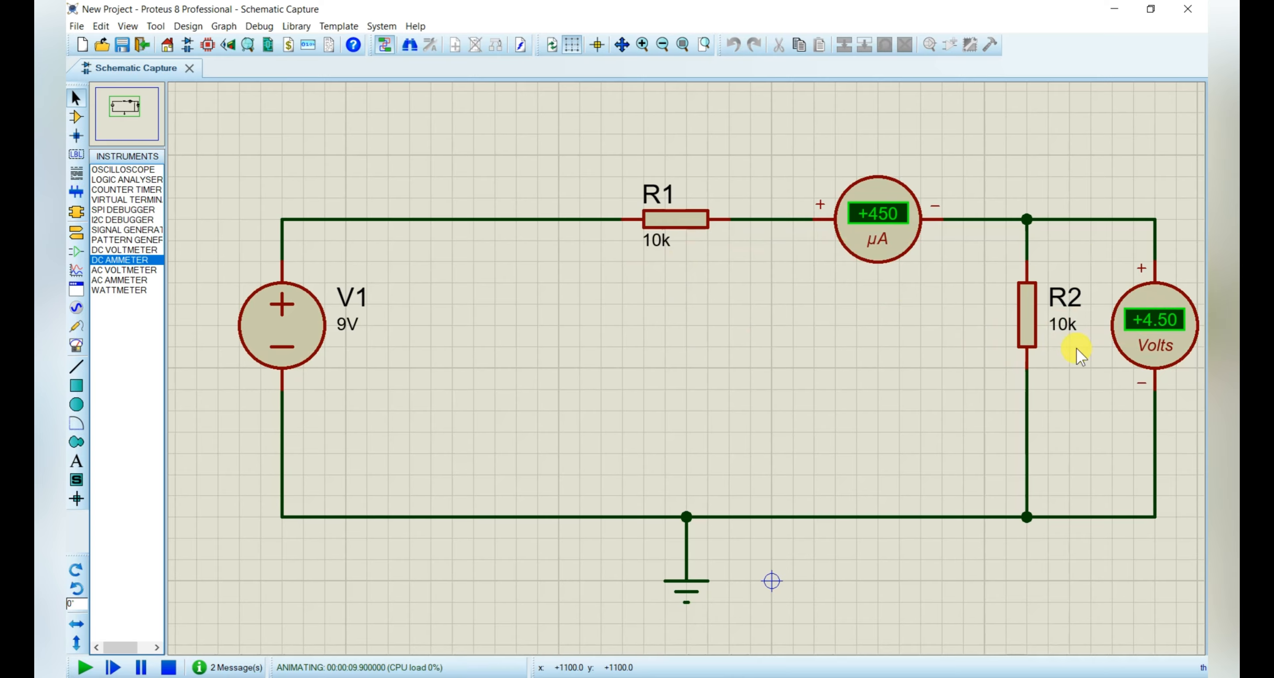
pyautogui.click(169, 667)
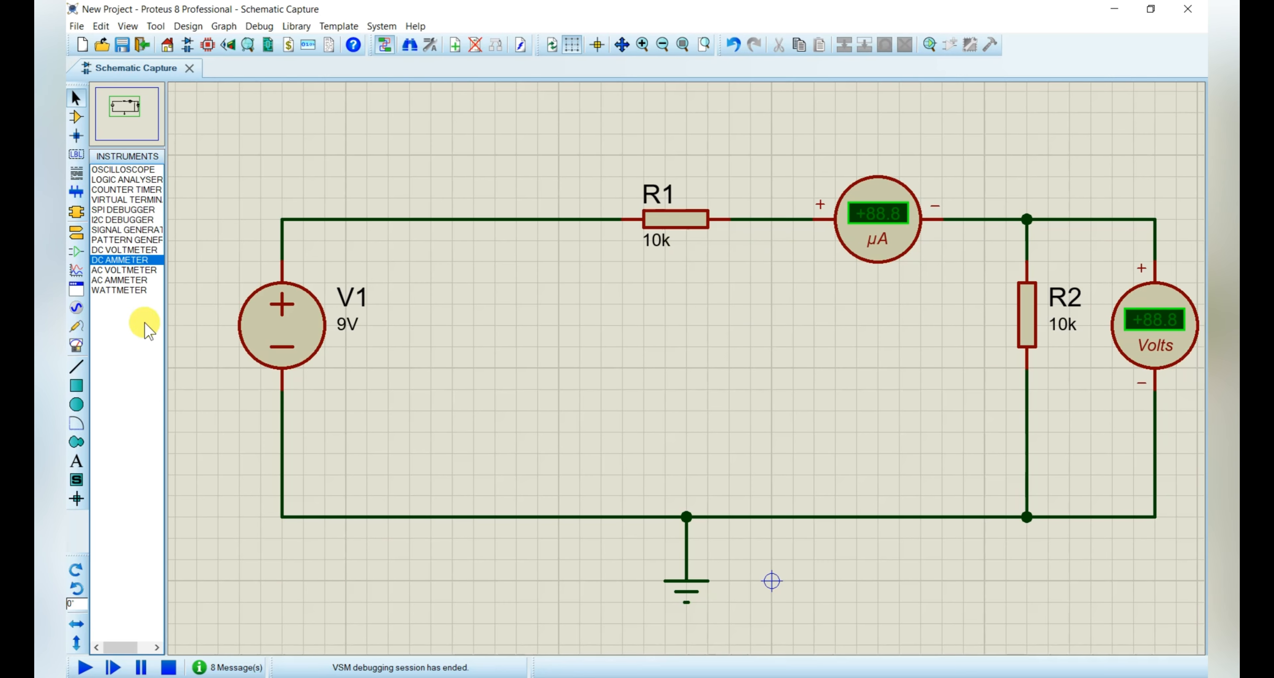
pyautogui.click(121, 251)
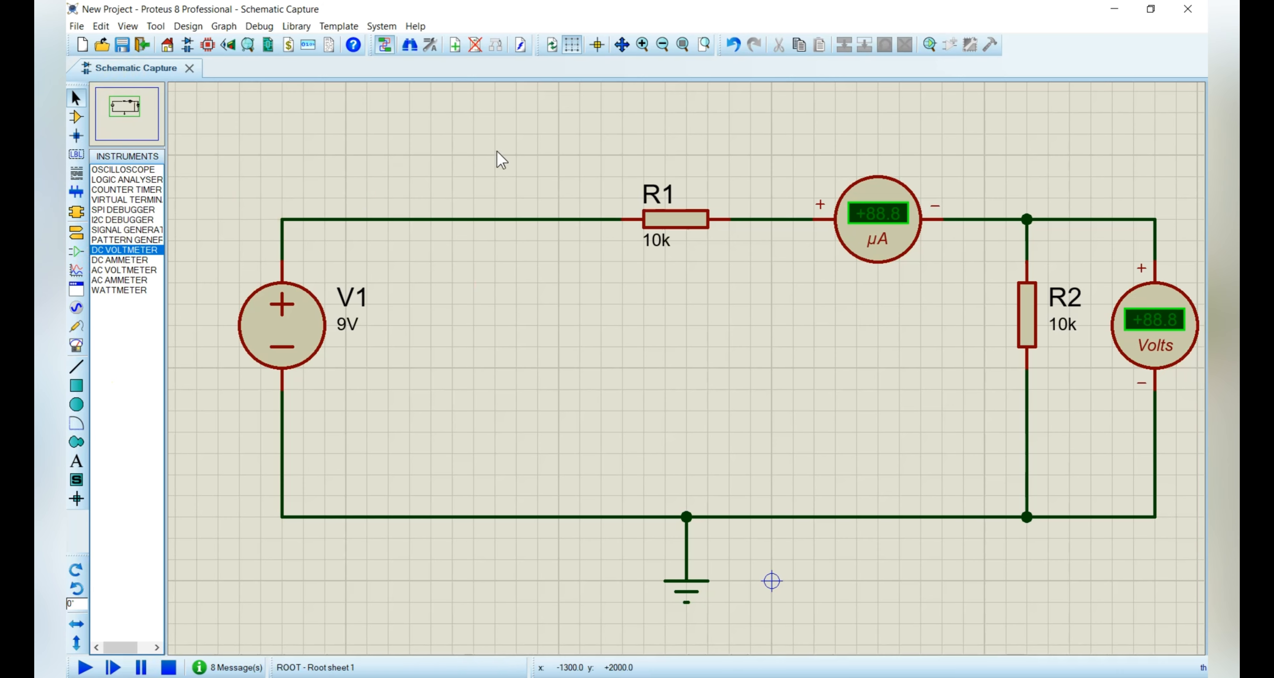
pyautogui.click(75, 348)
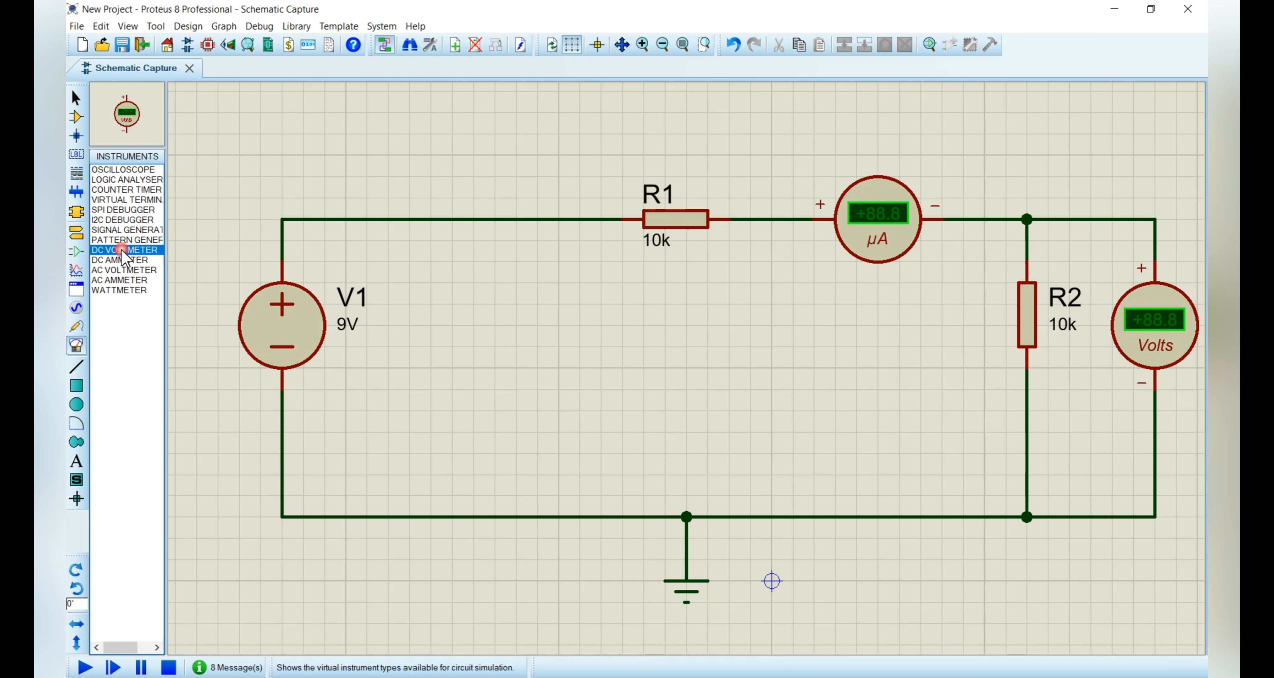
pyautogui.click(688, 314)
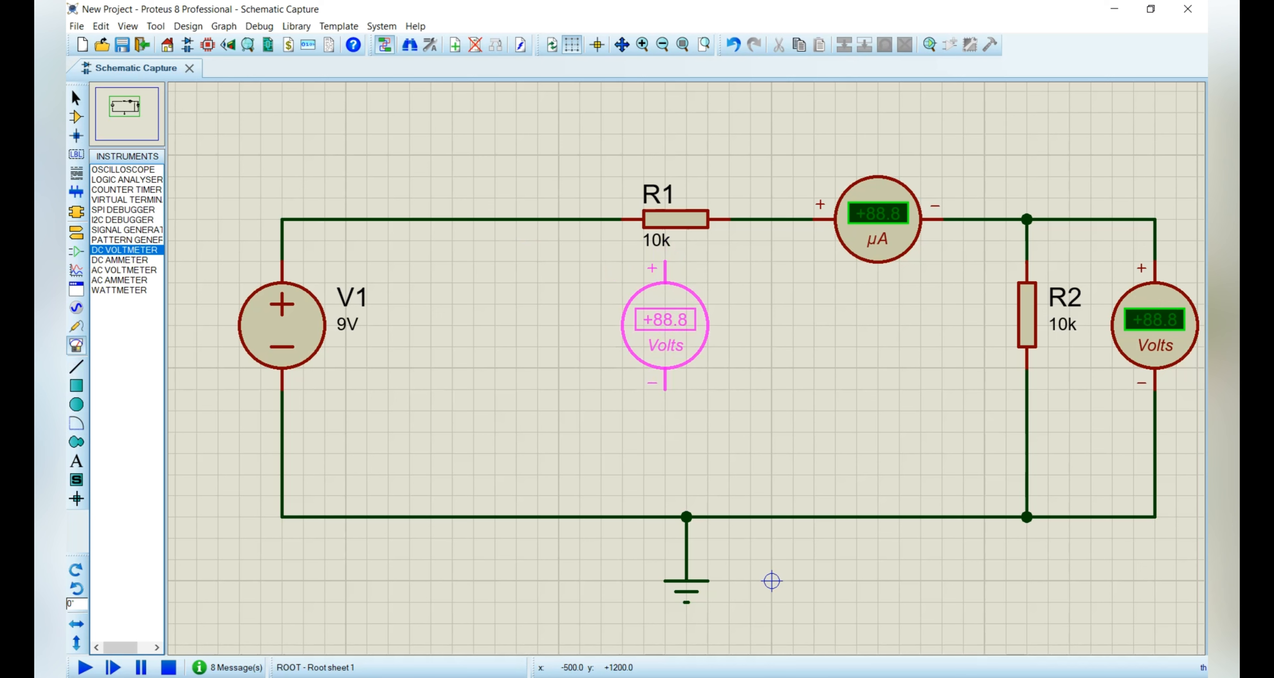
pyautogui.rightClick(665, 346)
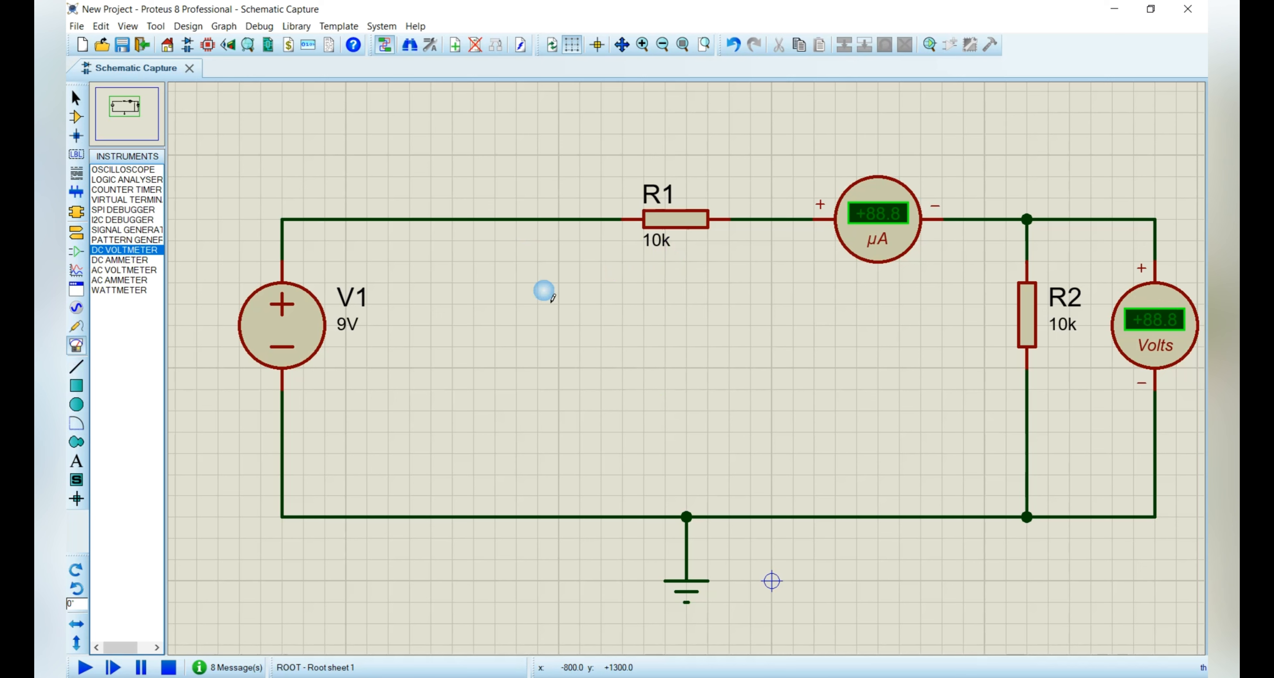
# Place a second DC VOLTMETER just above R1, rotated to -270° so its positive terminal faces V1.
pyautogui.click(109, 249)
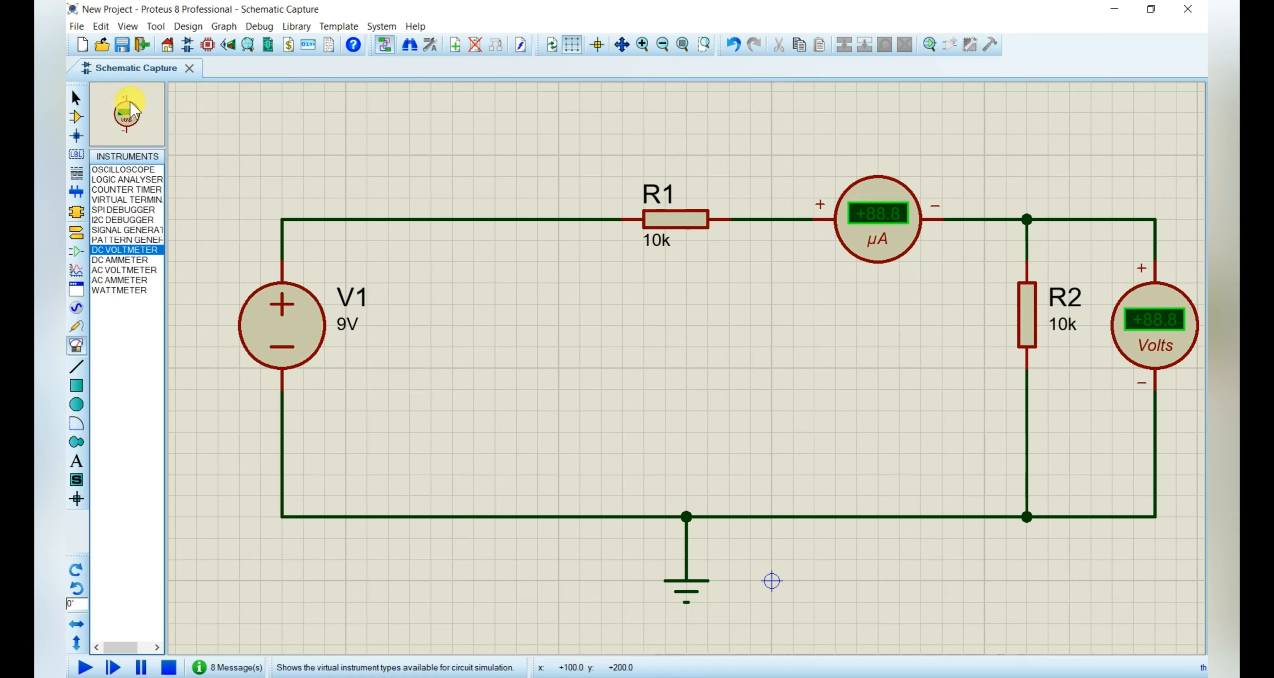
pyautogui.click(77, 571)
pyautogui.click(79, 572)
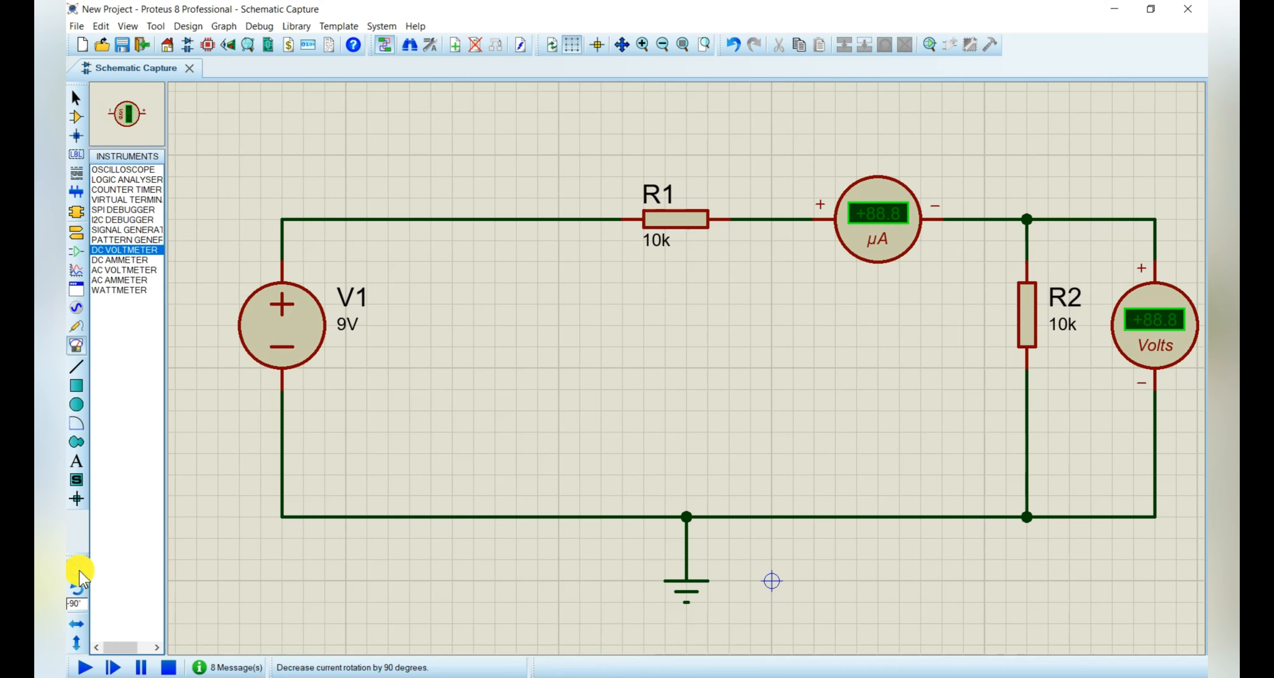
pyautogui.click(79, 573)
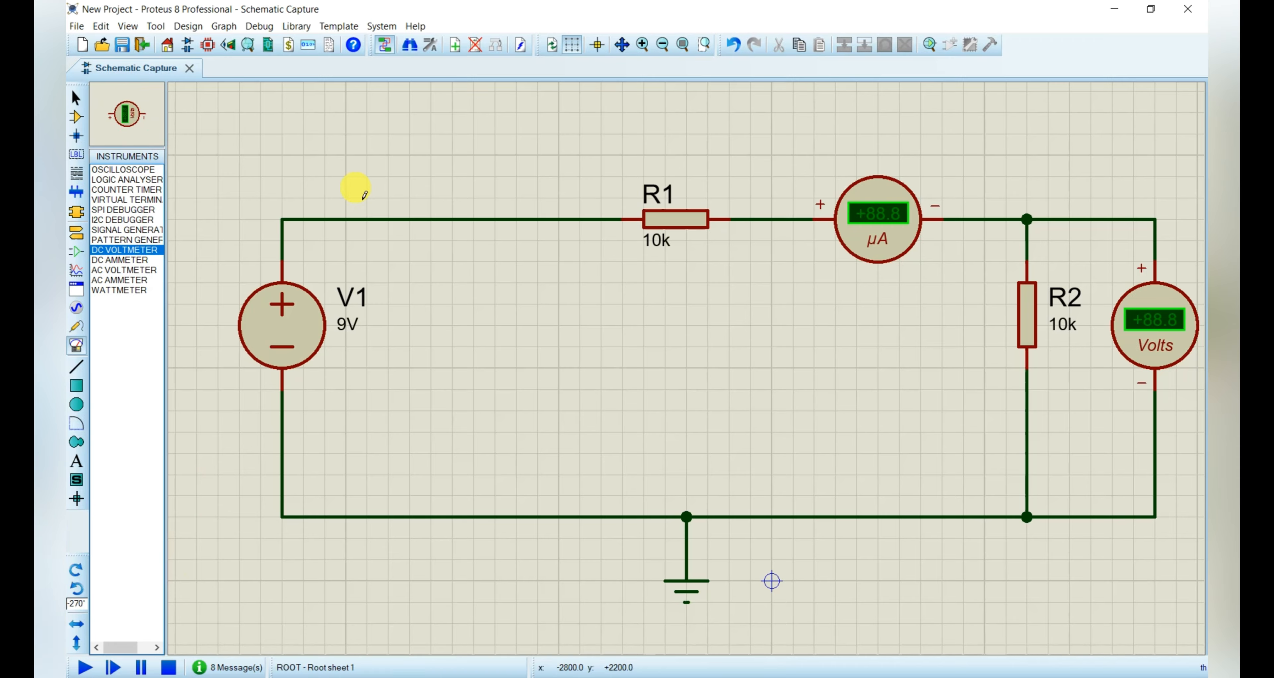
pyautogui.click(662, 285)
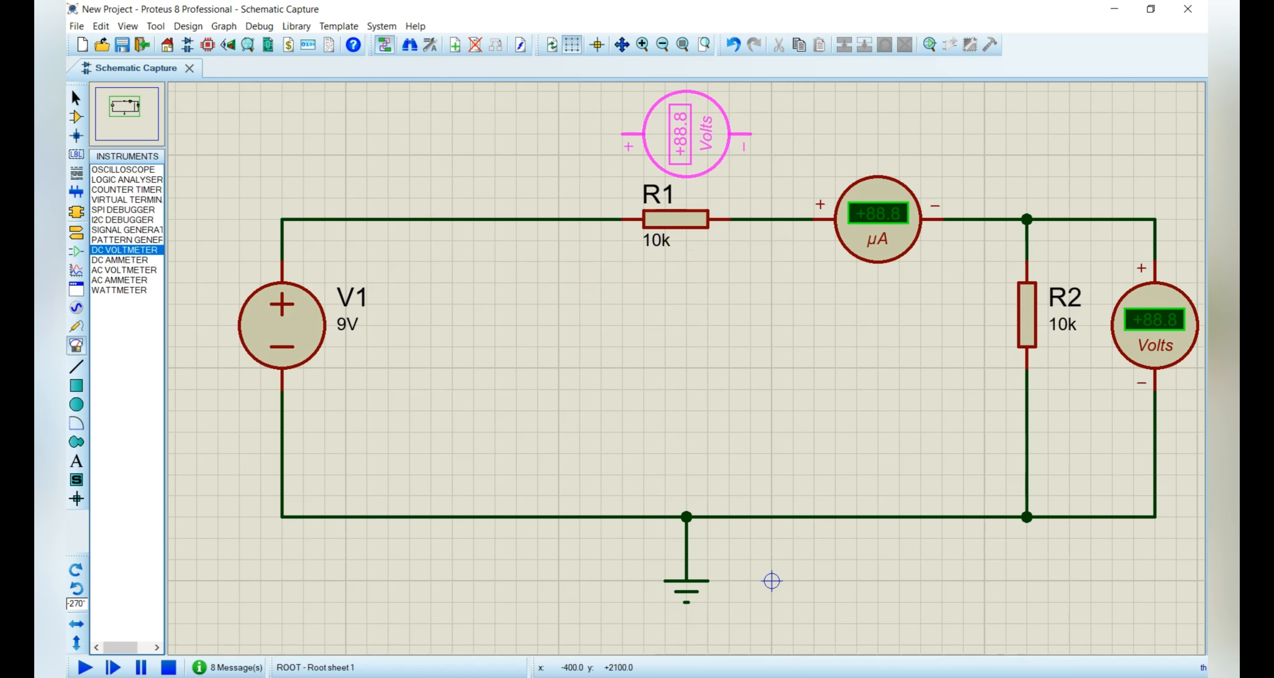
pyautogui.click(679, 132)
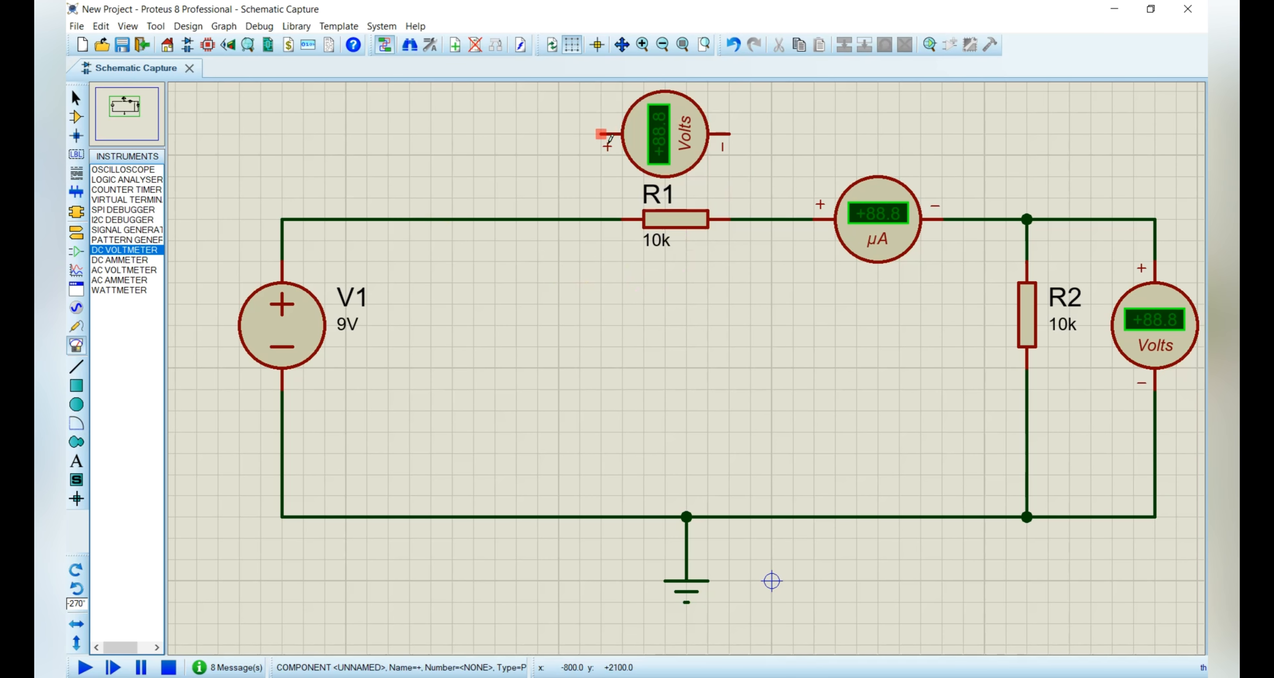
# Wire the new DC voltmeter in parallel with R1, with its positive terminal on the V1 side.
pyautogui.click(602, 134)
pyautogui.click(516, 219)
pyautogui.click(728, 133)
pyautogui.click(794, 219)
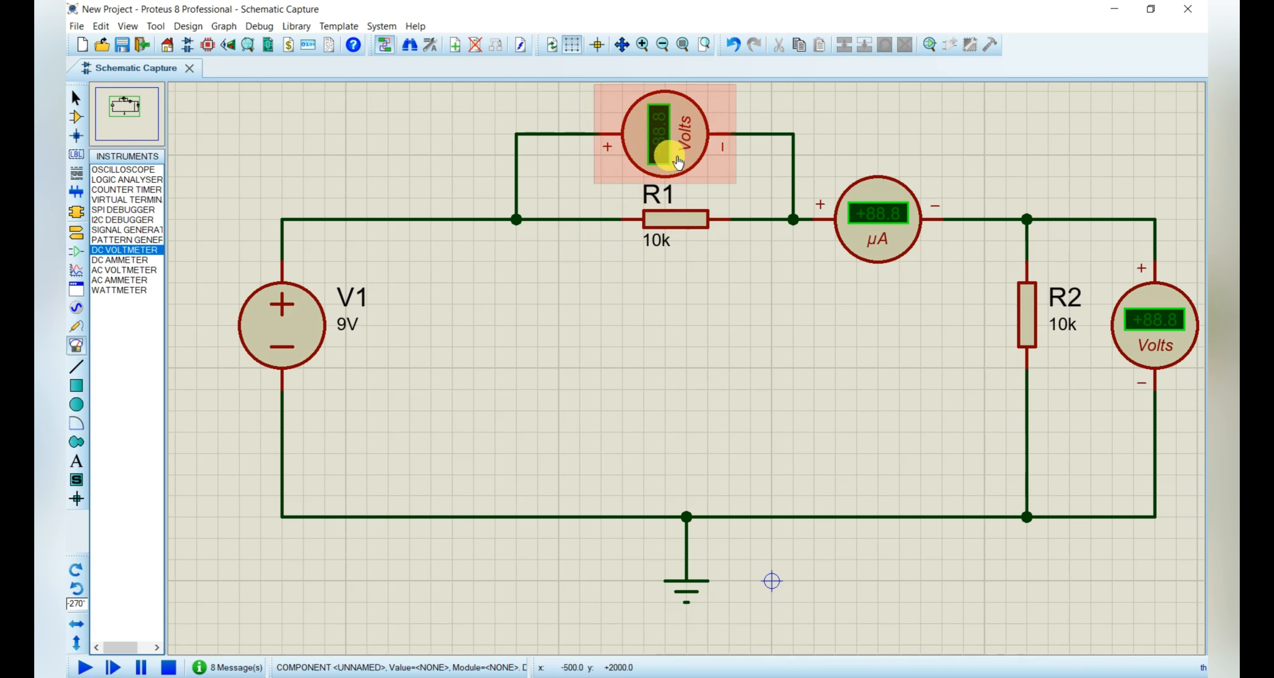
# Run the simulation, read both voltmeters and the ammeter, and stop it.
pyautogui.click(84, 668)
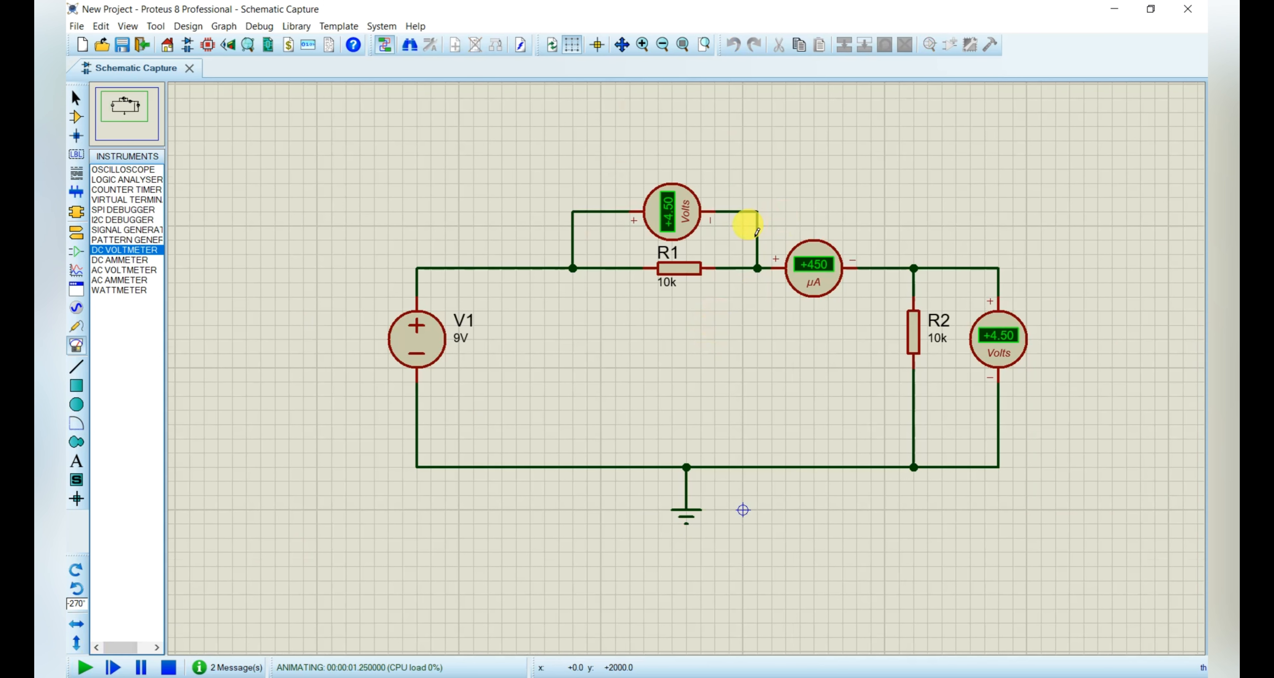
pyautogui.scroll(1, 757, 231)
pyautogui.scroll(-1, 560, 406)
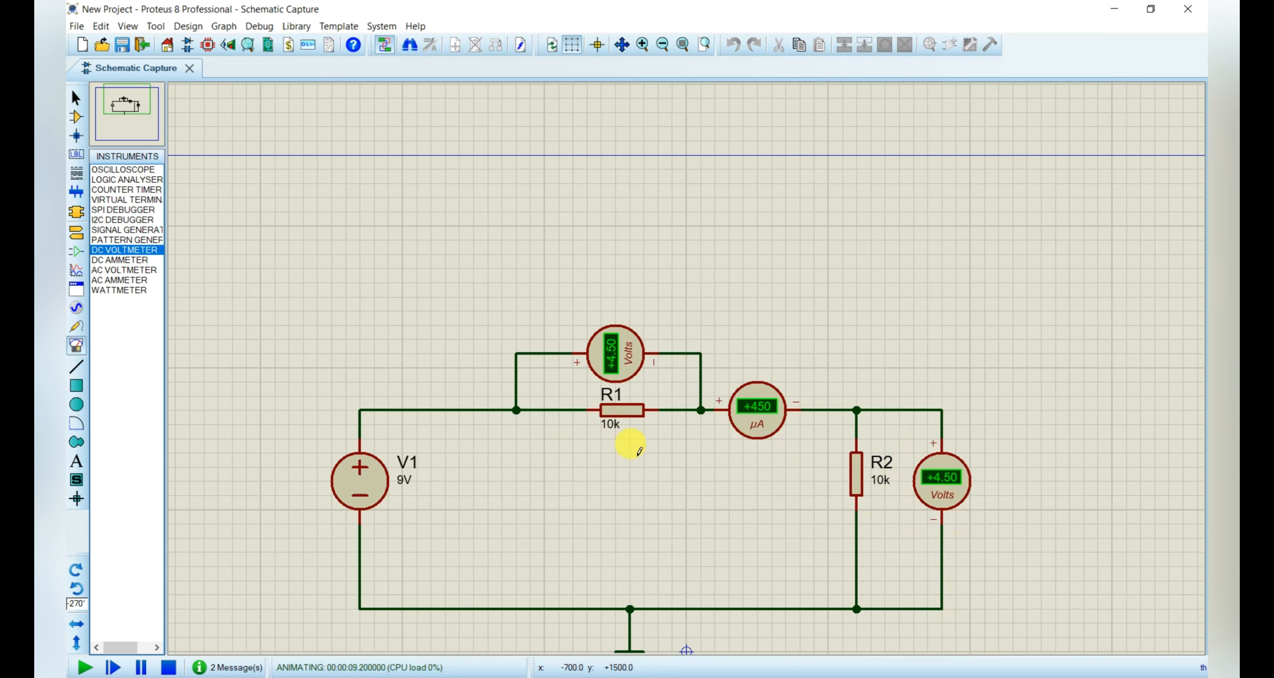
pyautogui.scroll(-2, 642, 428)
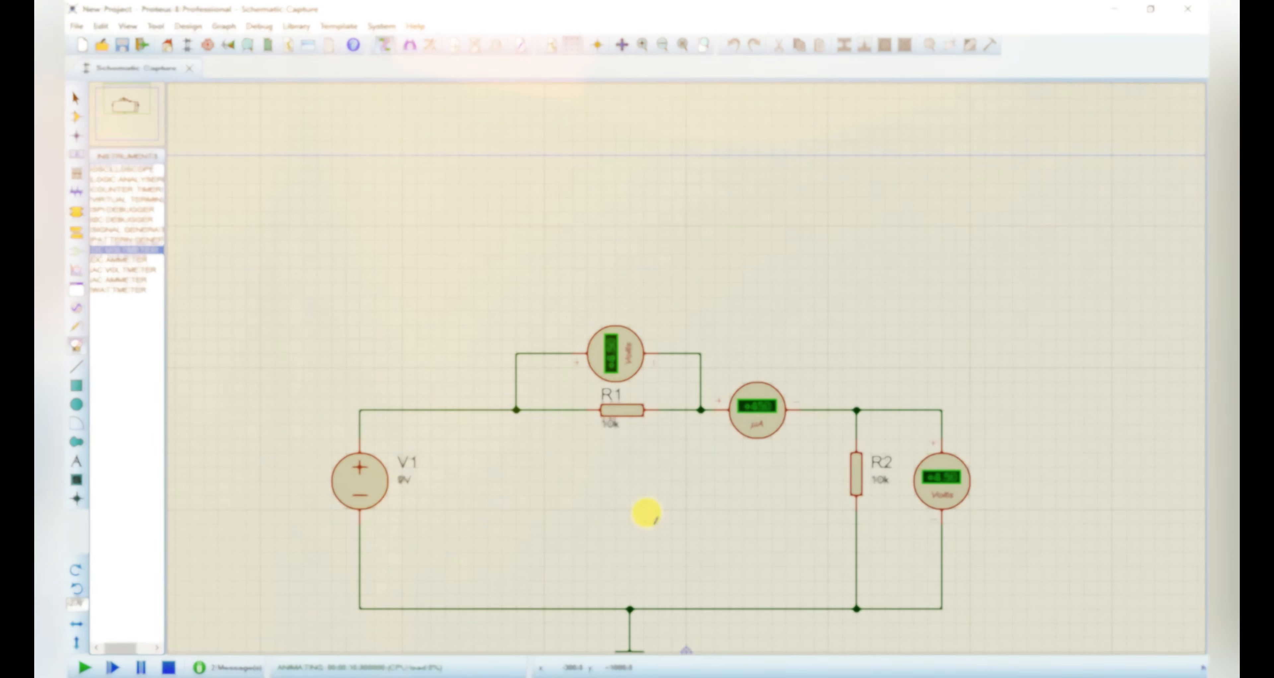
pyautogui.scroll(1, 699, 484)
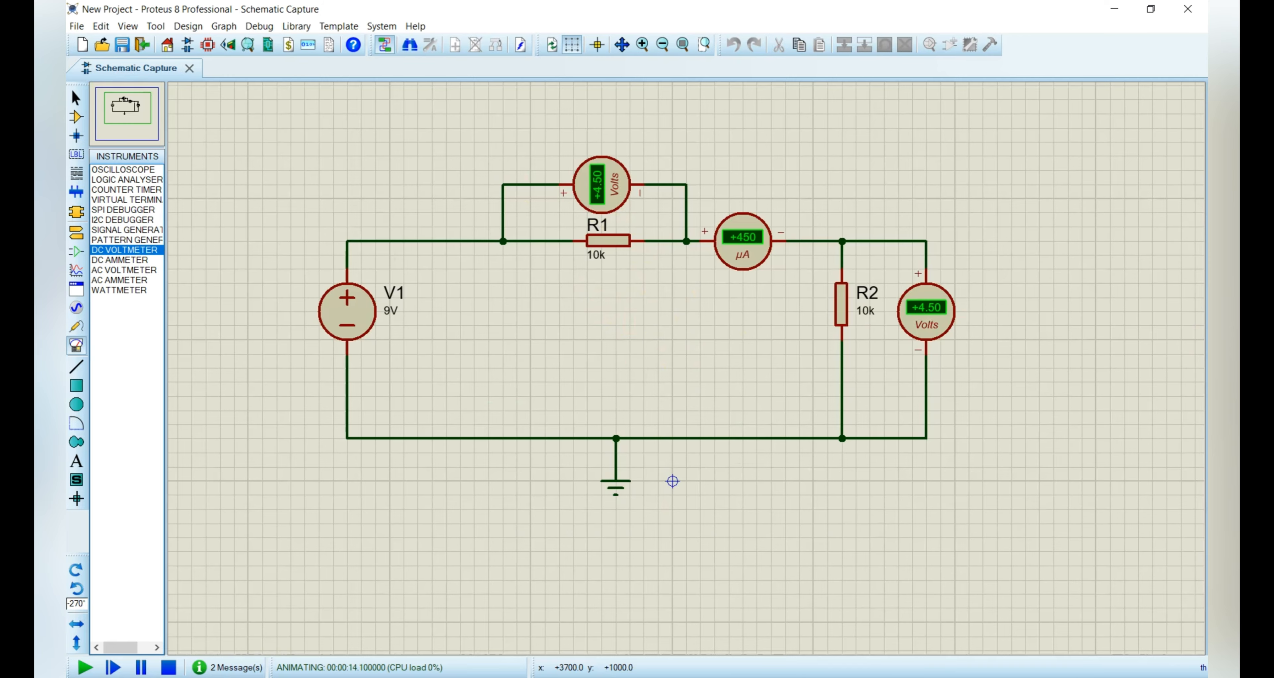
pyautogui.click(171, 668)
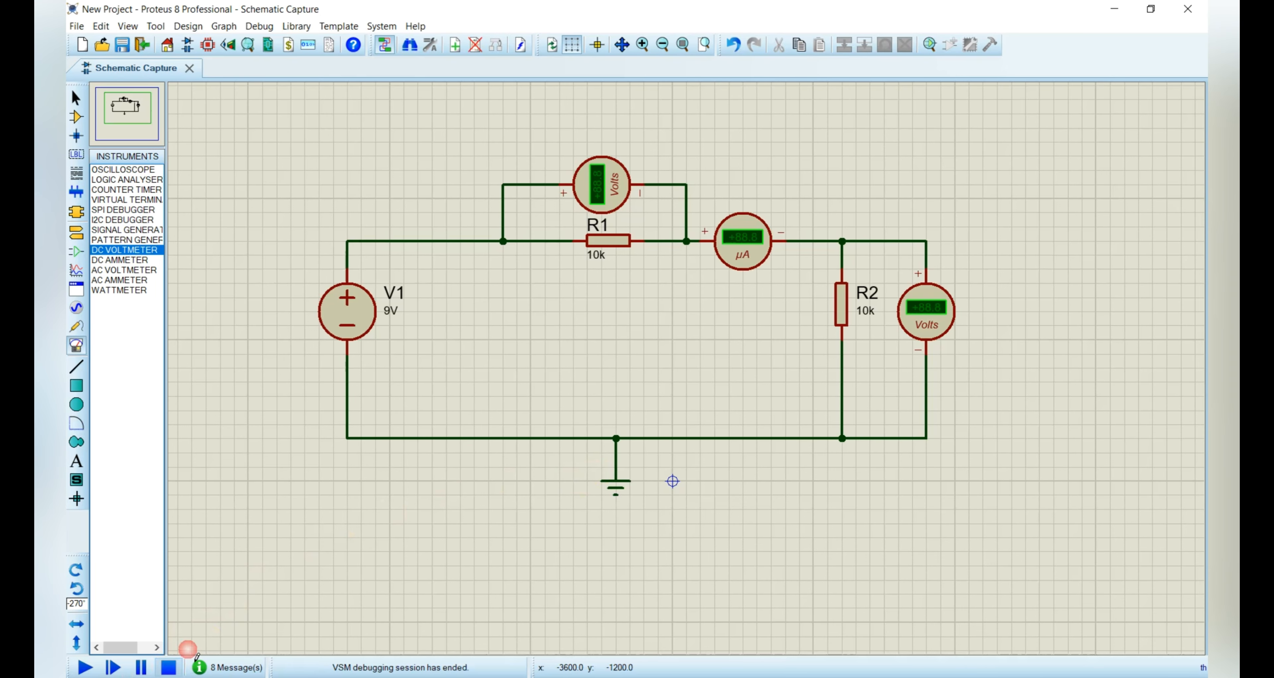
# Search the device library for "AC source", compare the voltage and current sources, and add ALTERNATOR to the project's devices.
pyautogui.click(76, 118)
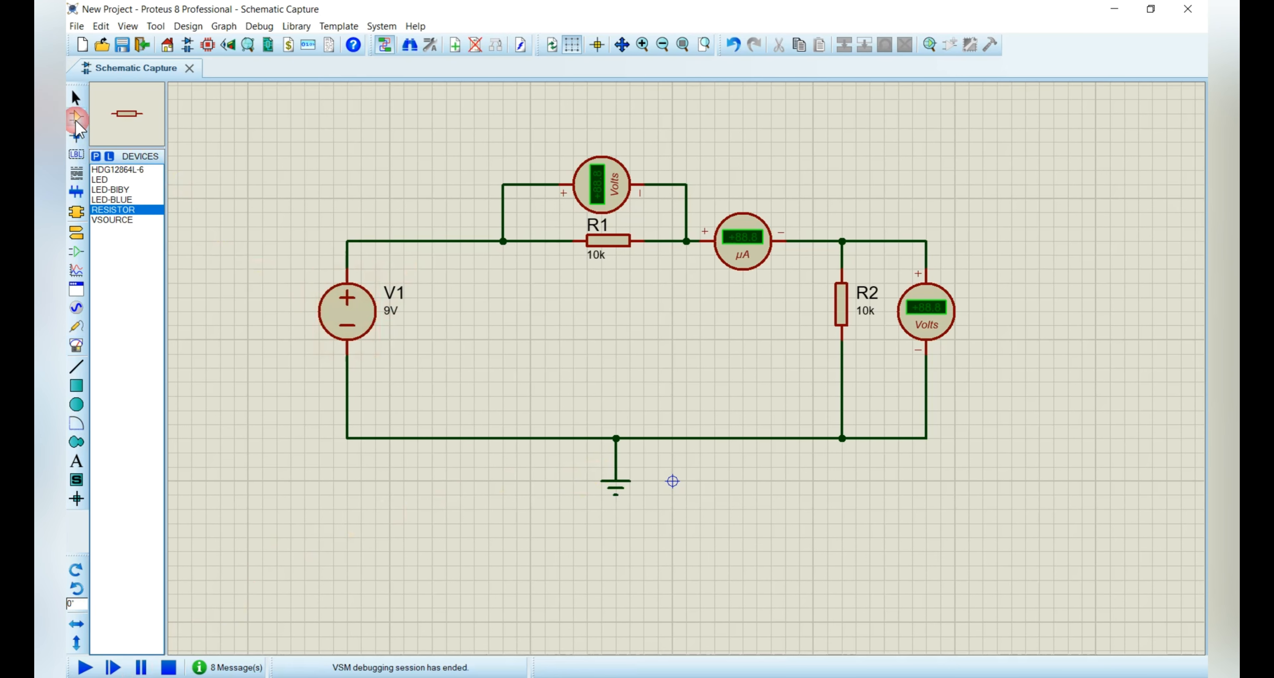
pyautogui.click(96, 156)
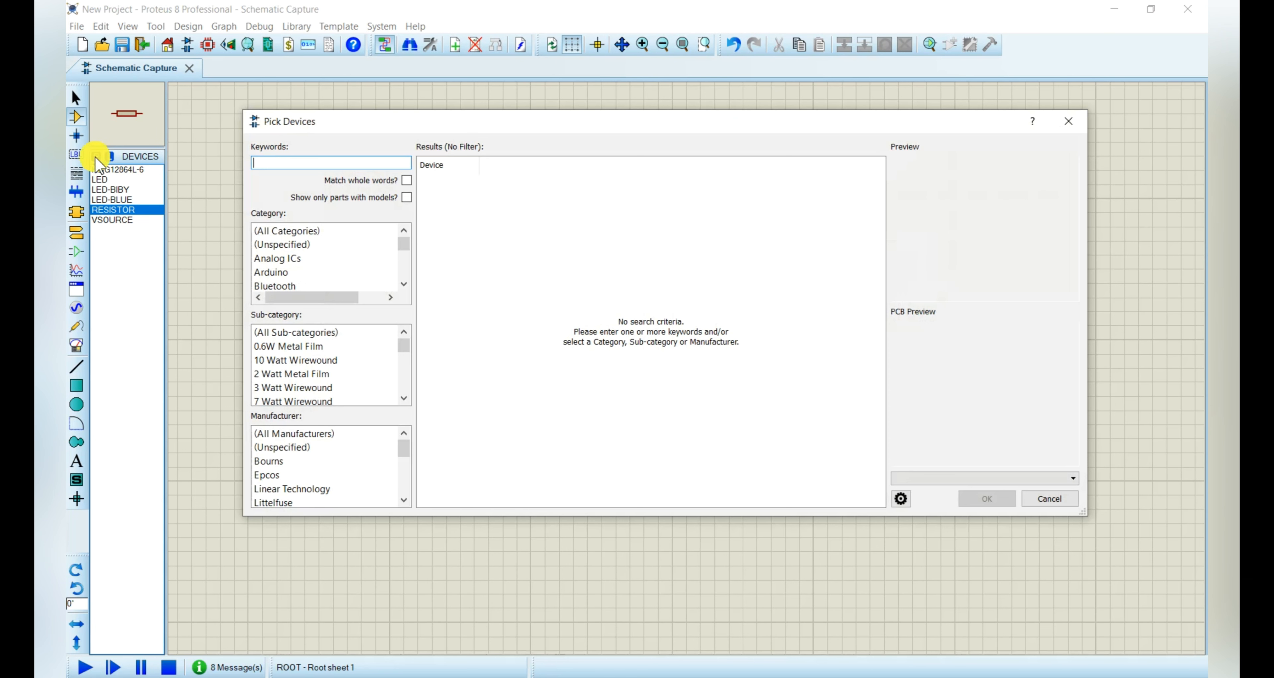
pyautogui.click(308, 165)
pyautogui.write('AC source')
pyautogui.click(555, 294)
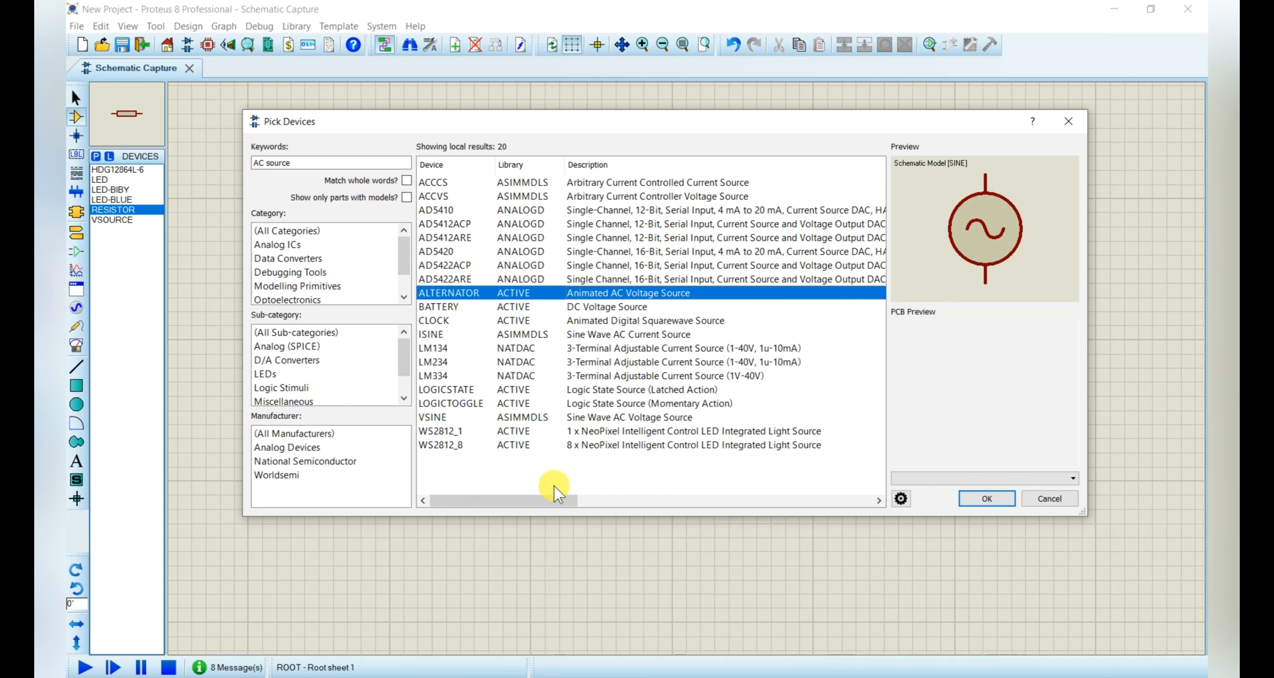
pyautogui.click(601, 308)
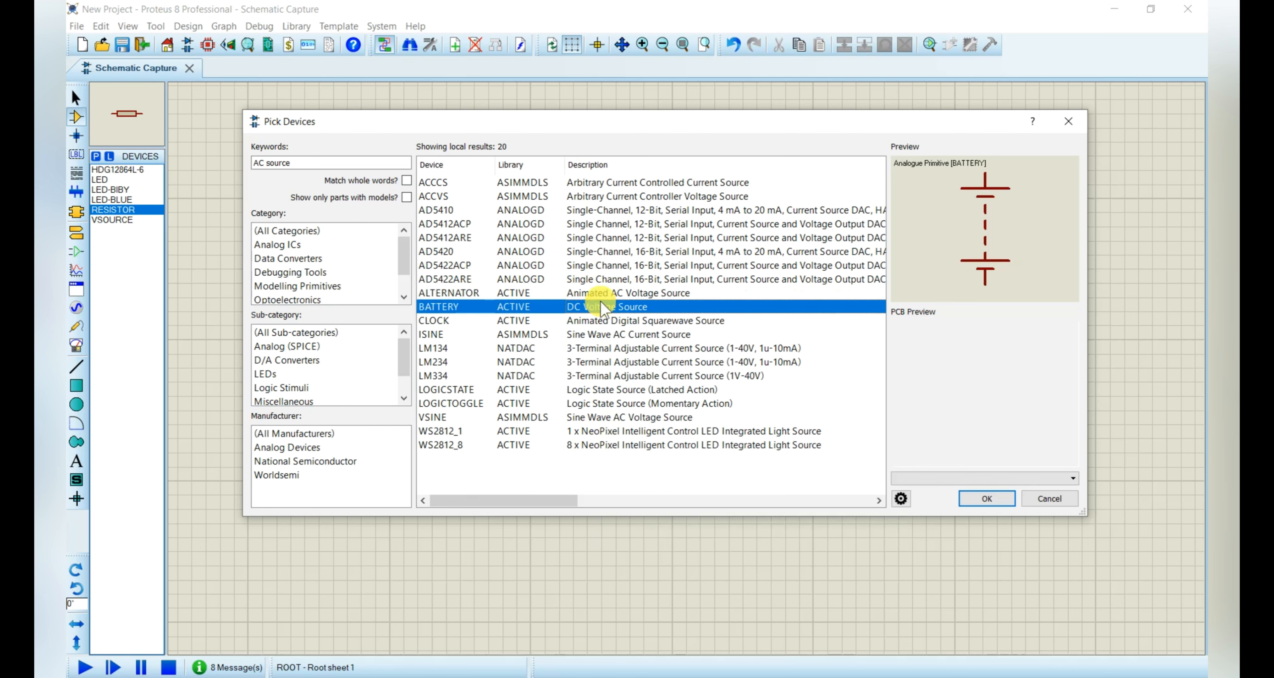
pyautogui.click(600, 294)
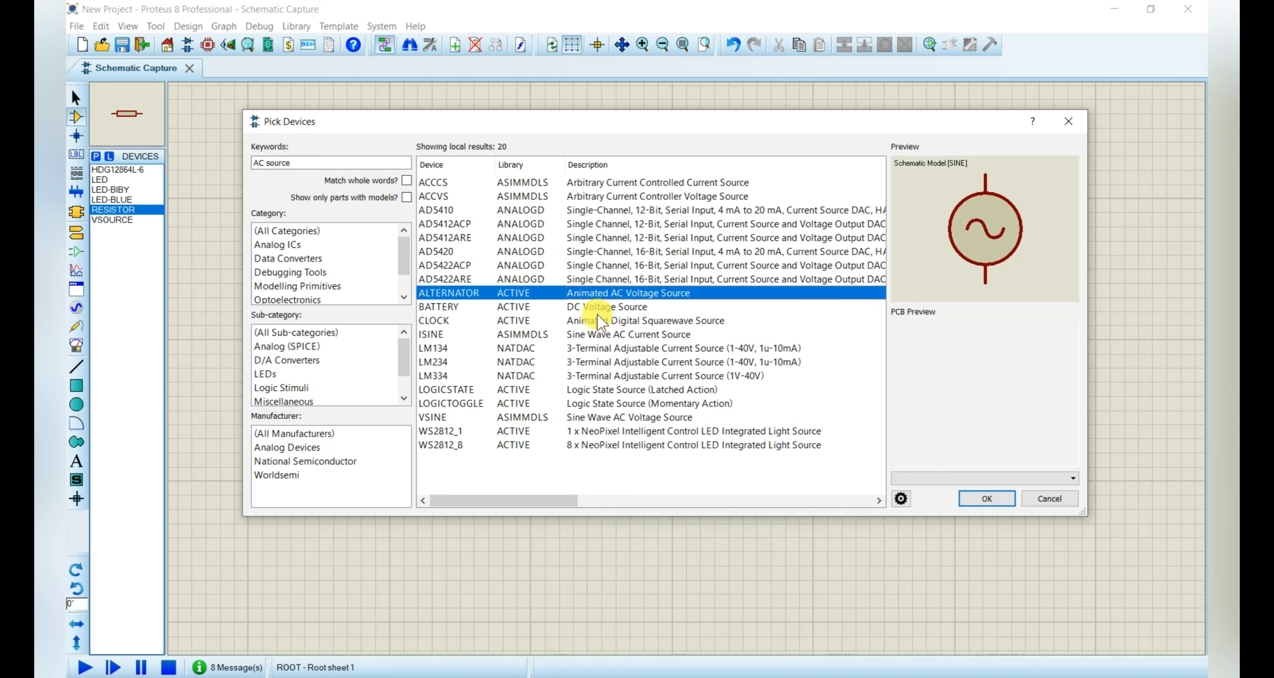
pyautogui.click(600, 335)
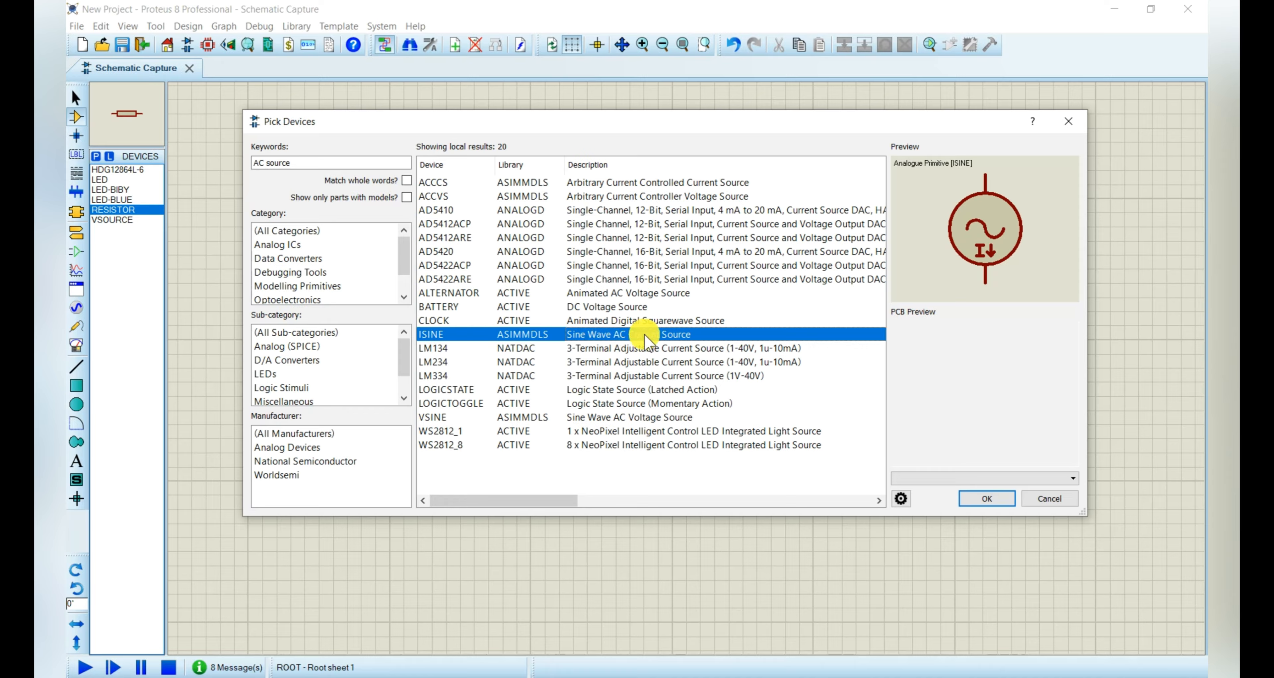
pyautogui.click(605, 295)
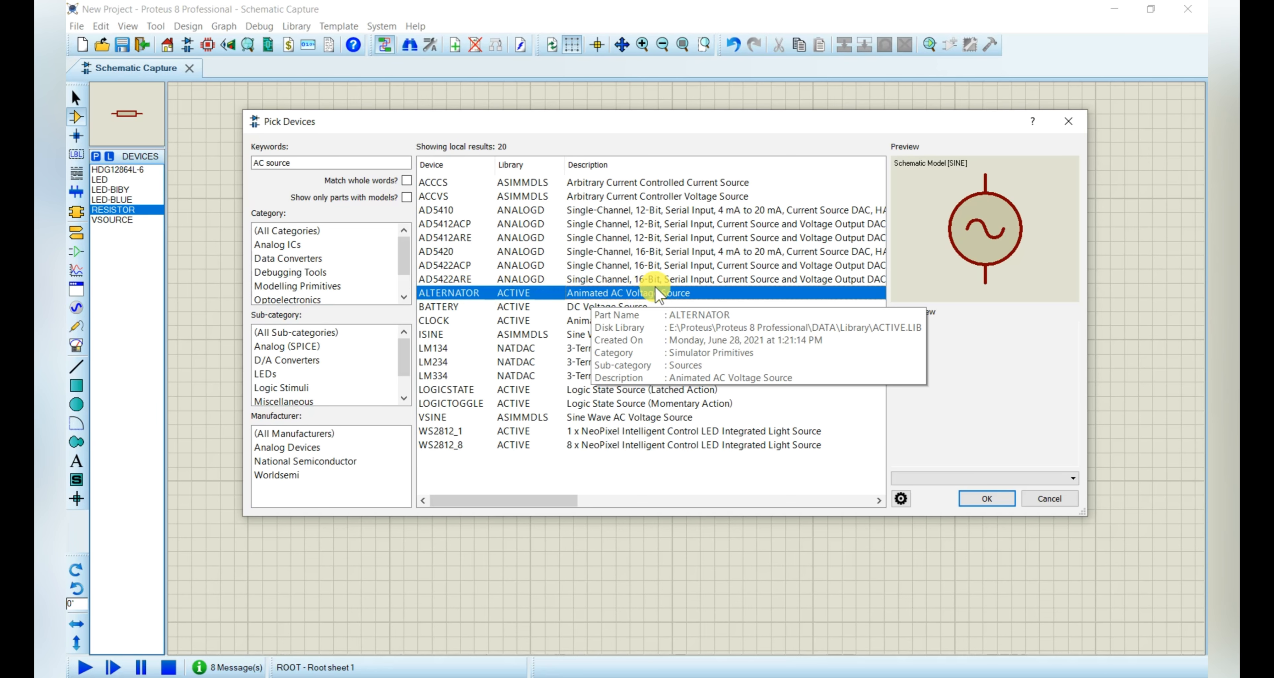
pyautogui.doubleClick(444, 298)
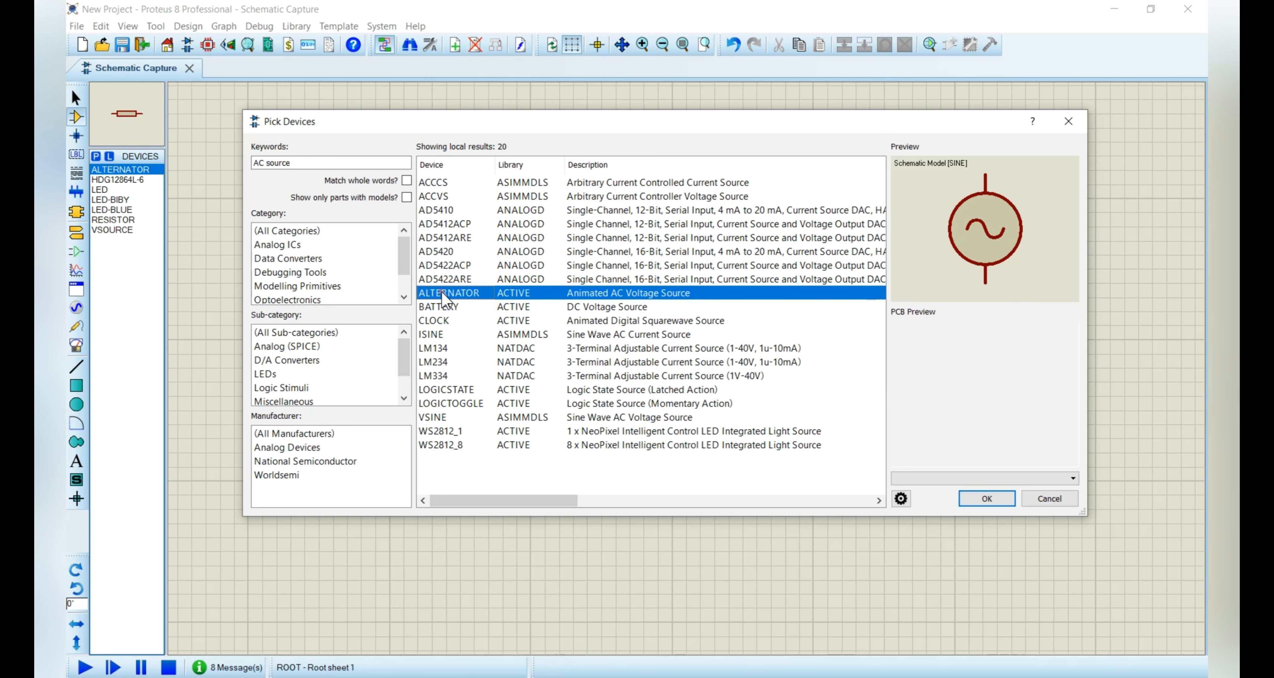
pyautogui.click(988, 499)
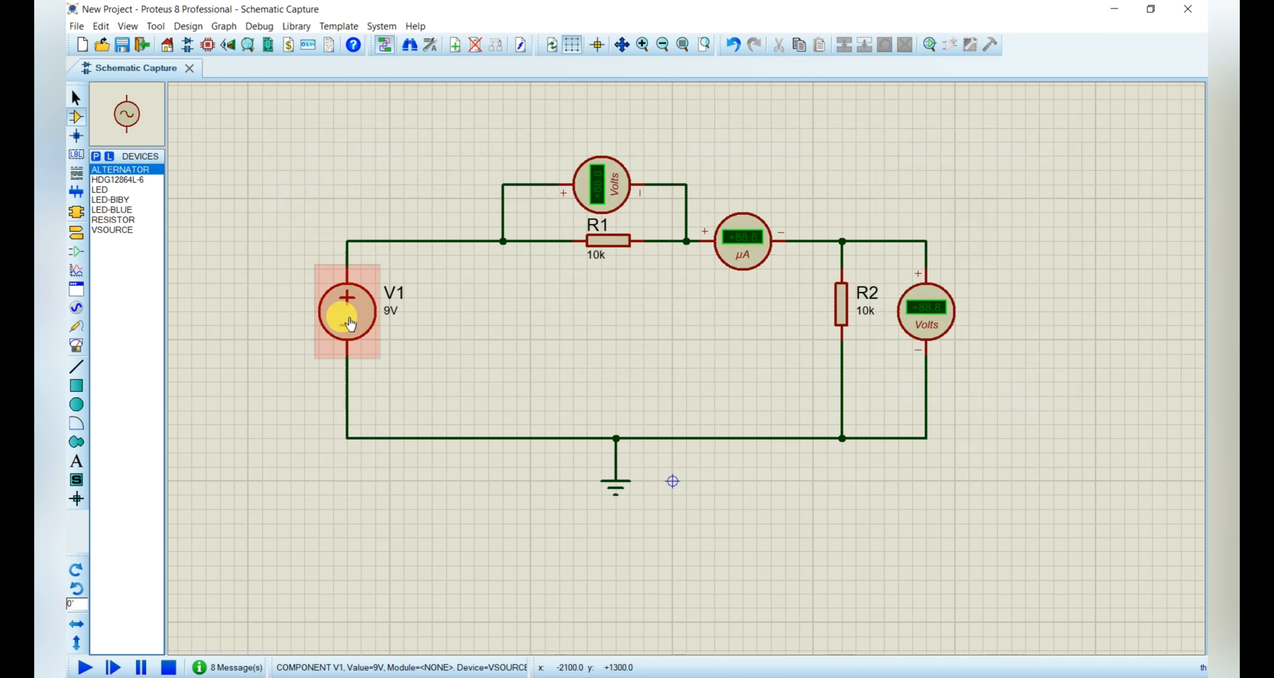
# Place the ALTERNATOR just left of V1 on the schematic and delete V1.
pyautogui.click(277, 326)
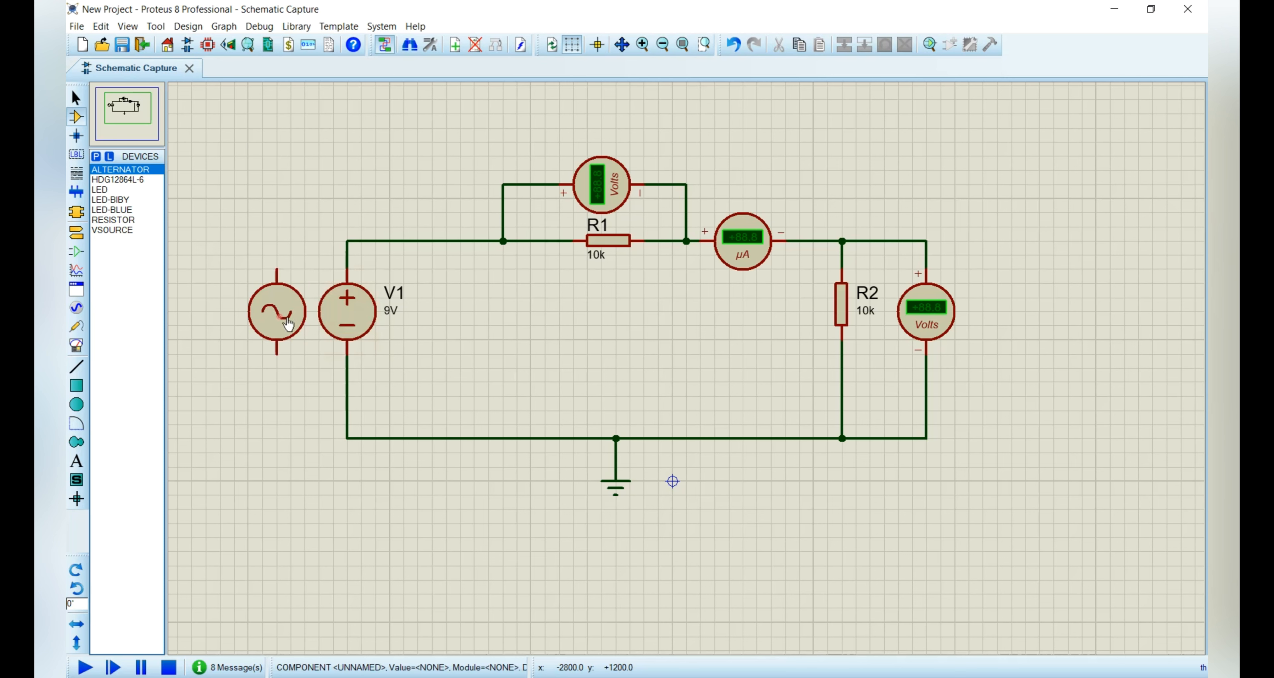
pyautogui.click(356, 327)
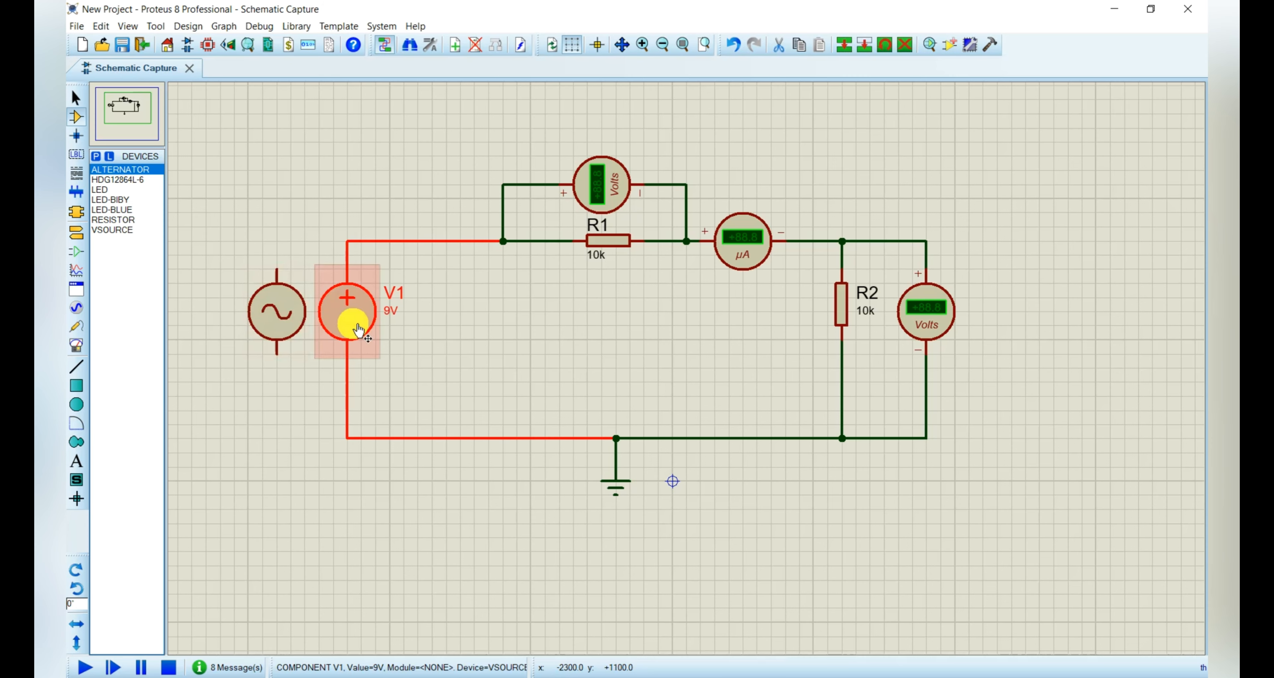
pyautogui.press('Delete')
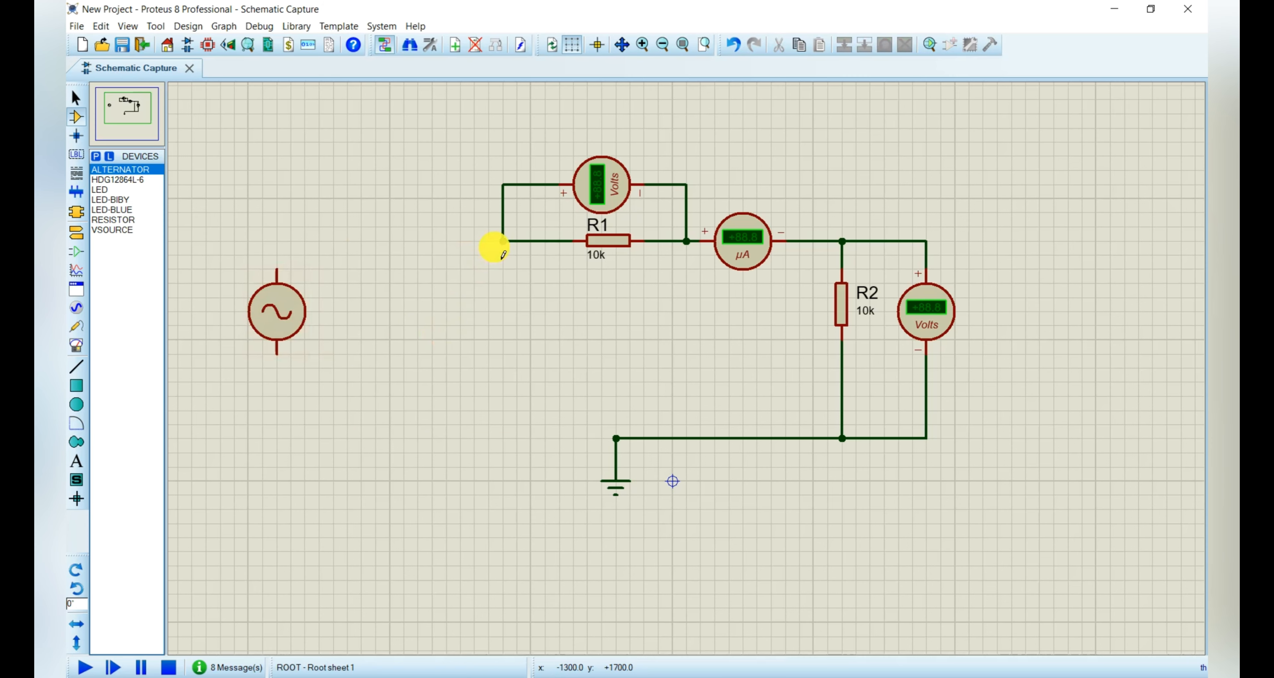
# Wire the alternator between R1's open input node and the ground node, and run and stop the simulation to read the DC meters.
pyautogui.click(504, 242)
pyautogui.click(277, 269)
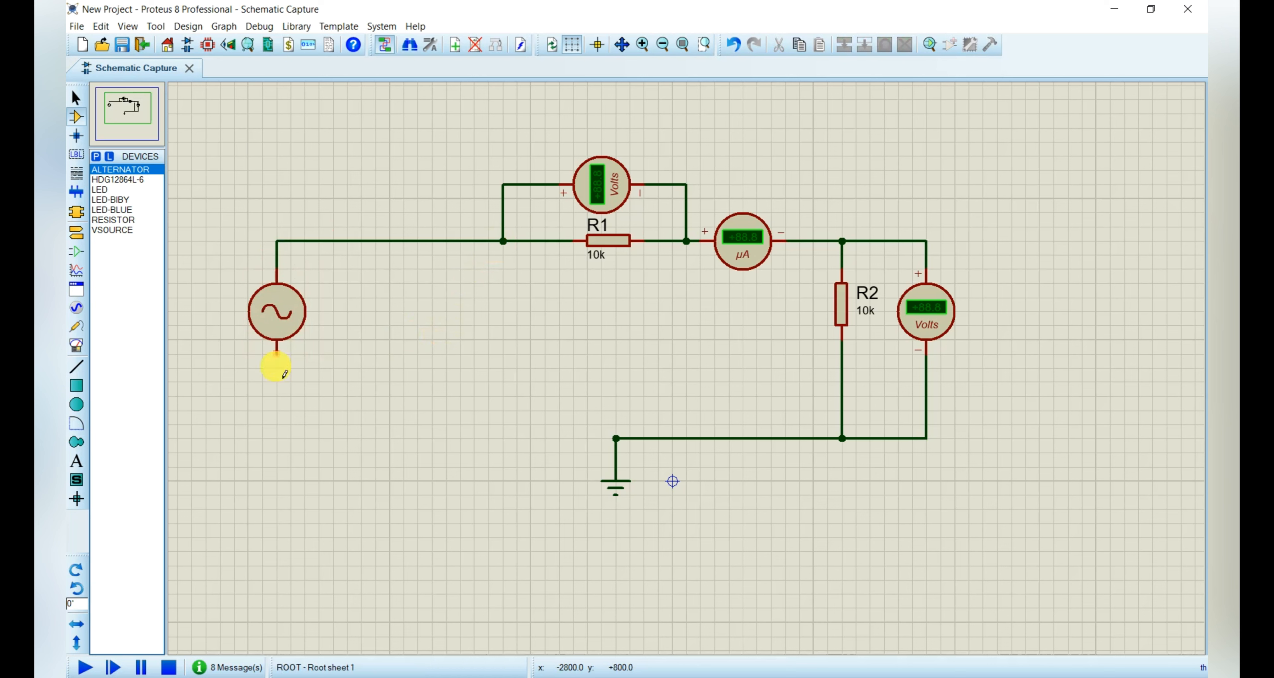
pyautogui.click(277, 352)
pyautogui.click(616, 438)
pyautogui.click(85, 669)
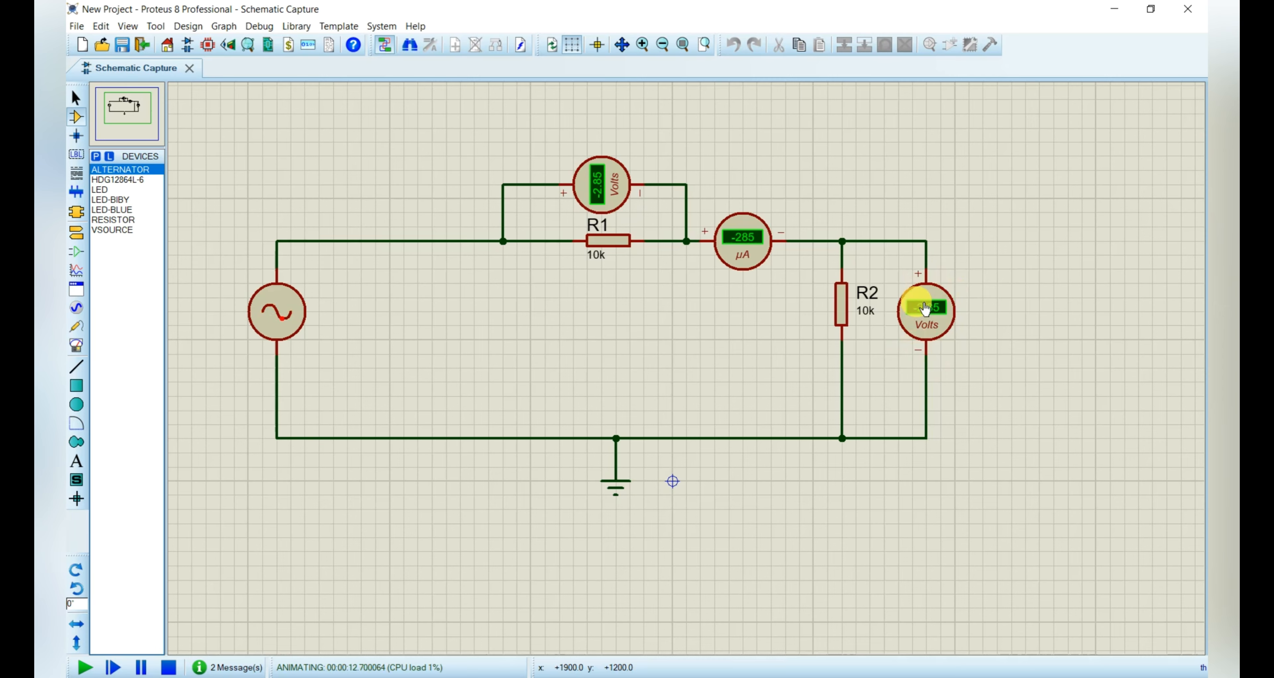
pyautogui.click(169, 668)
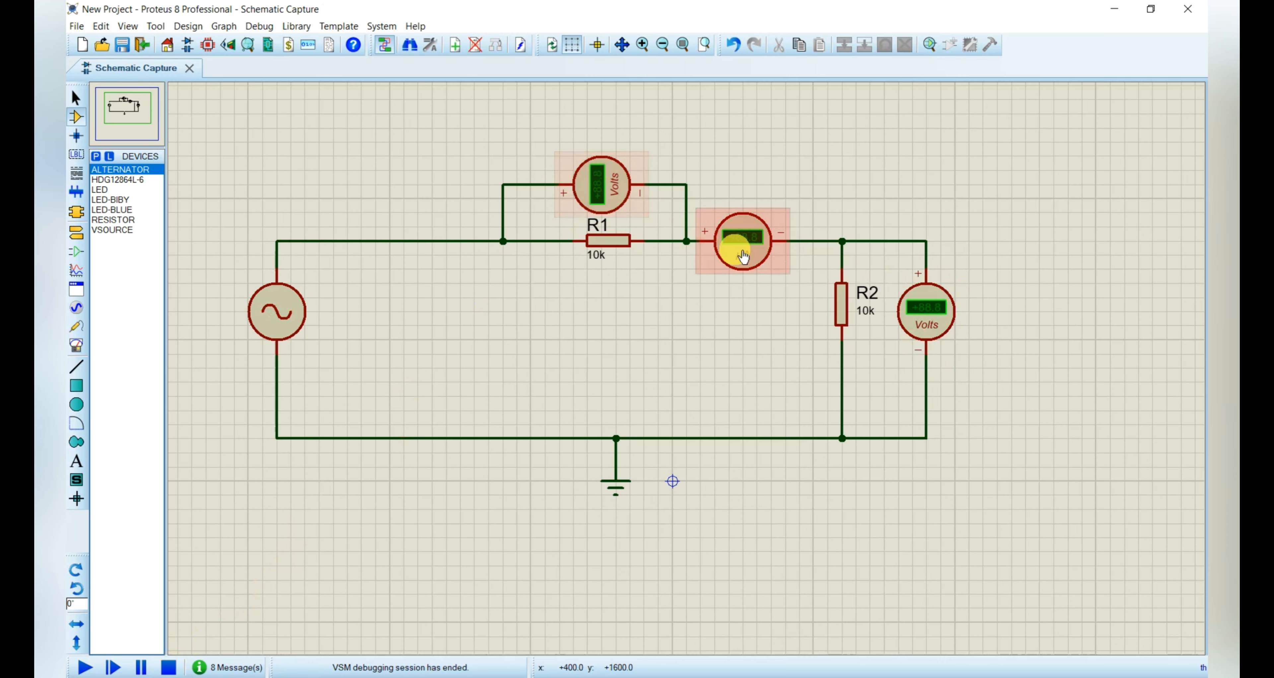
# Delete both DC voltmeters and the DC ammeter, and wire R1 directly to R2.
pyautogui.click(630, 197)
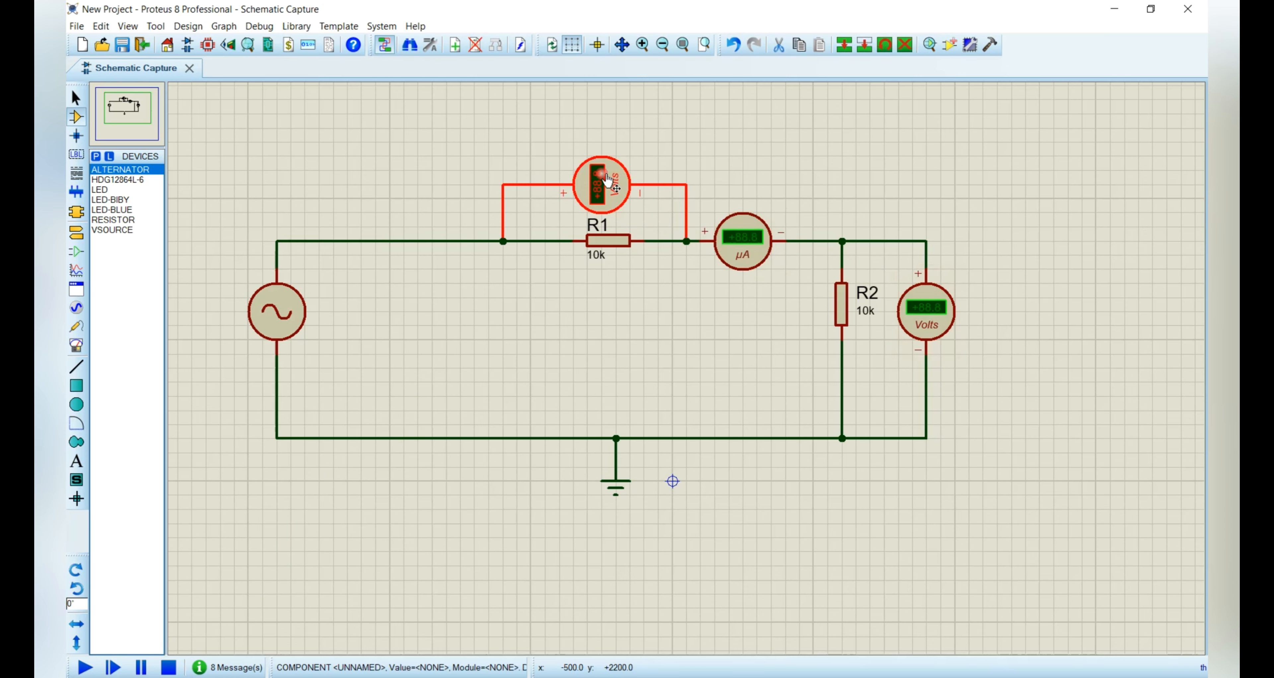
pyautogui.press('Delete')
pyautogui.click(747, 249)
pyautogui.press('Delete')
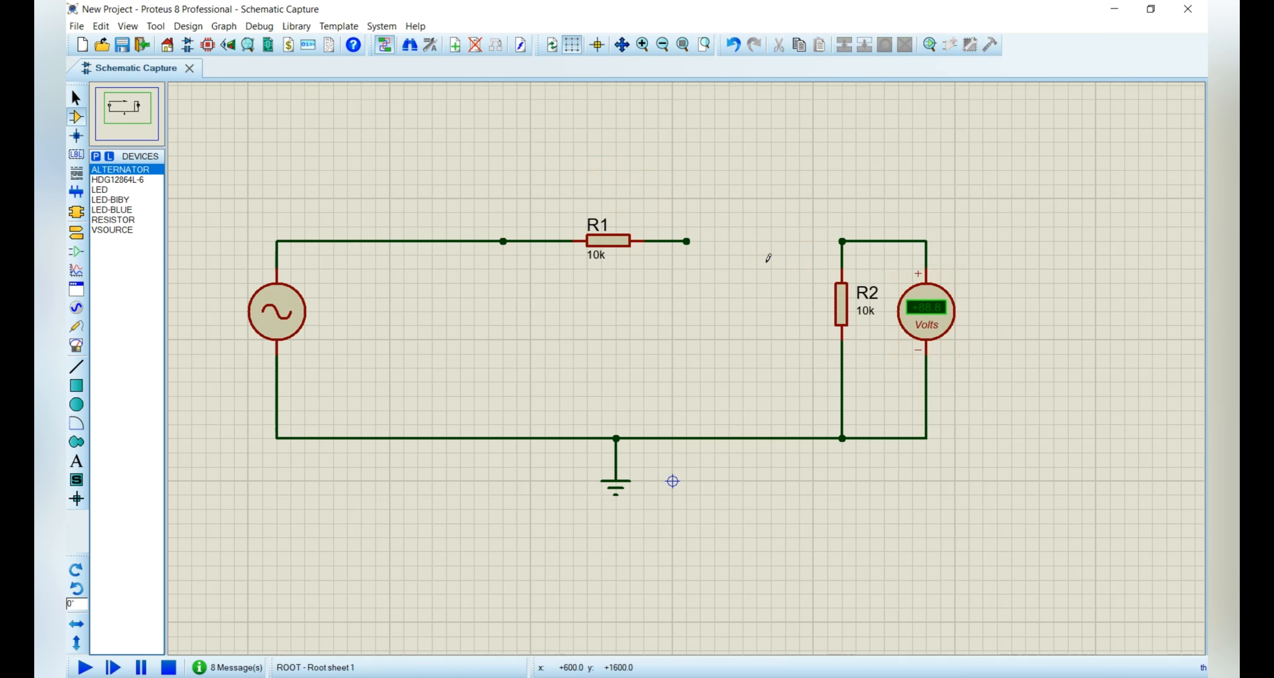
pyautogui.click(940, 311)
pyautogui.press('Delete')
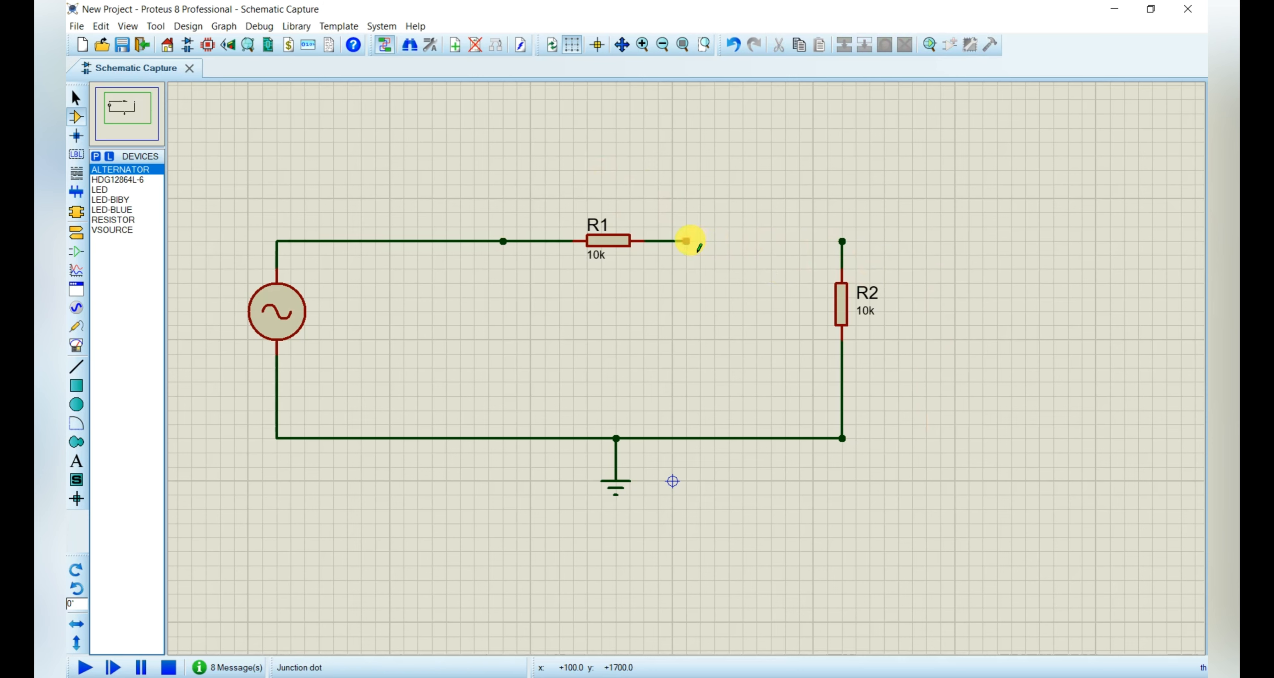
pyautogui.click(842, 242)
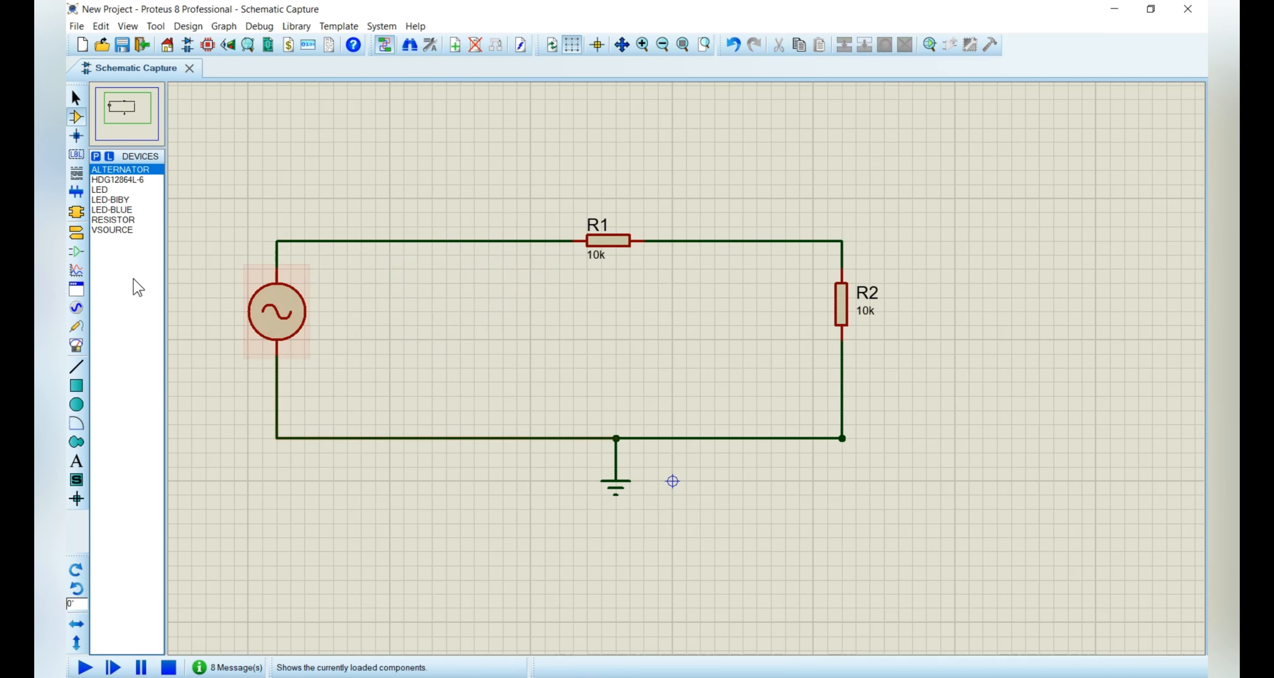
# Place an AC VOLTMETER to the right of R2 and wire it in parallel with R2, positive terminal on the R1 side.
pyautogui.click(82, 347)
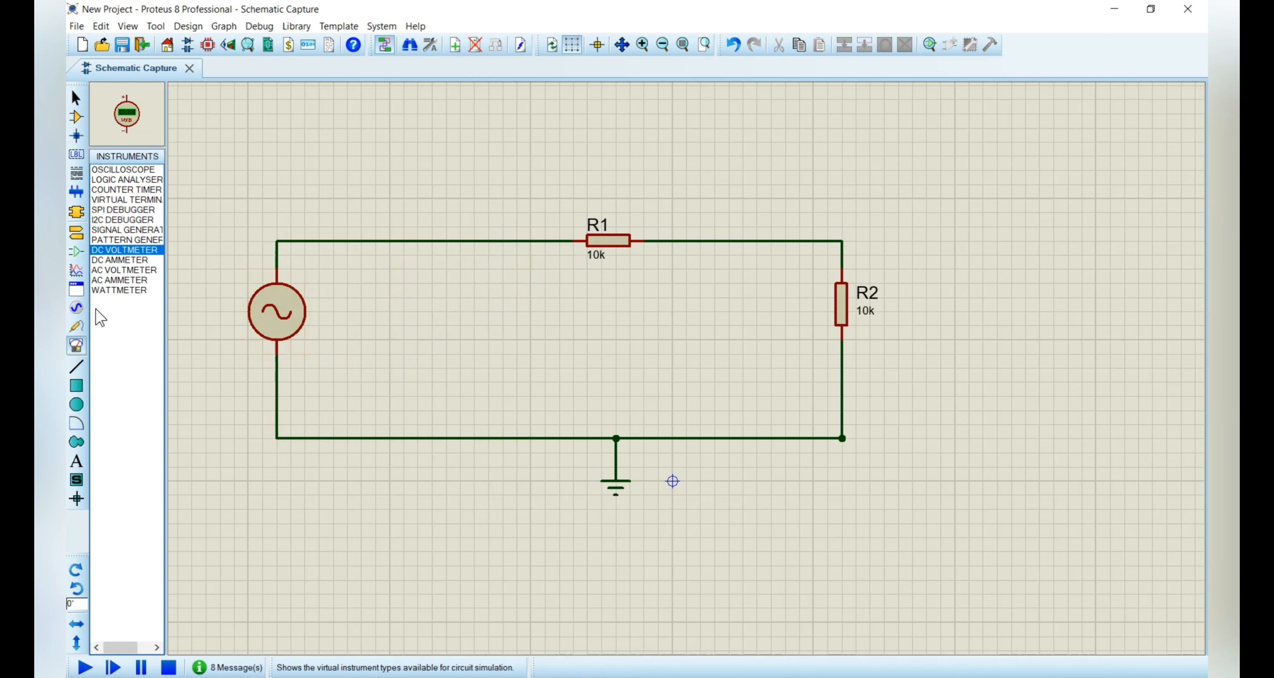
pyautogui.click(124, 272)
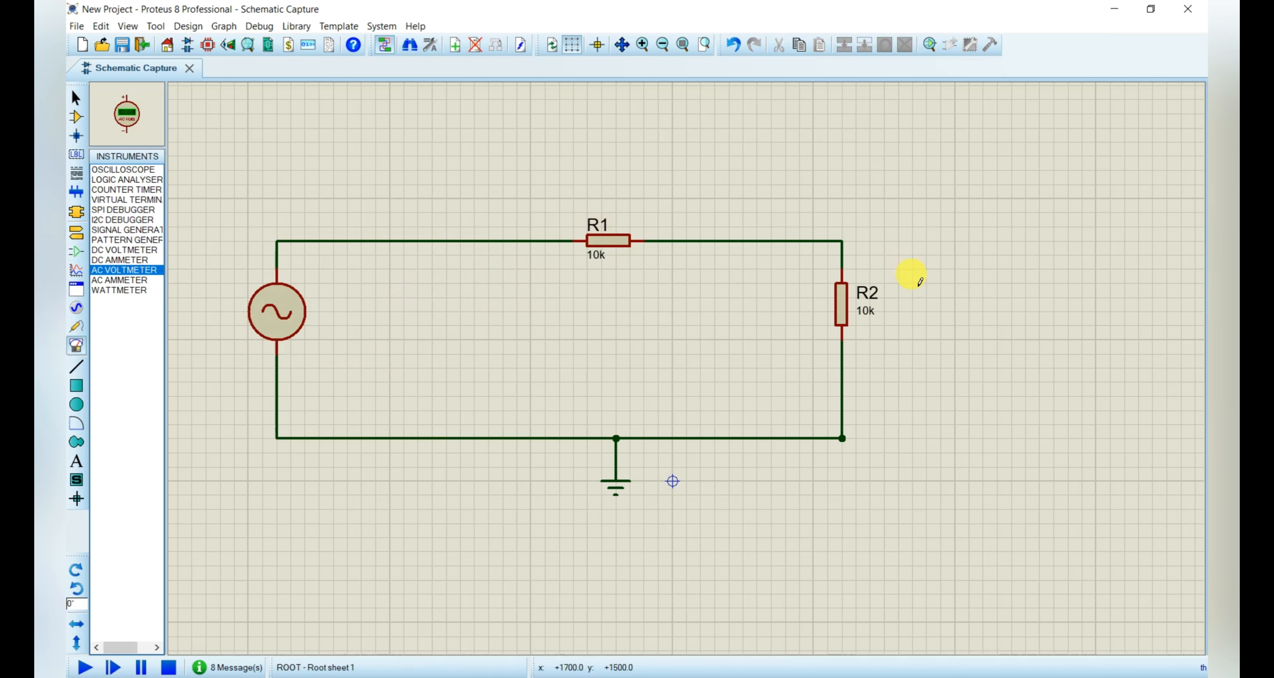
pyautogui.click(943, 277)
pyautogui.click(948, 274)
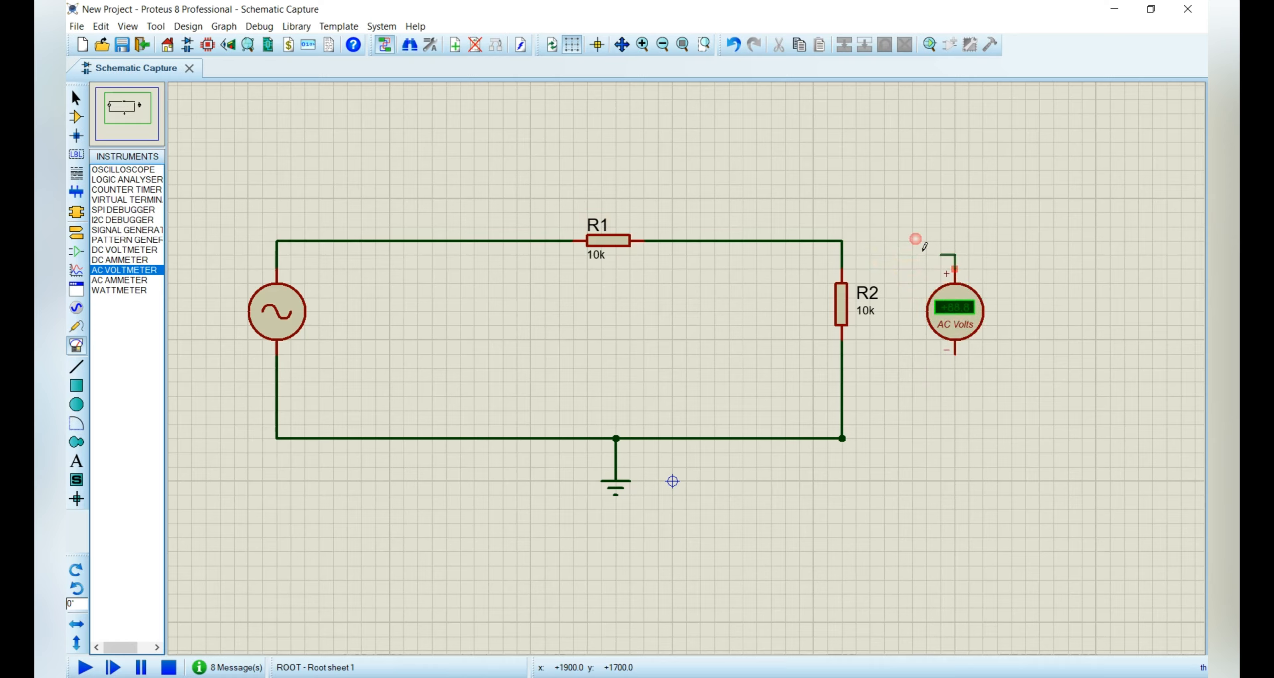
pyautogui.click(843, 241)
pyautogui.click(948, 352)
pyautogui.click(842, 438)
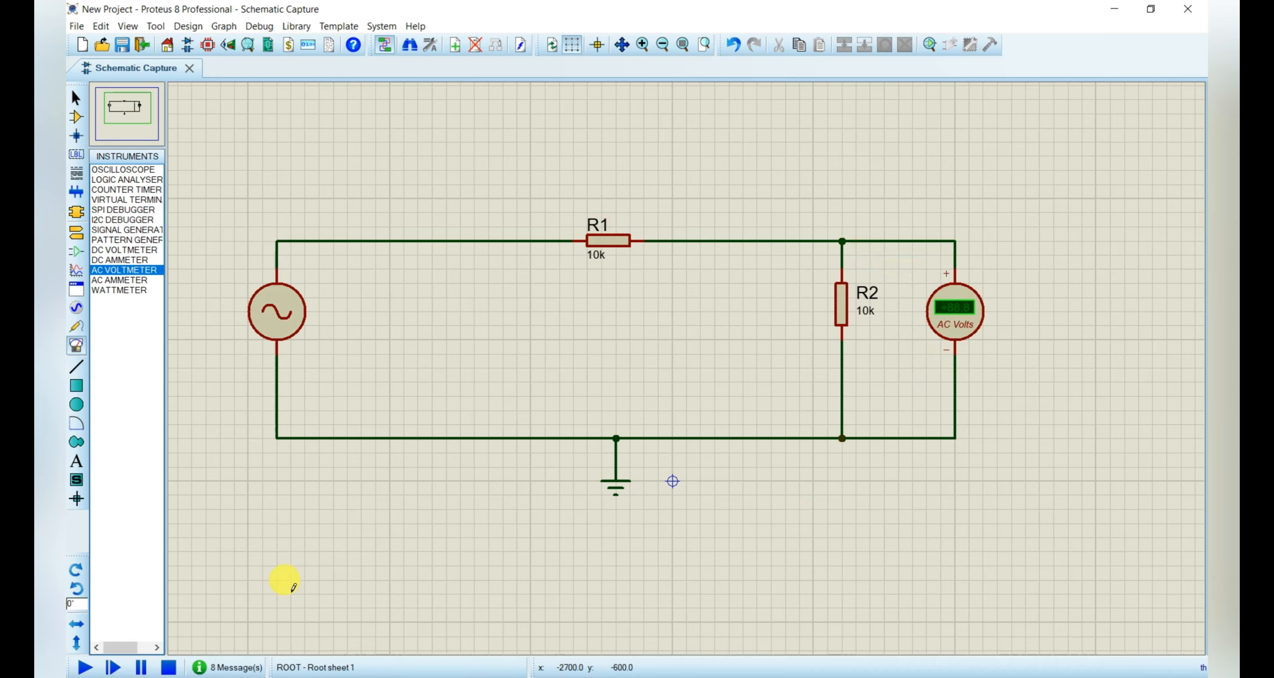
# Run the simulation, pause it, advance it frame by frame to check the AC voltmeter, and stop it.
pyautogui.click(84, 668)
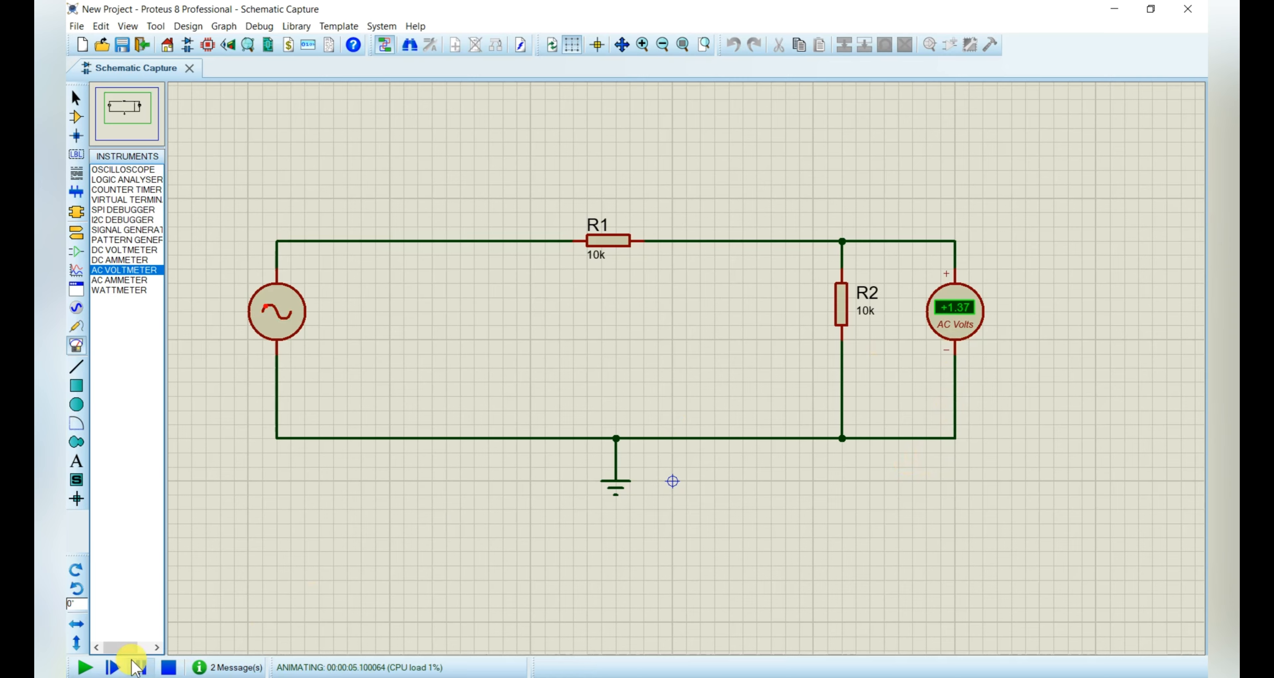
pyautogui.click(141, 668)
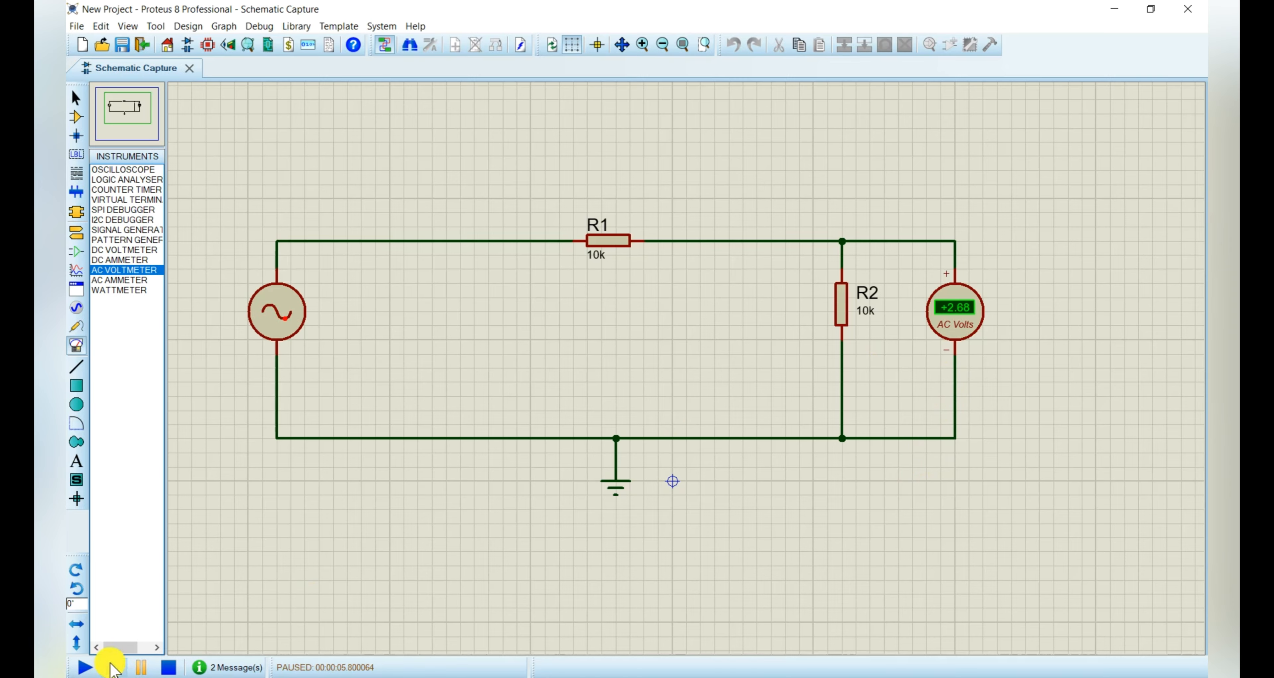
pyautogui.click(113, 667)
pyautogui.click(113, 668)
pyautogui.click(112, 668)
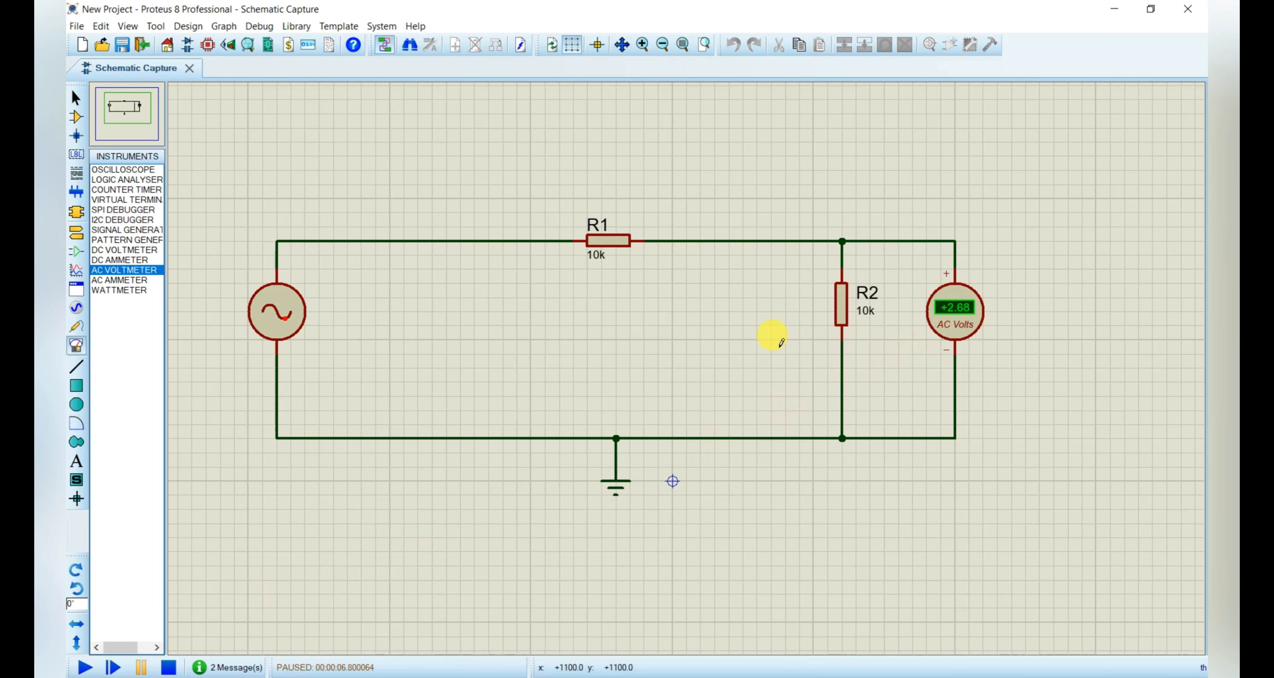
pyautogui.click(170, 668)
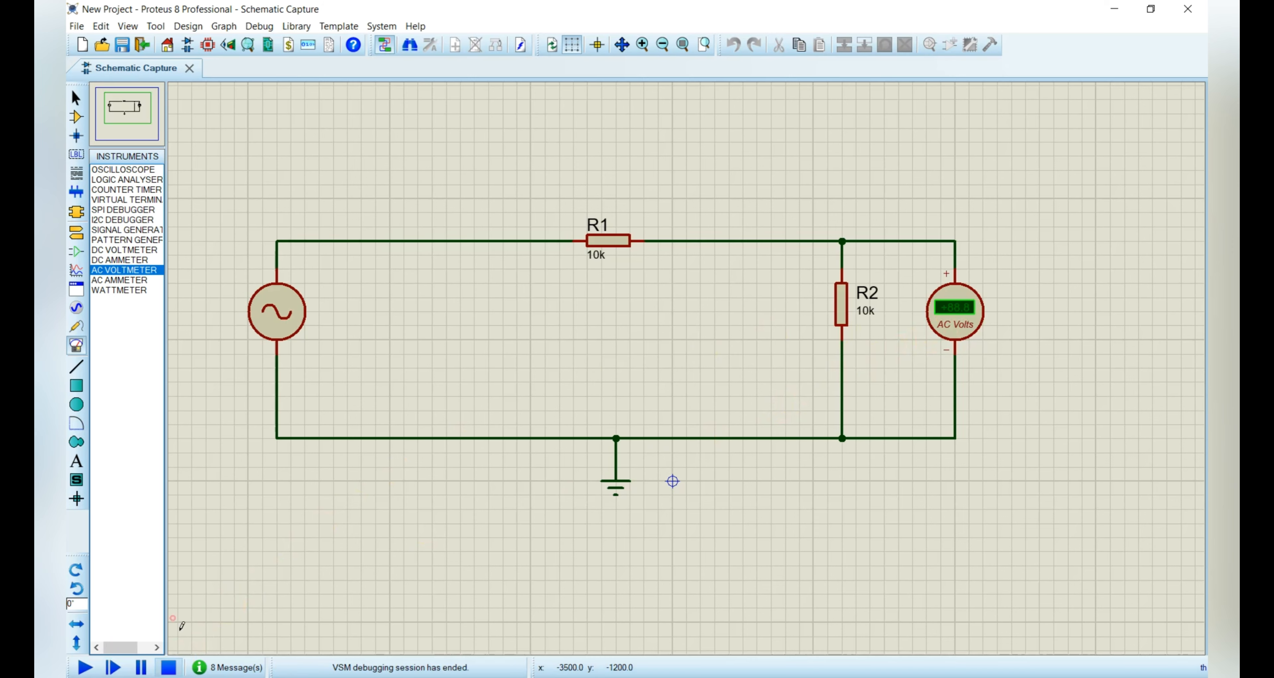
# Set the alternator's amplitude to 220V and frequency to 60Hz, and run and stop the simulation to read the AC voltmeter.
pyautogui.doubleClick(284, 315)
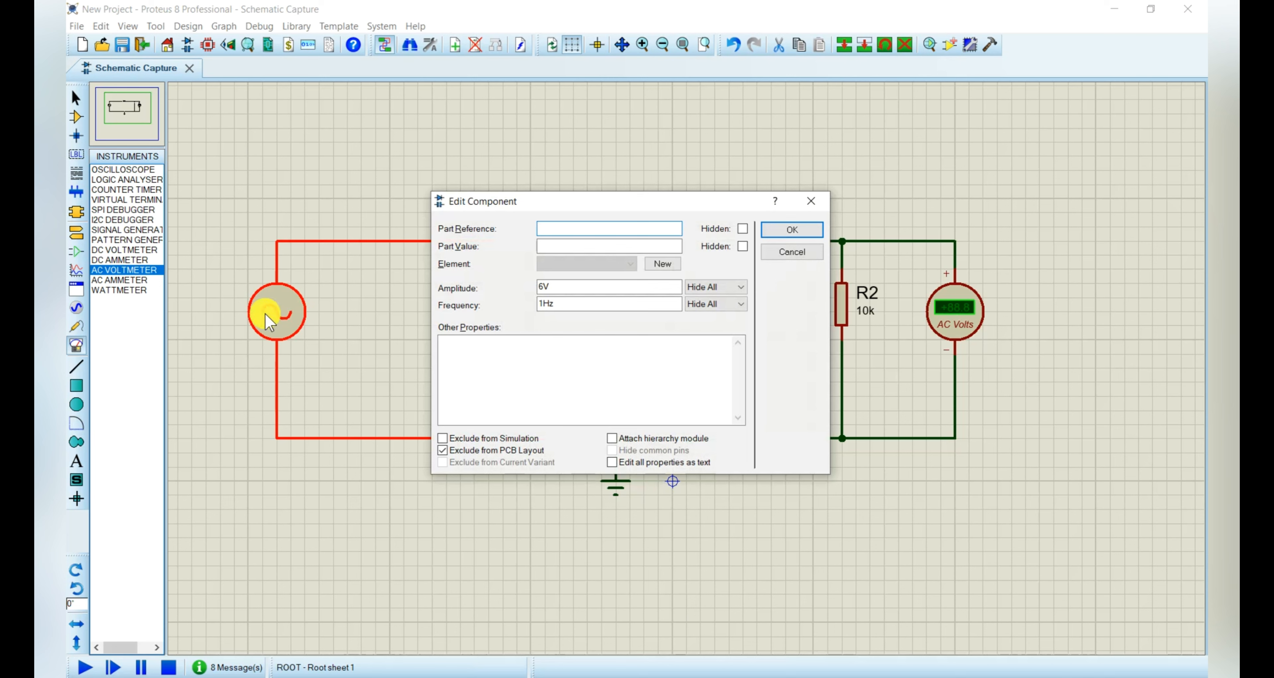
pyautogui.click(547, 307)
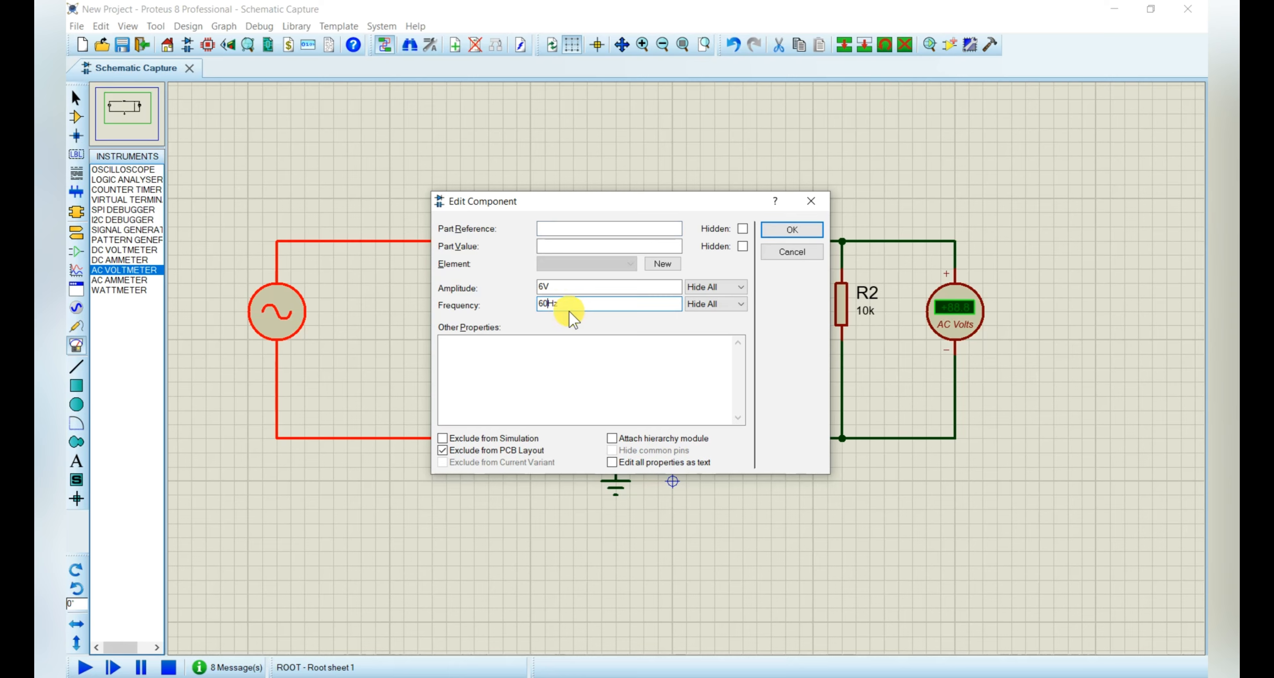
pyautogui.moveTo(545, 288); pyautogui.dragTo(540, 290)
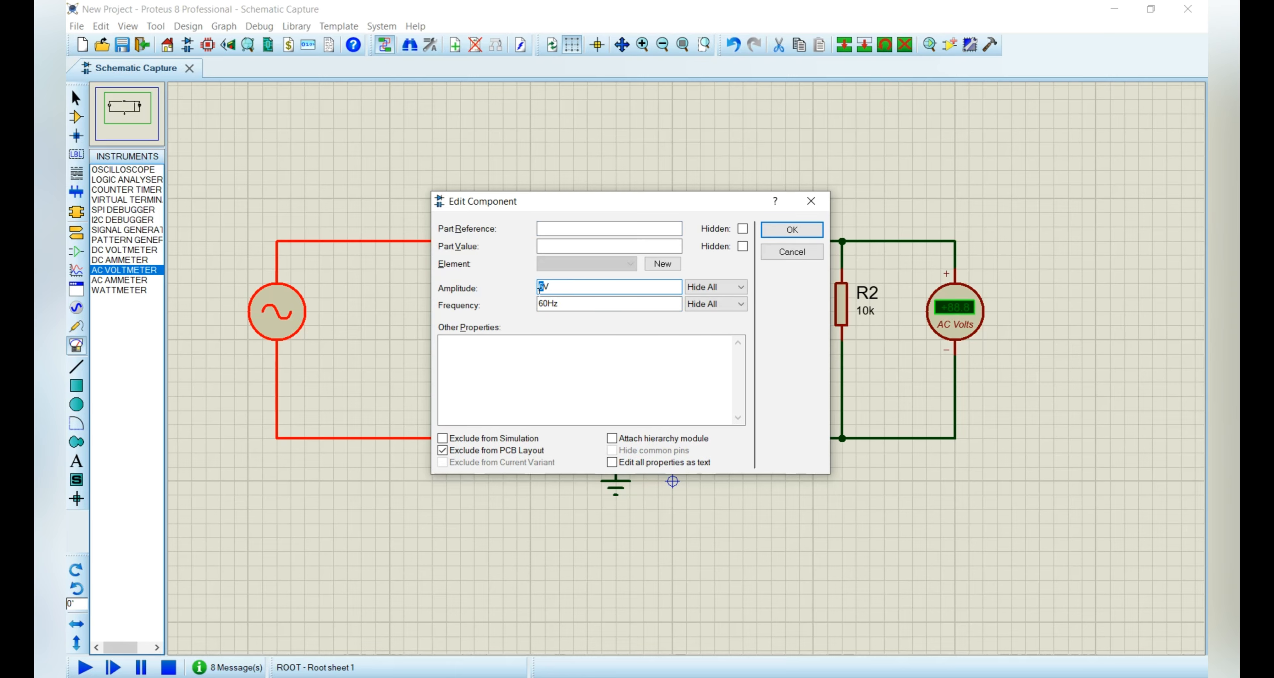
pyautogui.write('220')
pyautogui.click(780, 234)
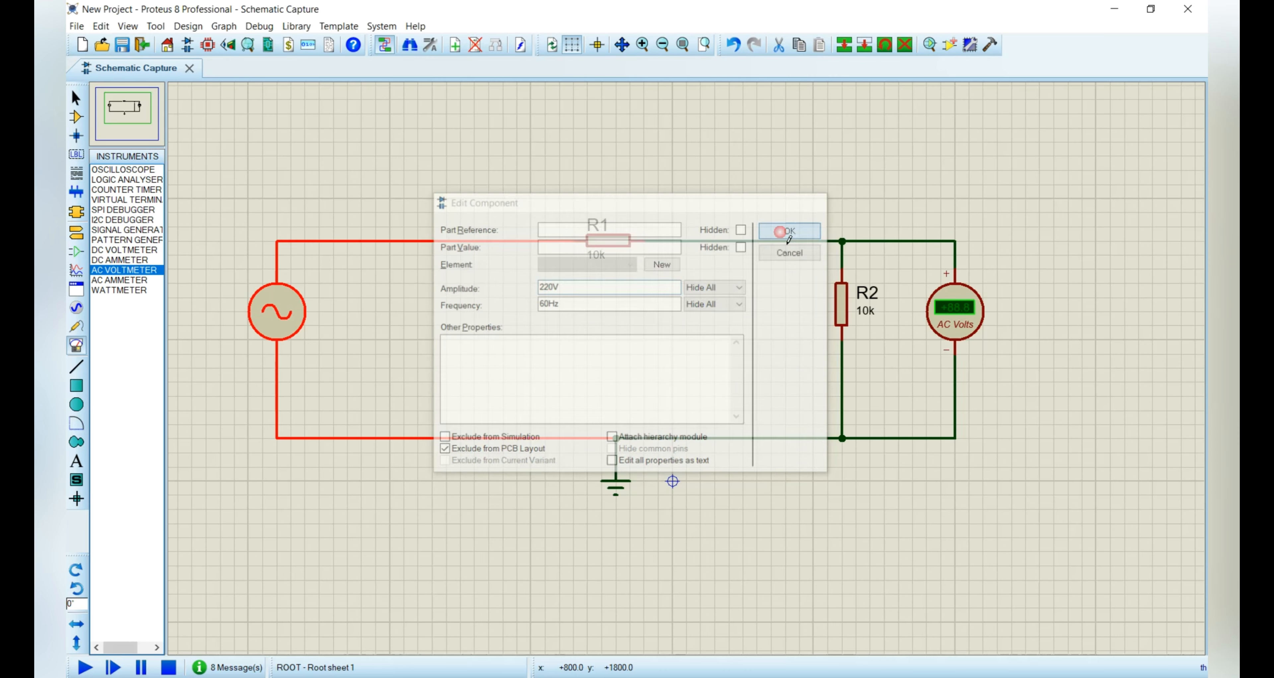
pyautogui.click(84, 668)
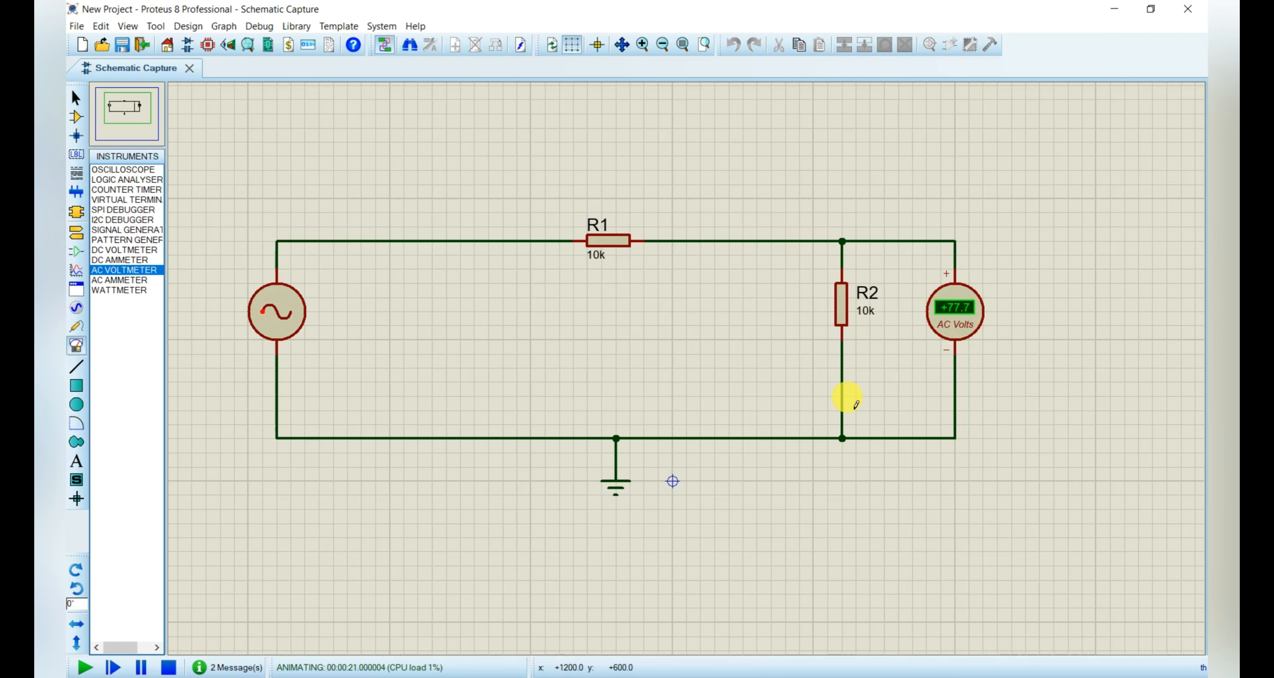
pyautogui.click(168, 667)
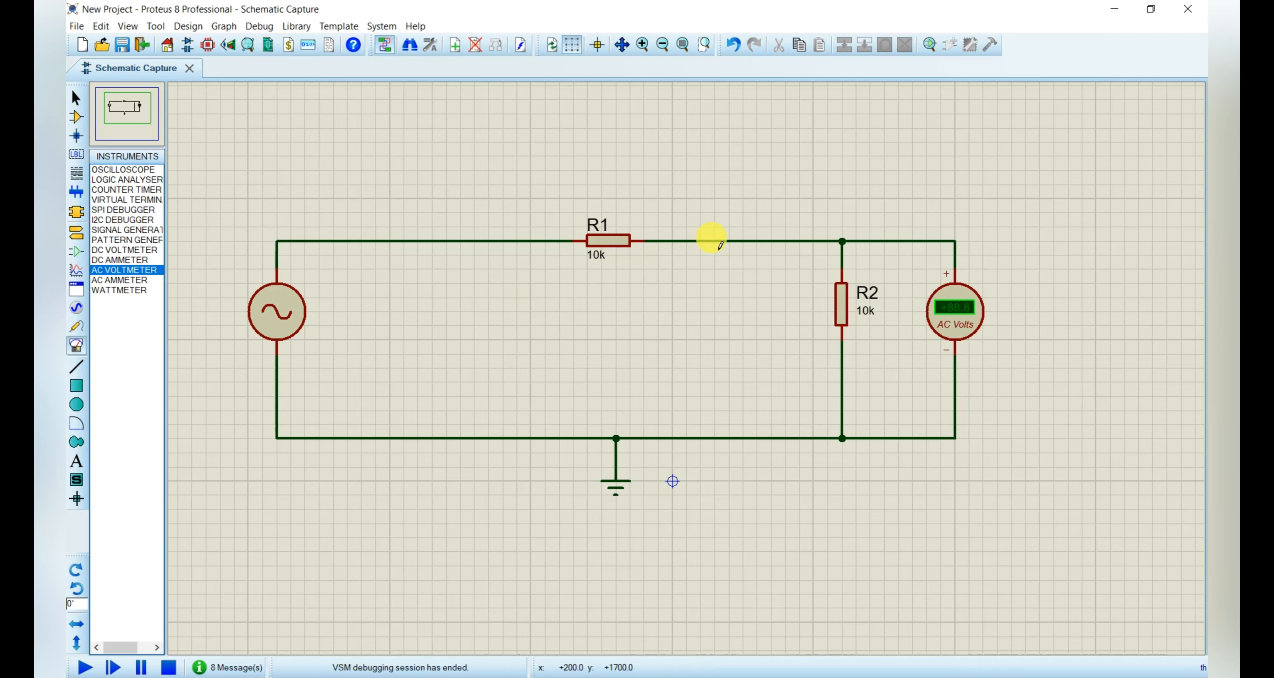
# Delete the wire between R1 and the top node of R2.
pyautogui.click(74, 99)
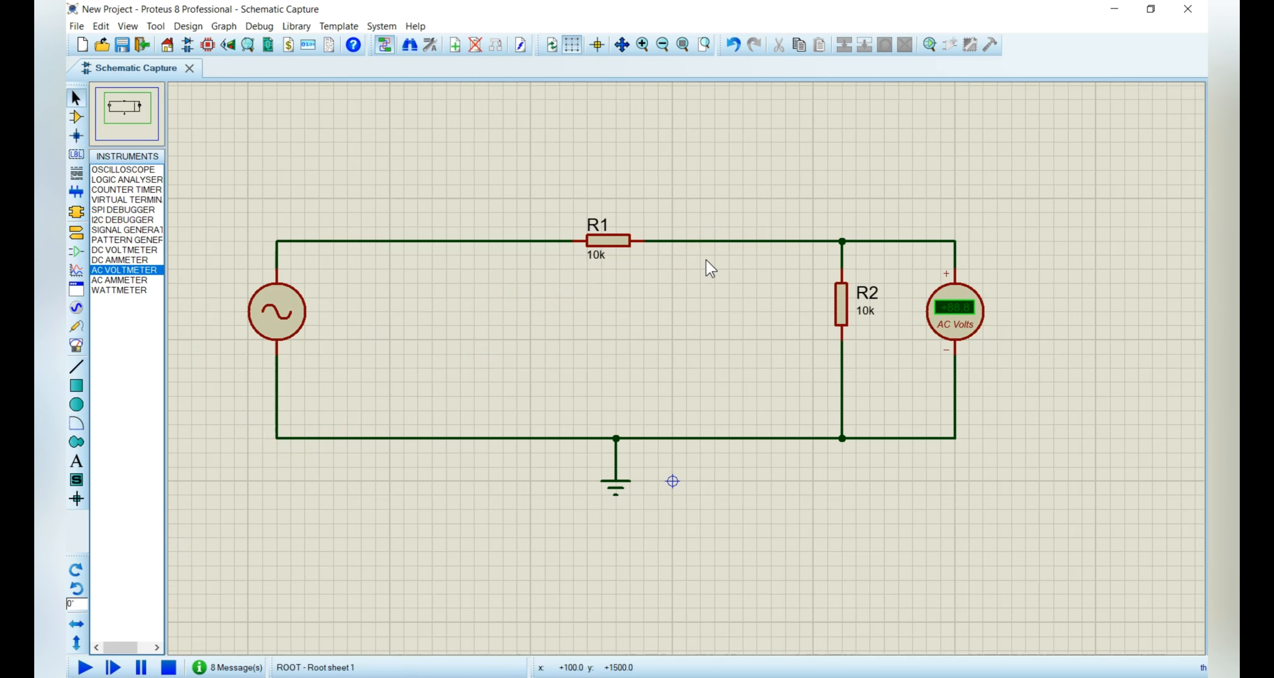
pyautogui.click(716, 242)
pyautogui.press('Delete')
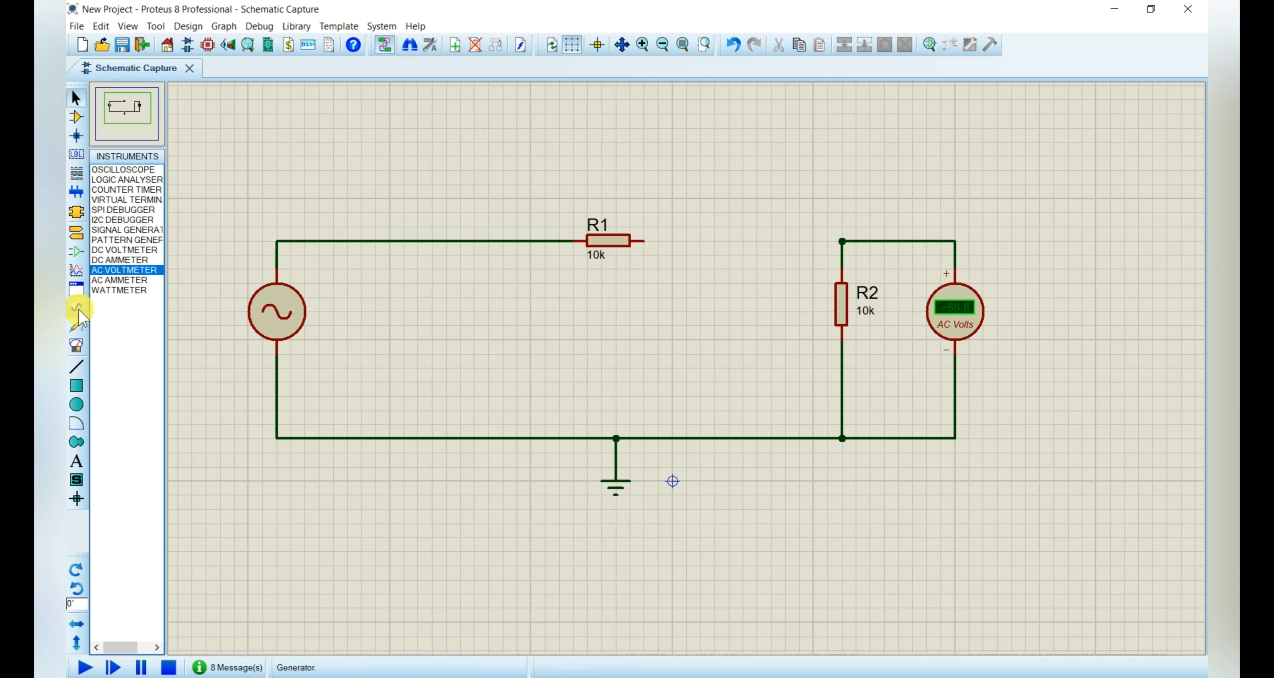
# Wire an AC AMMETER in series between R1 and the top node of R2, and test it in a short simulation run.
pyautogui.click(77, 345)
pyautogui.click(127, 280)
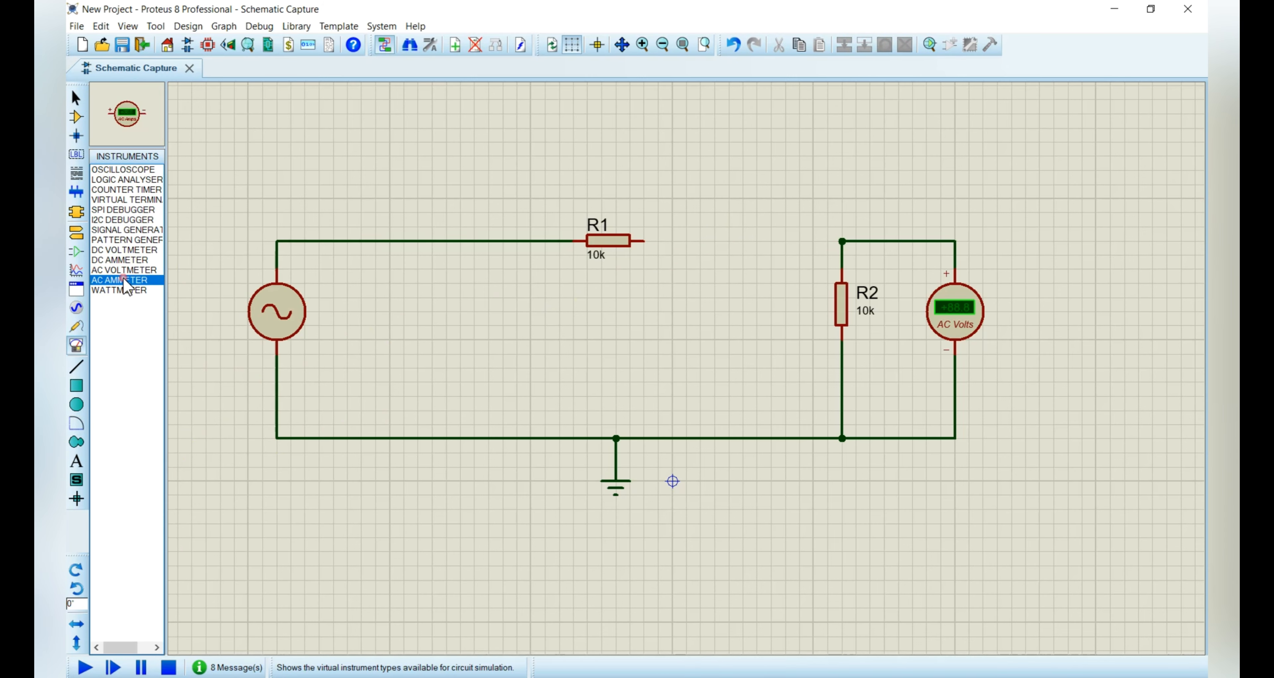
pyautogui.click(729, 241)
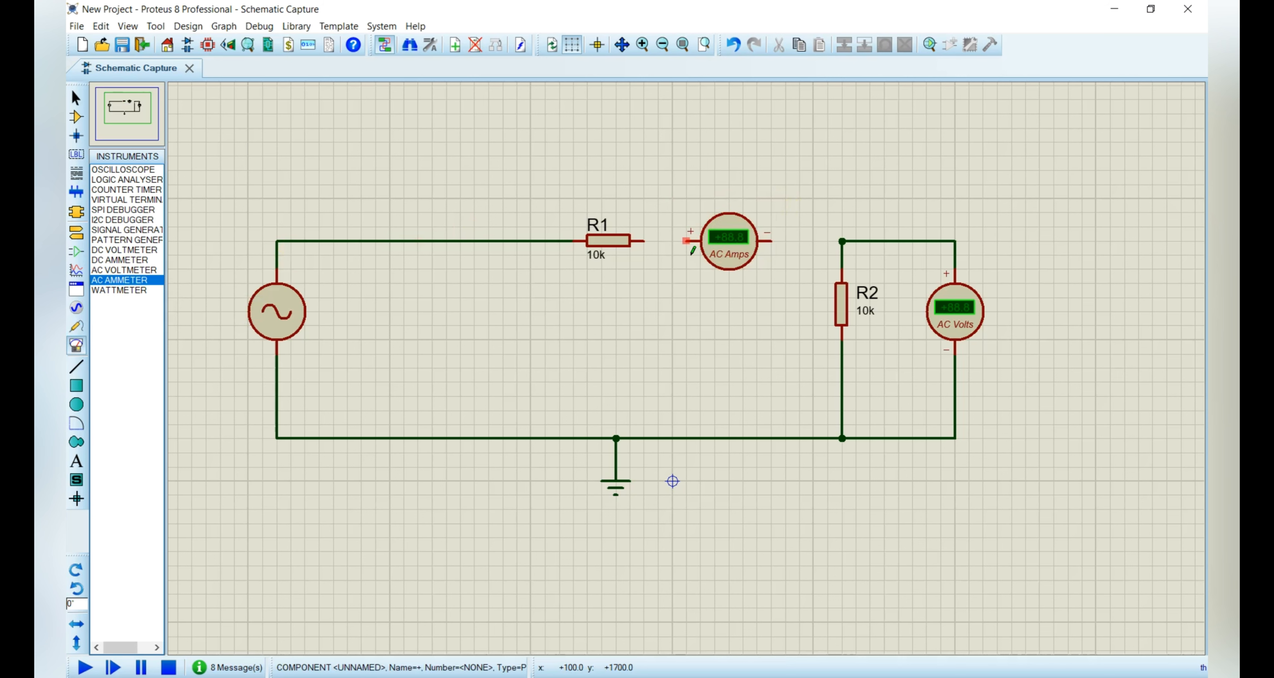
pyautogui.click(644, 241)
pyautogui.click(689, 242)
pyautogui.click(781, 249)
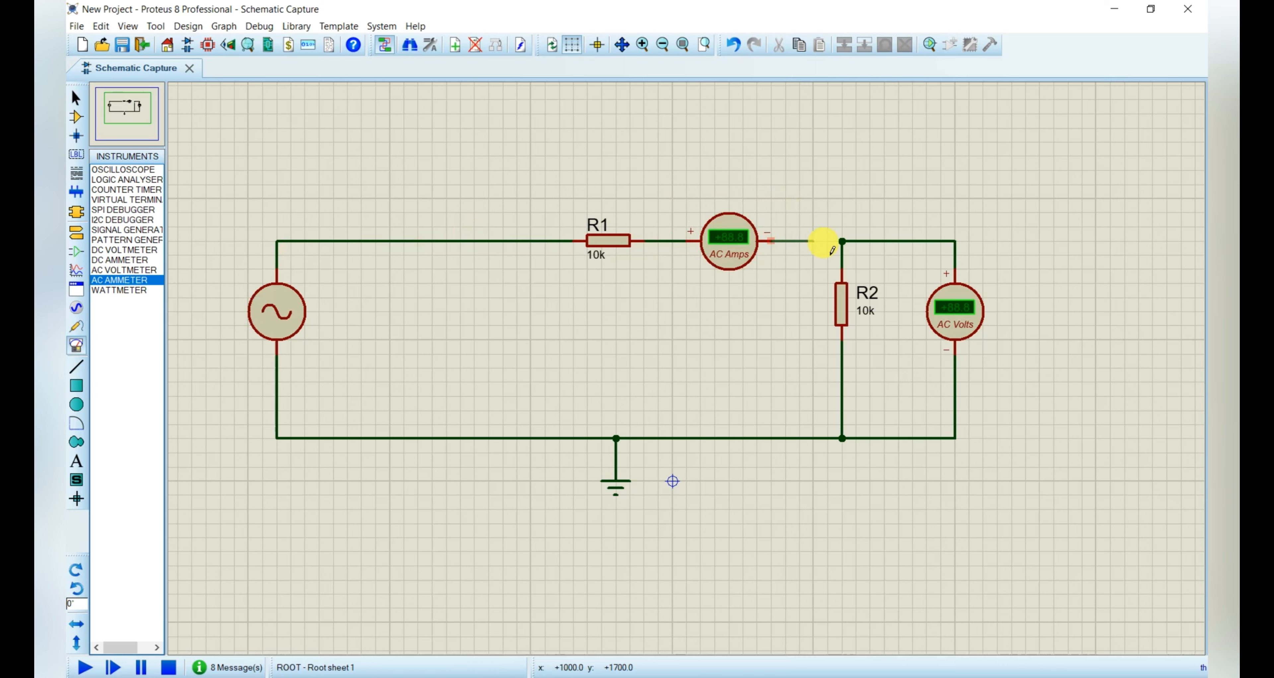
pyautogui.click(842, 242)
pyautogui.click(85, 668)
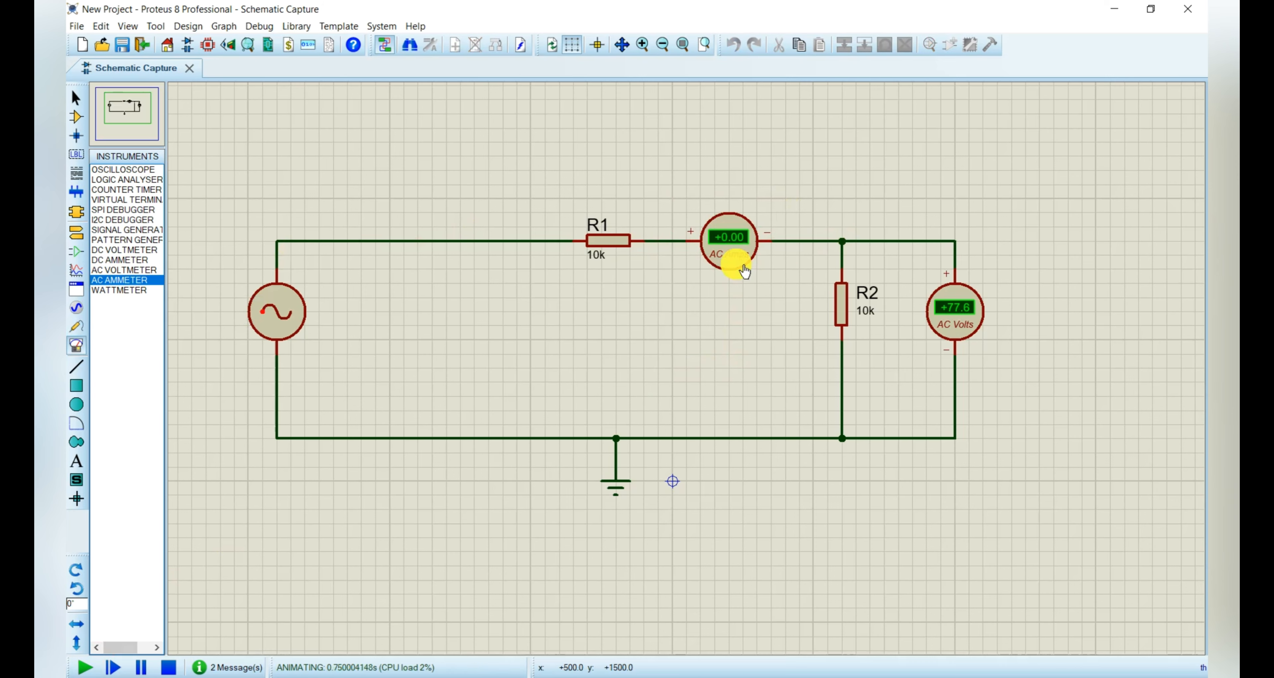
pyautogui.click(169, 668)
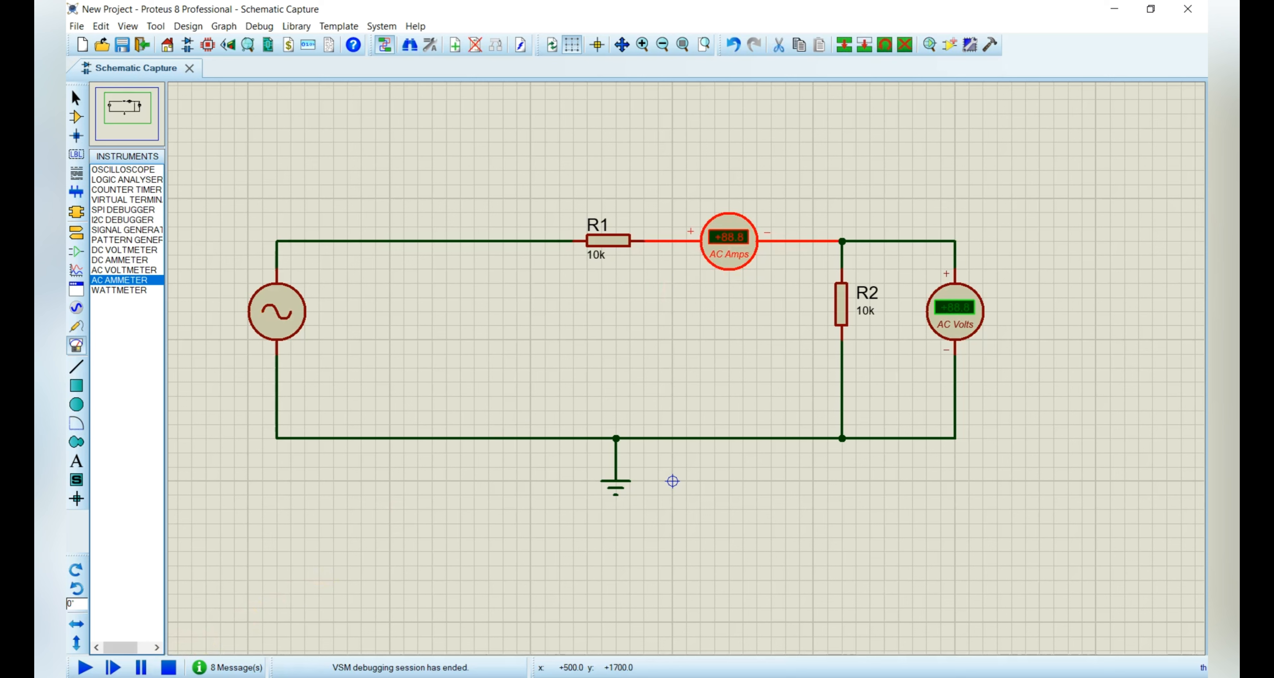
# Set the AC ammeter's display range to Microamps, and run and stop the simulation to read it.
pyautogui.doubleClick(729, 244)
pyautogui.click(607, 288)
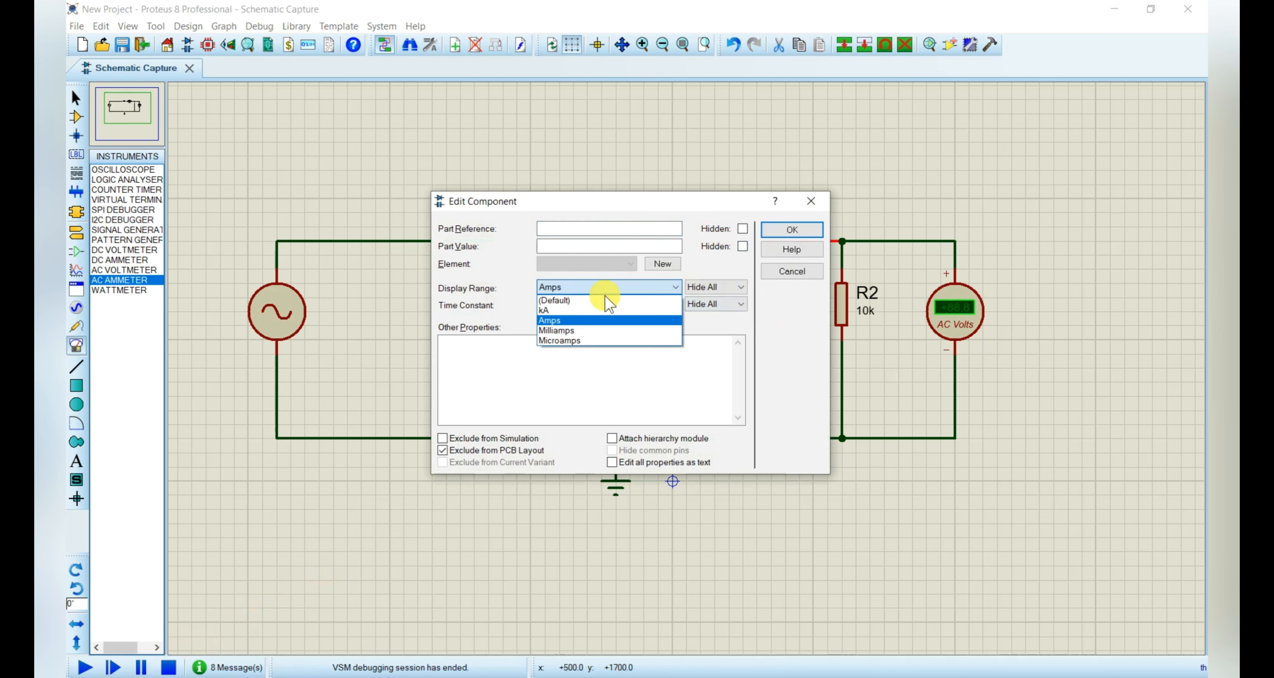
pyautogui.click(584, 340)
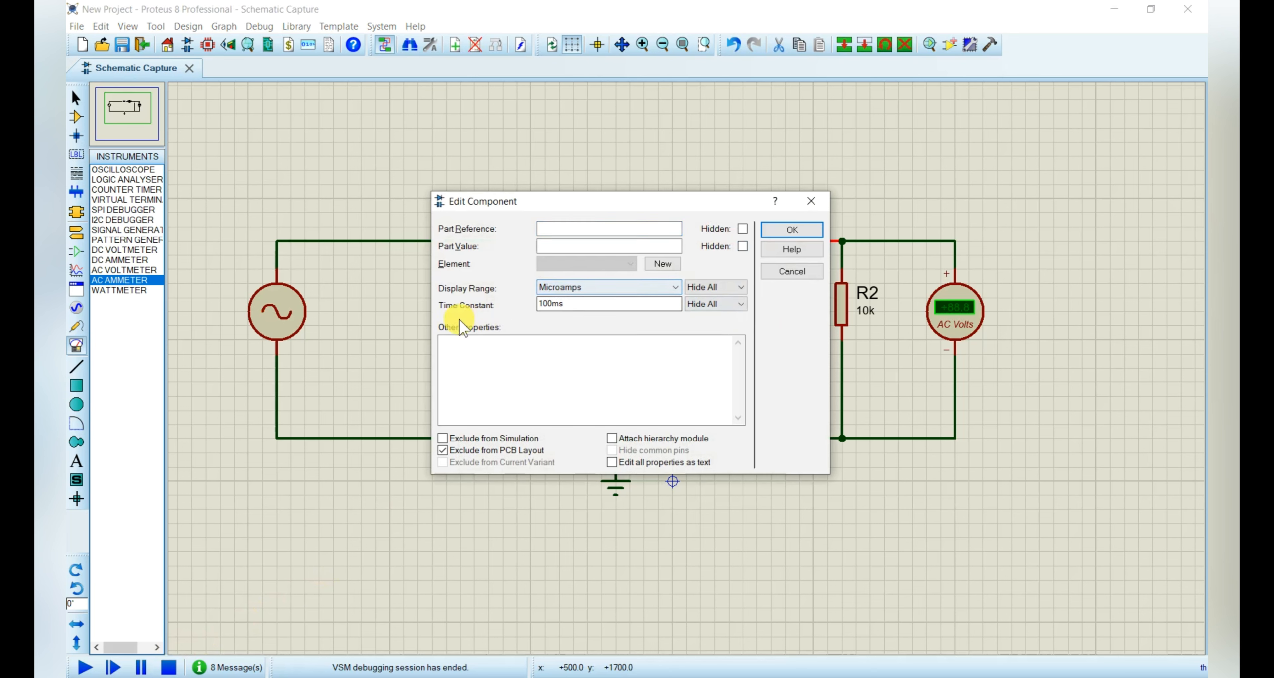
pyautogui.click(585, 310)
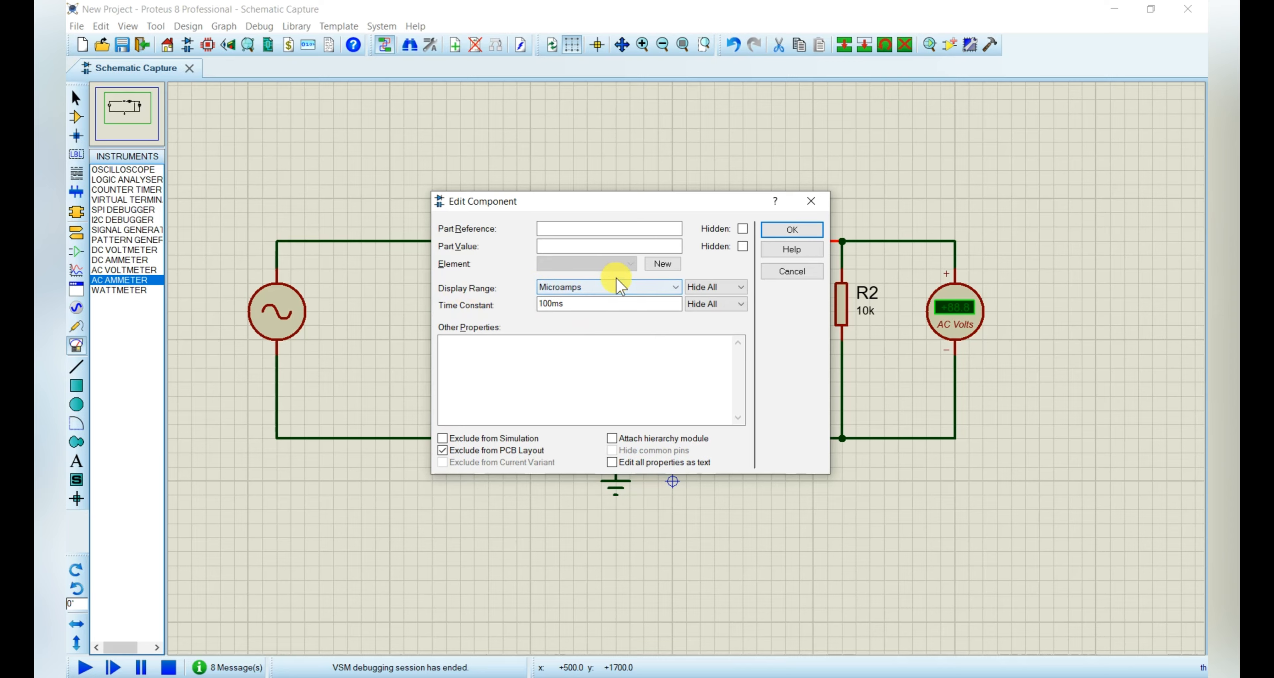
pyautogui.click(791, 230)
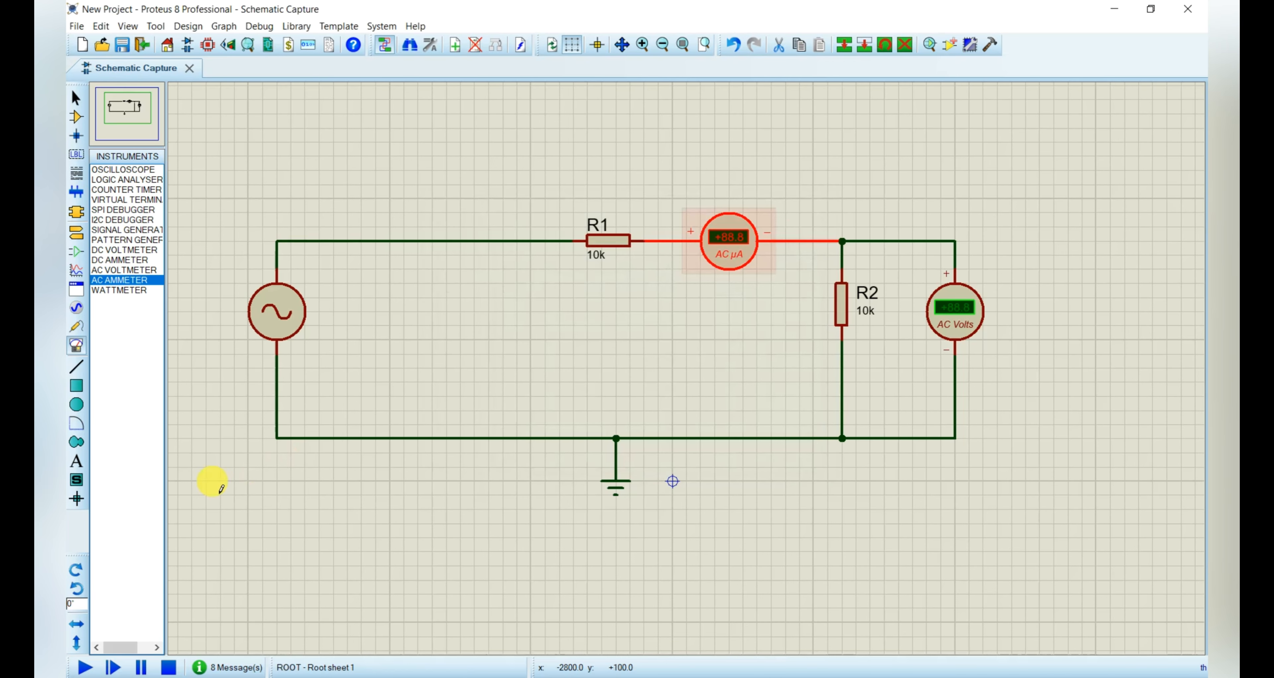
pyautogui.click(85, 669)
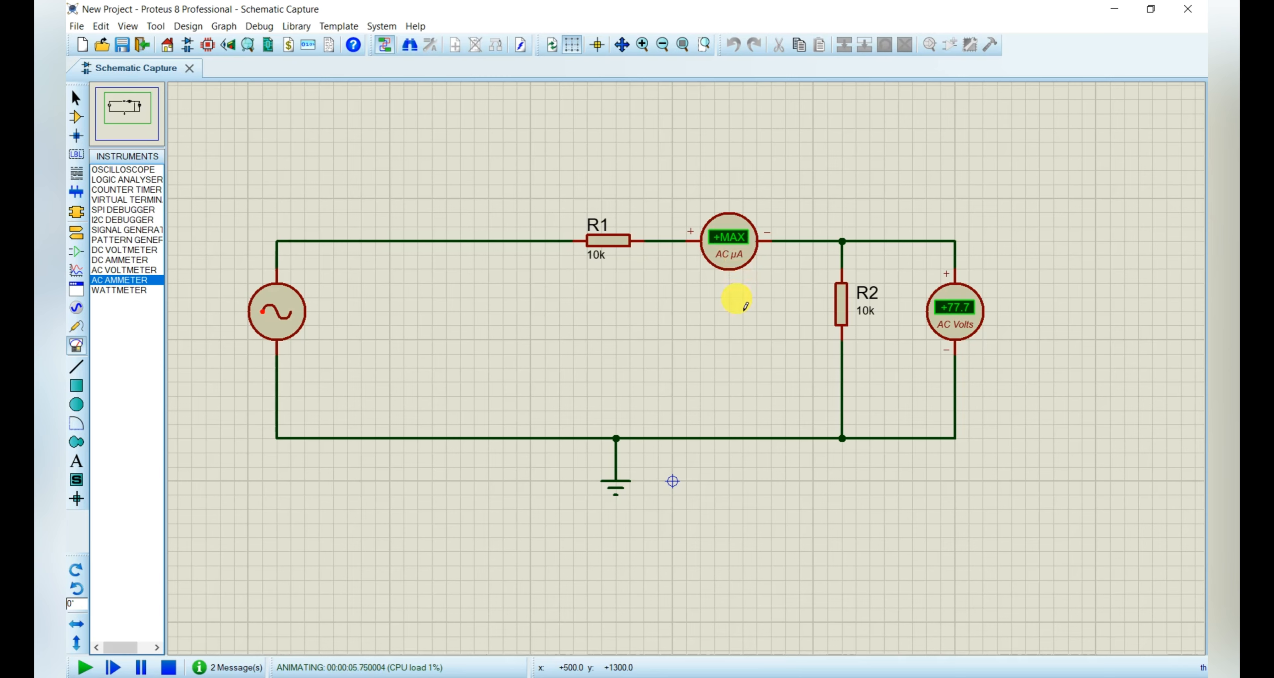
pyautogui.click(168, 668)
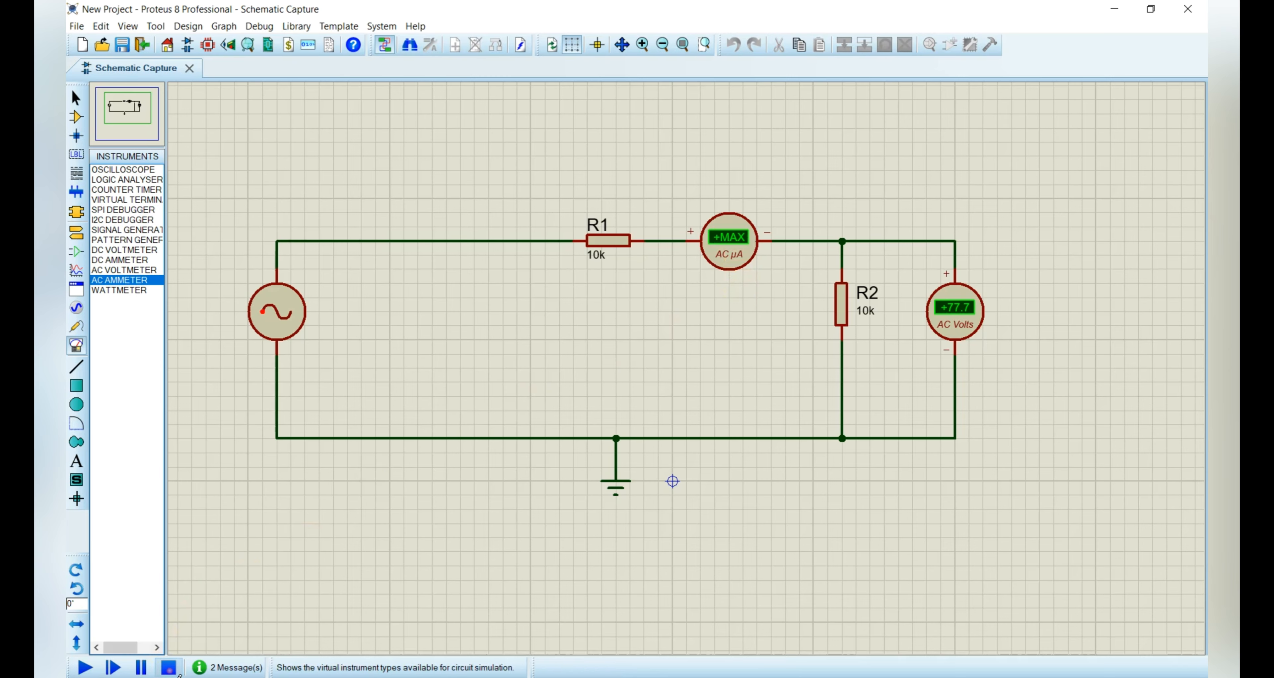
# Change the AC ammeter's display range to Milliamps, and run and stop the simulation to read the current.
pyautogui.doubleClick(731, 248)
pyautogui.click(629, 290)
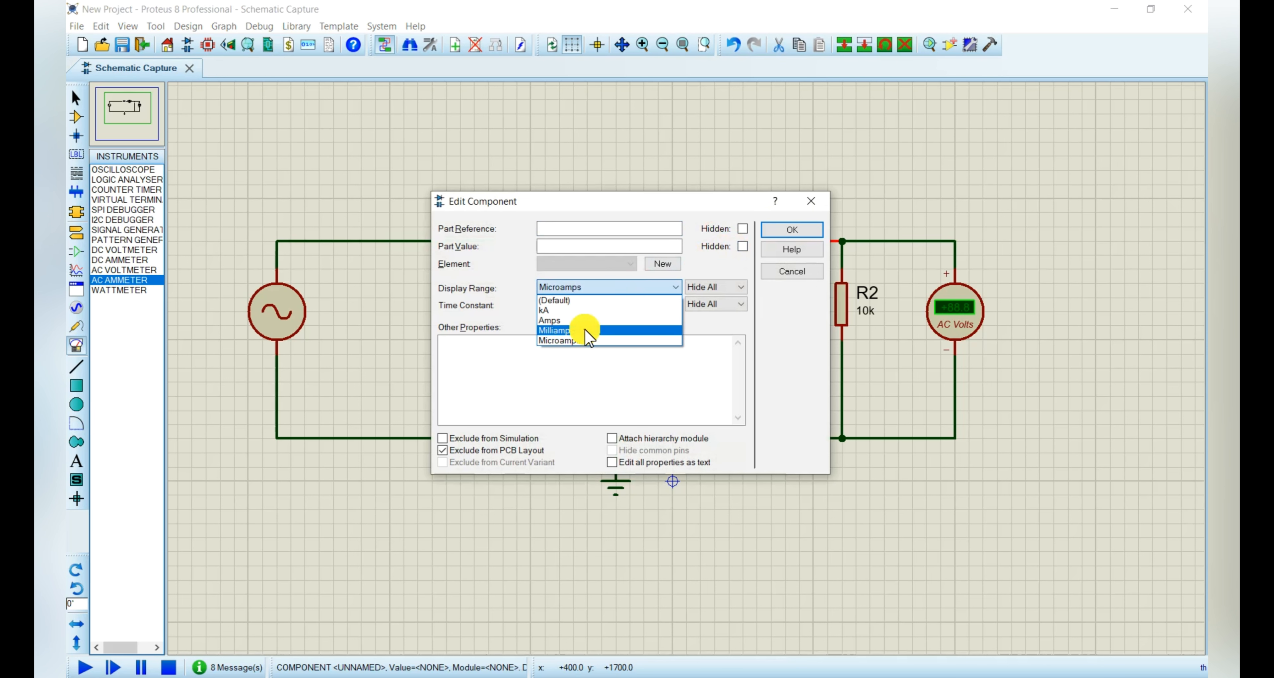
pyautogui.click(589, 331)
pyautogui.click(792, 229)
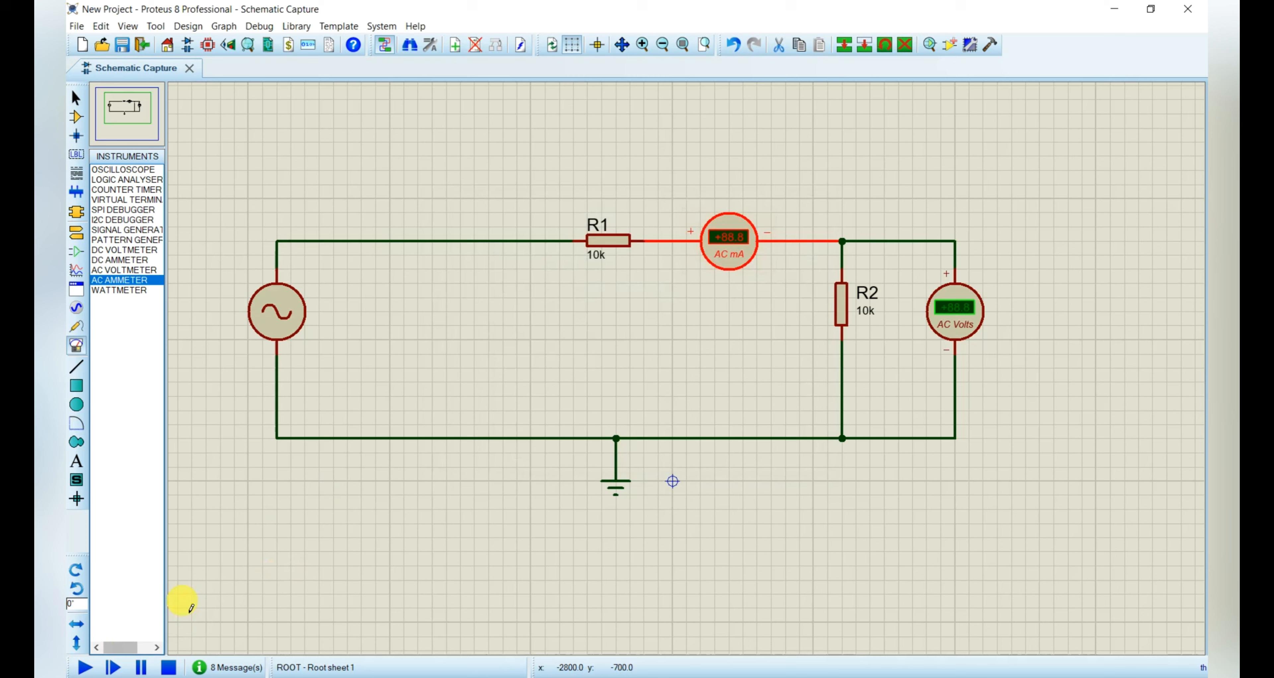
pyautogui.click(83, 667)
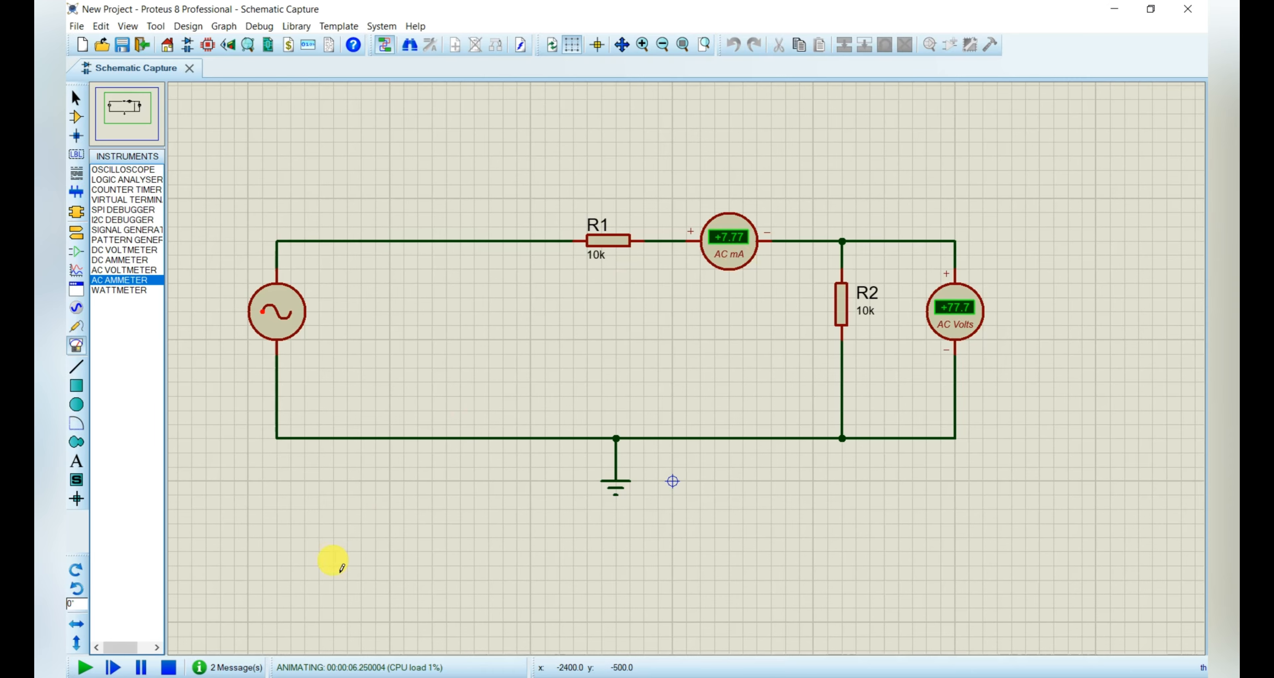
pyautogui.click(175, 666)
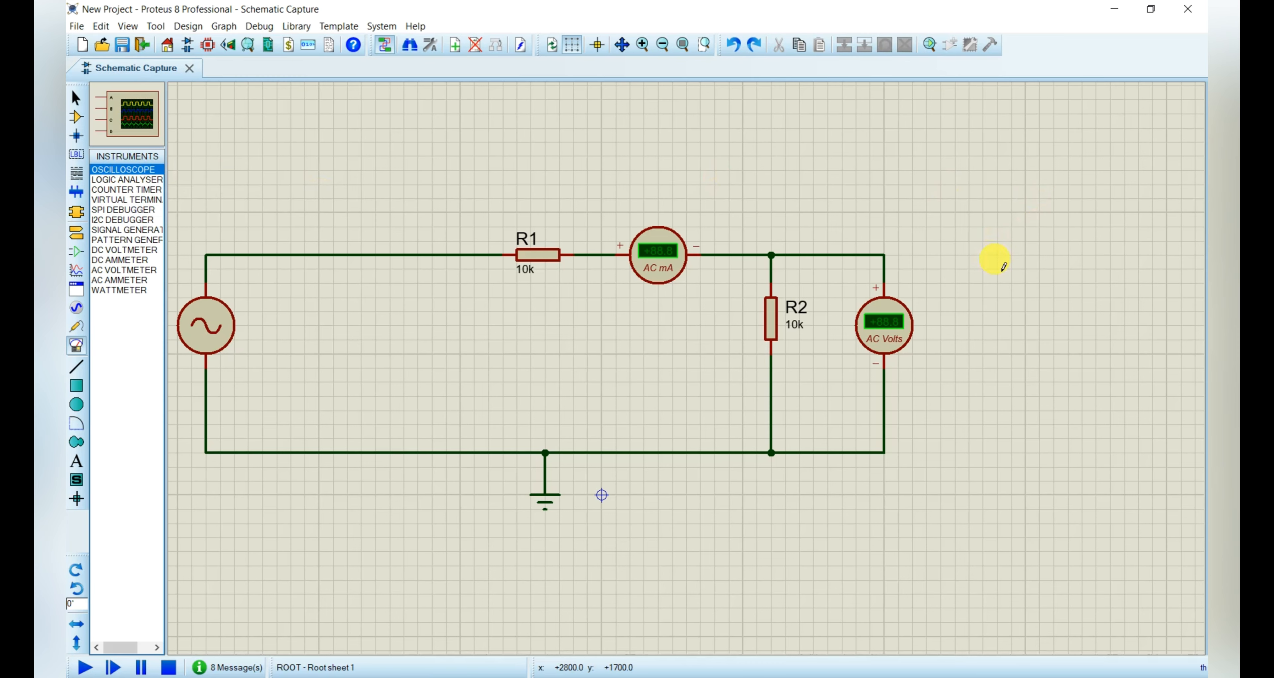
# Place an OSCILLOSCOPE to the right of the AC voltmeter and move it down level with the circuit.
pyautogui.click(993, 259)
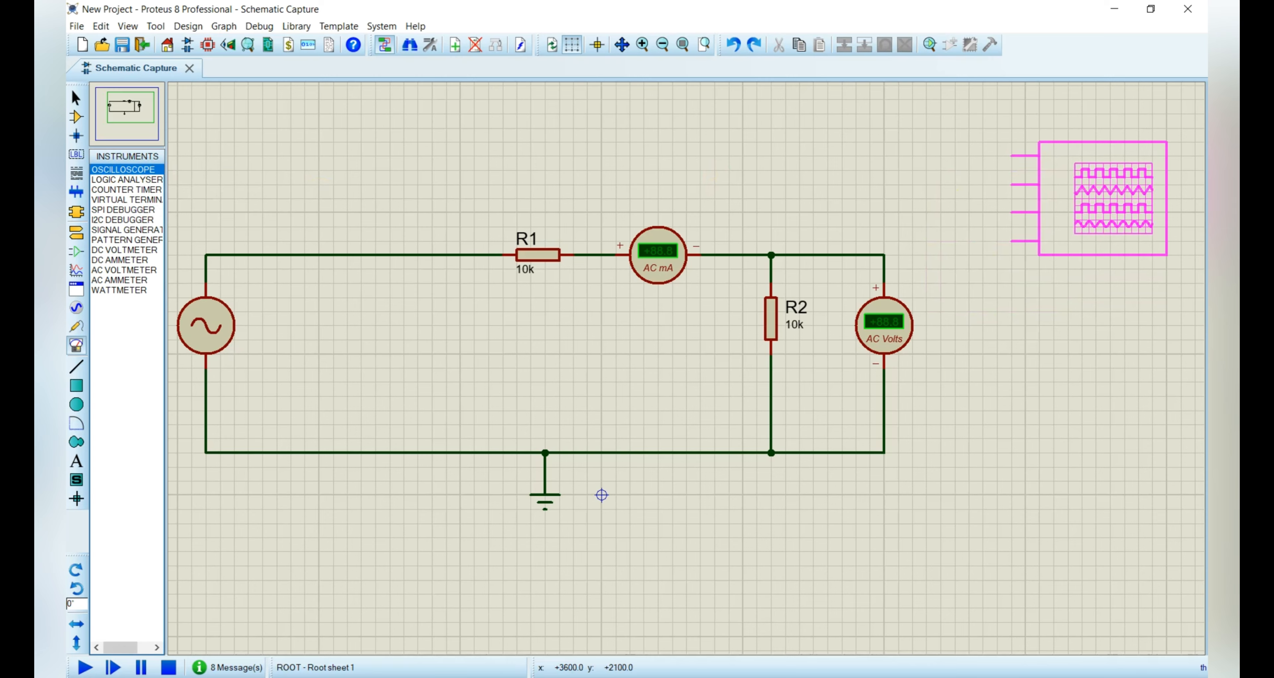
pyautogui.click(1113, 196)
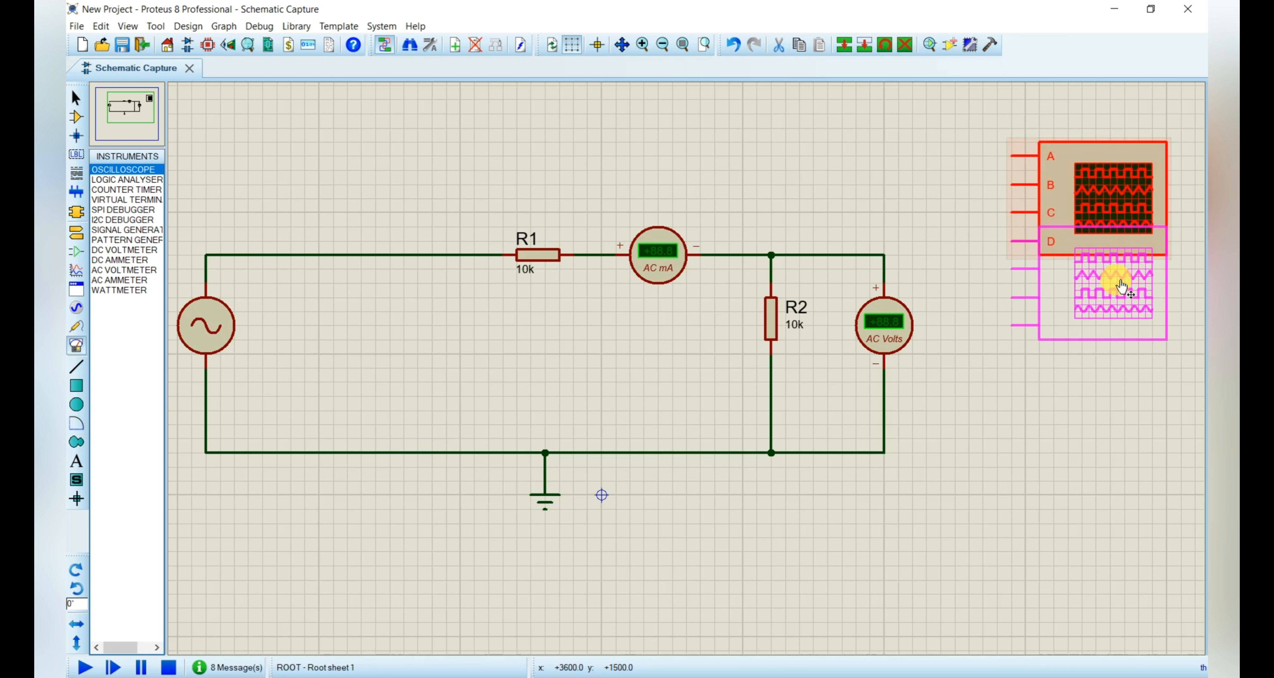
pyautogui.moveTo(1121, 287); pyautogui.dragTo(1122, 287)
pyautogui.click(937, 200)
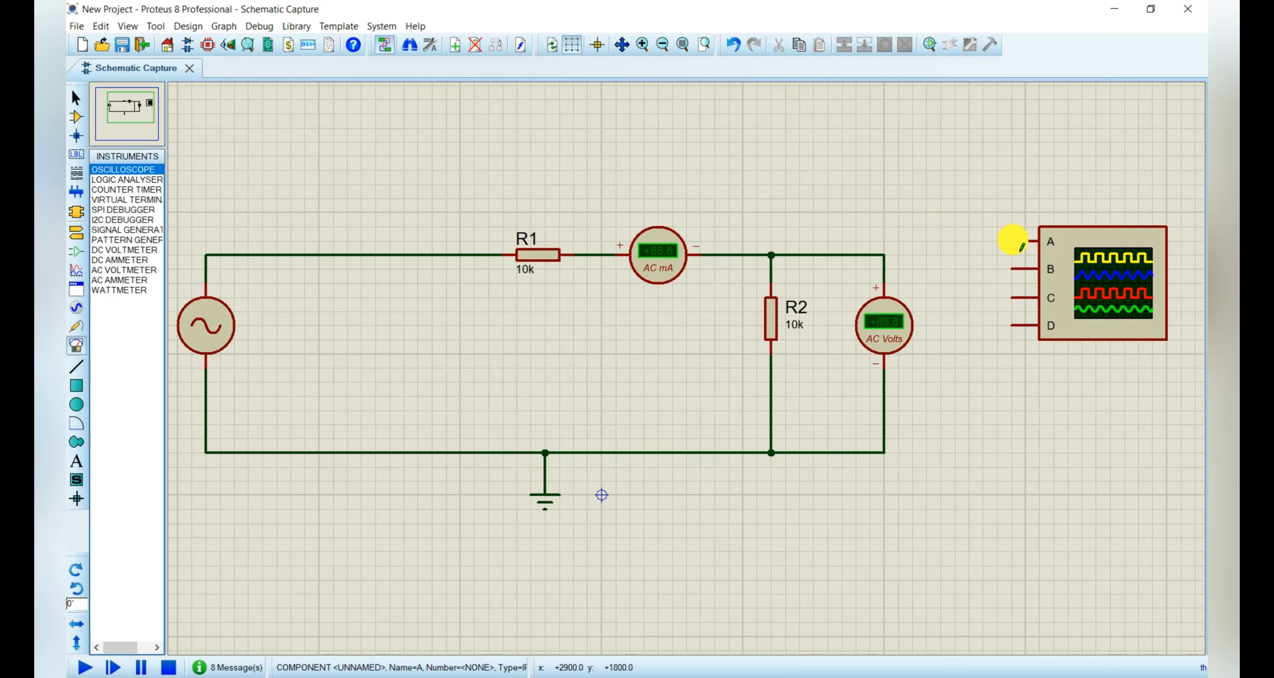
# Wire oscilloscope channel A to the alternator's upper terminal, channel B to the top node of R2, and channel C to the ground wire.
pyautogui.click(1013, 240)
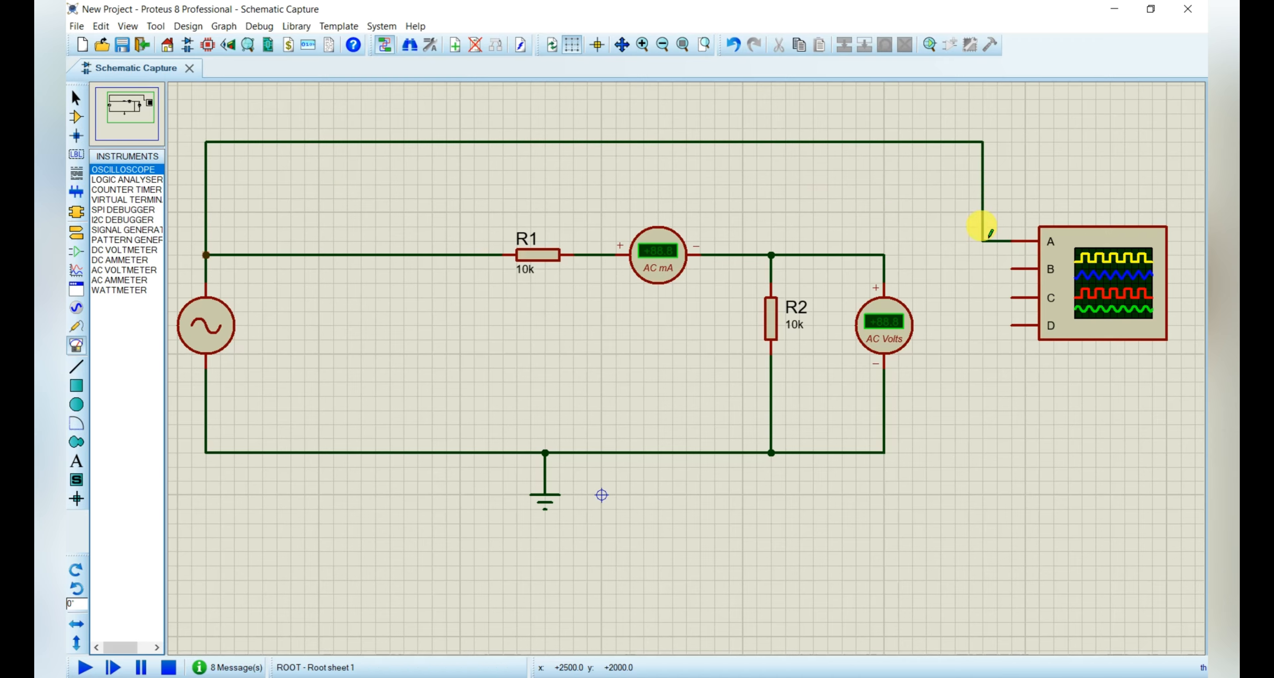
pyautogui.click(1011, 271)
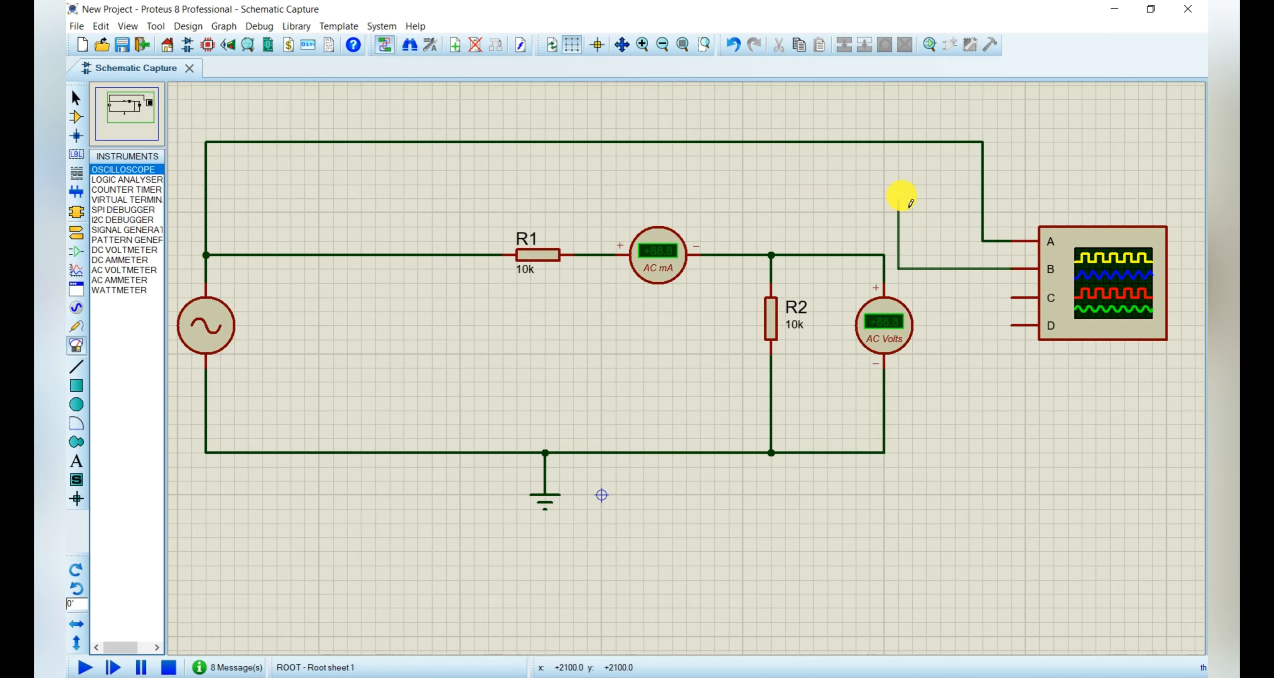
pyautogui.click(771, 255)
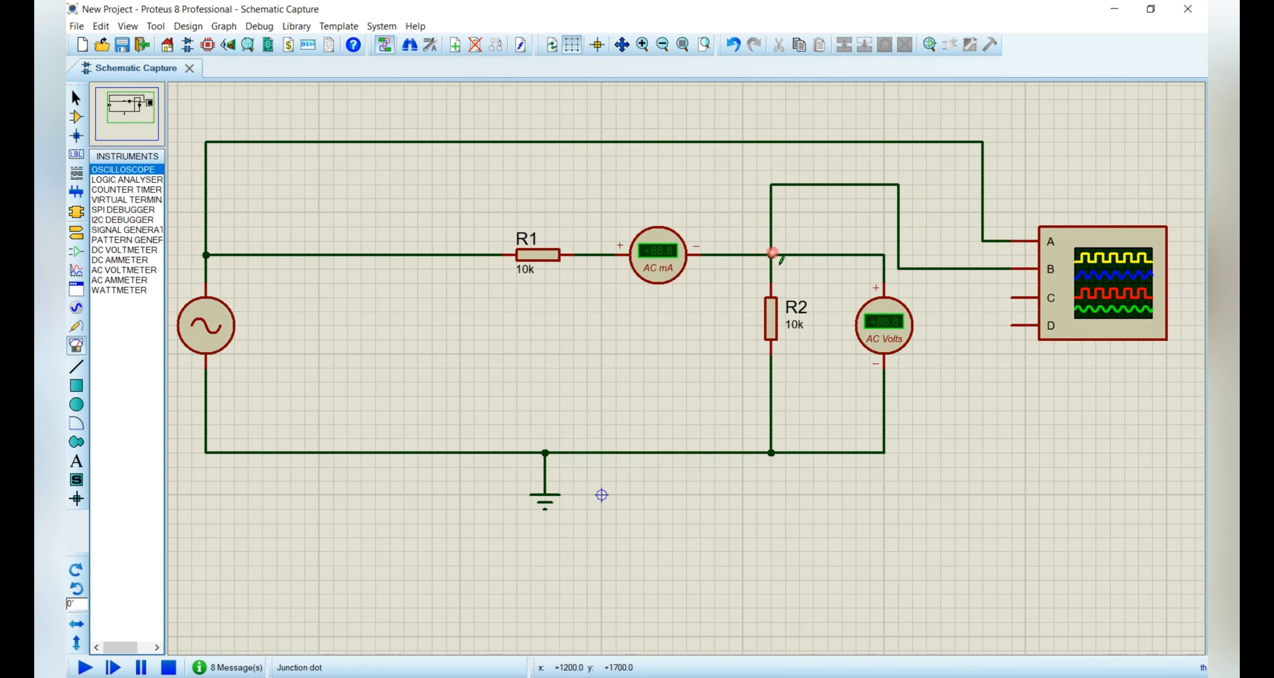
pyautogui.click(1012, 299)
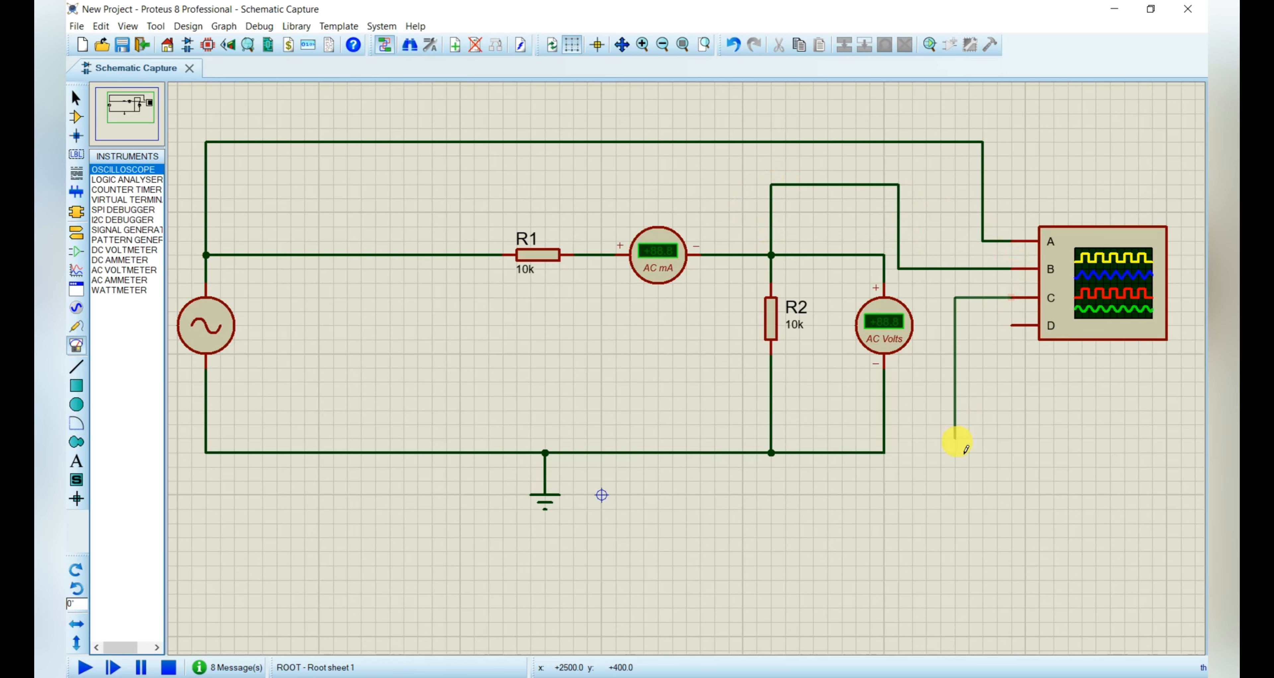
pyautogui.click(884, 452)
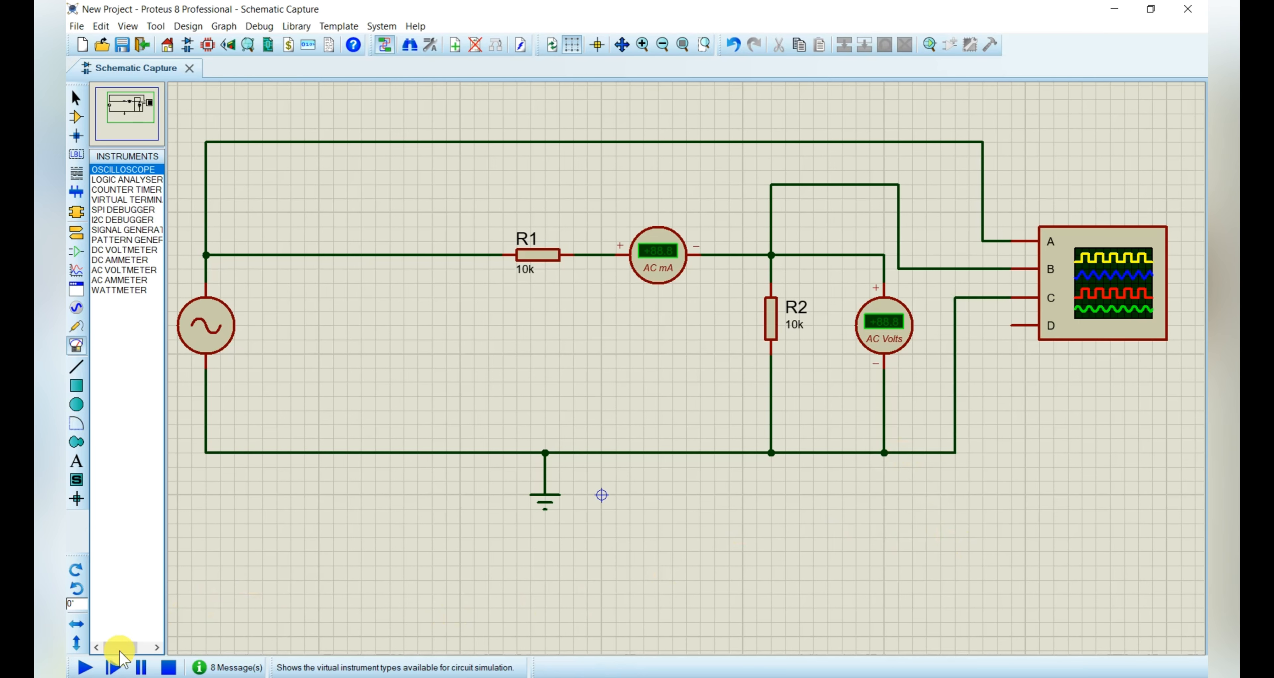
# Run the simulation and reposition the Digital Oscilloscope window over the schematic.
pyautogui.click(84, 669)
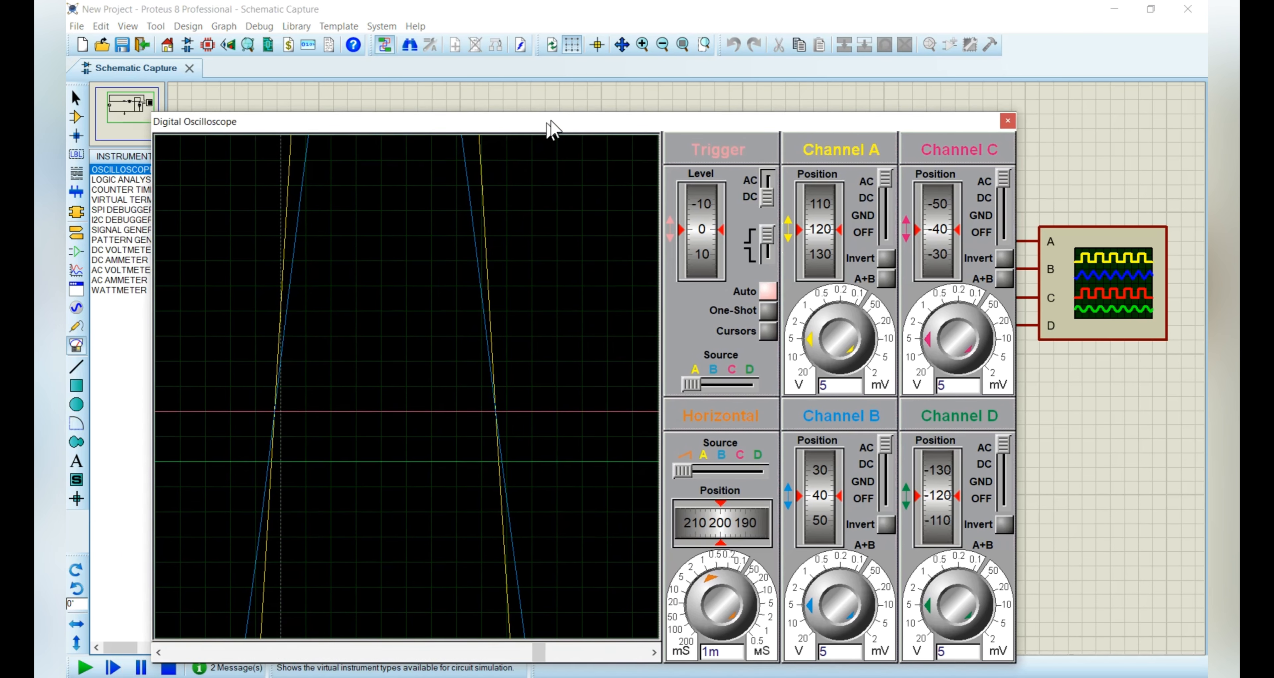
pyautogui.moveTo(553, 129); pyautogui.dragTo(594, 106)
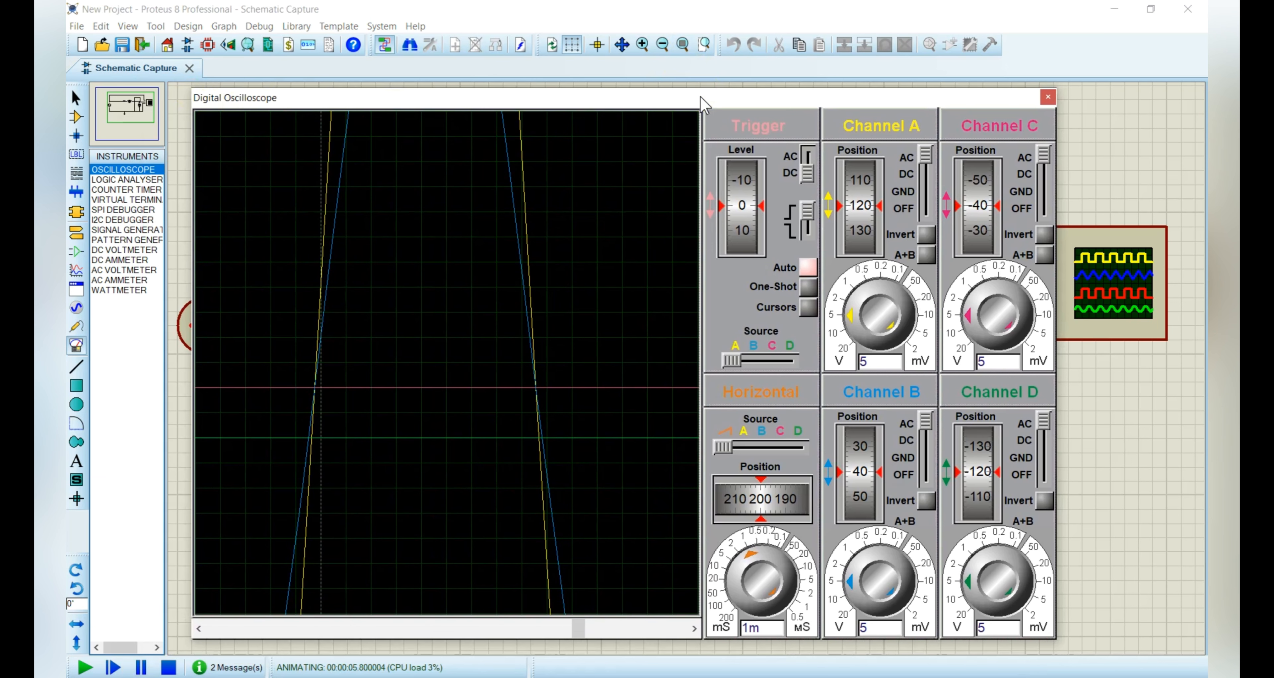
pyautogui.moveTo(708, 94); pyautogui.dragTo(756, 120)
pyautogui.click(840, 248)
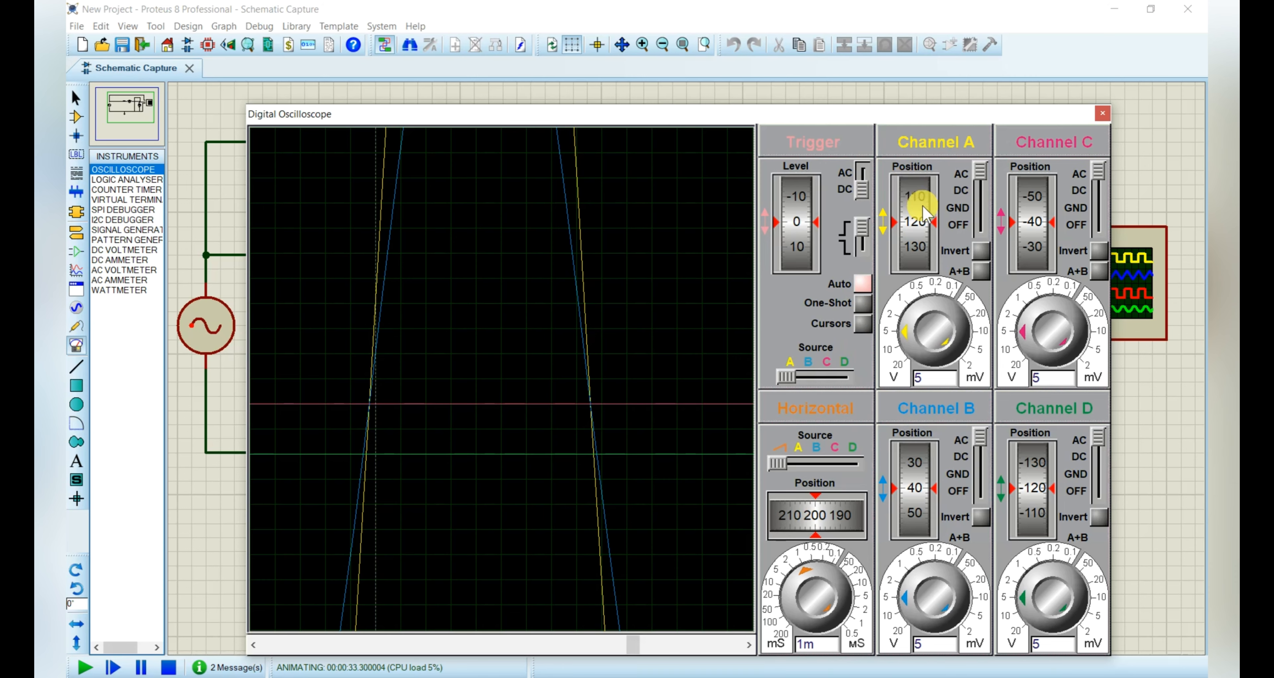
pyautogui.moveTo(826, 118); pyautogui.dragTo(769, 106)
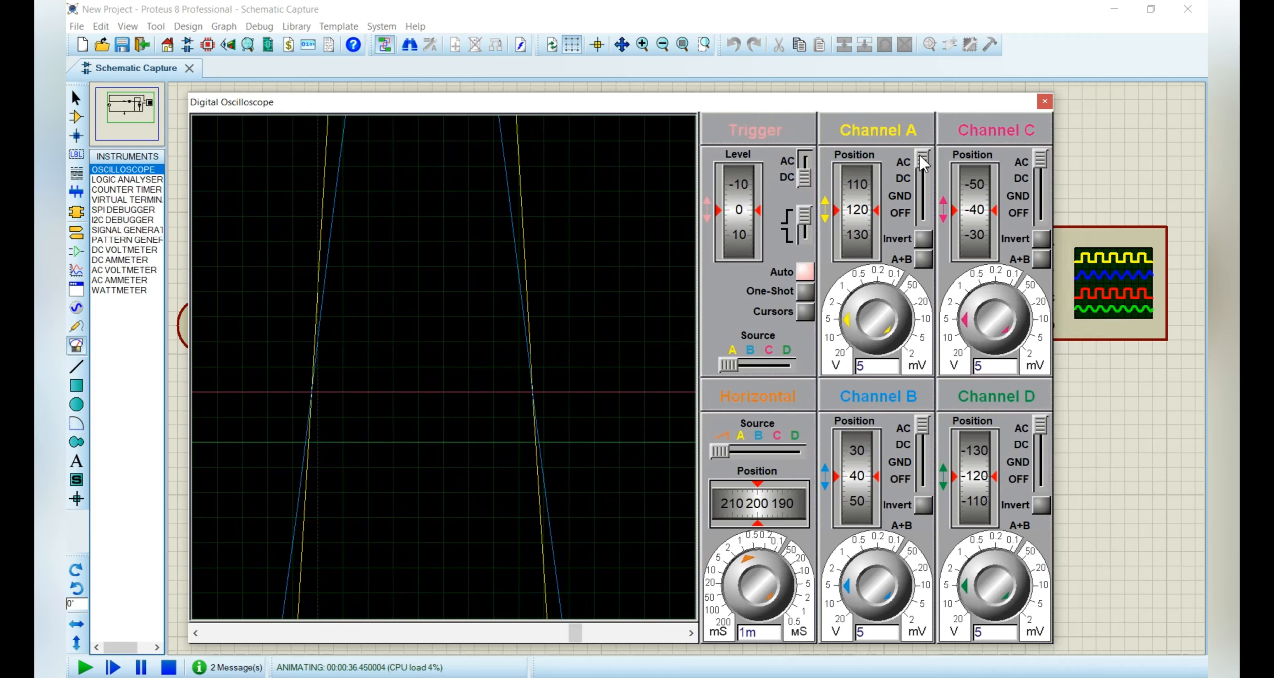
# Switch oscilloscope channels A, C, B and D to OFF.
pyautogui.moveTo(923, 161); pyautogui.dragTo(924, 213)
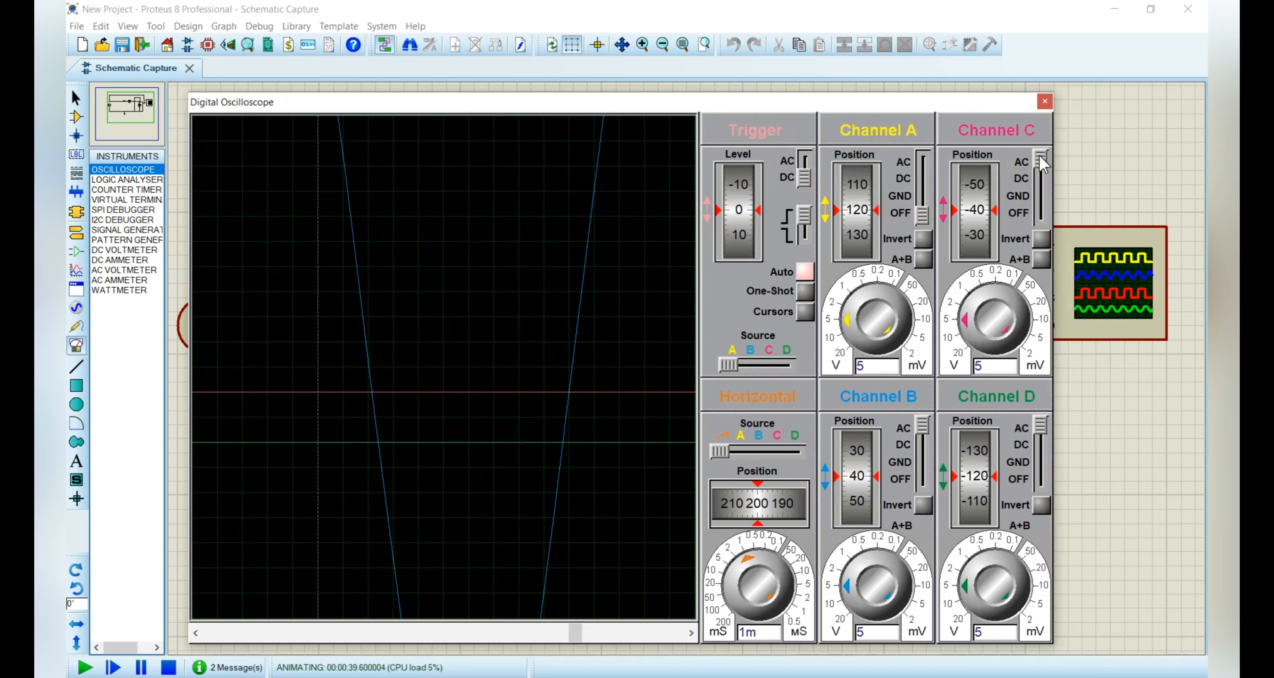
pyautogui.moveTo(1041, 164); pyautogui.dragTo(1041, 214)
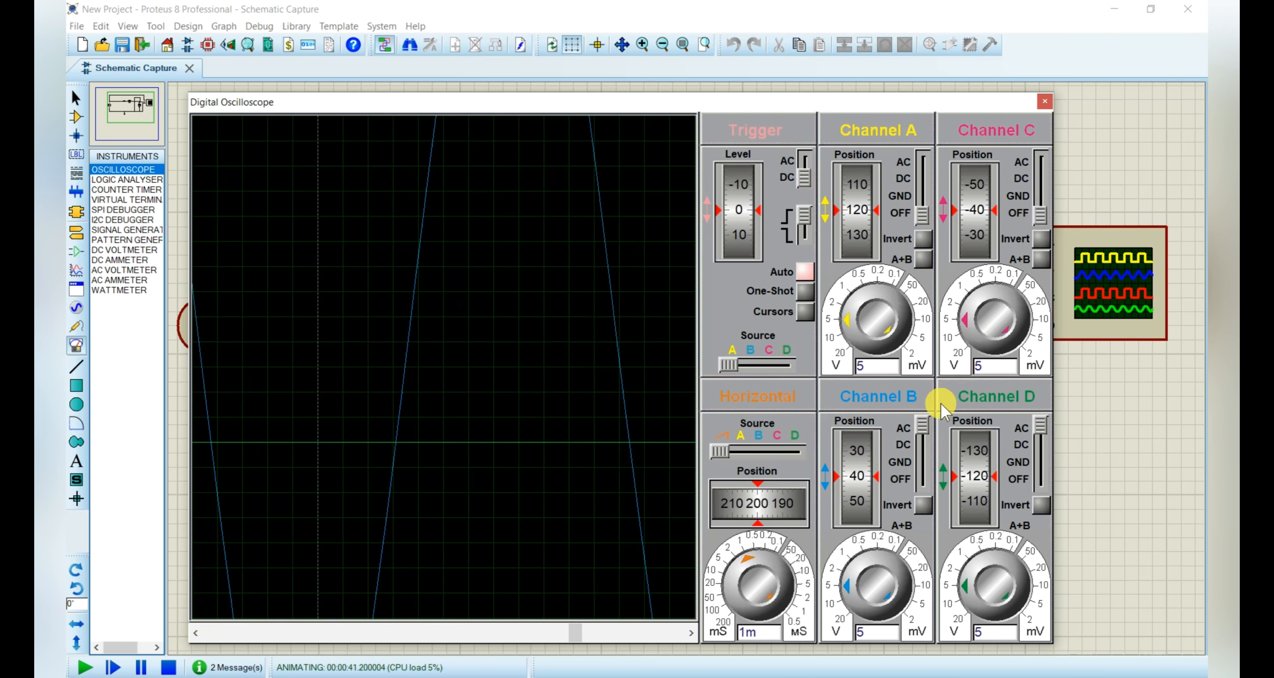
pyautogui.moveTo(924, 424); pyautogui.dragTo(924, 479)
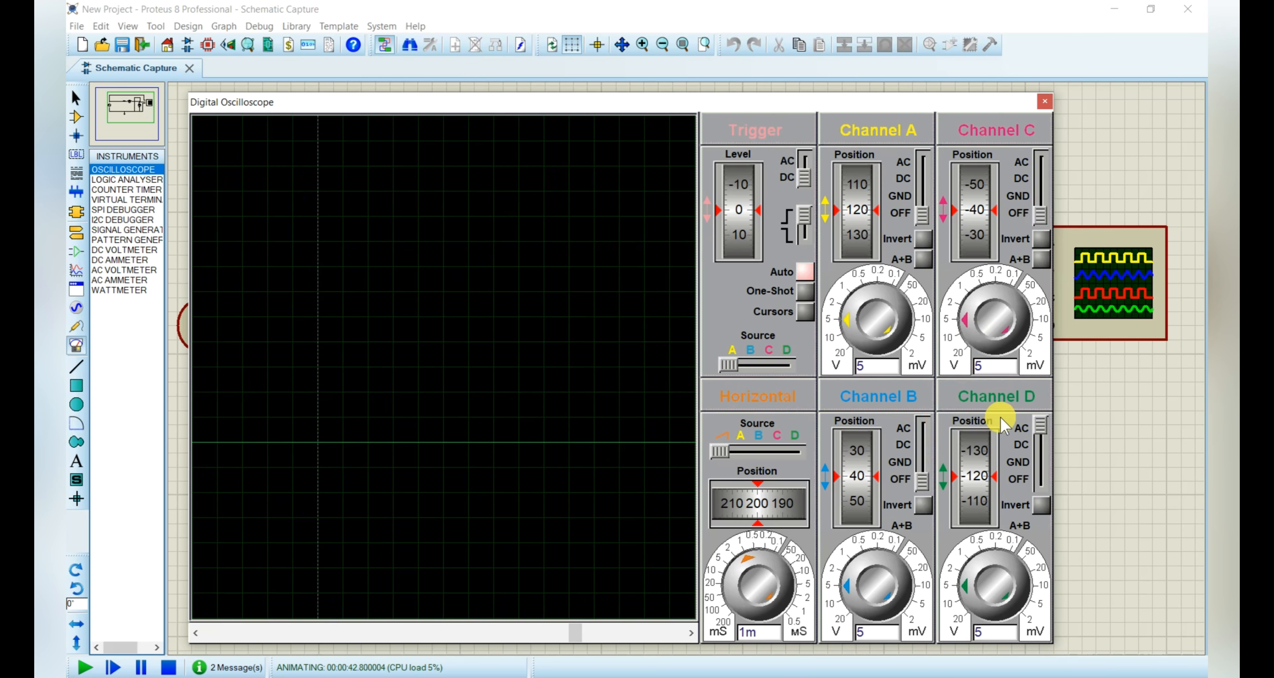
pyautogui.moveTo(1042, 424); pyautogui.dragTo(1043, 499)
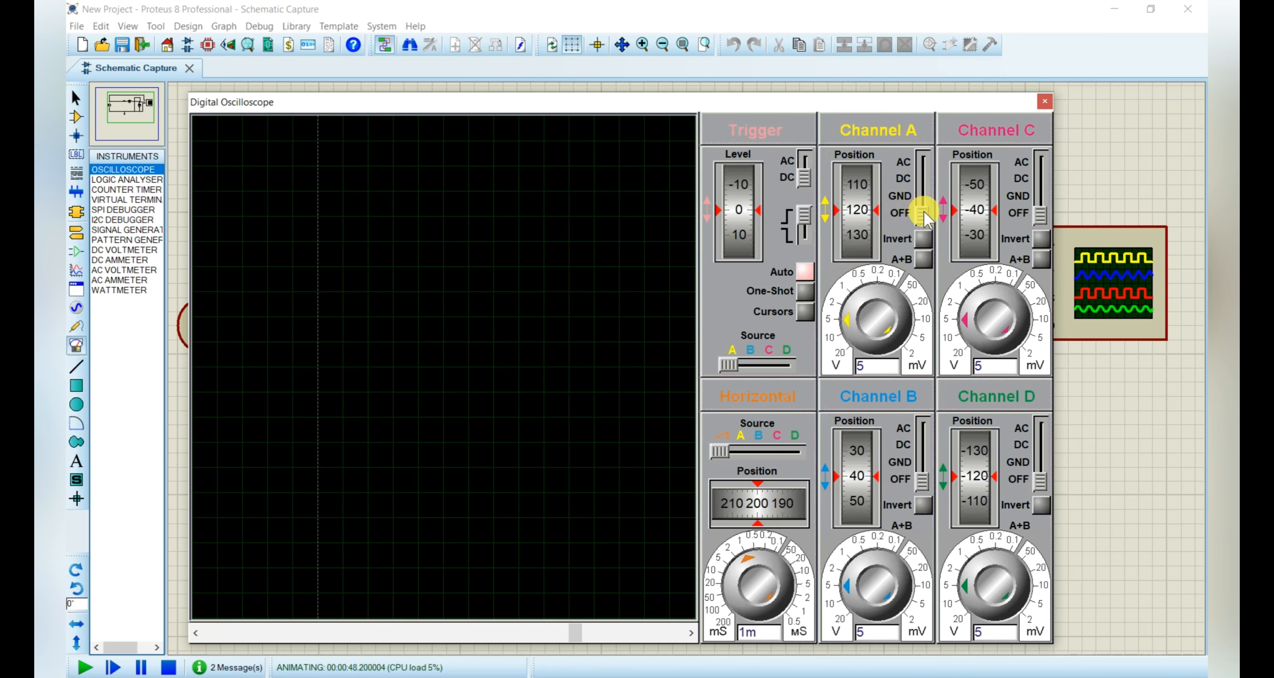
# Switch channel A back to AC coupling and adjust its vertical scale to about 49.33 V so the whole sine wave fits the display.
pyautogui.moveTo(923, 214); pyautogui.dragTo(924, 166)
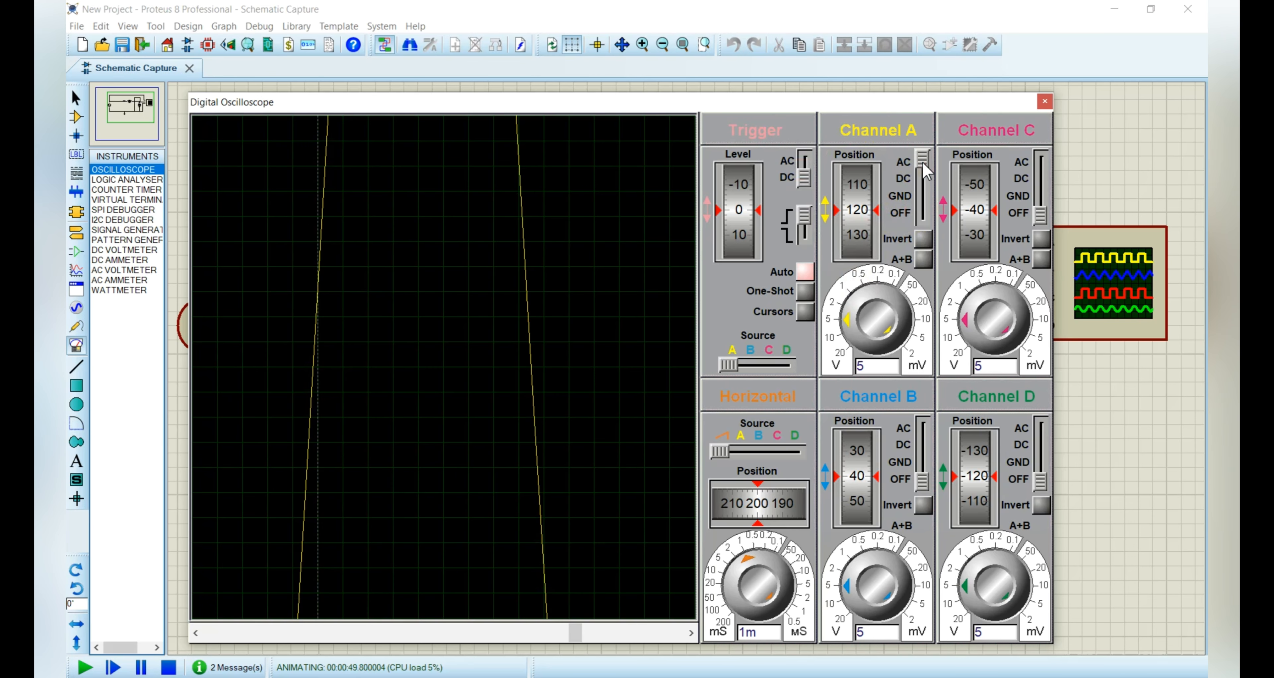
pyautogui.click(852, 320)
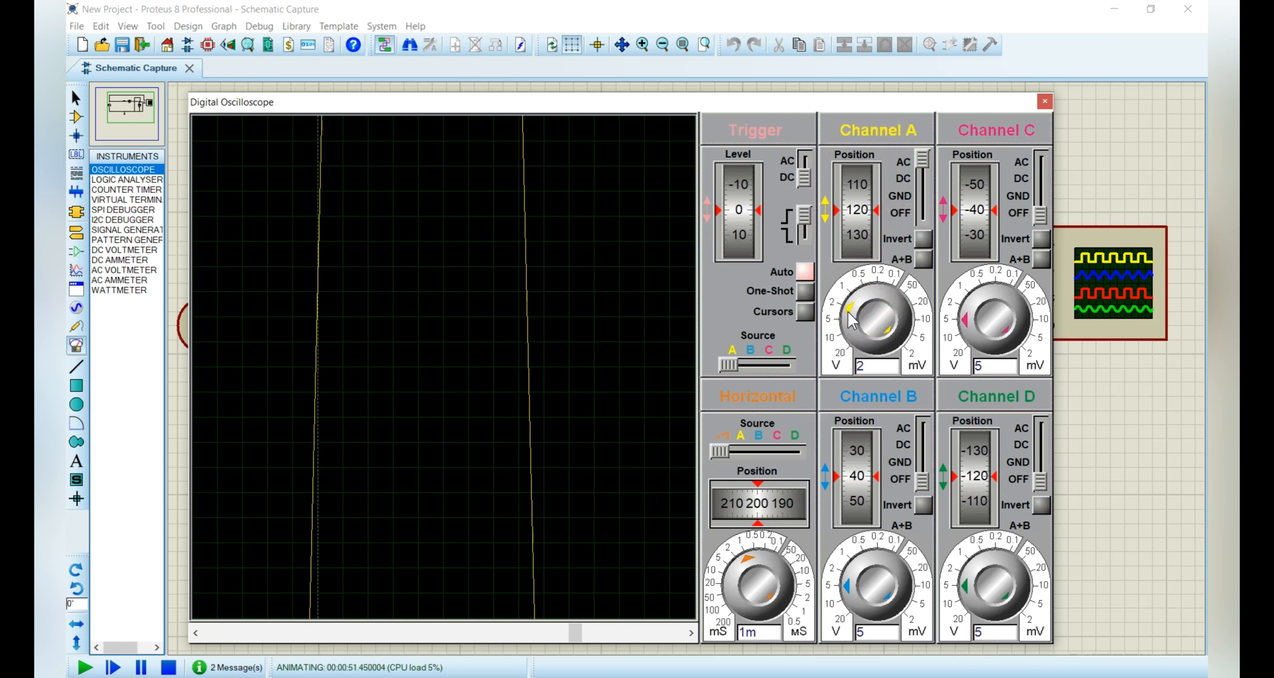
pyautogui.click(860, 315)
pyautogui.moveTo(861, 303)
pyautogui.mouseDown()
pyautogui.moveTo(858, 342)
pyautogui.moveTo(891, 356)
pyautogui.moveTo(881, 320)
pyautogui.mouseUp()
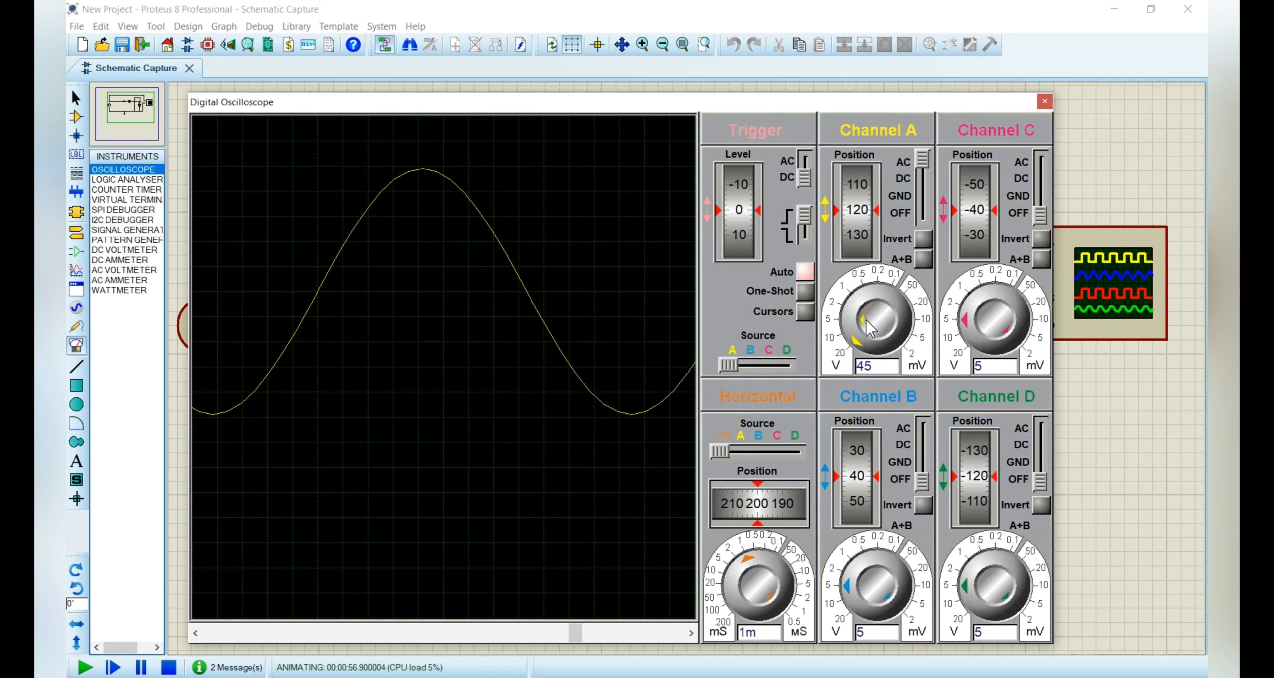
pyautogui.moveTo(871, 324); pyautogui.dragTo(874, 336)
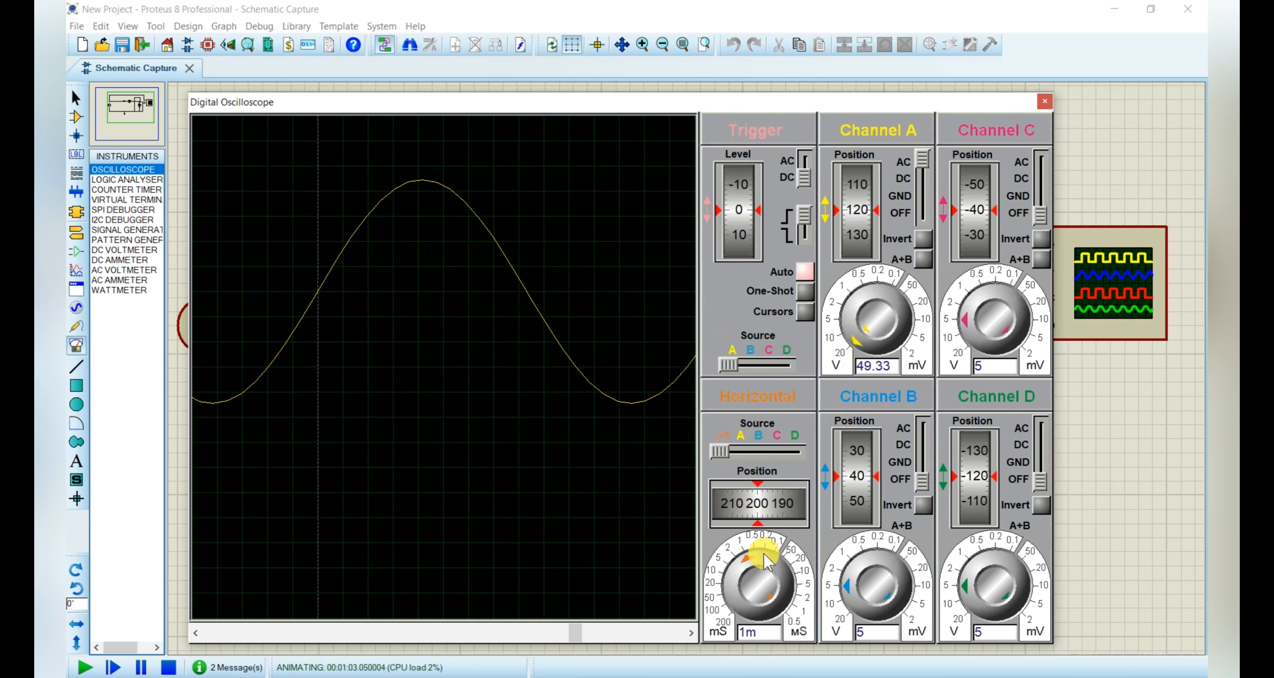
# Set the oscilloscope's horizontal time base to about 13.42 ms and switch channel B to AC coupling.
pyautogui.moveTo(748, 561)
pyautogui.mouseDown()
pyautogui.moveTo(737, 589)
pyautogui.moveTo(762, 601)
pyautogui.moveTo(725, 585)
pyautogui.moveTo(734, 596)
pyautogui.moveTo(730, 580)
pyautogui.moveTo(764, 586)
pyautogui.moveTo(777, 557)
pyautogui.mouseUp()
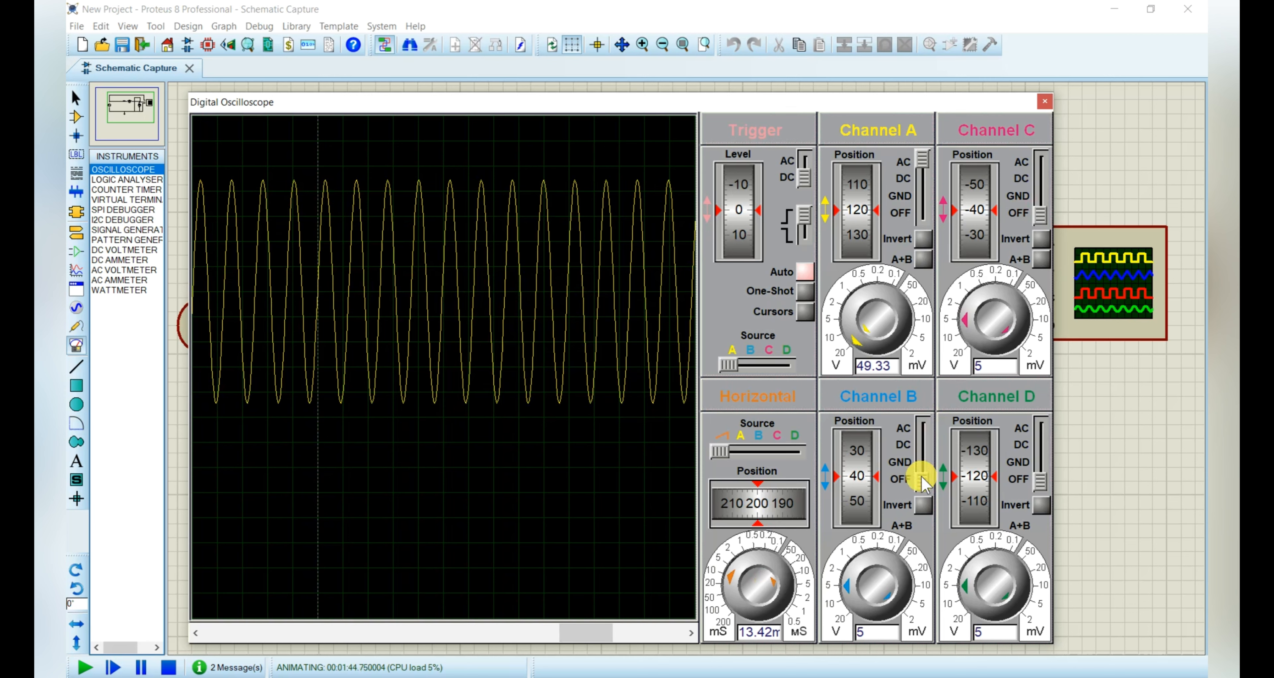
pyautogui.moveTo(923, 487); pyautogui.dragTo(925, 442)
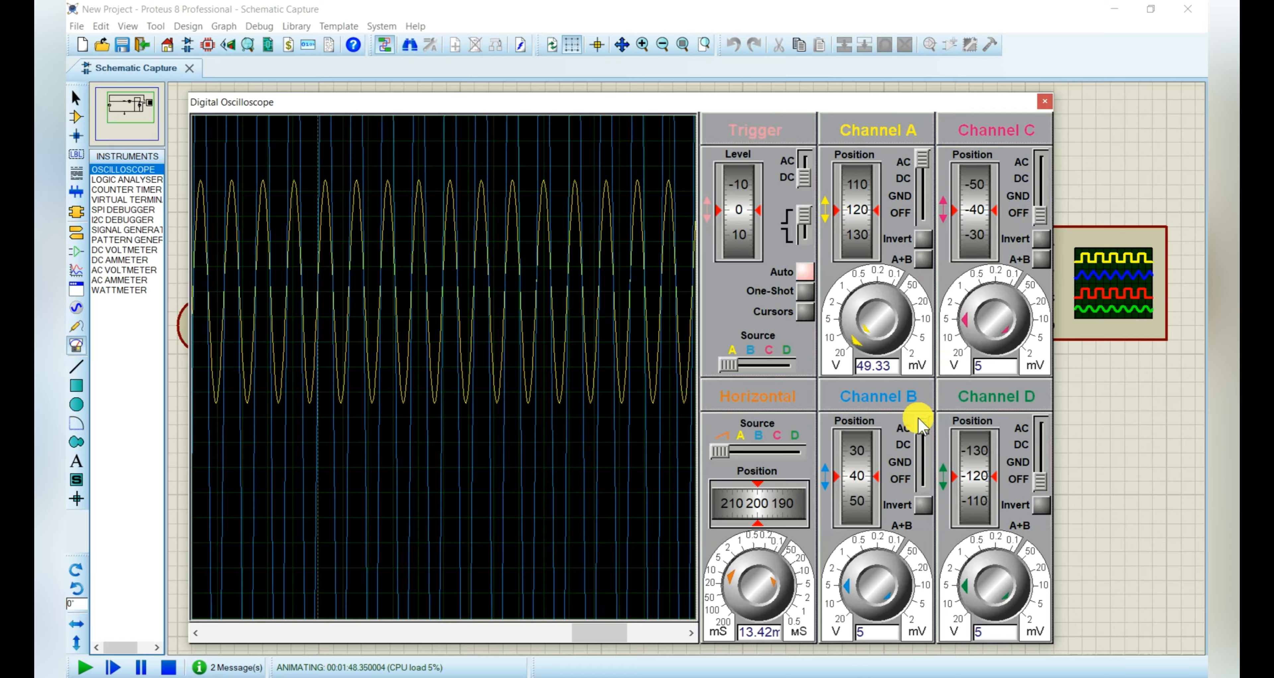
# Set the vertical scales of channels A and B to 50 V and shift their positions so both sine waves share one centre line.
pyautogui.click(857, 602)
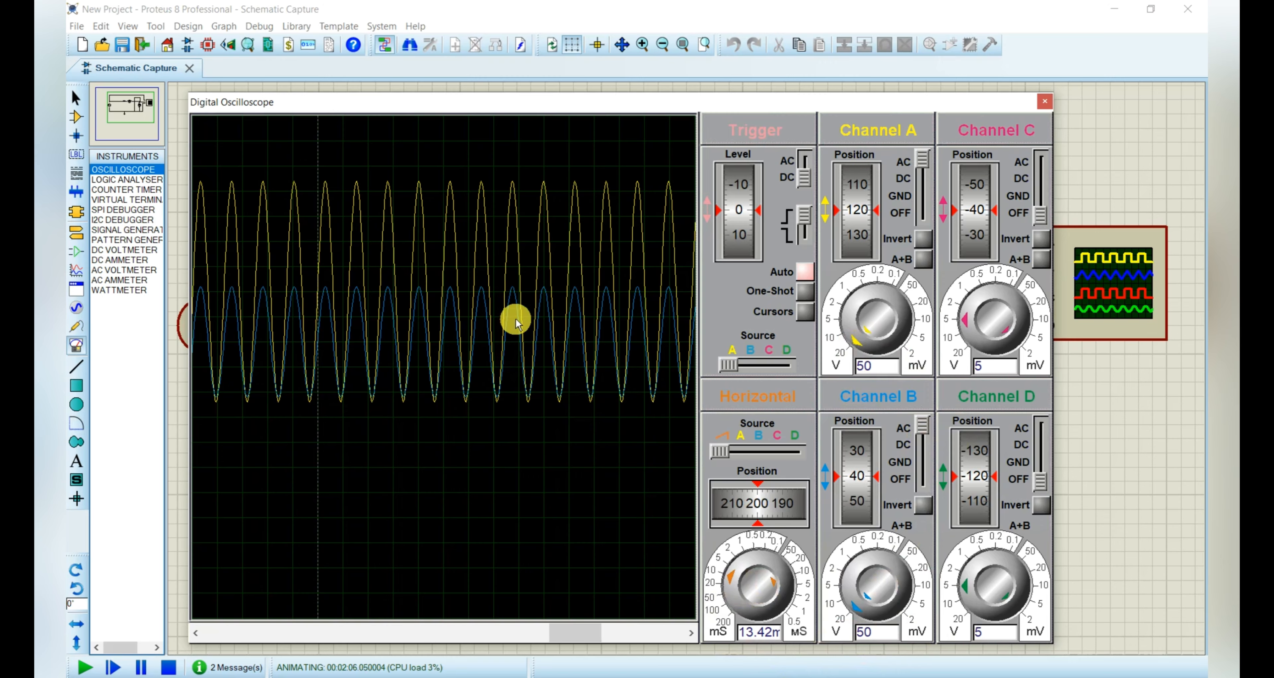
pyautogui.moveTo(858, 206); pyautogui.dragTo(857, 240)
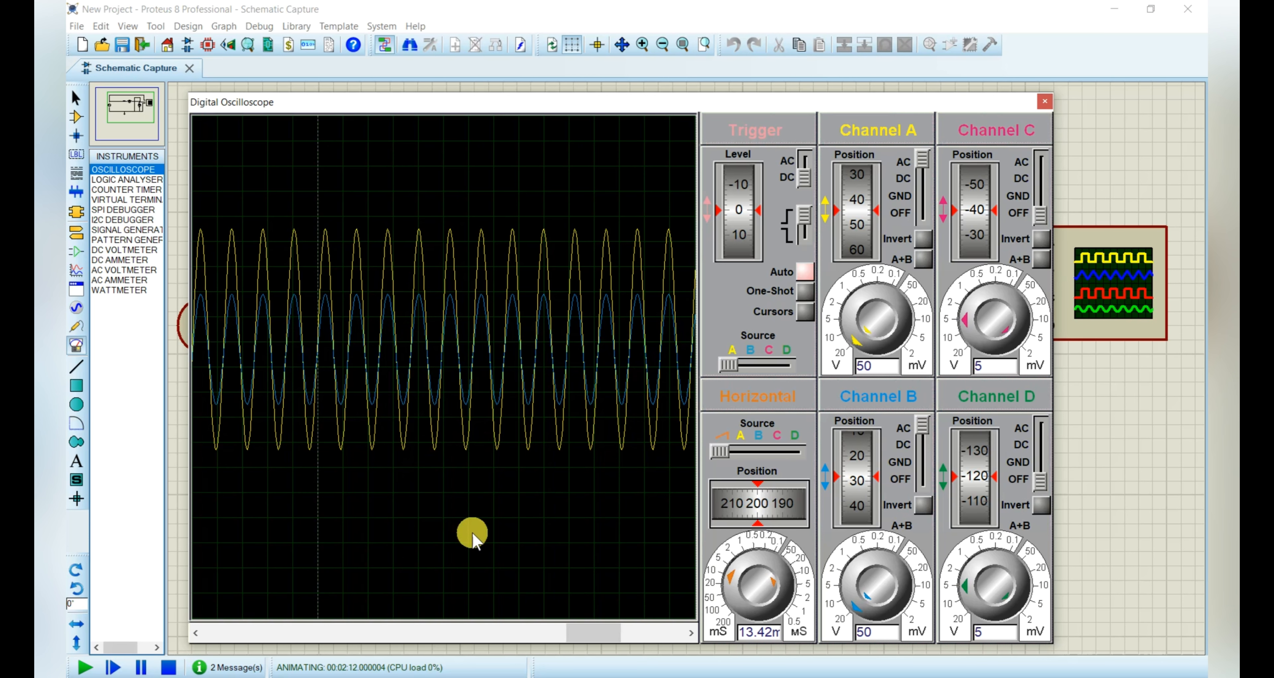
# Stop the simulation and run it again with the schematic and its AC meters in view.
pyautogui.click(168, 668)
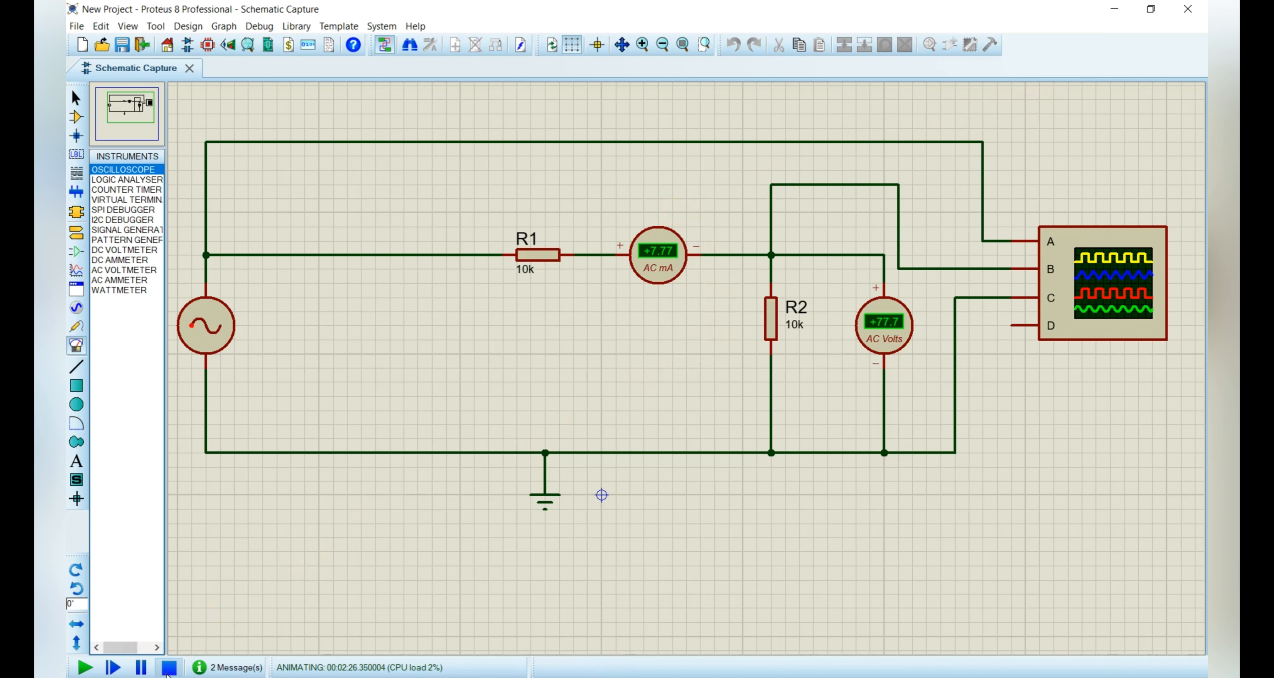
pyautogui.click(1091, 270)
pyautogui.click(1056, 151)
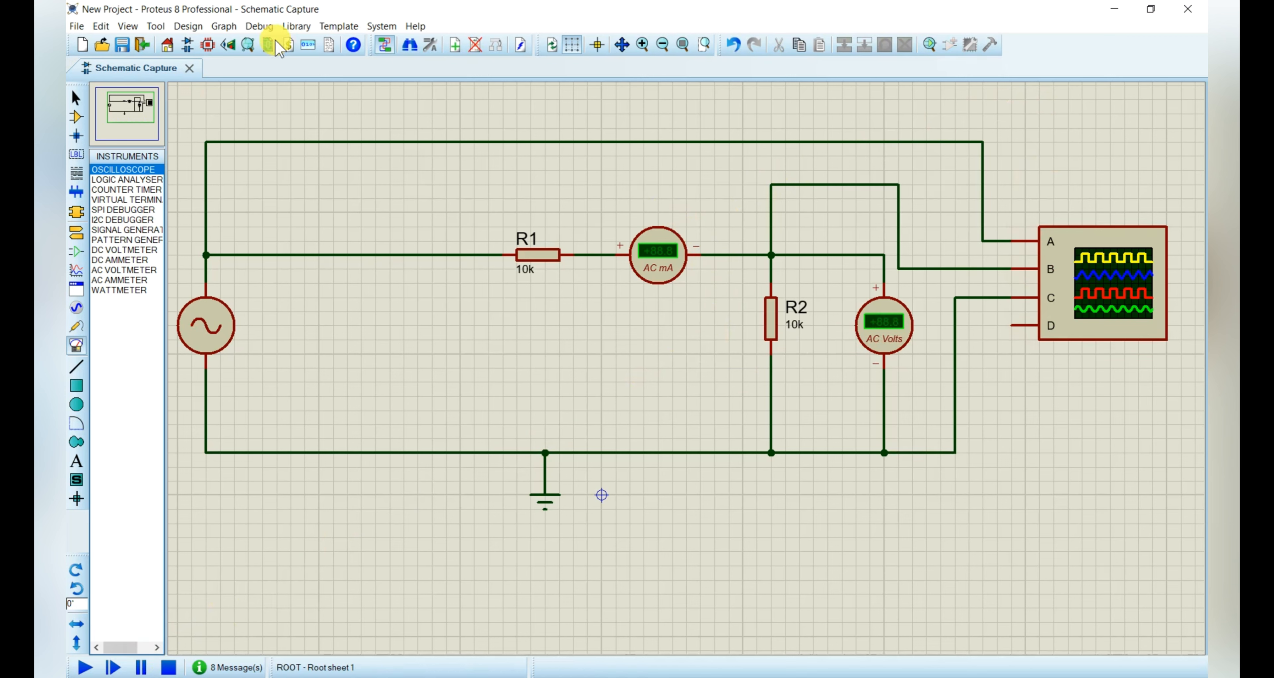
pyautogui.click(84, 667)
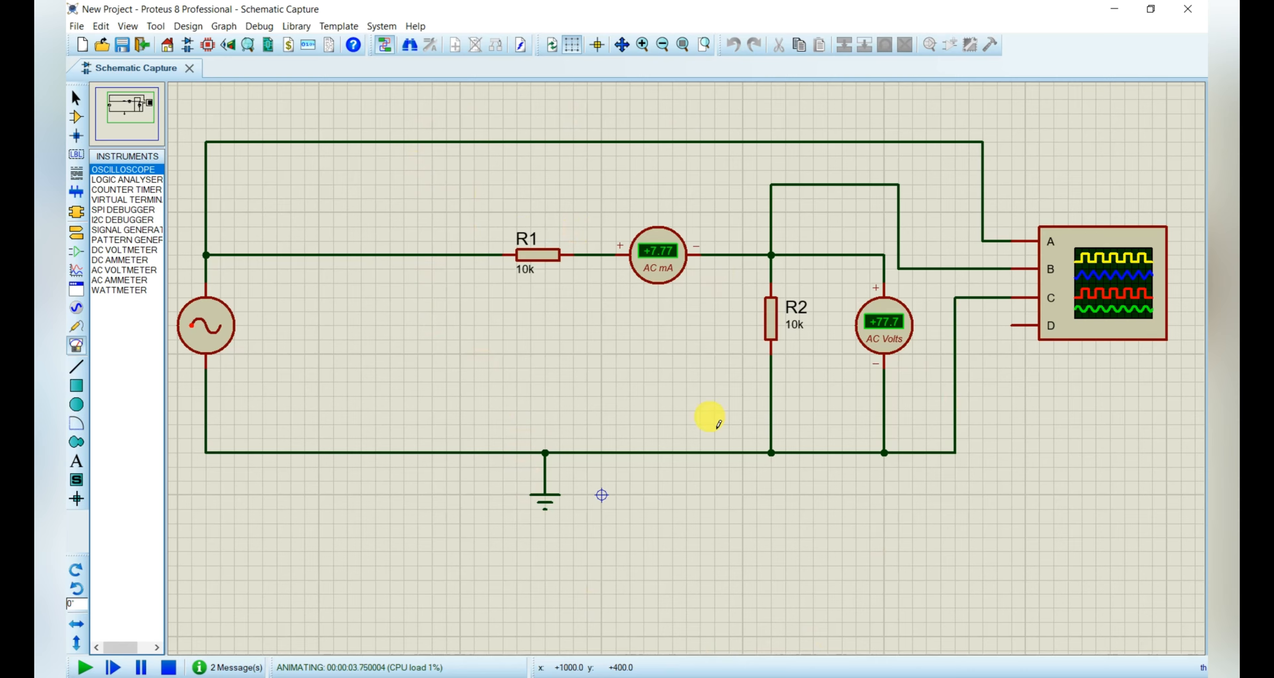
# View the channel waveforms in the Digital Oscilloscope window of the running circuit, and stop the simulation.
pyautogui.click(267, 28)
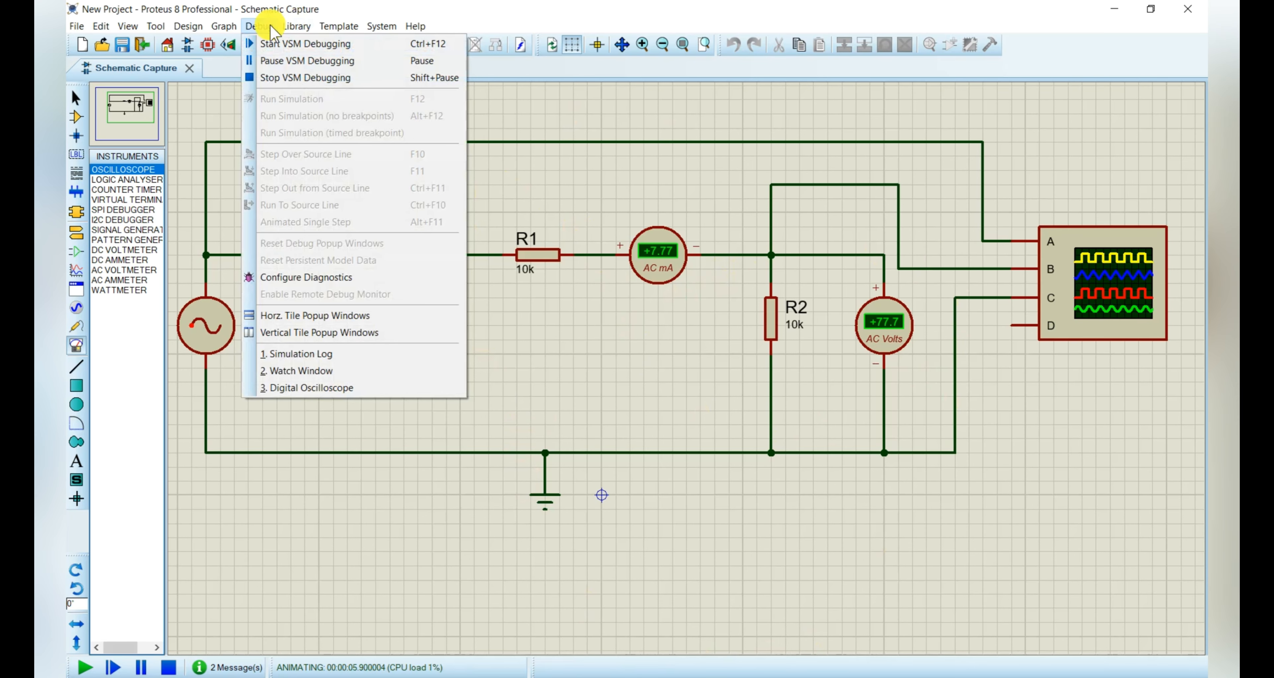
pyautogui.click(319, 390)
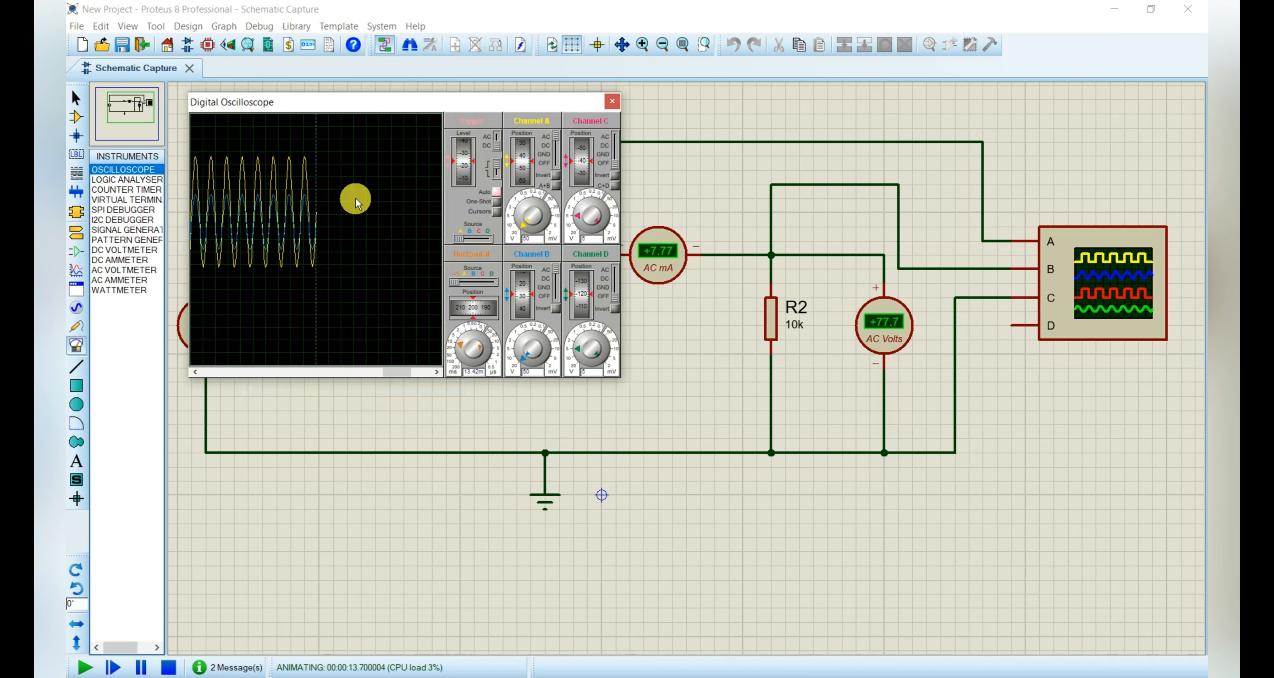
pyautogui.moveTo(296, 107); pyautogui.dragTo(507, 159)
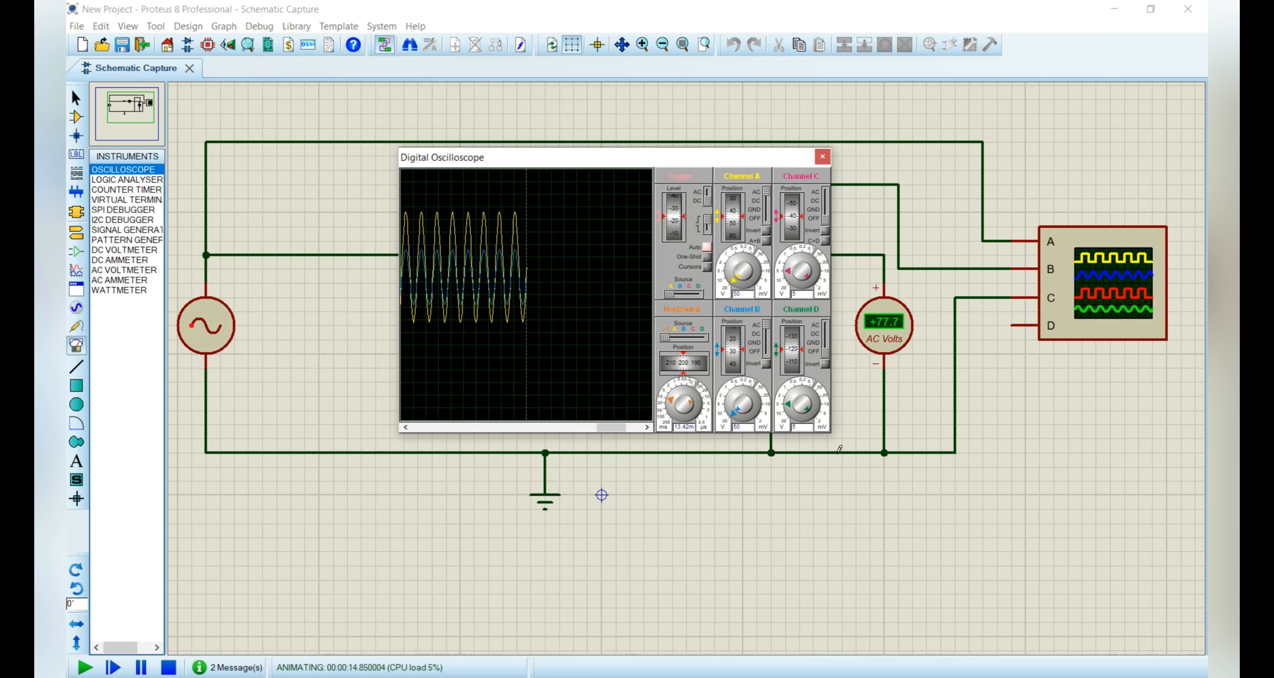
pyautogui.click(732, 137)
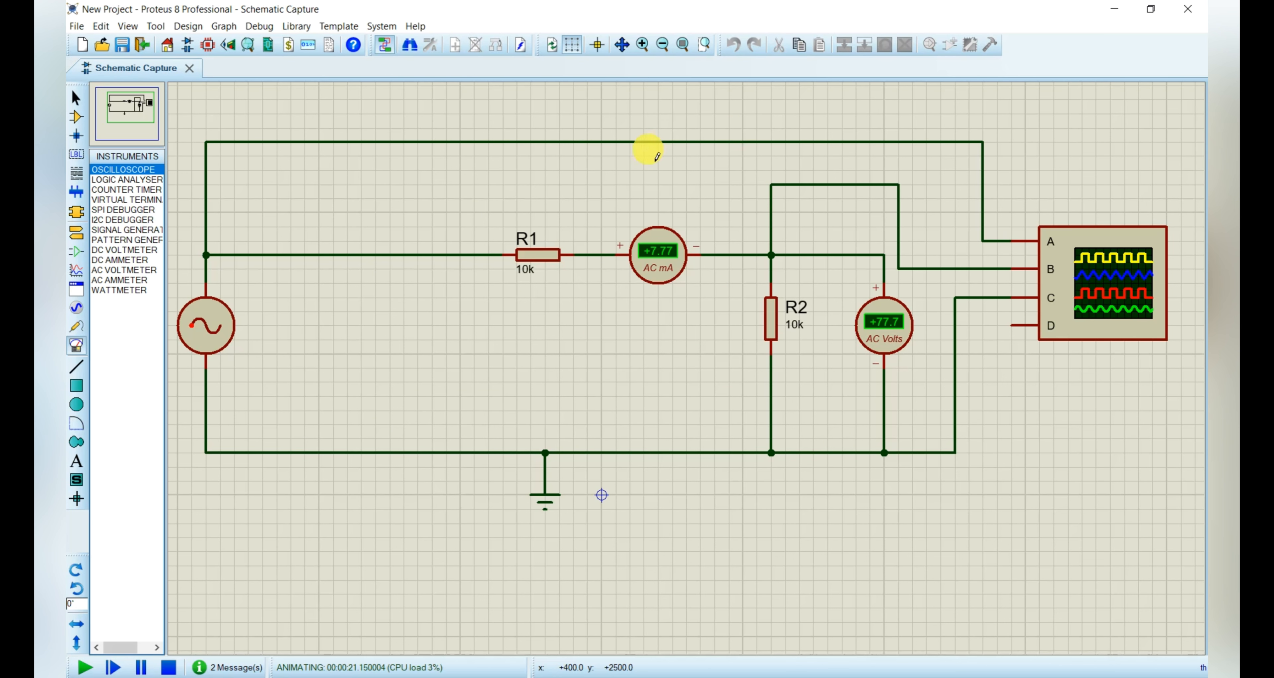
pyautogui.click(169, 667)
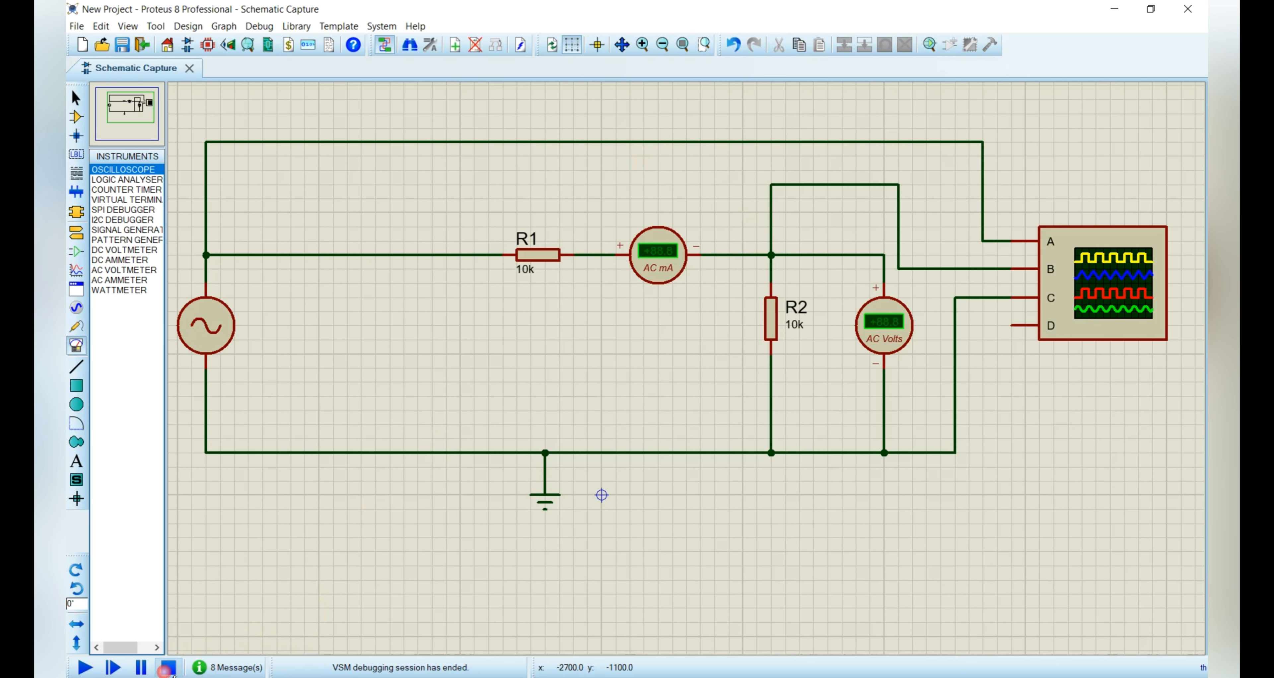
pyautogui.rightClick(1105, 328)
pyautogui.rightClick(1098, 271)
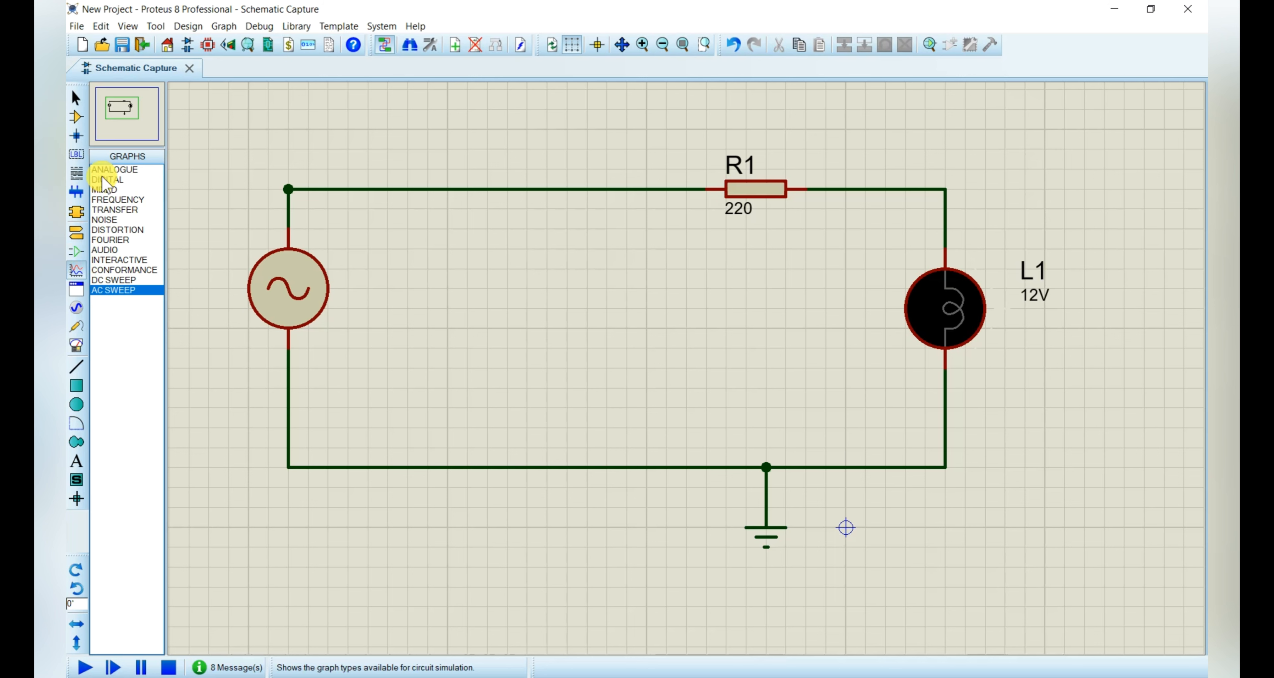
# Look through the available simulation graph types from ANALOGUE through AC SWEEP.
pyautogui.click(111, 170)
pyautogui.click(109, 180)
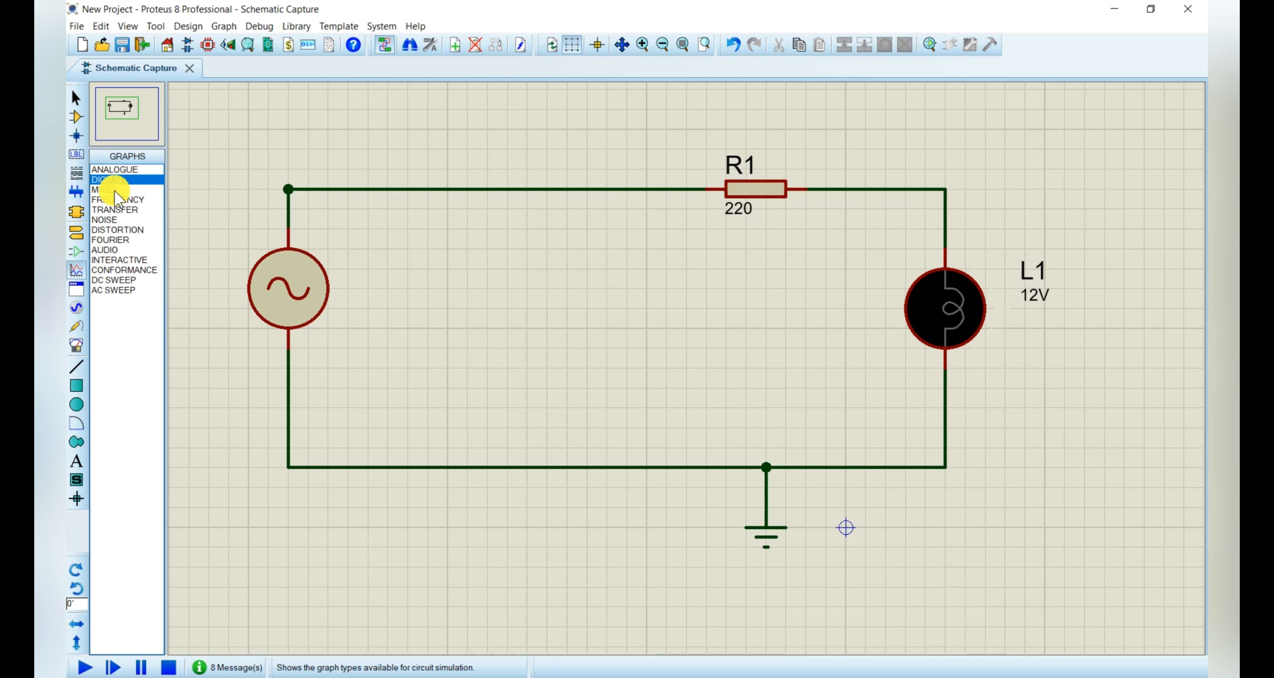
pyautogui.click(115, 191)
pyautogui.click(132, 200)
pyautogui.click(139, 212)
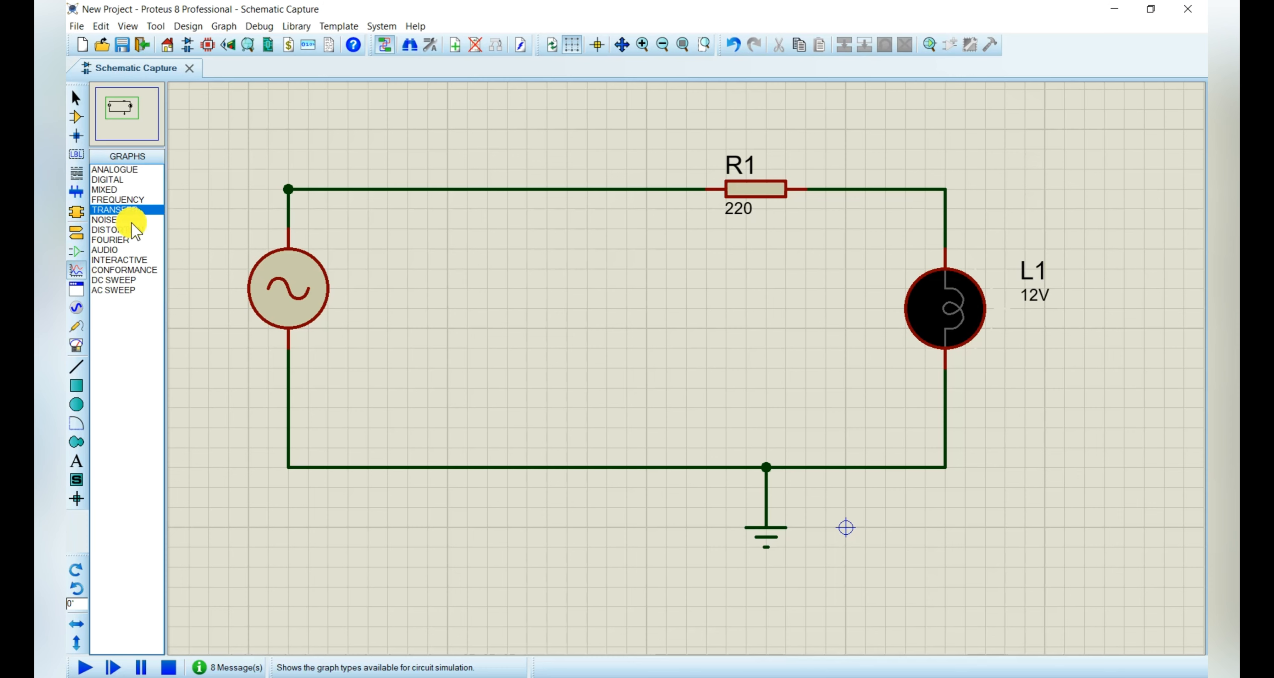
pyautogui.click(132, 221)
pyautogui.click(130, 231)
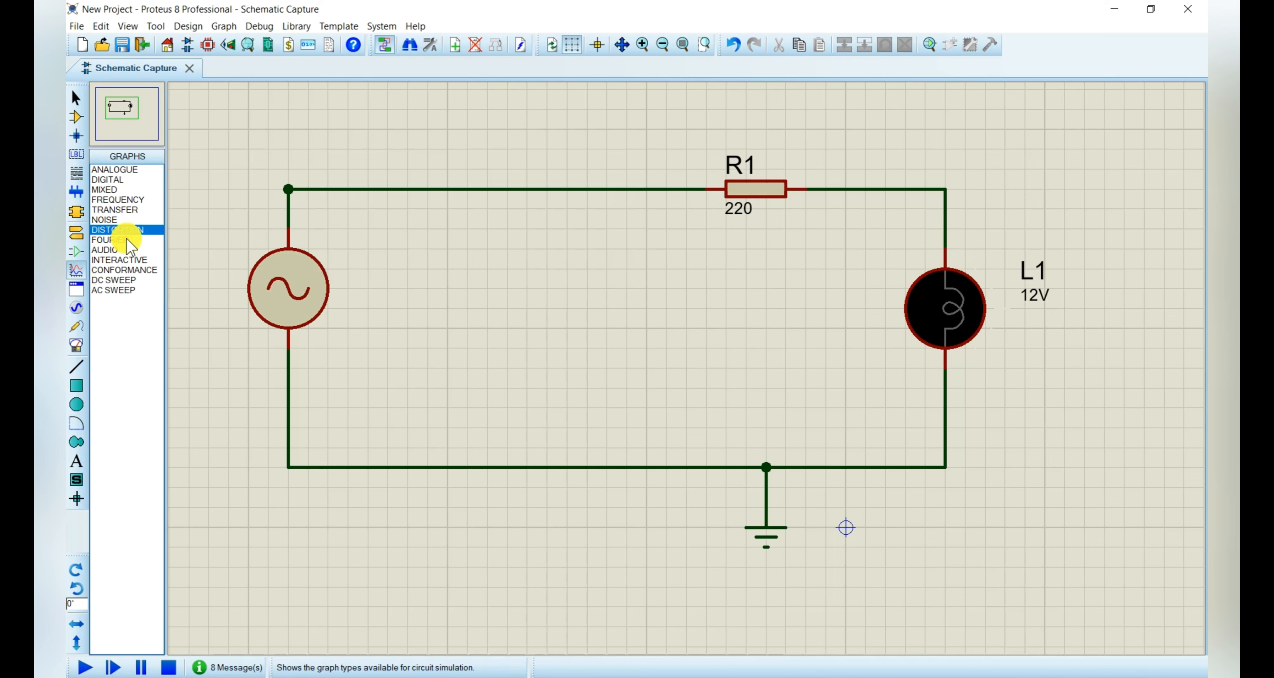
pyautogui.click(128, 240)
pyautogui.click(132, 250)
pyautogui.click(137, 260)
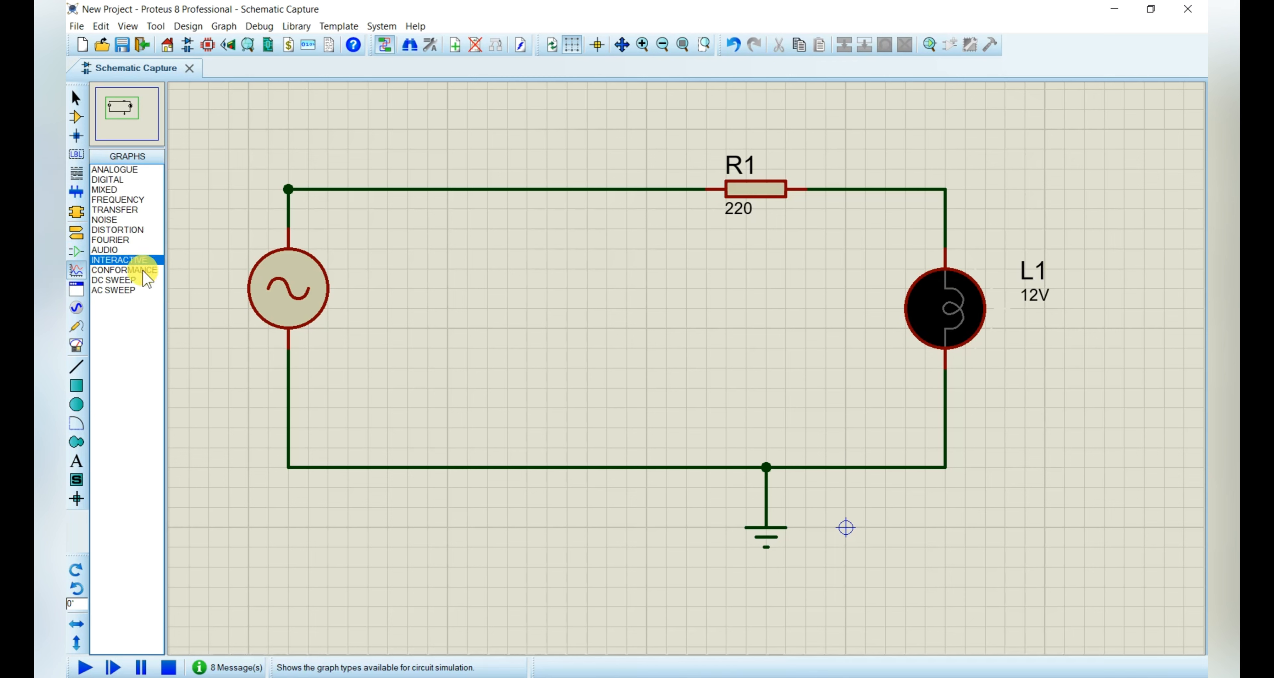
pyautogui.click(139, 271)
pyautogui.click(138, 280)
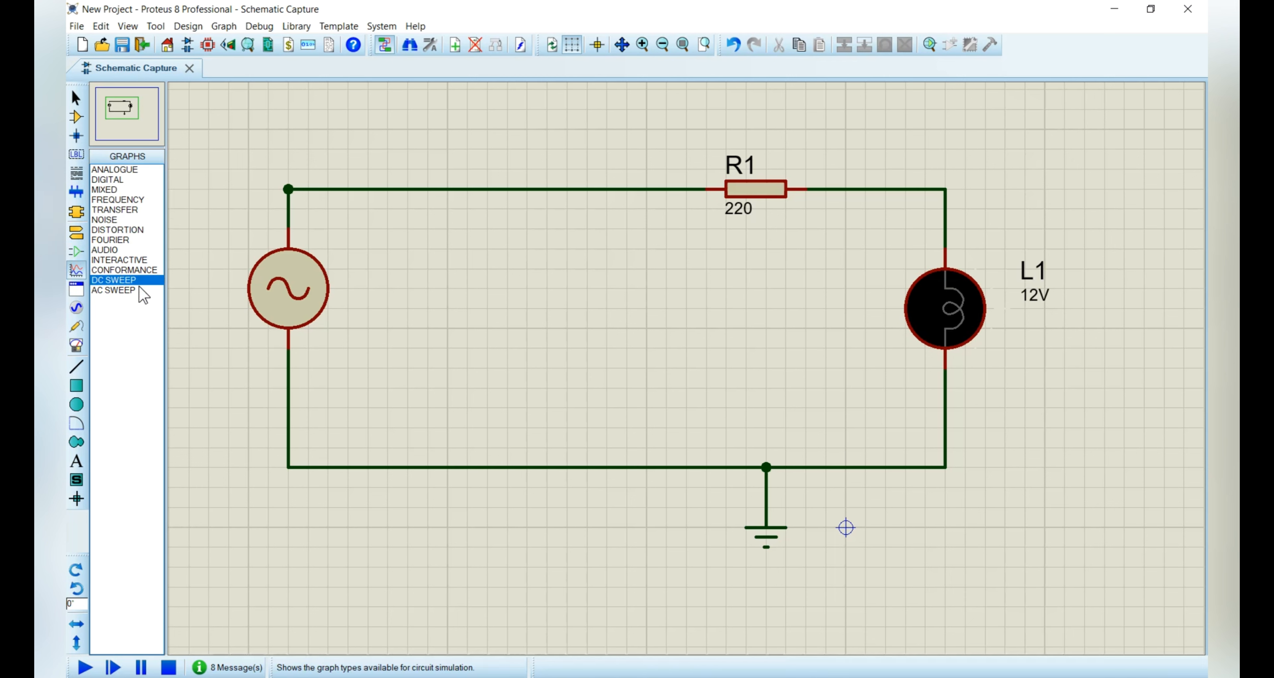
pyautogui.click(140, 291)
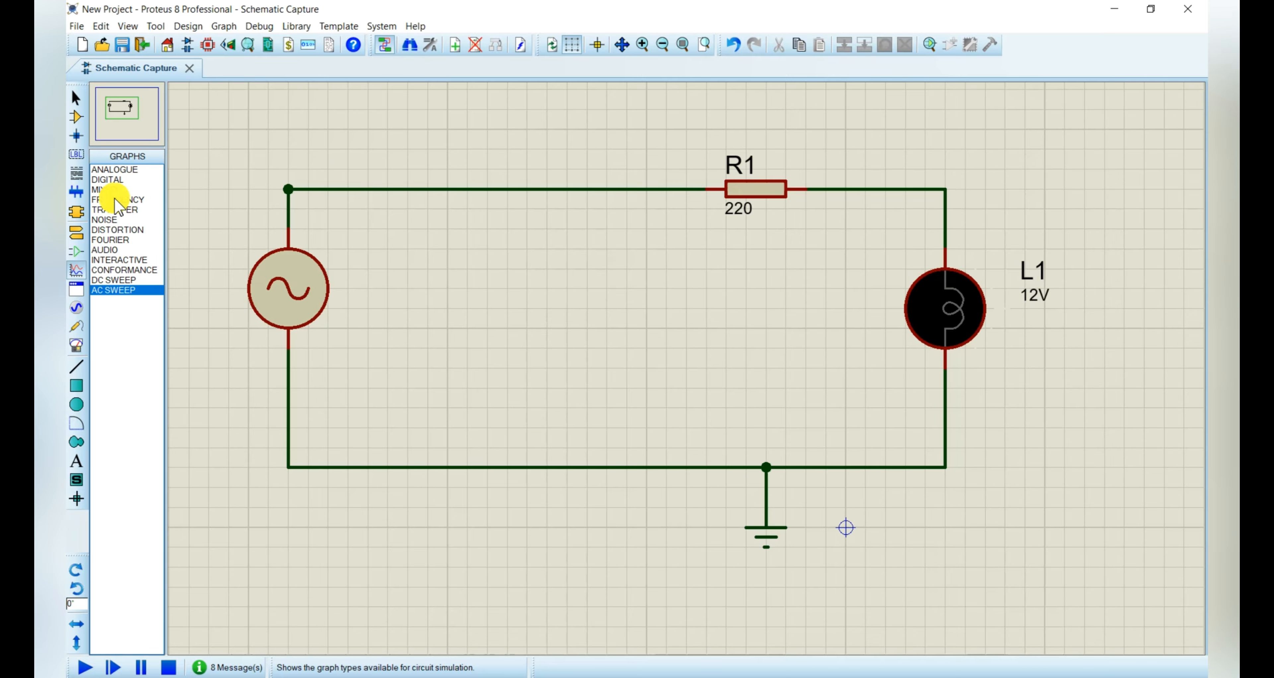
# Place an analogue analysis graph in the empty sheet area beside lamp L1.
pyautogui.press('F7')
pyautogui.click(114, 170)
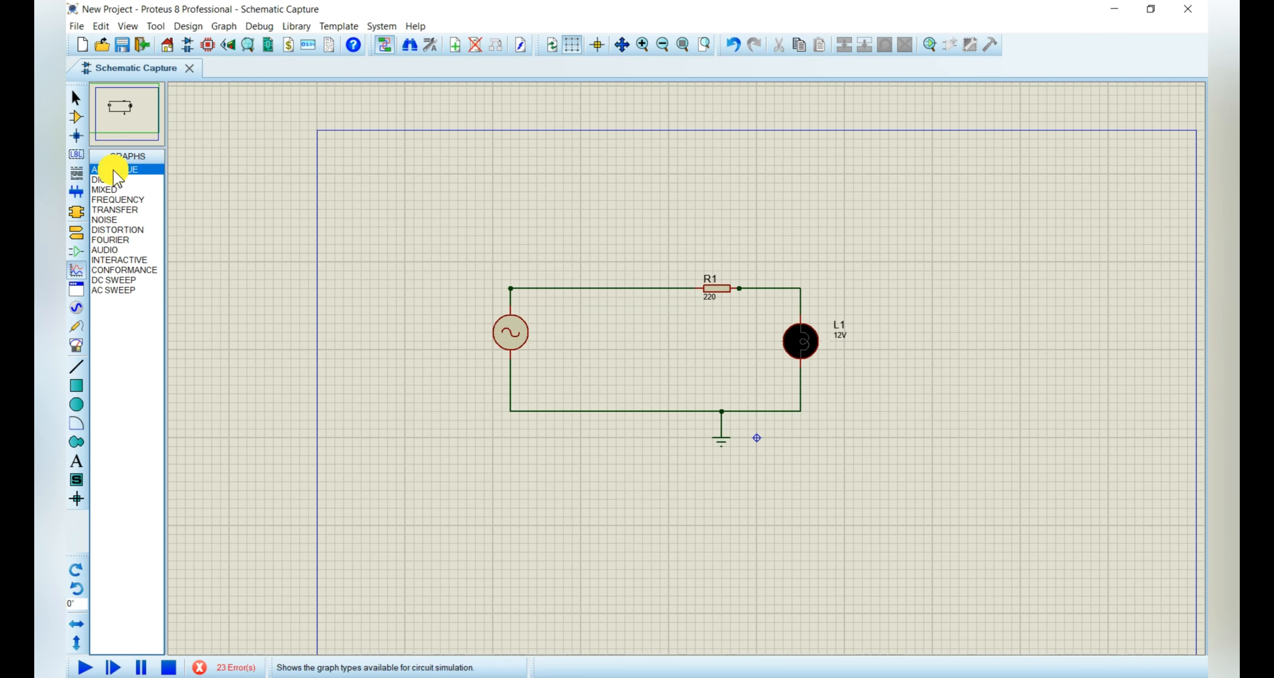
pyautogui.moveTo(915, 360)
pyautogui.mouseDown()
pyautogui.moveTo(1124, 520)
pyautogui.moveTo(1117, 508)
pyautogui.mouseUp()
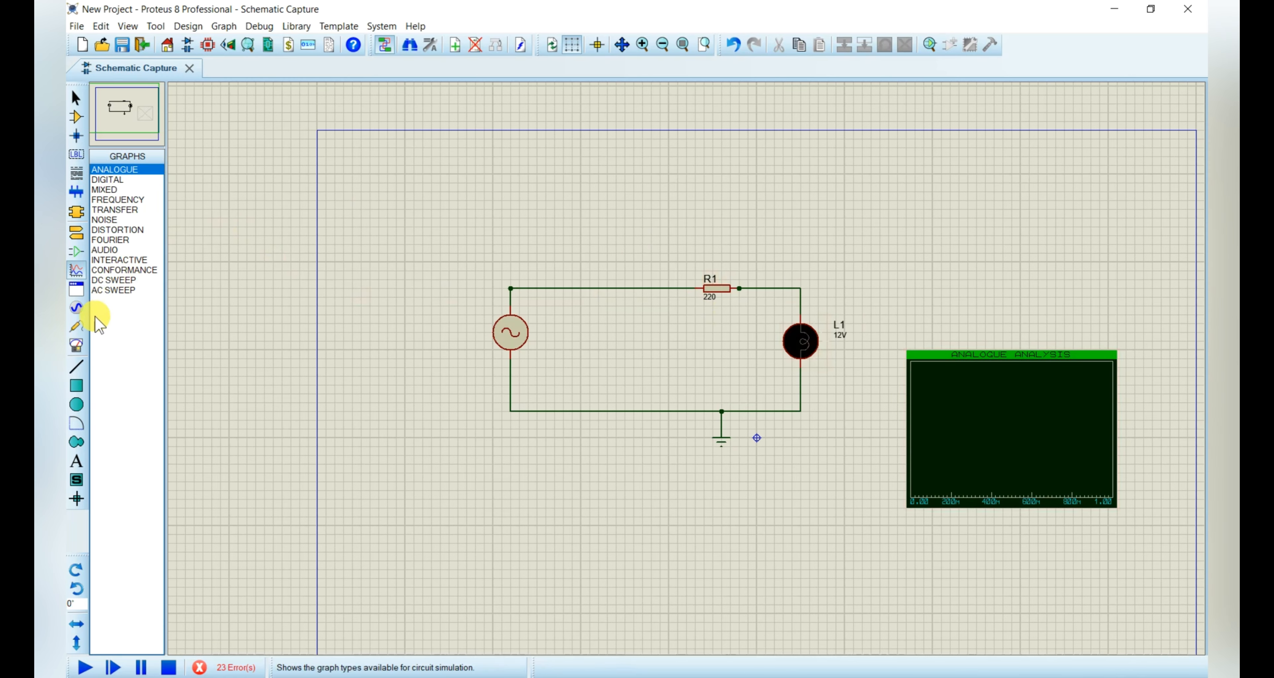
# Place a voltage probe on the wire between R1 and lamp L1 and add it as a trace to the analogue graph.
pyautogui.click(77, 328)
pyautogui.click(119, 169)
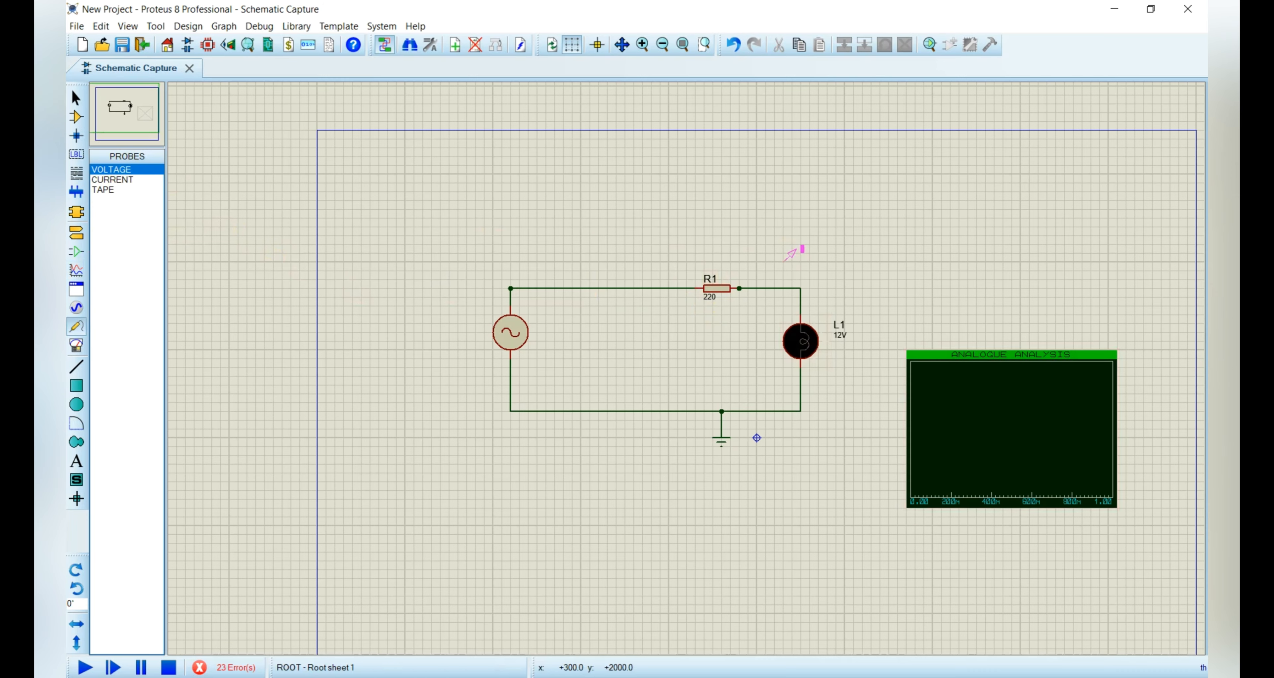
pyautogui.click(752, 286)
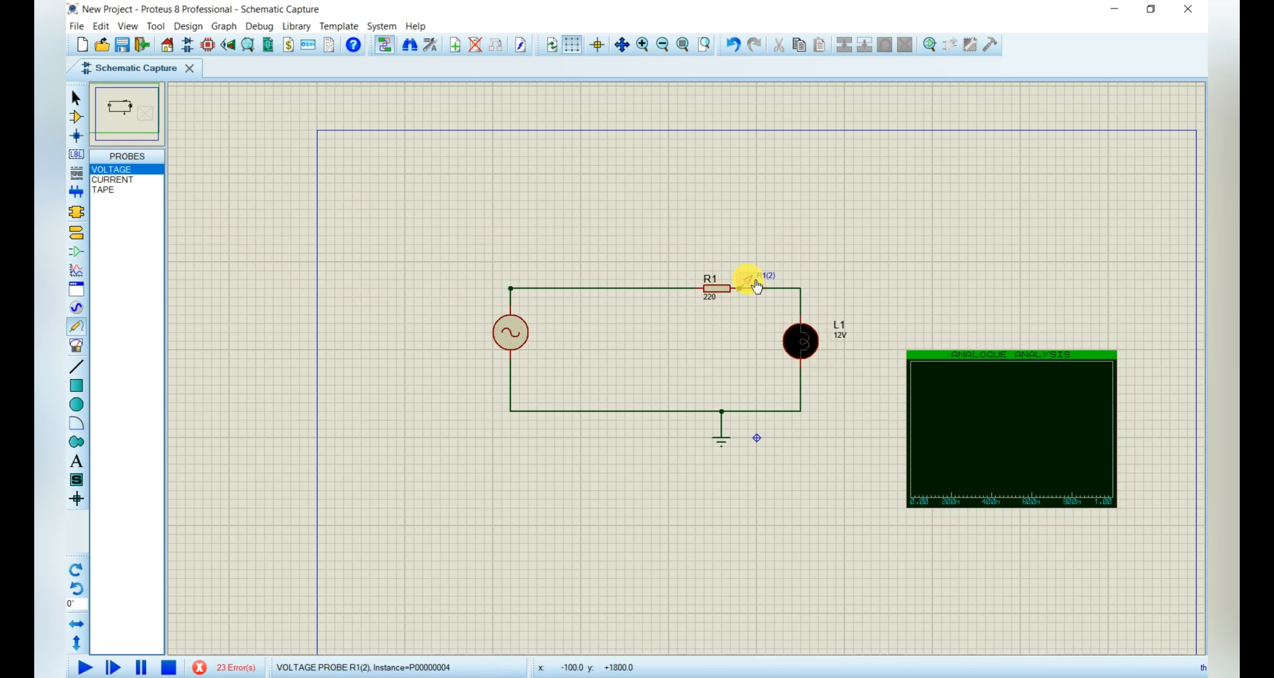
pyautogui.click(758, 283)
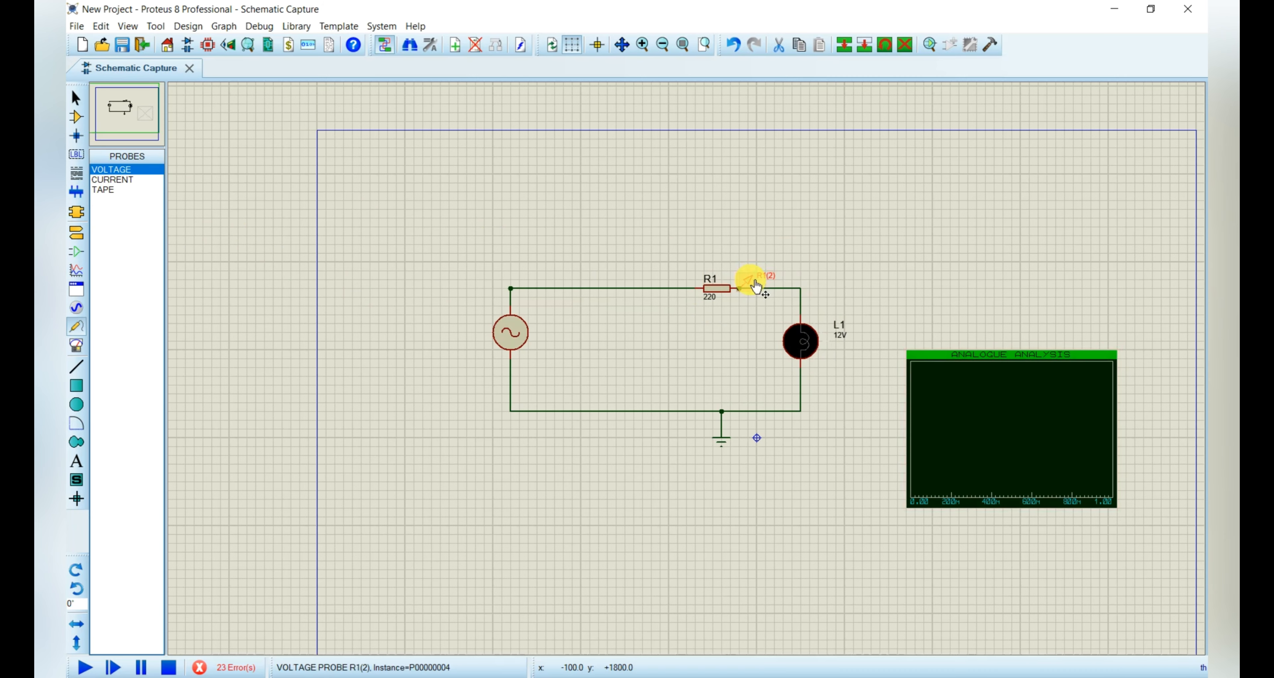
pyautogui.click(781, 257)
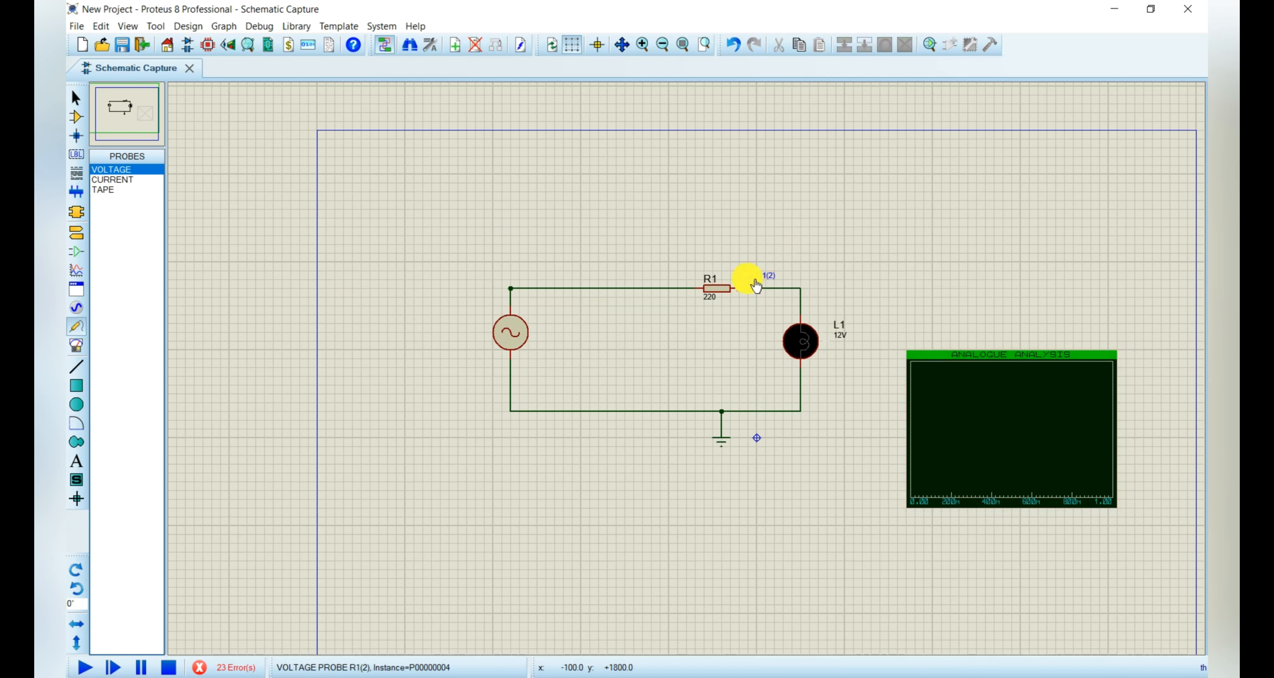
pyautogui.click(756, 285)
pyautogui.moveTo(756, 286)
pyautogui.mouseDown()
pyautogui.moveTo(834, 303)
pyautogui.moveTo(953, 395)
pyautogui.mouseUp()
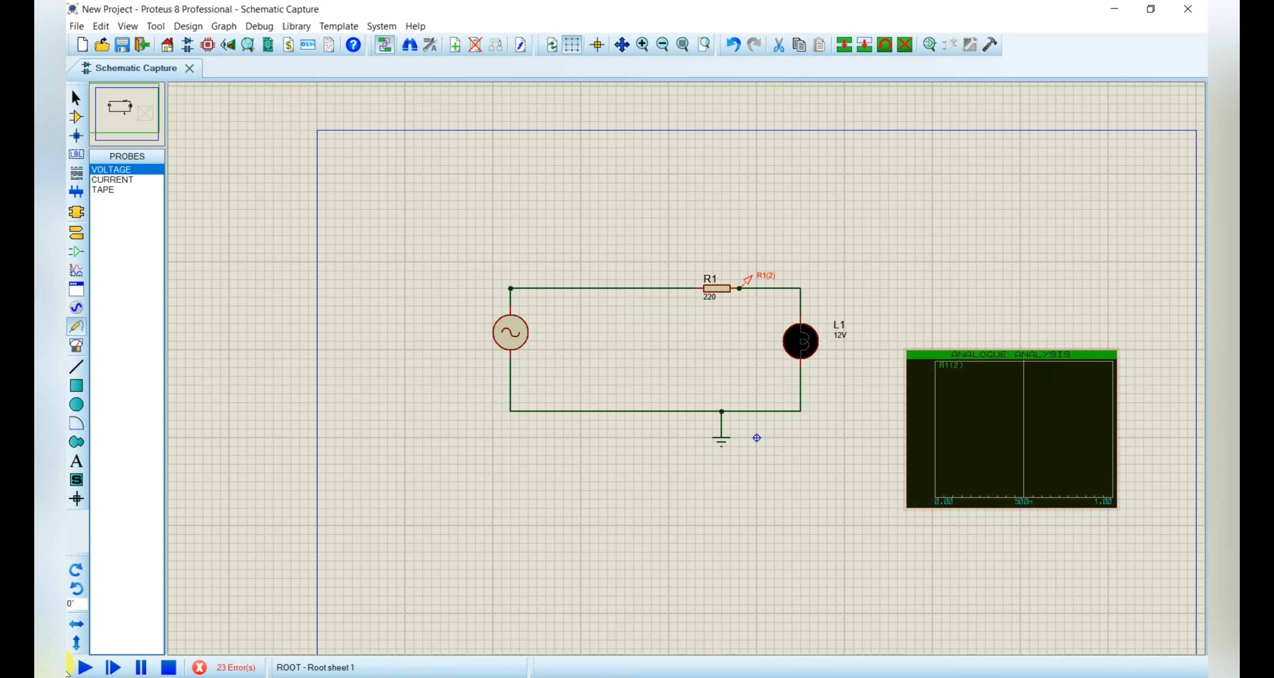
# Run and stop the circuit simulation, and simulate the analogue graph to plot the probe voltage.
pyautogui.click(82, 669)
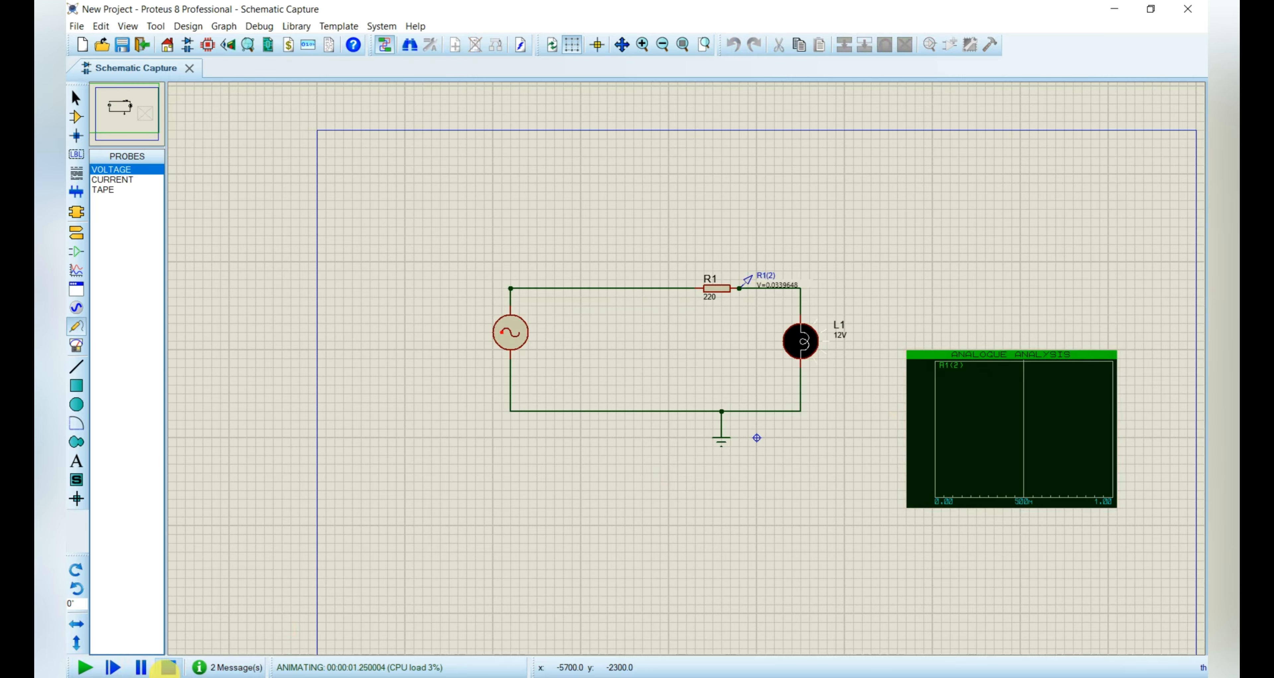
pyautogui.click(954, 420)
pyautogui.rightClick(987, 407)
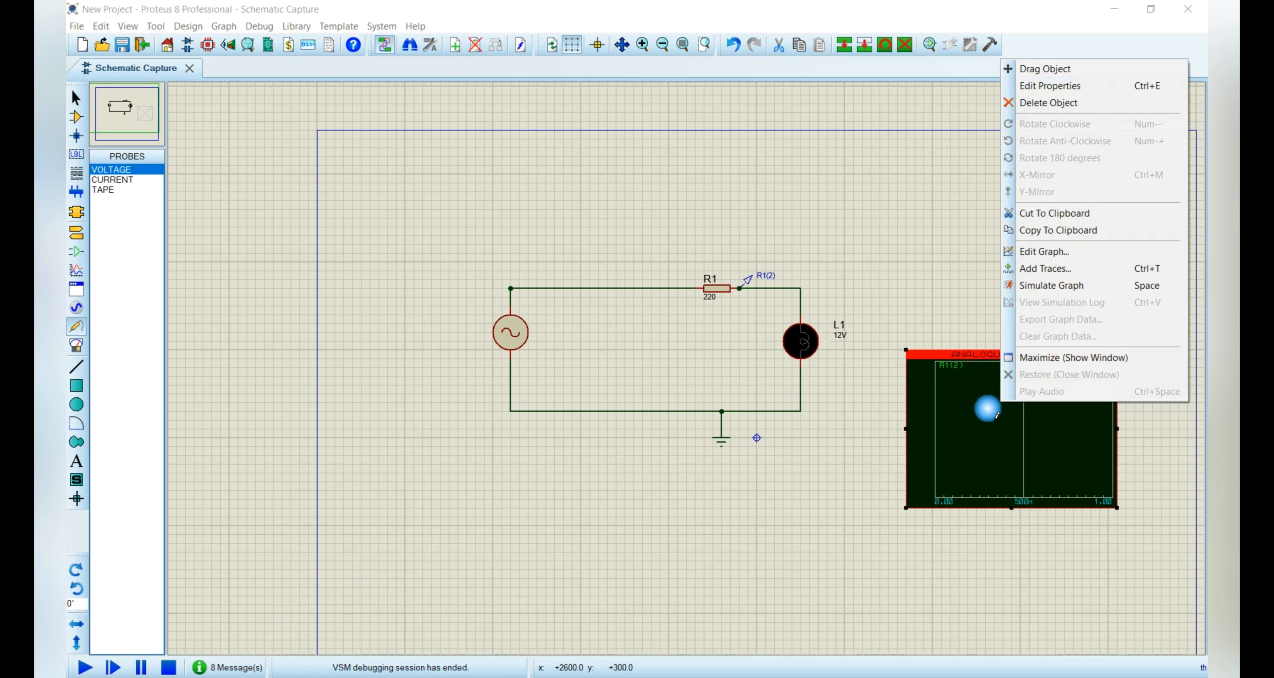
pyautogui.click(1035, 289)
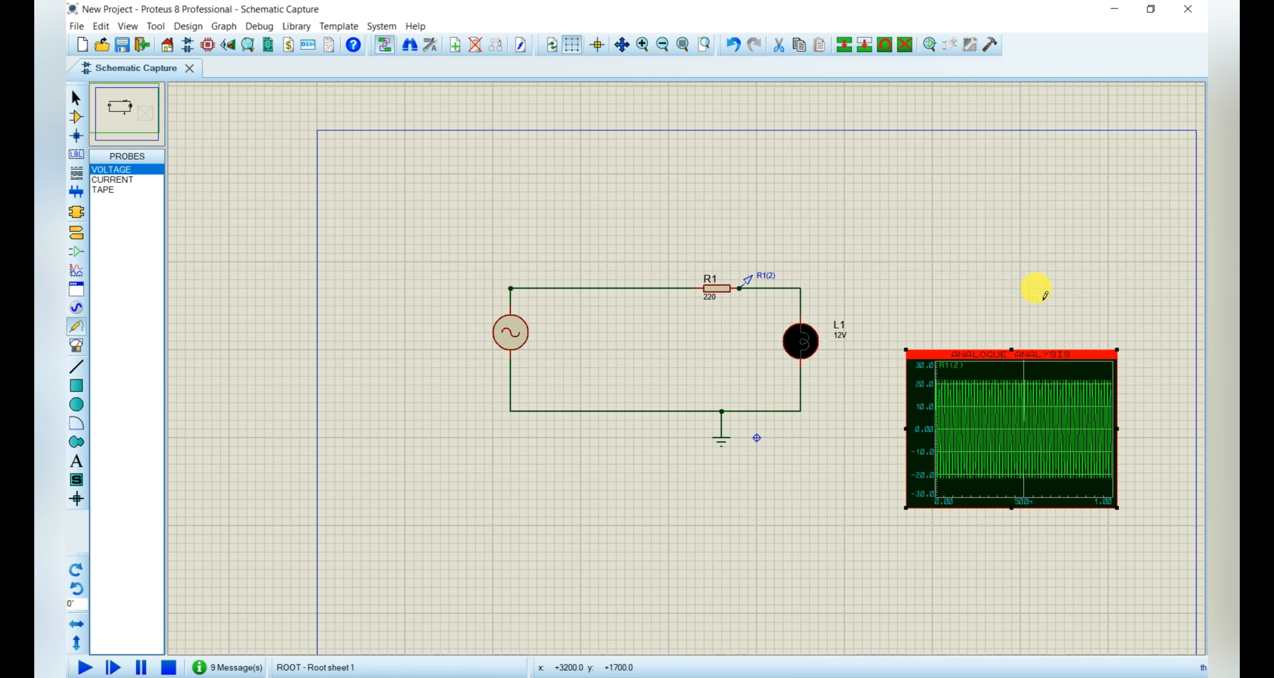
pyautogui.click(991, 368)
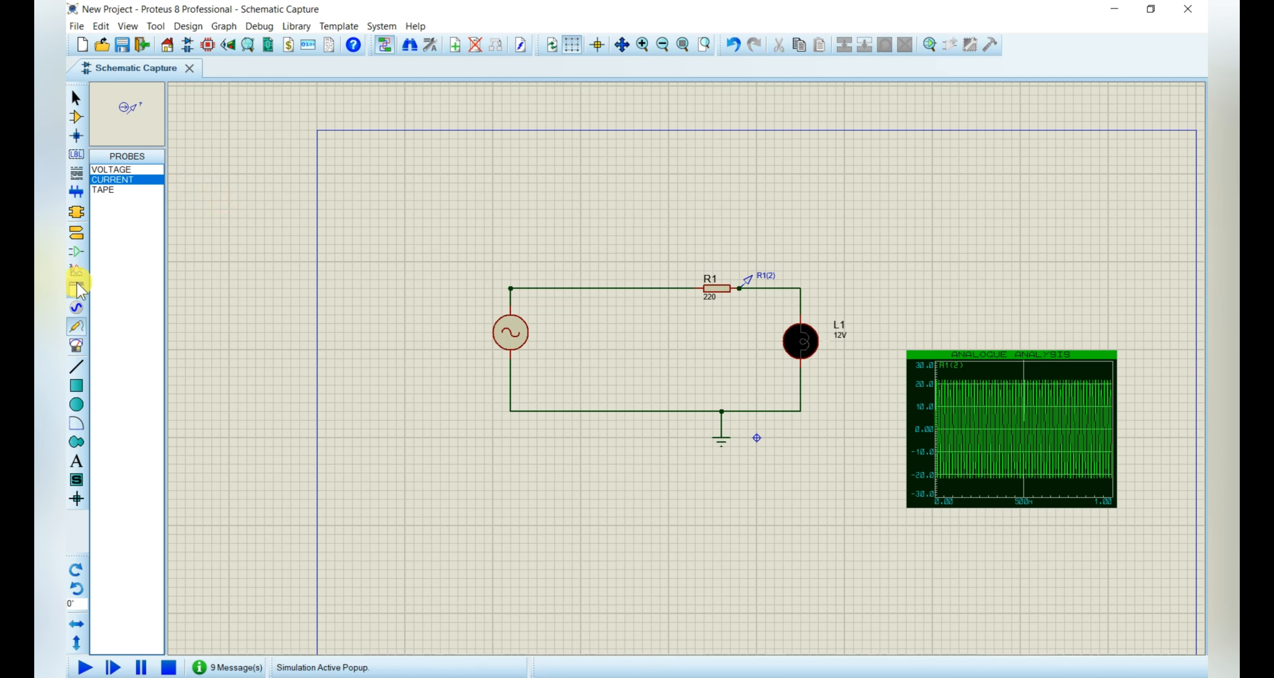
# Review the graph and probe types, including the current probe, and open the analogue analysis graph.
pyautogui.click(76, 275)
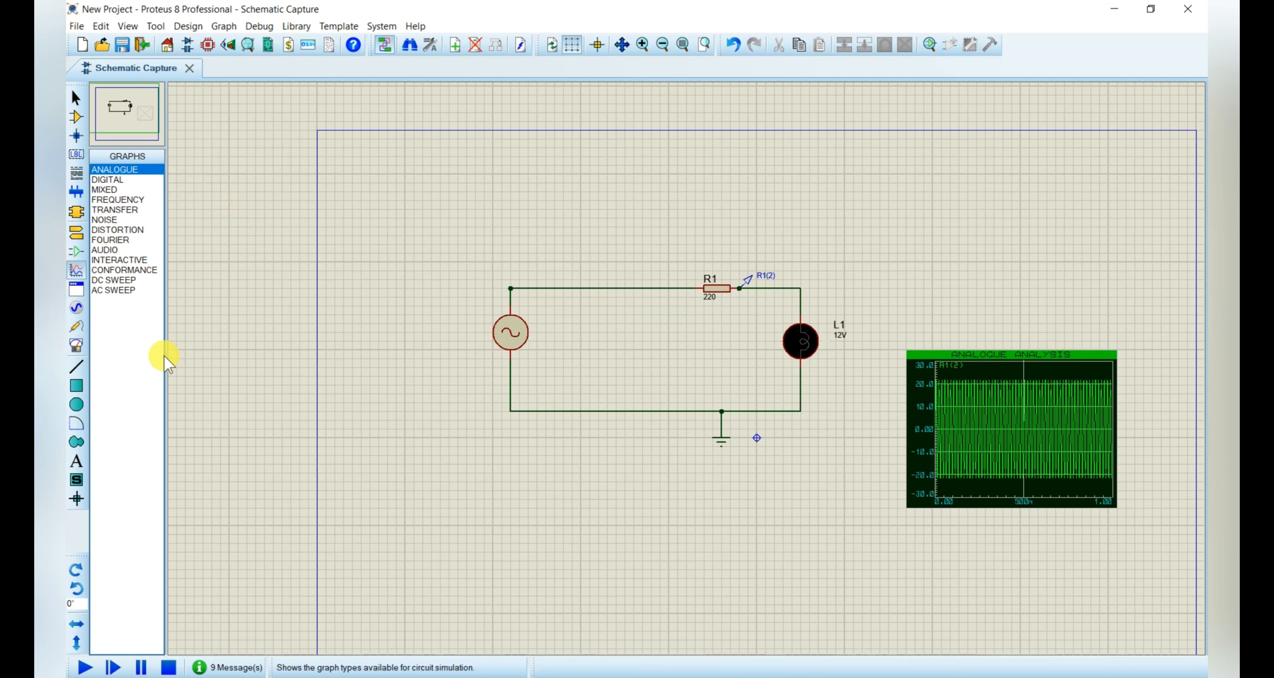
pyautogui.click(79, 327)
pyautogui.click(110, 180)
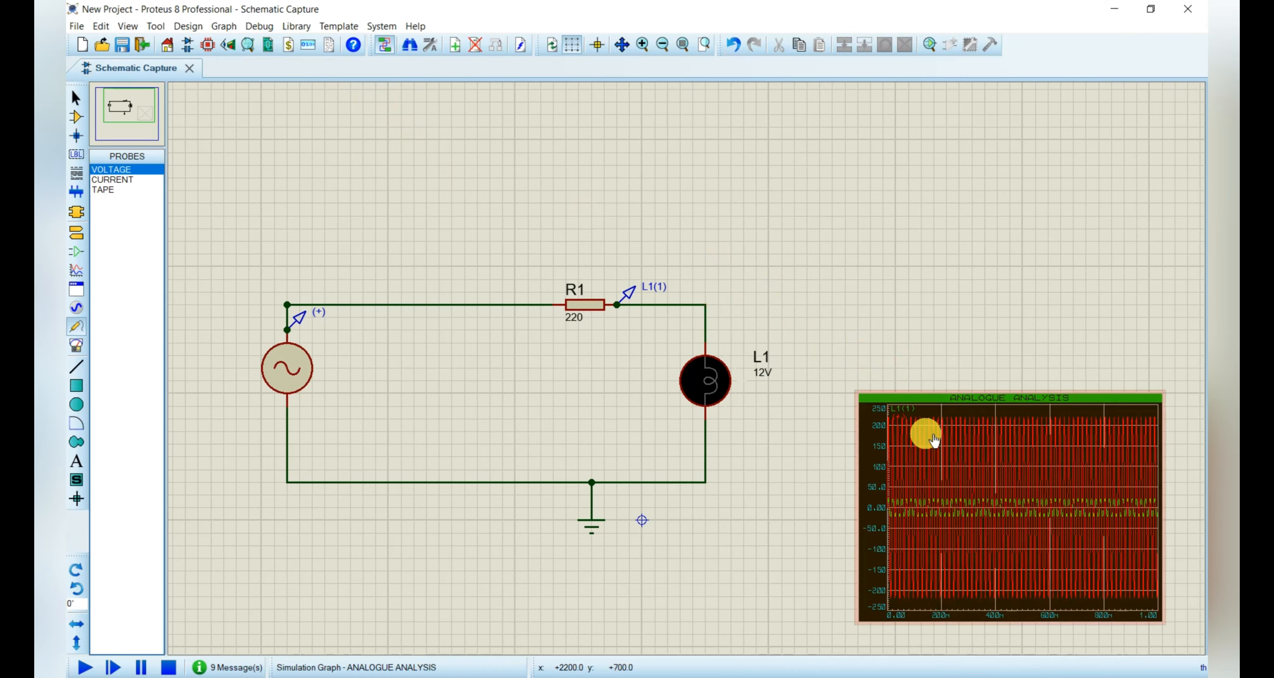
pyautogui.doubleClick(925, 433)
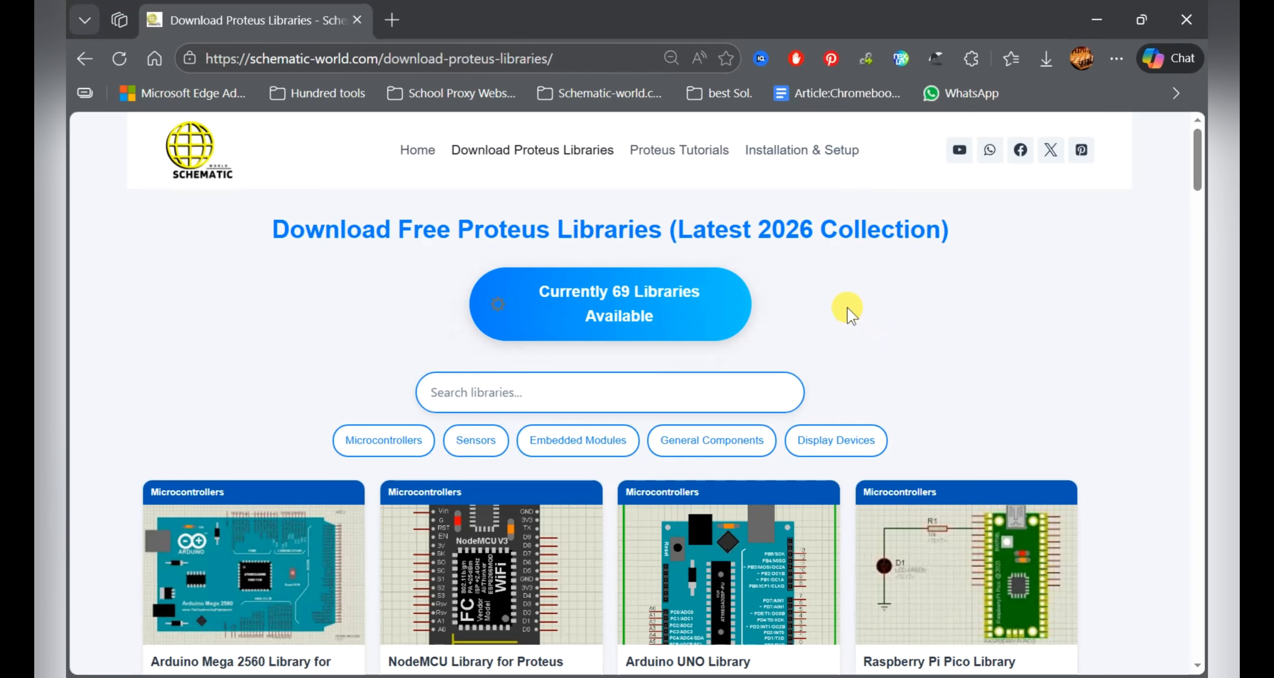
# Switch to the browser and download the Arduino UNO Library from the schematic-world.com Proteus libraries page.
pyautogui.scroll(-5, 847, 309)
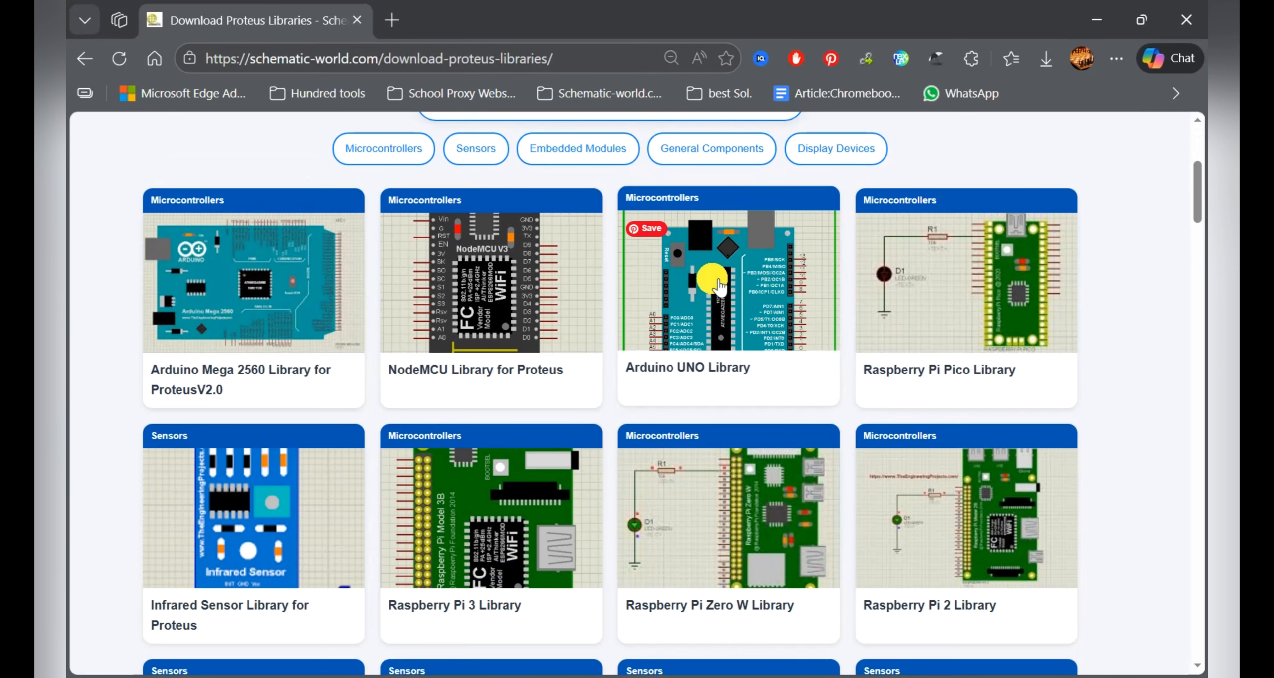
pyautogui.scroll(5, 713, 276)
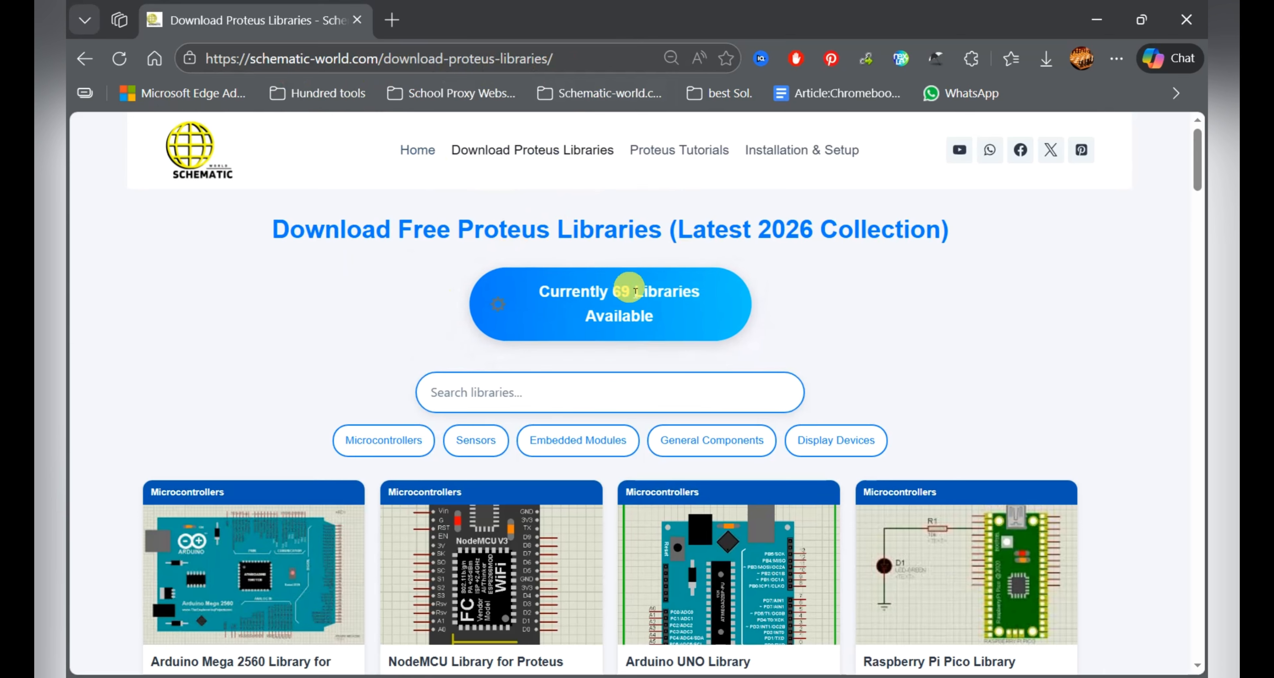
pyautogui.scroll(-4, 537, 364)
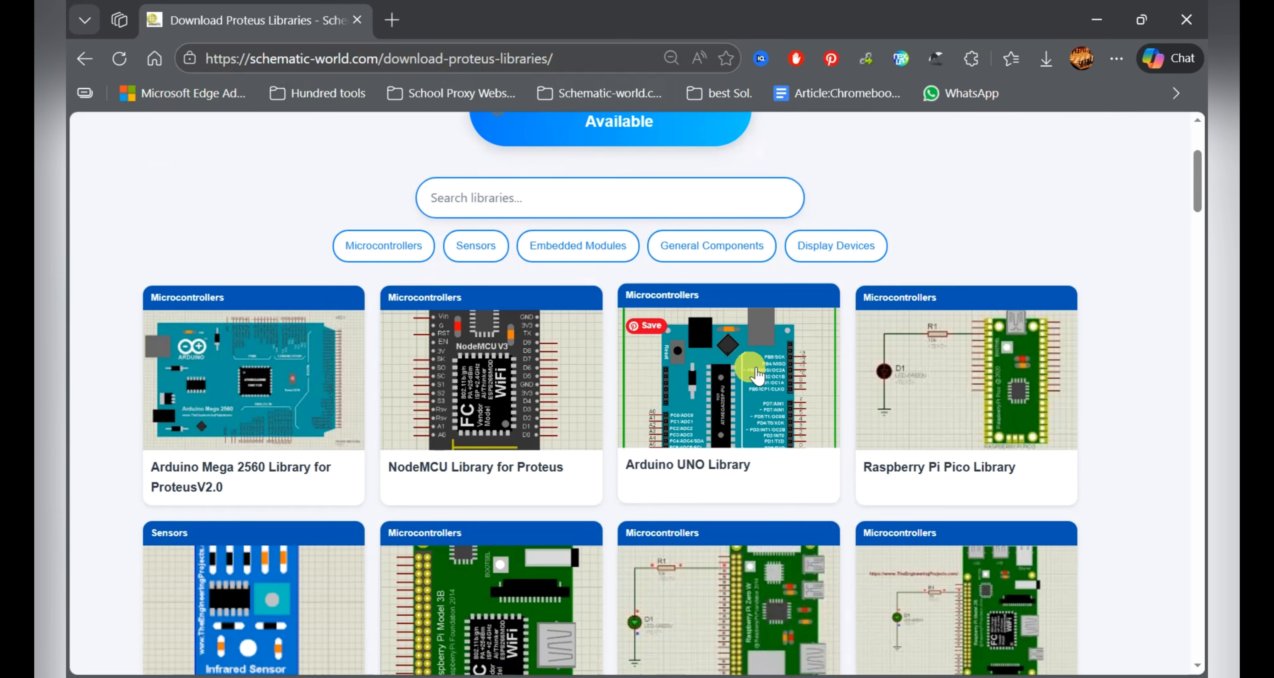
pyautogui.click(757, 375)
pyautogui.scroll(-10, 720, 370)
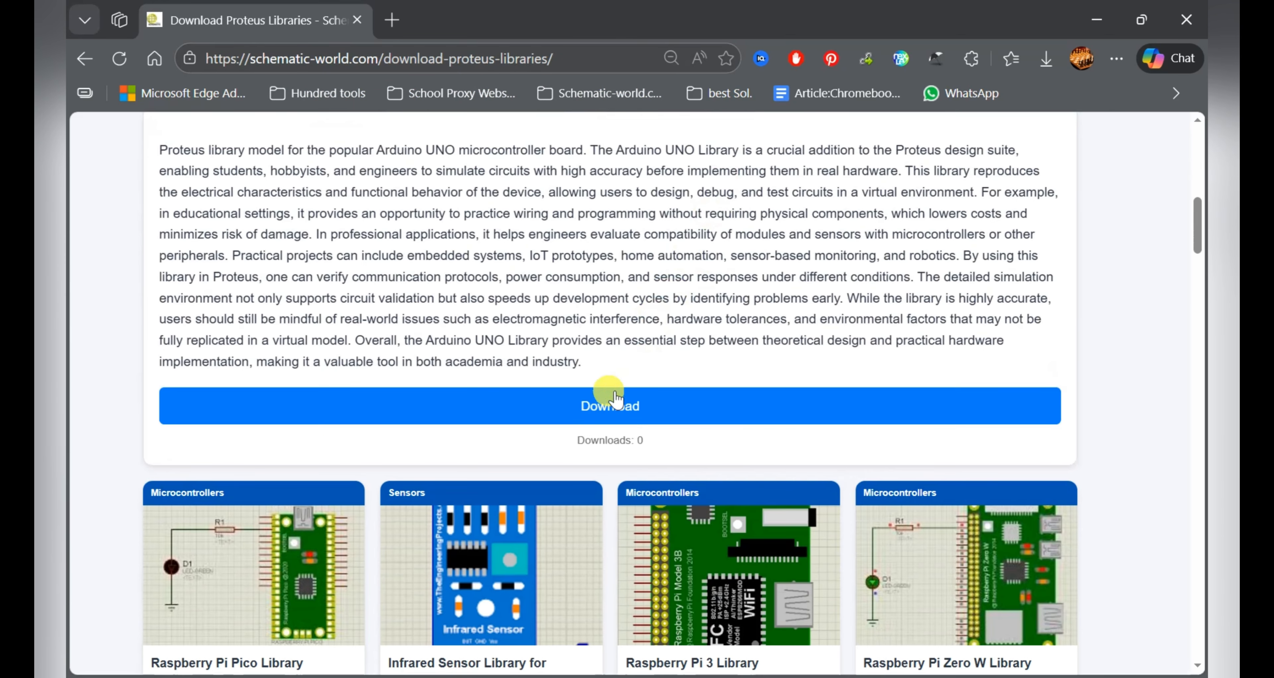
pyautogui.click(615, 400)
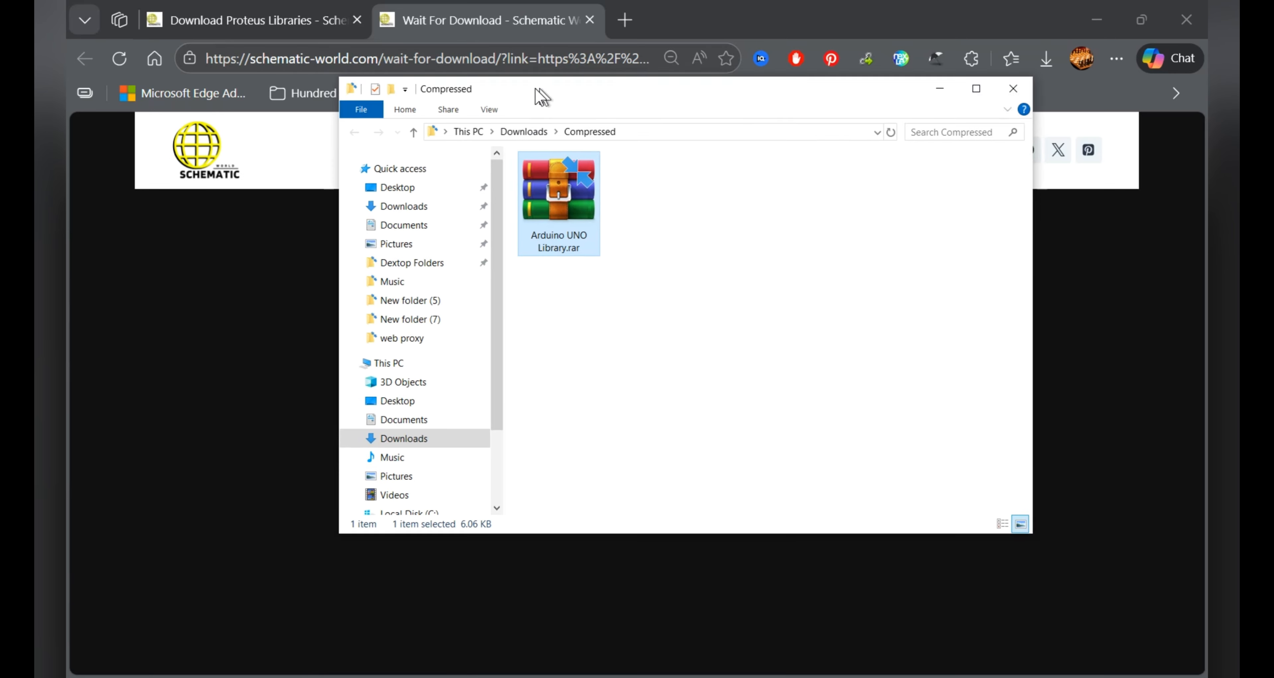
# Extract Arduino UNO Library.rar in the Compressed downloads folder and open the LIB folder inside the extracted library.
pyautogui.click(551, 279)
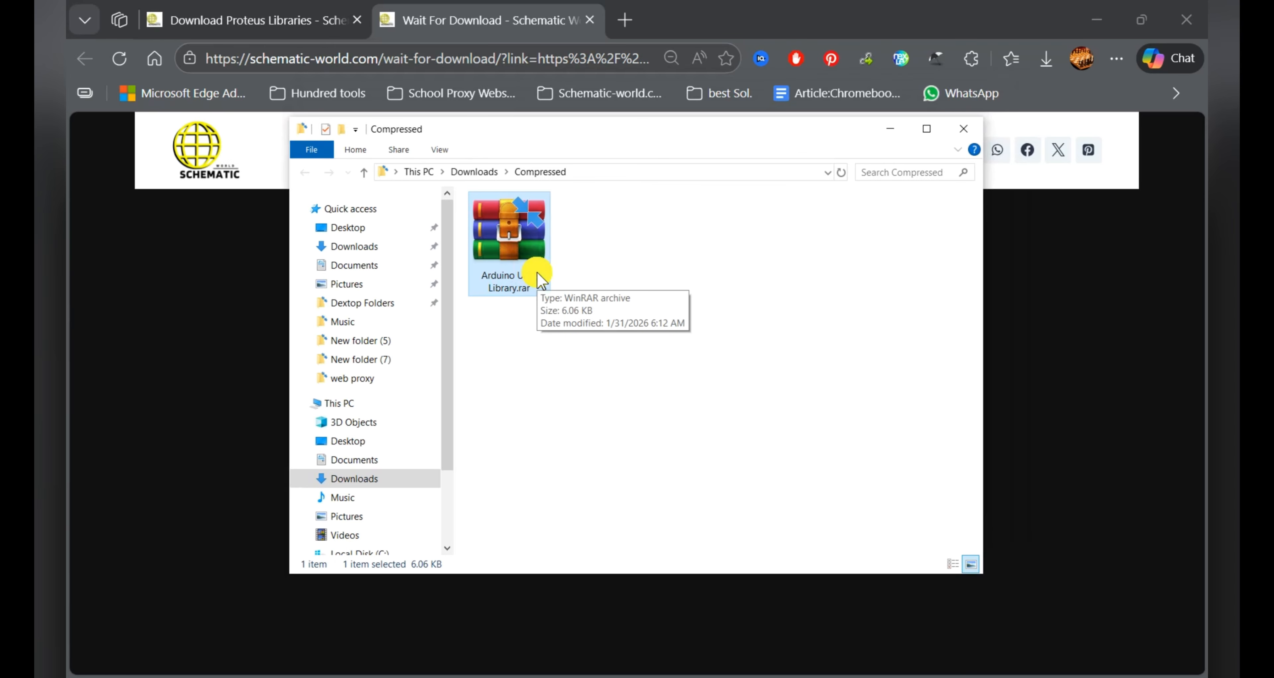
pyautogui.rightClick(535, 268)
pyautogui.click(584, 346)
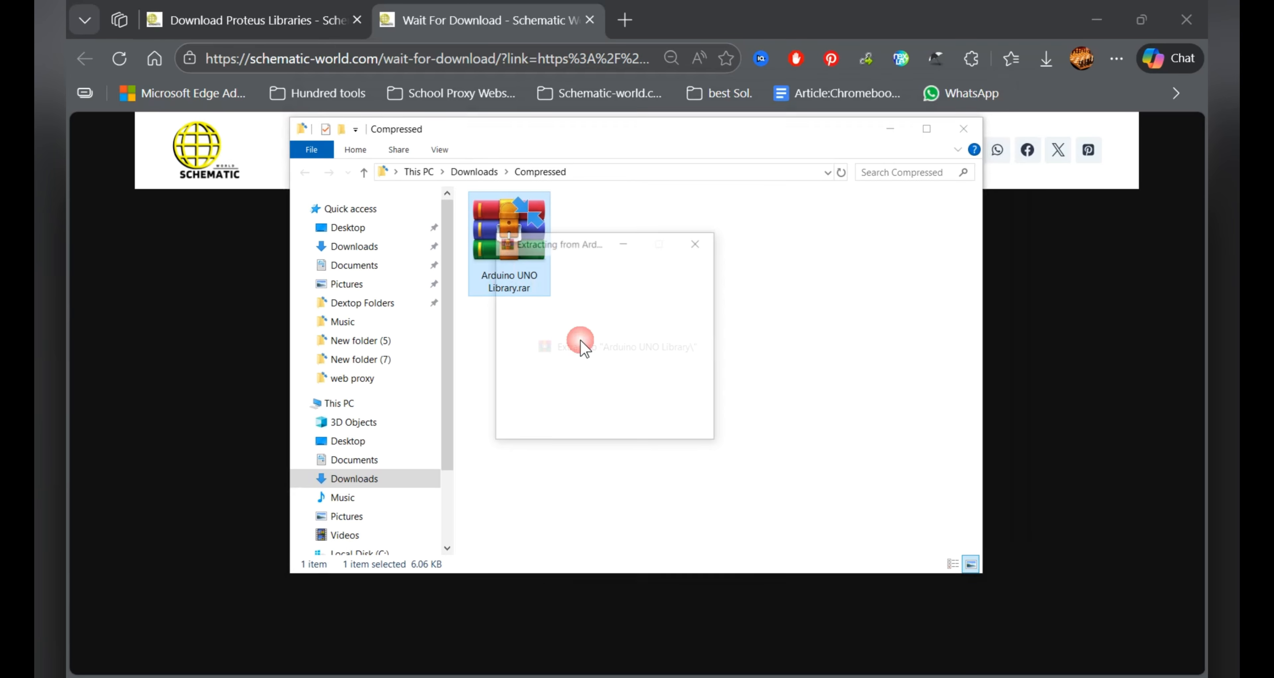
pyautogui.doubleClick(498, 224)
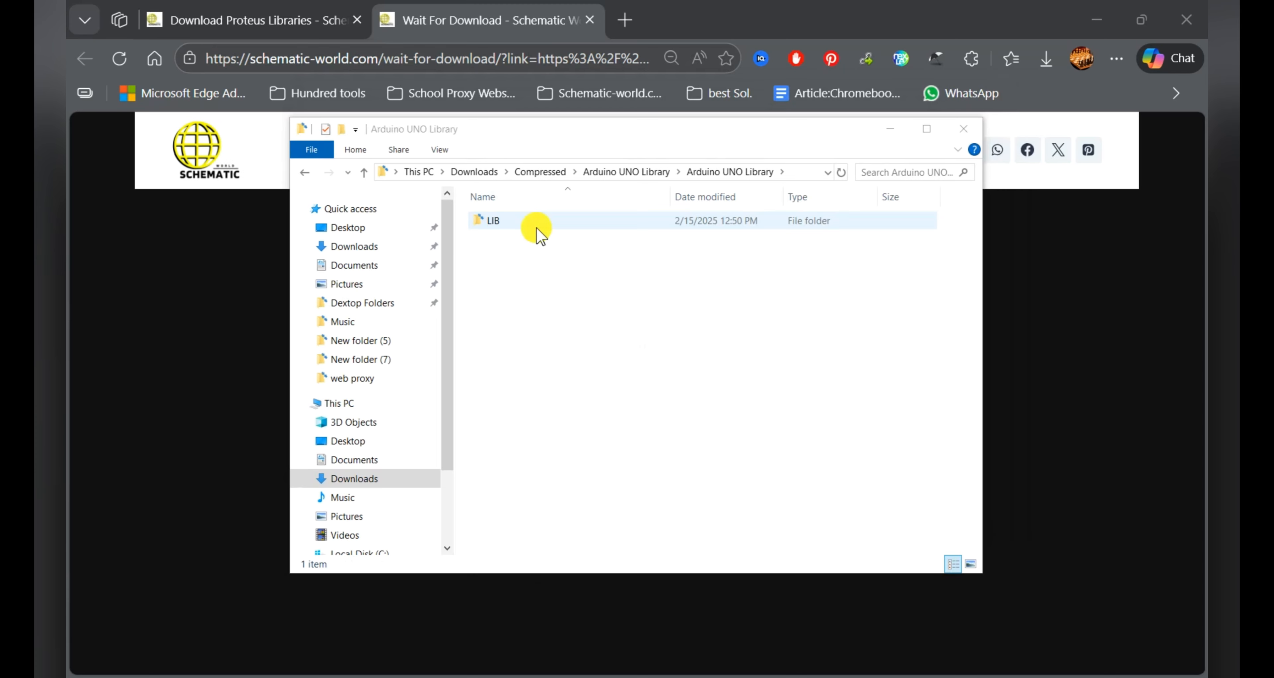
pyautogui.click(529, 228)
pyautogui.doubleClick(525, 227)
pyautogui.click(644, 221)
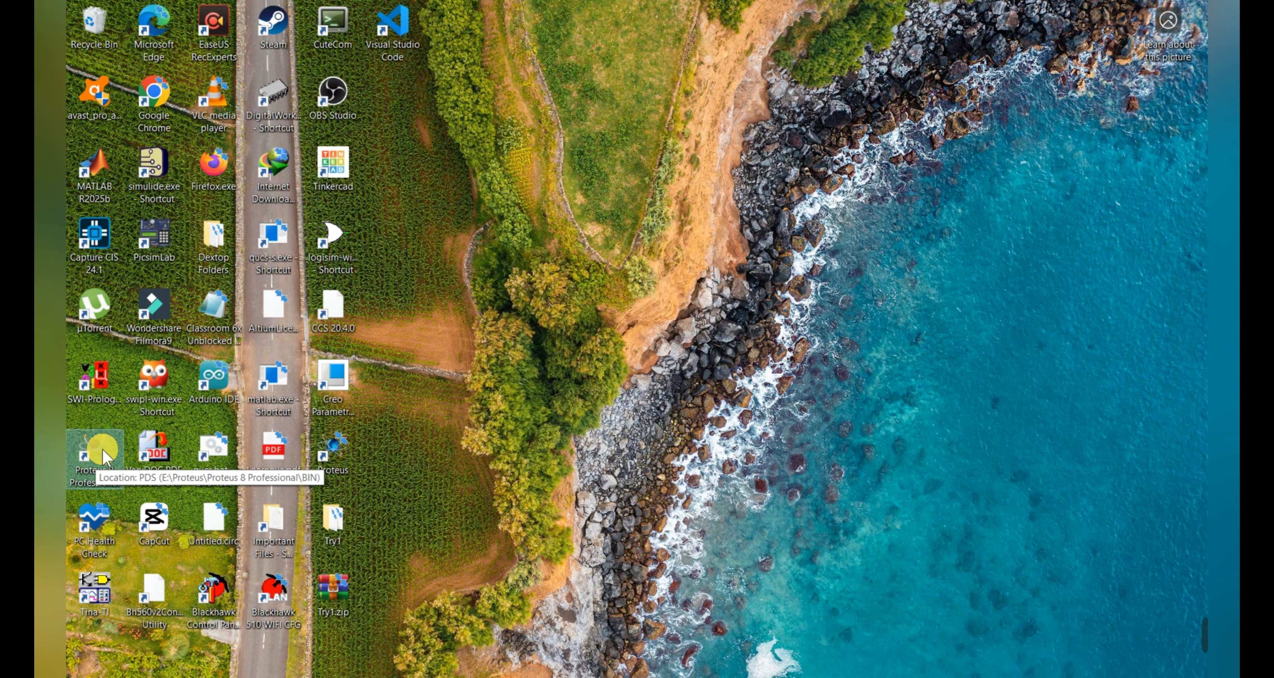
# Open the Proteus 8 Professional shortcut's file location, go up from BIN and enter the DATA folder.
pyautogui.rightClick(102, 451)
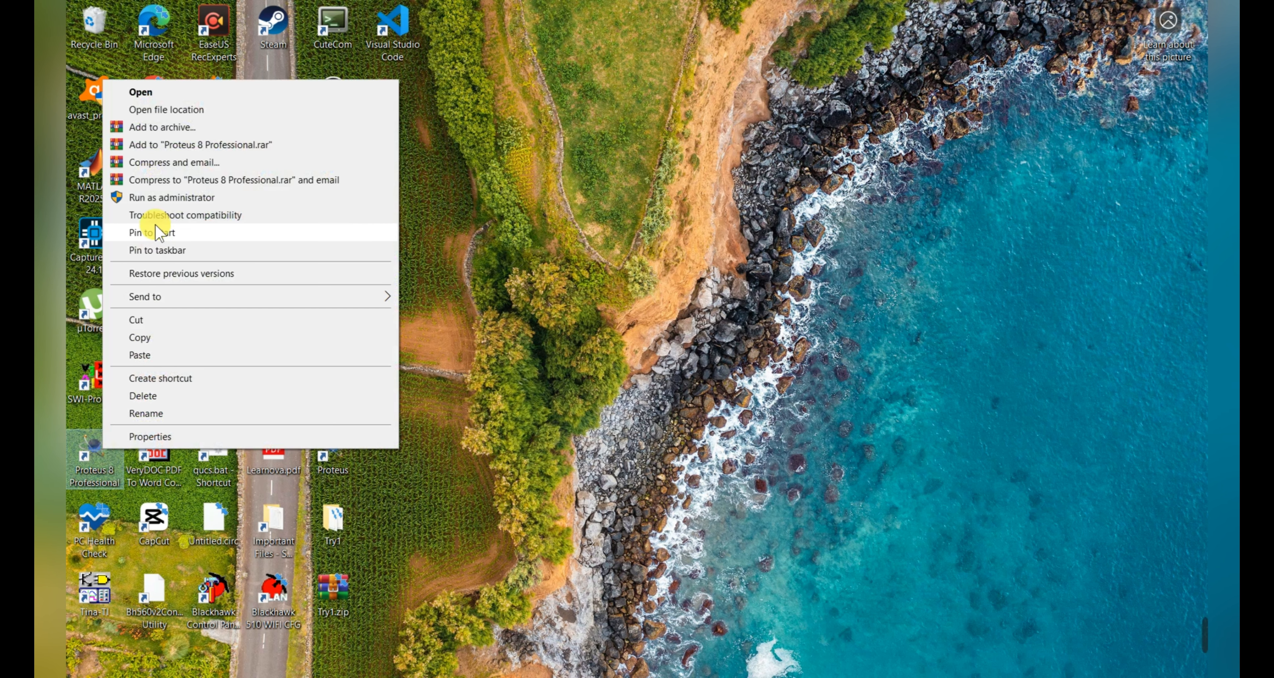
pyautogui.click(160, 110)
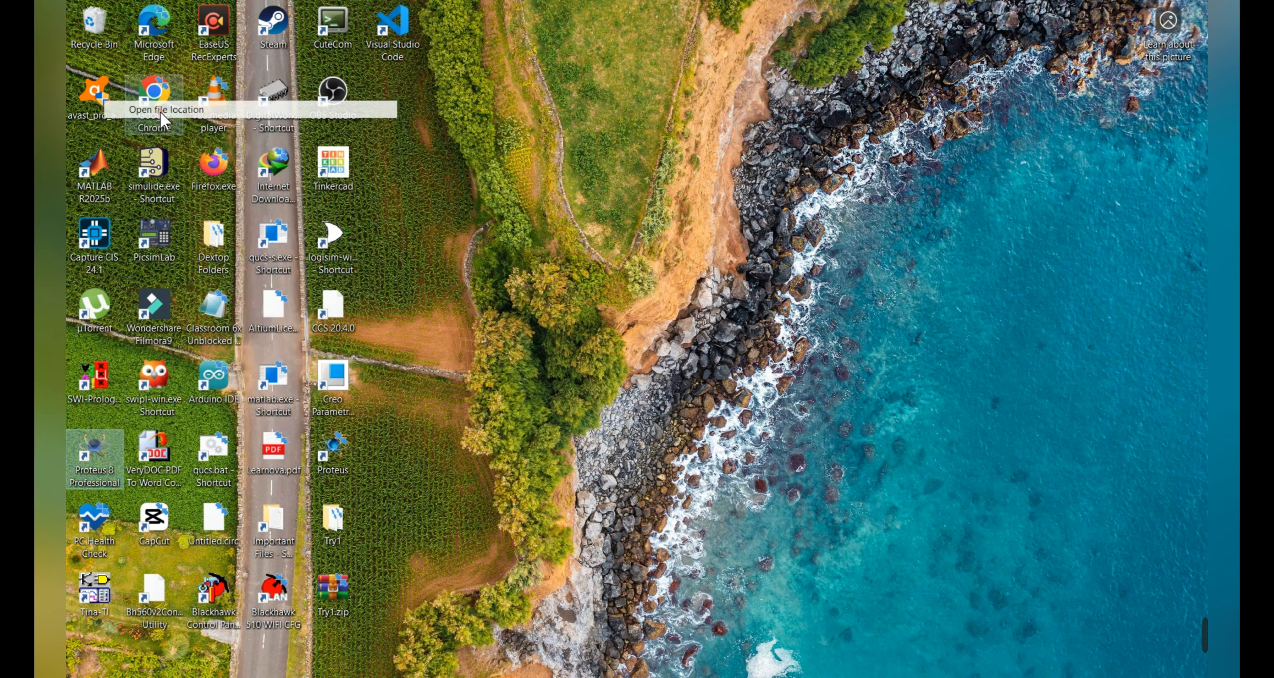
pyautogui.doubleClick(720, 153)
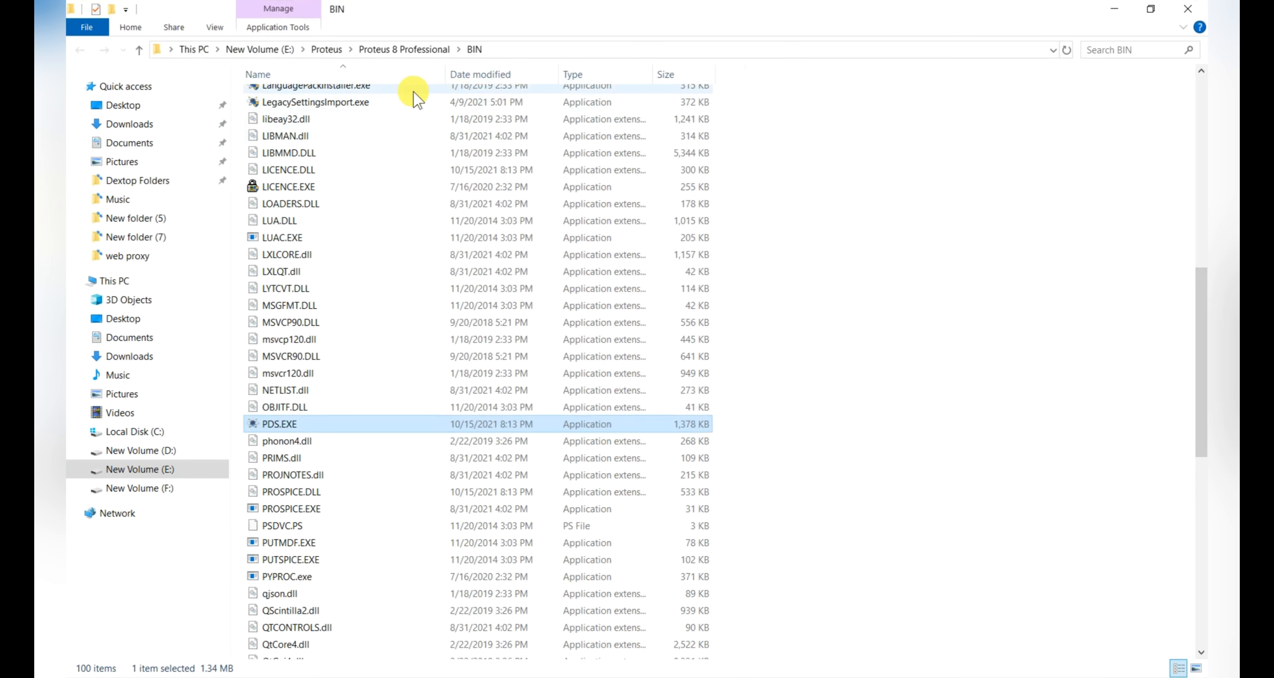
pyautogui.click(137, 53)
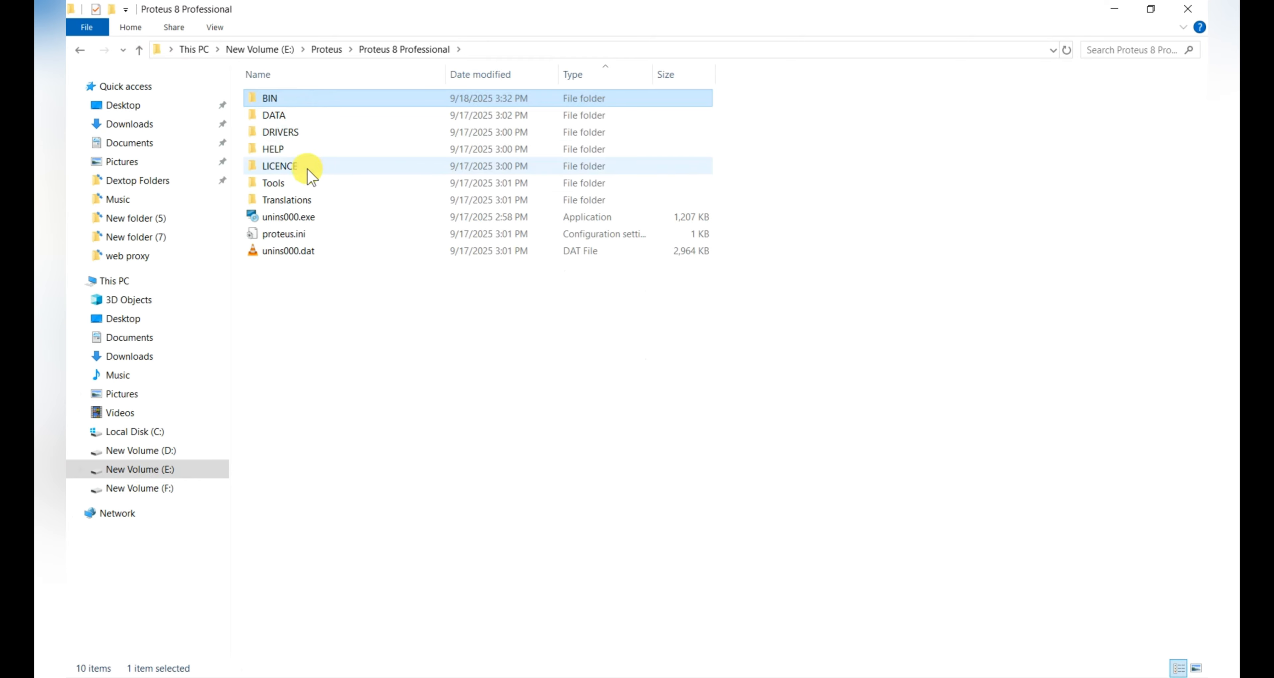
pyautogui.click(302, 117)
pyautogui.doubleClick(301, 116)
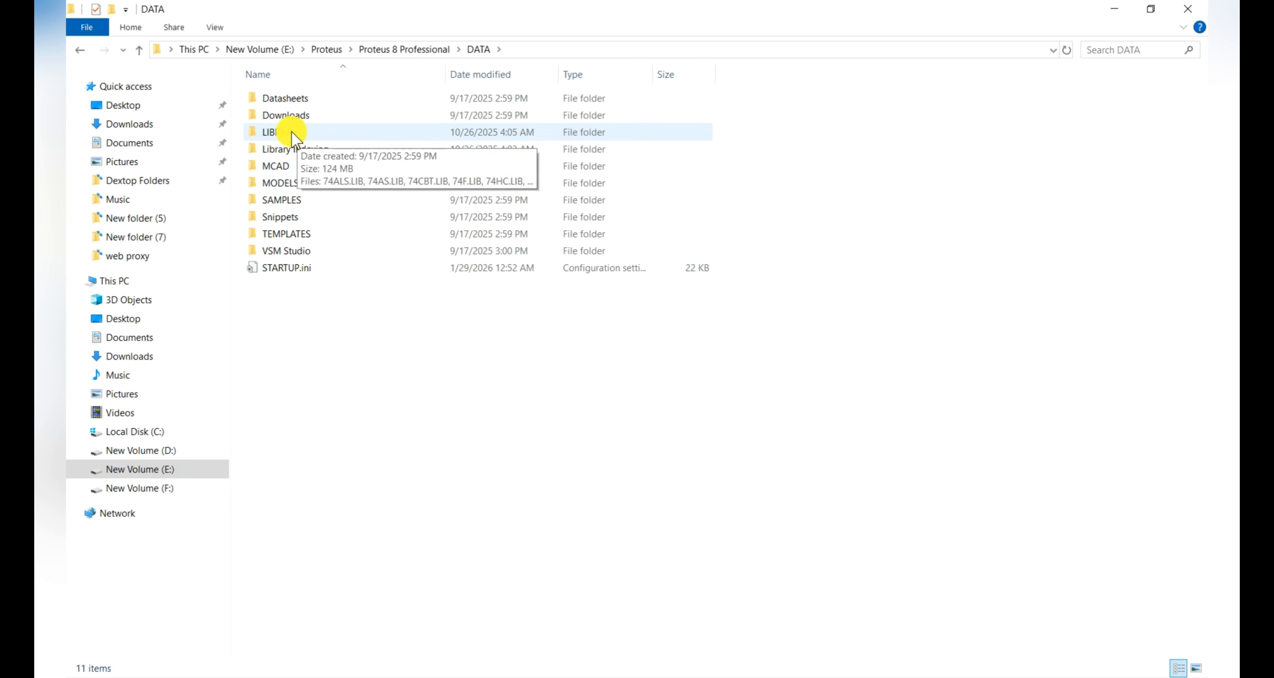
# Retrace the route from the BIN folder up to Proteus 8 Professional and back into DATA.
pyautogui.click(139, 49)
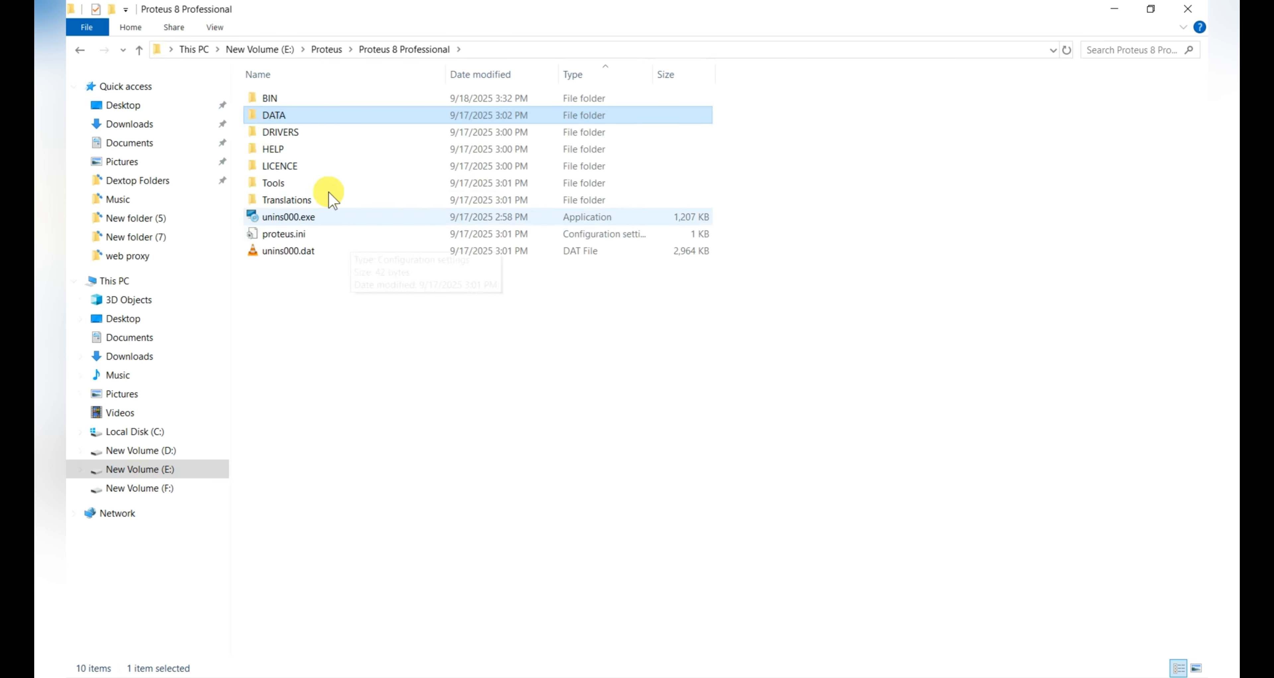
pyautogui.doubleClick(303, 101)
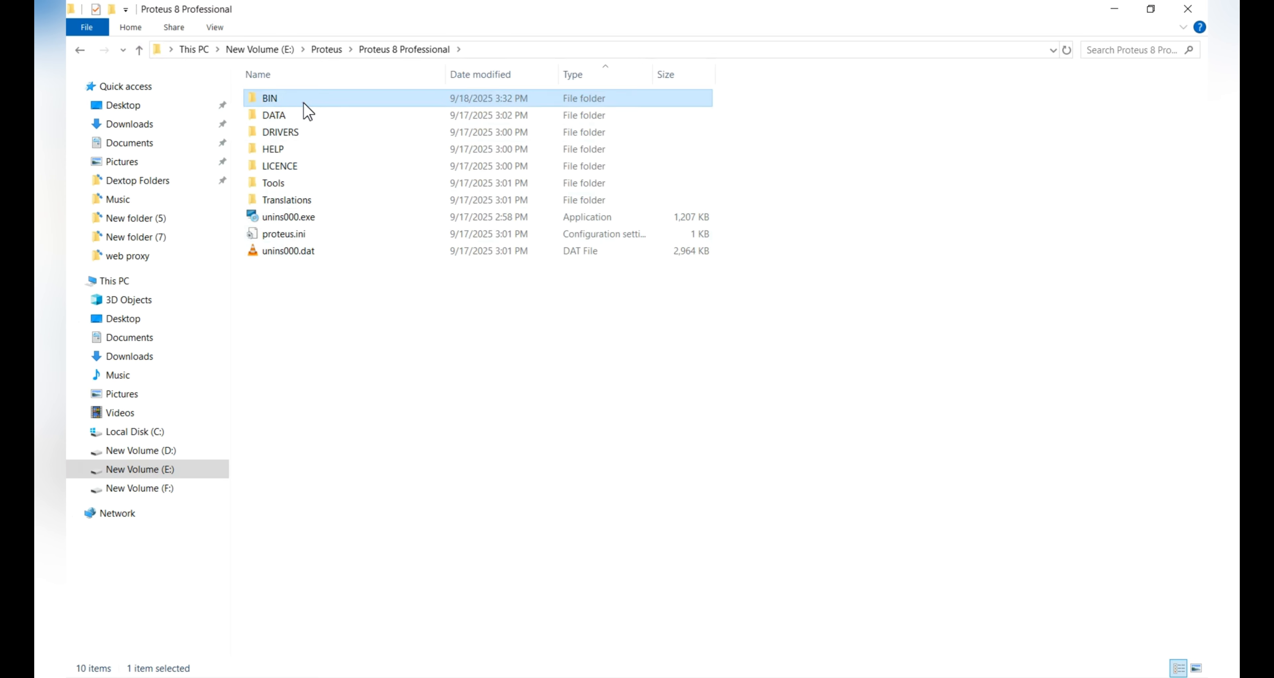
pyautogui.click(139, 50)
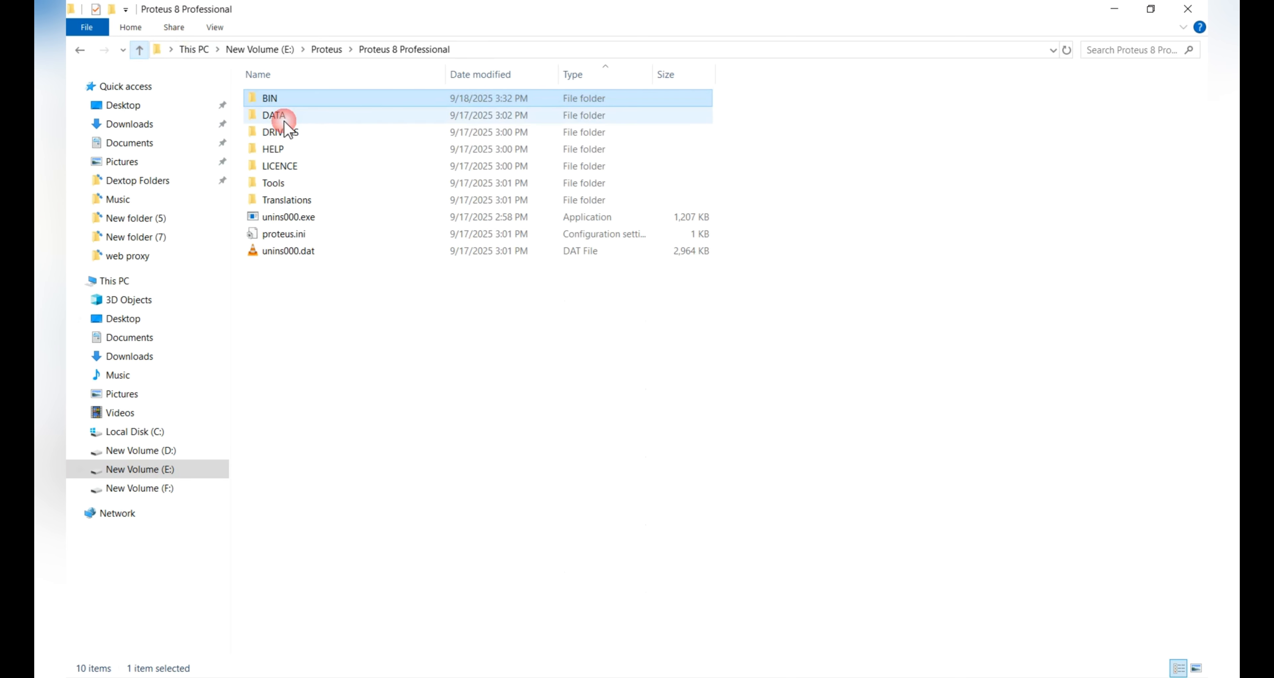
pyautogui.doubleClick(315, 115)
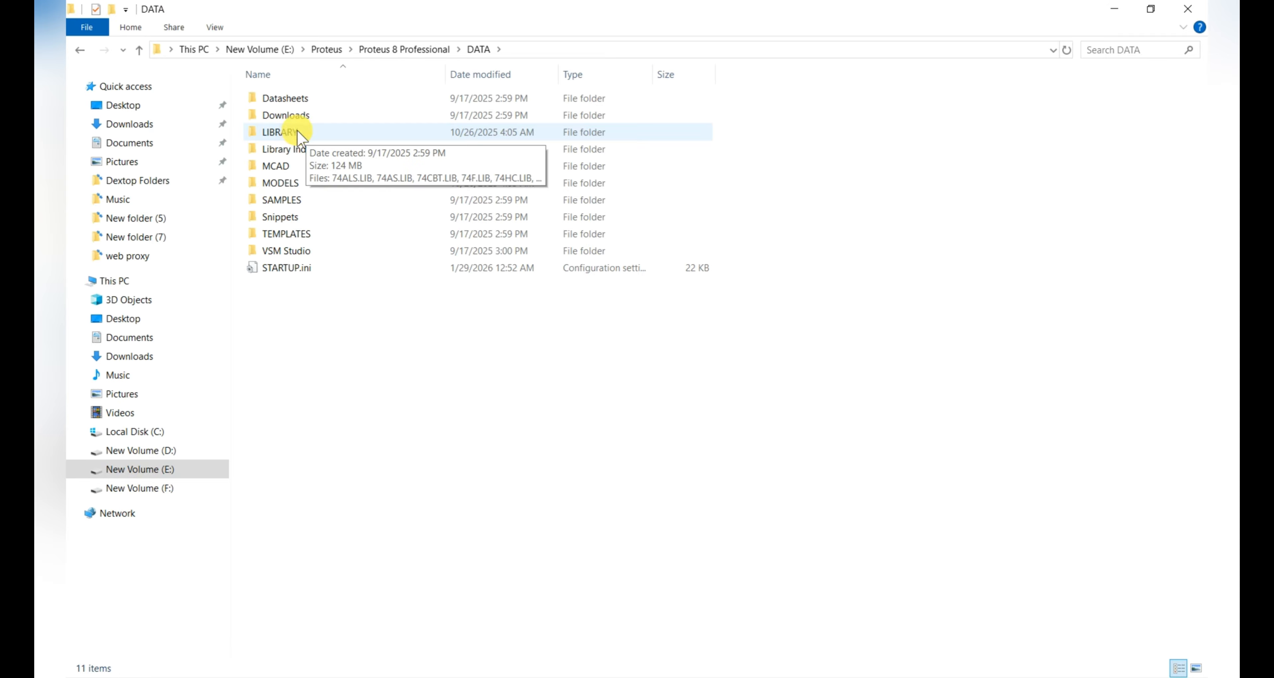
# Paste ElectronicsTree[UNO].LIB into the LIBRARY folder inside DATA and close the folder window.
pyautogui.doubleClick(299, 133)
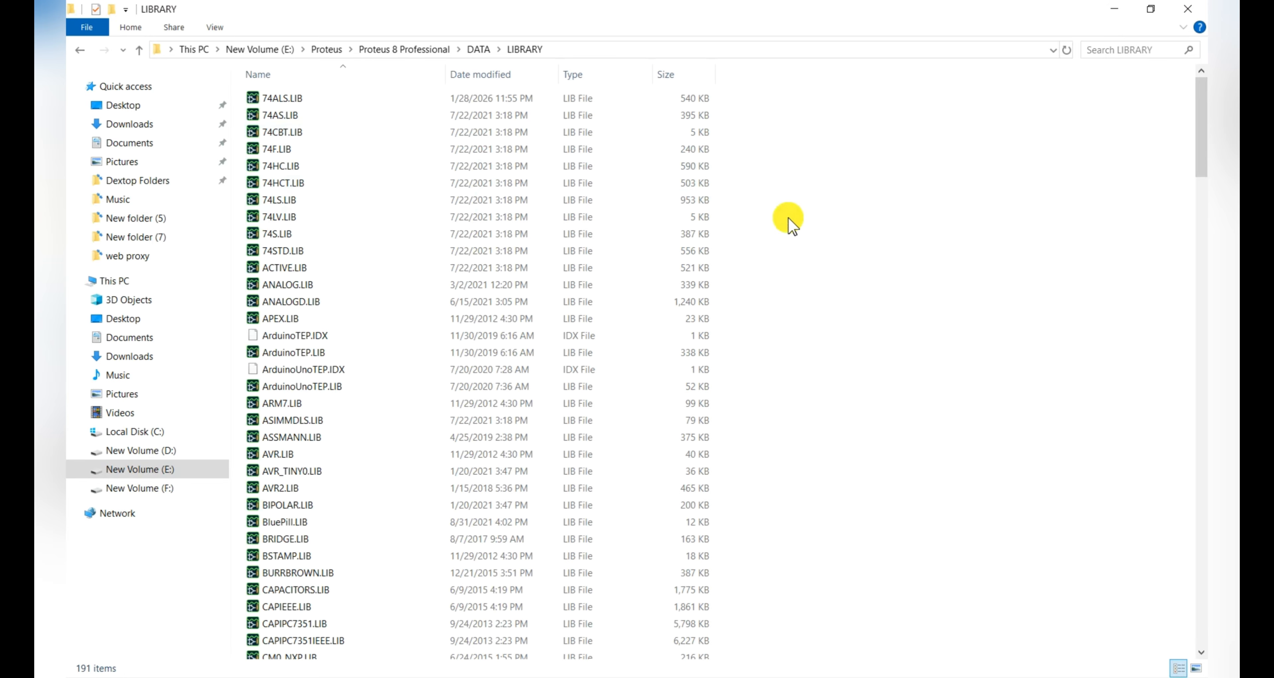
pyautogui.scroll(-15, 791, 222)
pyautogui.click(416, 246)
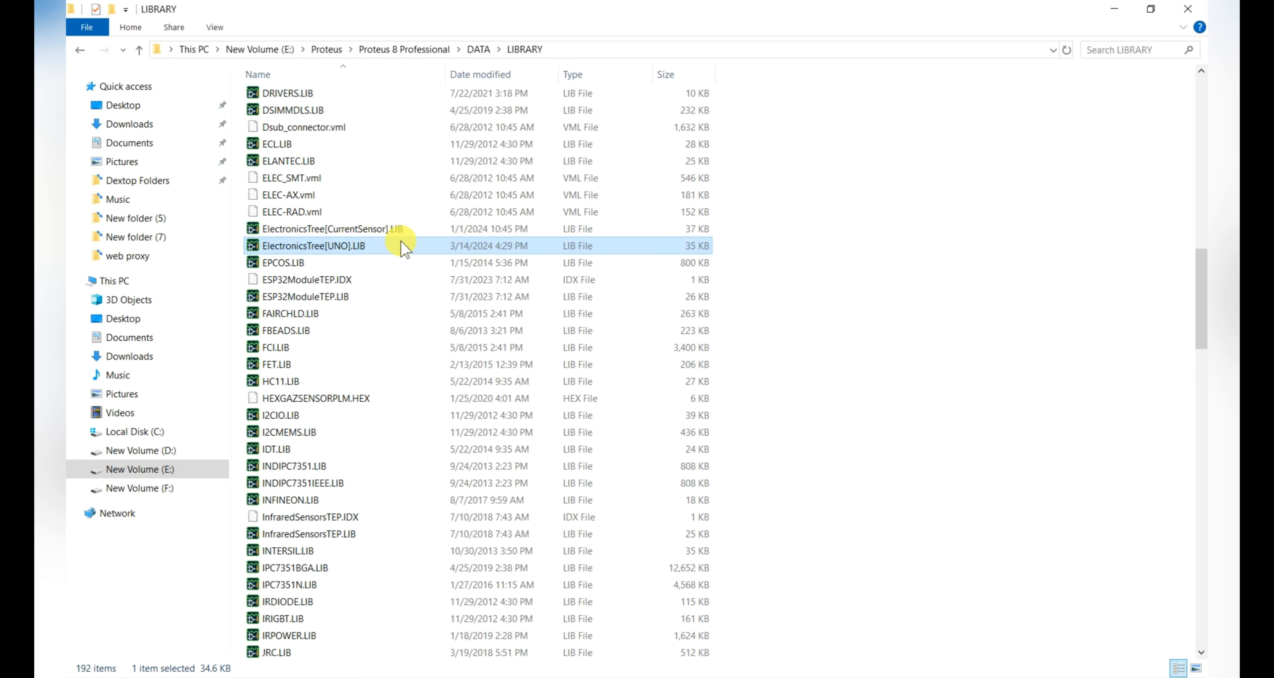
pyautogui.click(1204, 12)
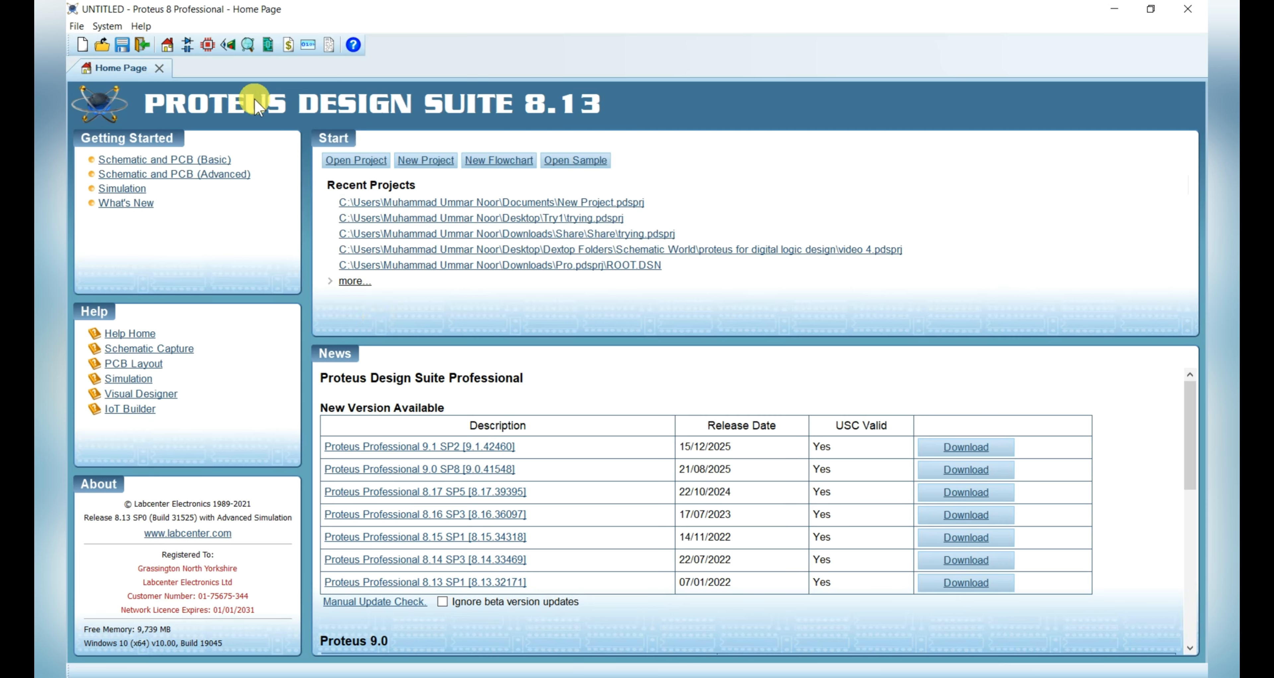
# Open a blank schematic in Proteus and search the device library for "arduino".
pyautogui.click(190, 46)
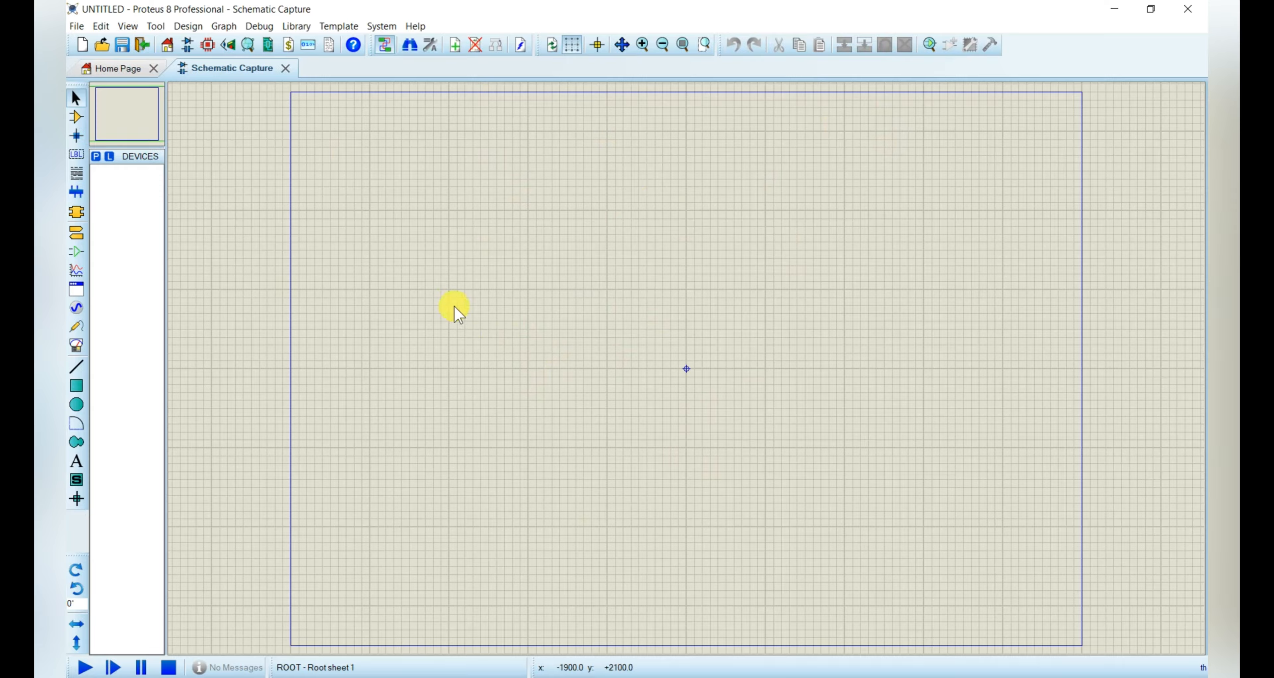
pyautogui.click(77, 117)
pyautogui.click(96, 157)
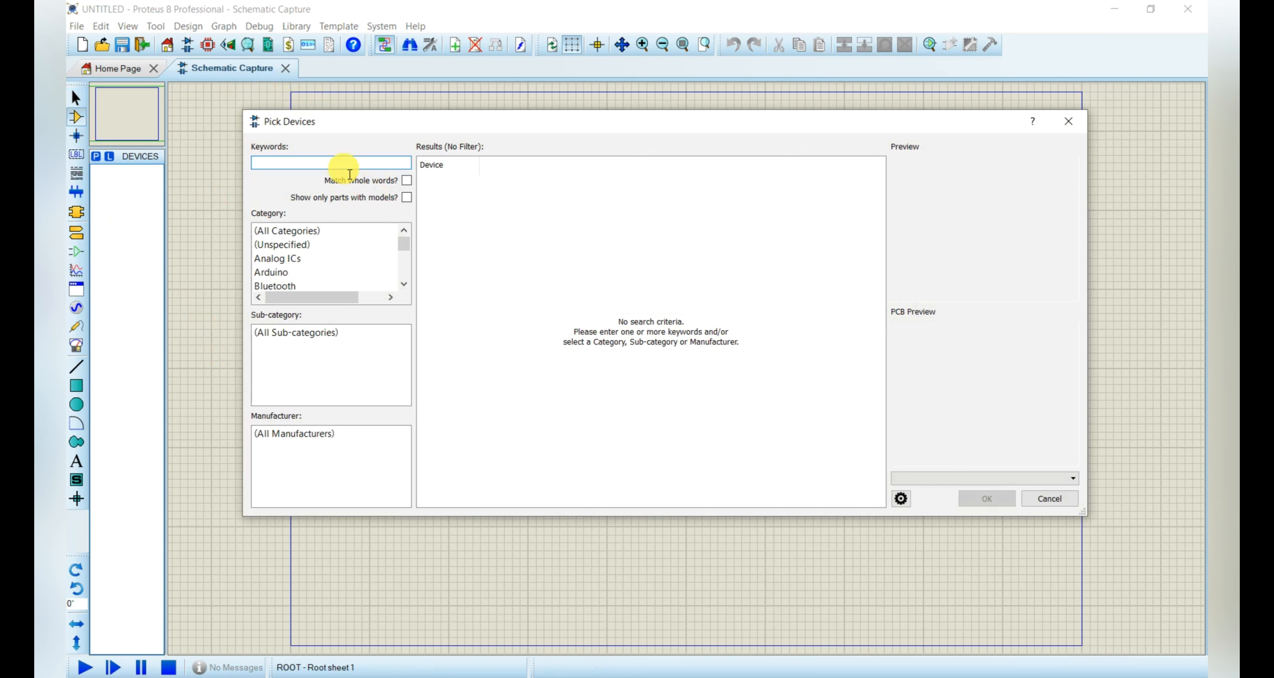
pyautogui.write('ardui')
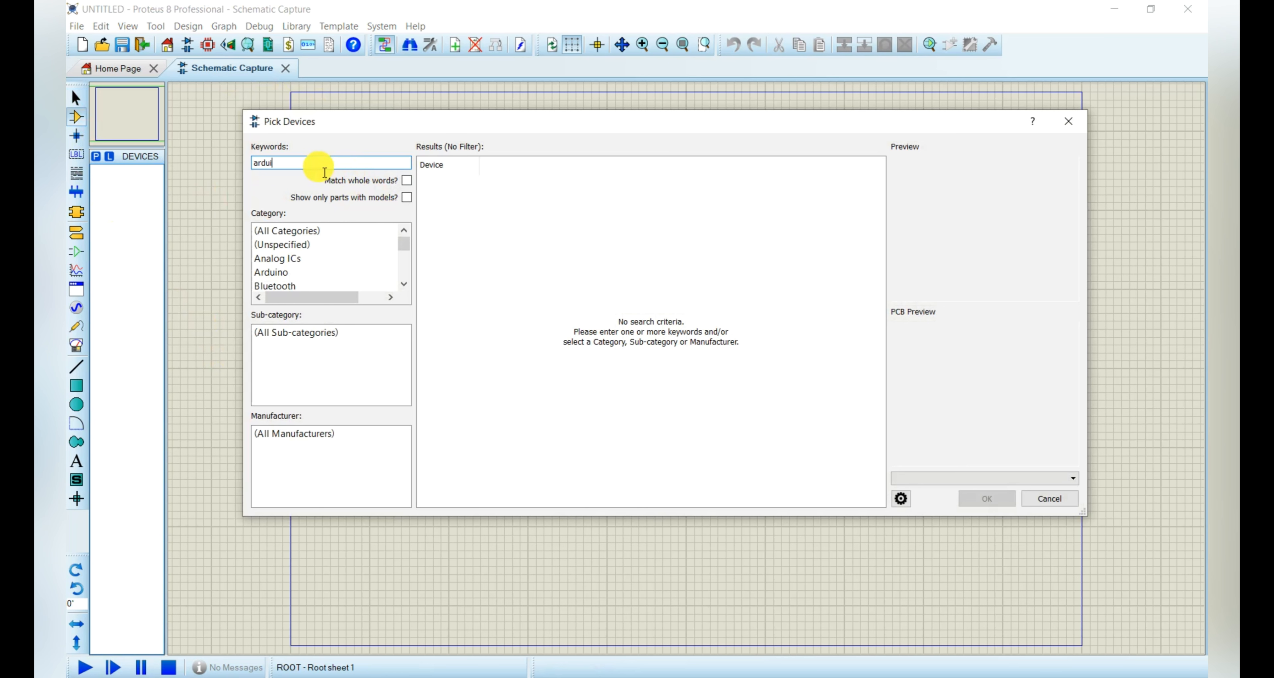
pyautogui.write('no')
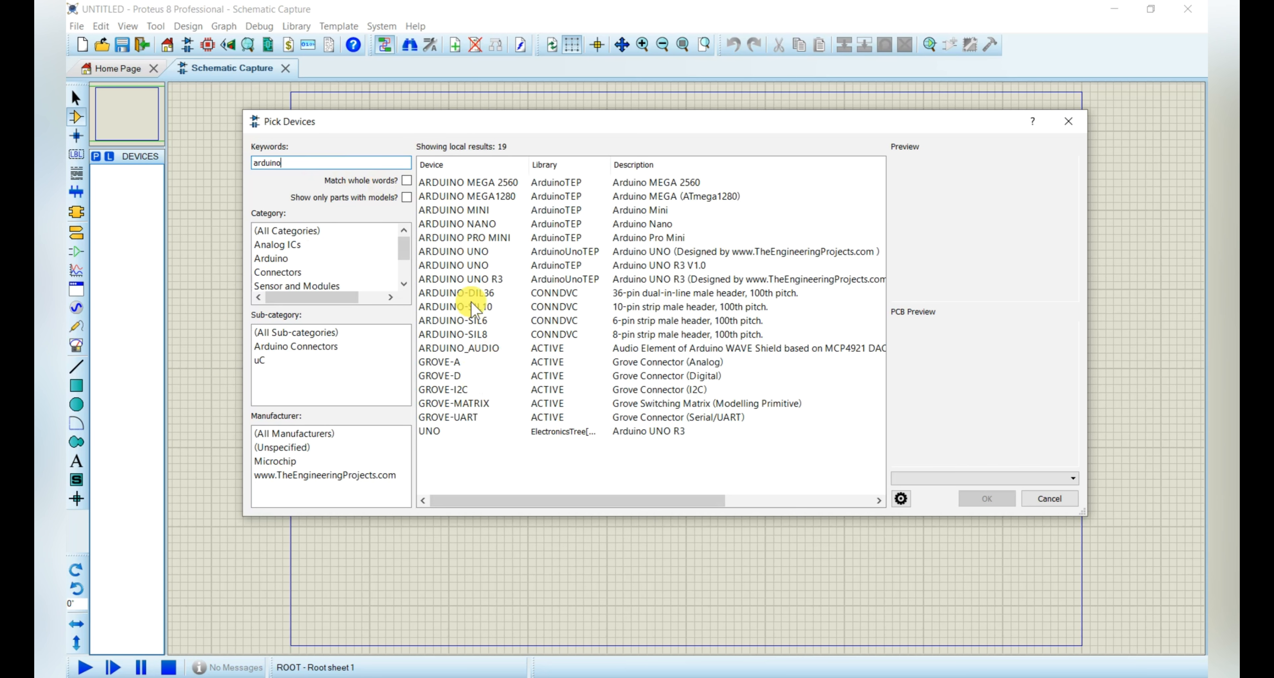
# Compare the ARDUINO UNO entries and add the one from the ArduinoUnoTEP library to the device list.
pyautogui.click(479, 252)
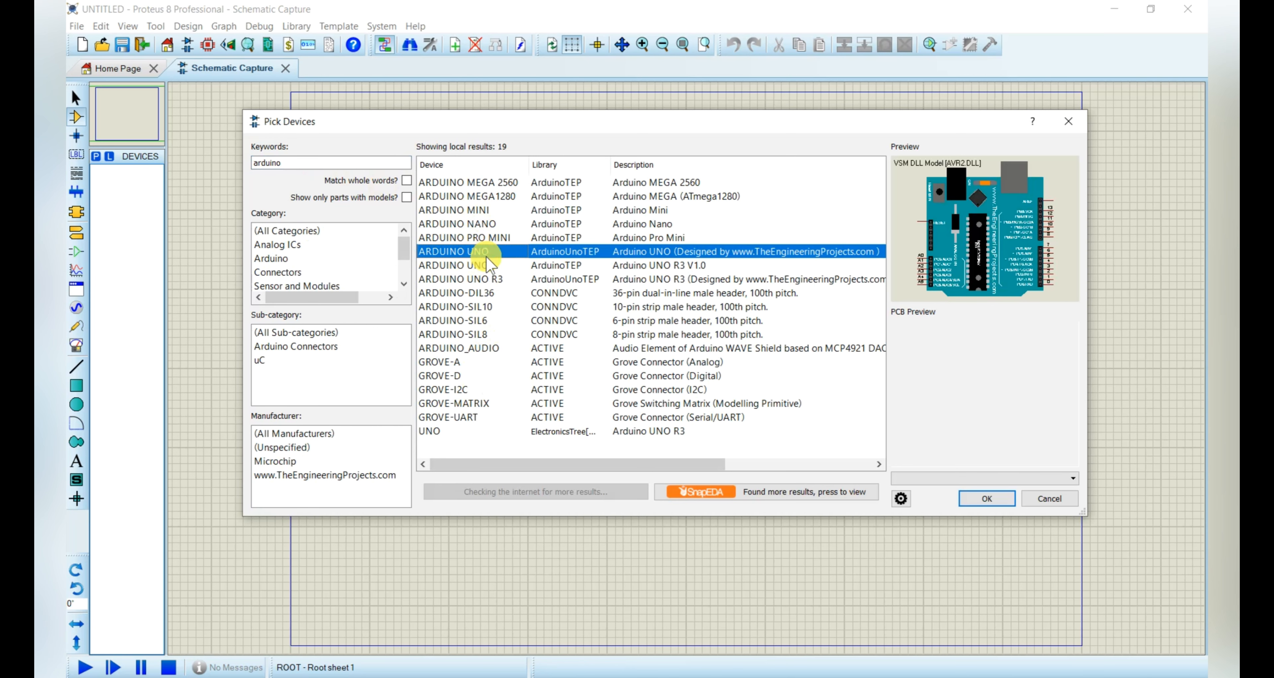
pyautogui.click(491, 266)
pyautogui.click(482, 254)
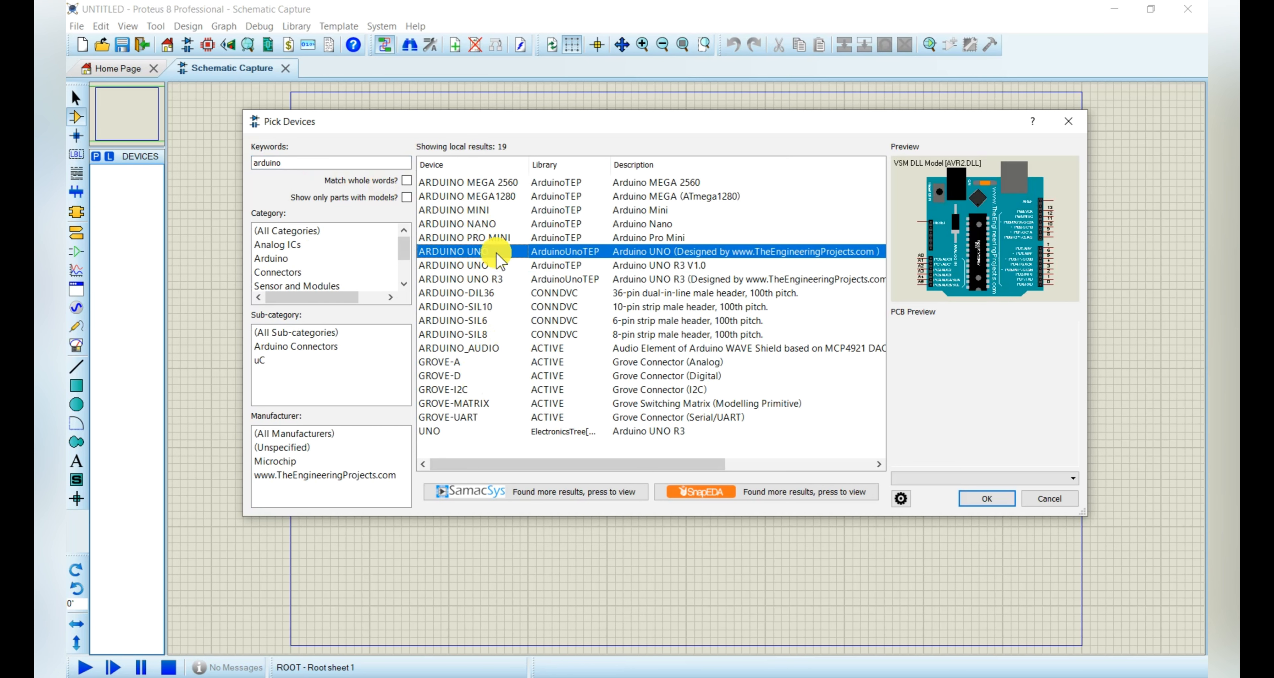
pyautogui.doubleClick(618, 253)
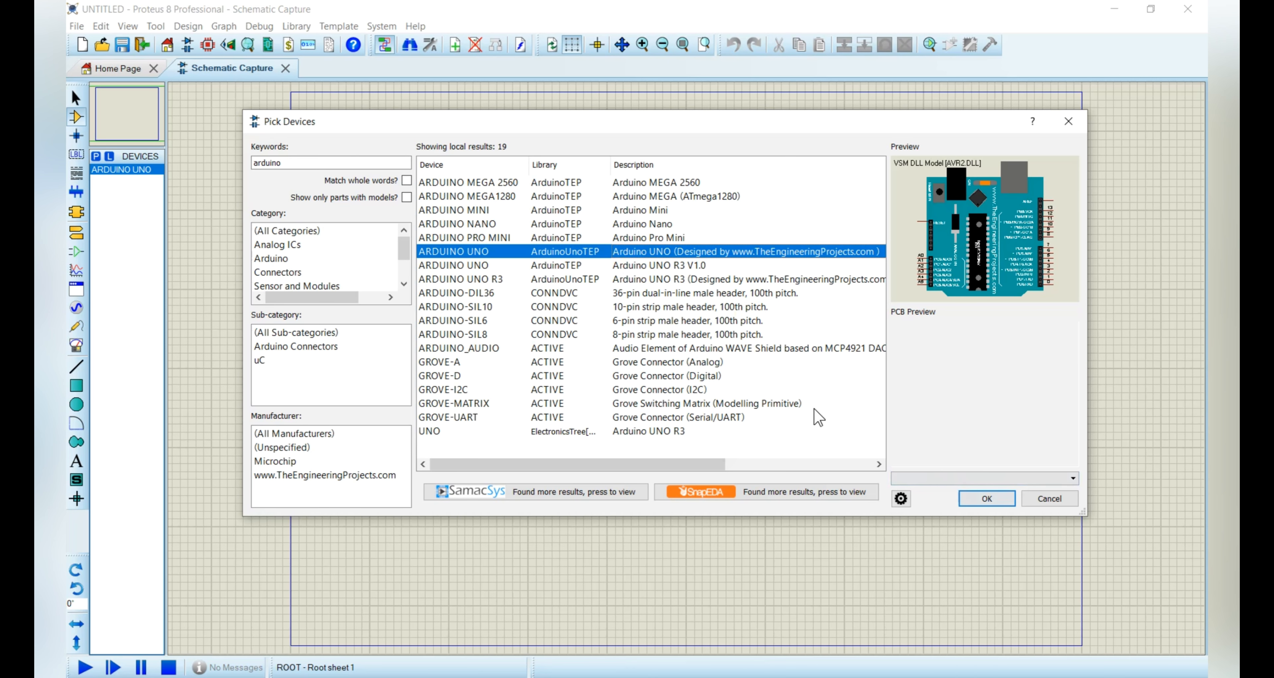
pyautogui.click(987, 498)
# Place the Arduino UNO on the schematic sheet and shift it sideways to leave room beside its digital pins.
pyautogui.click(673, 269)
pyautogui.click(542, 351)
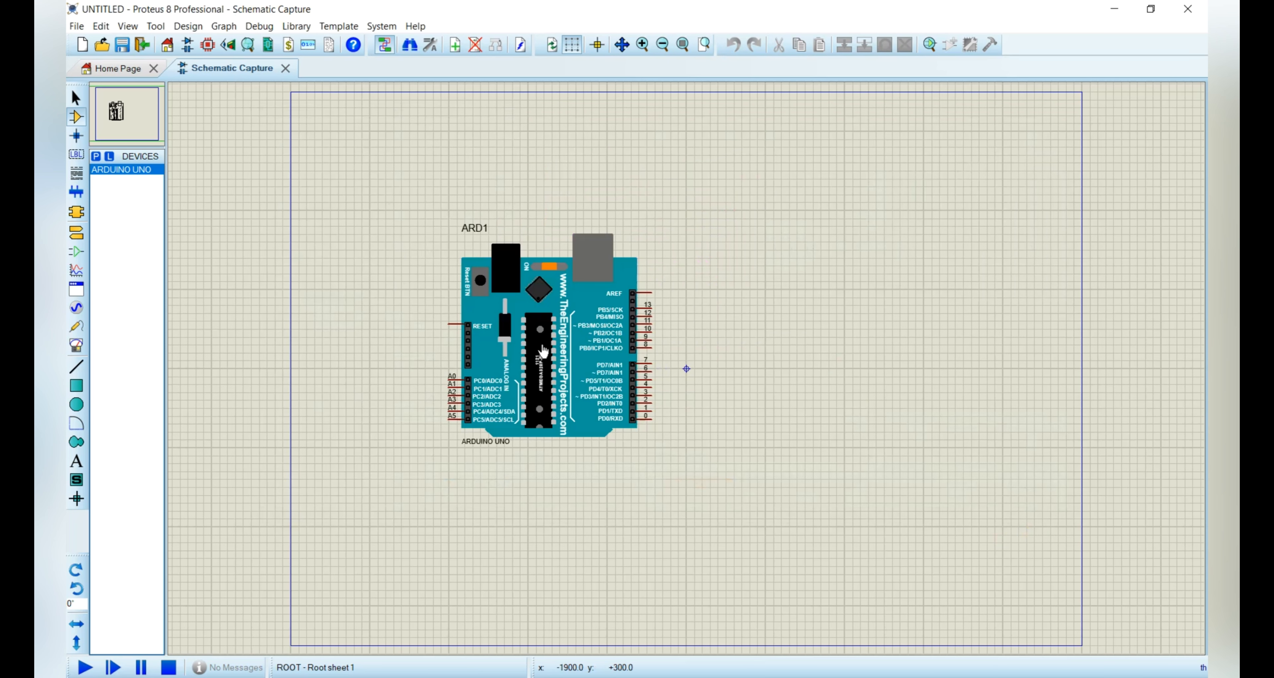
pyautogui.scroll(1, 532, 361)
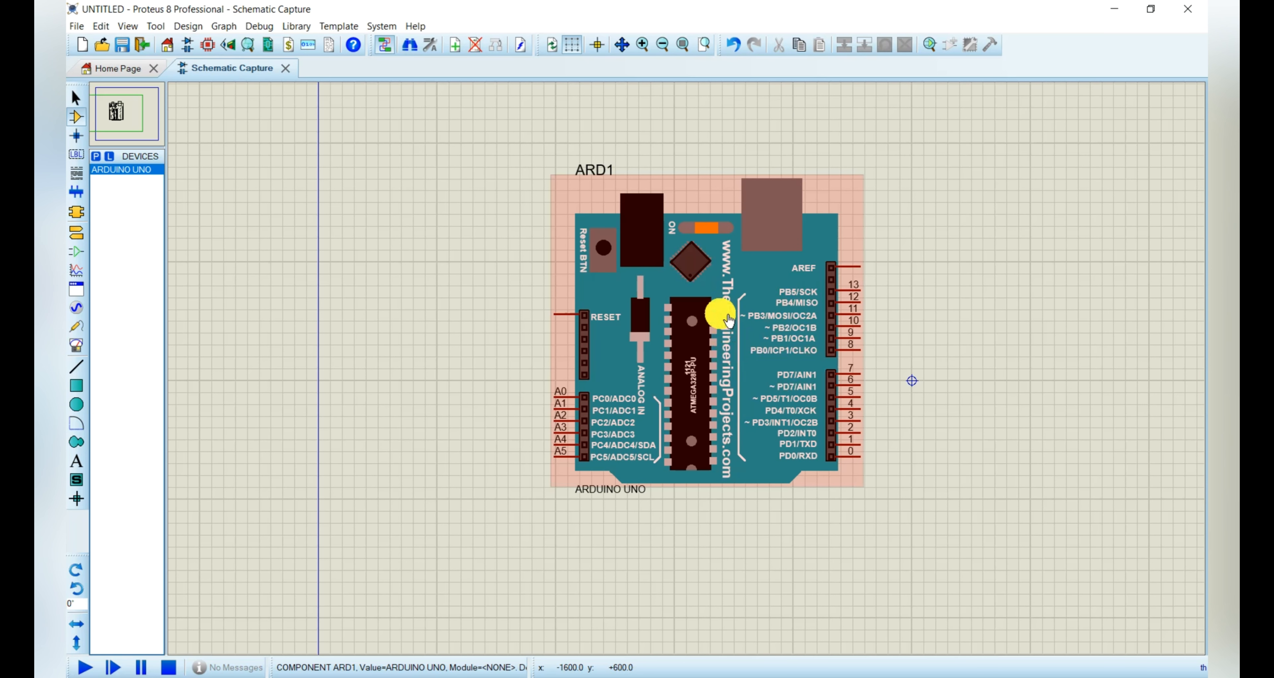
pyautogui.moveTo(728, 320); pyautogui.dragTo(621, 309)
pyautogui.click(905, 261)
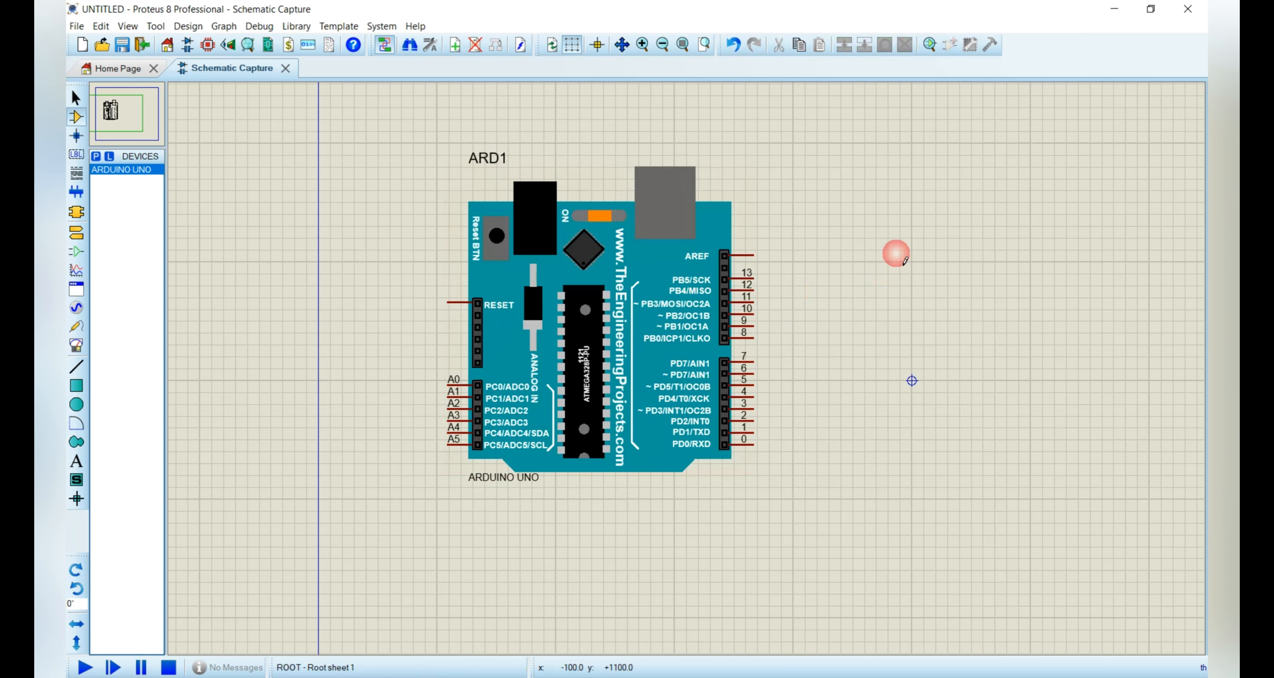
# Add RESISTOR, LED-BLUE and LED-GREEN from the component library to the device list.
pyautogui.click(96, 156)
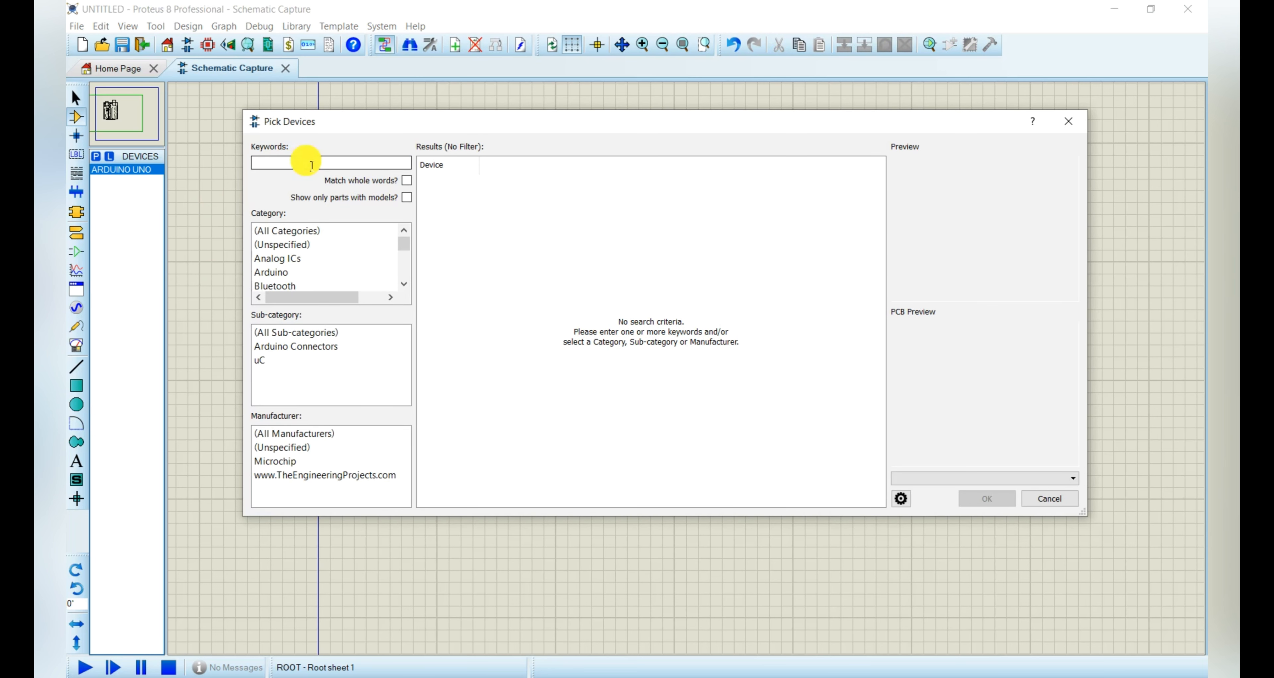
pyautogui.write('resistor')
pyautogui.doubleClick(446, 418)
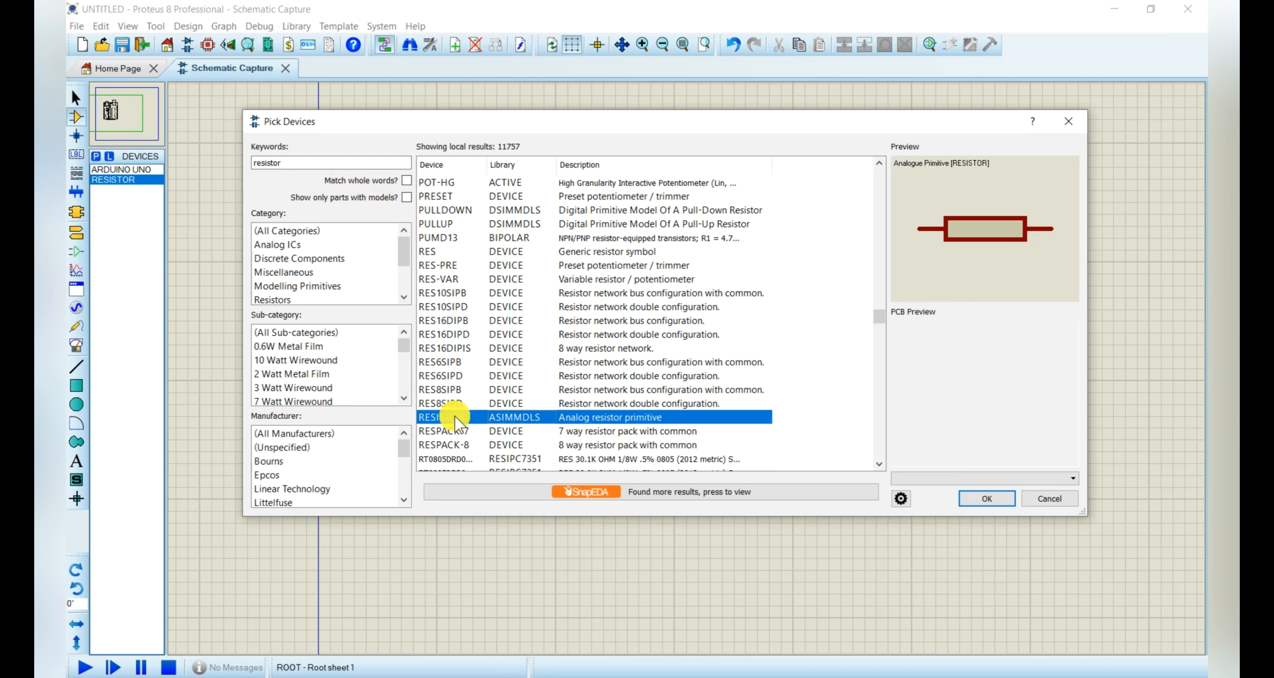
pyautogui.click(309, 165)
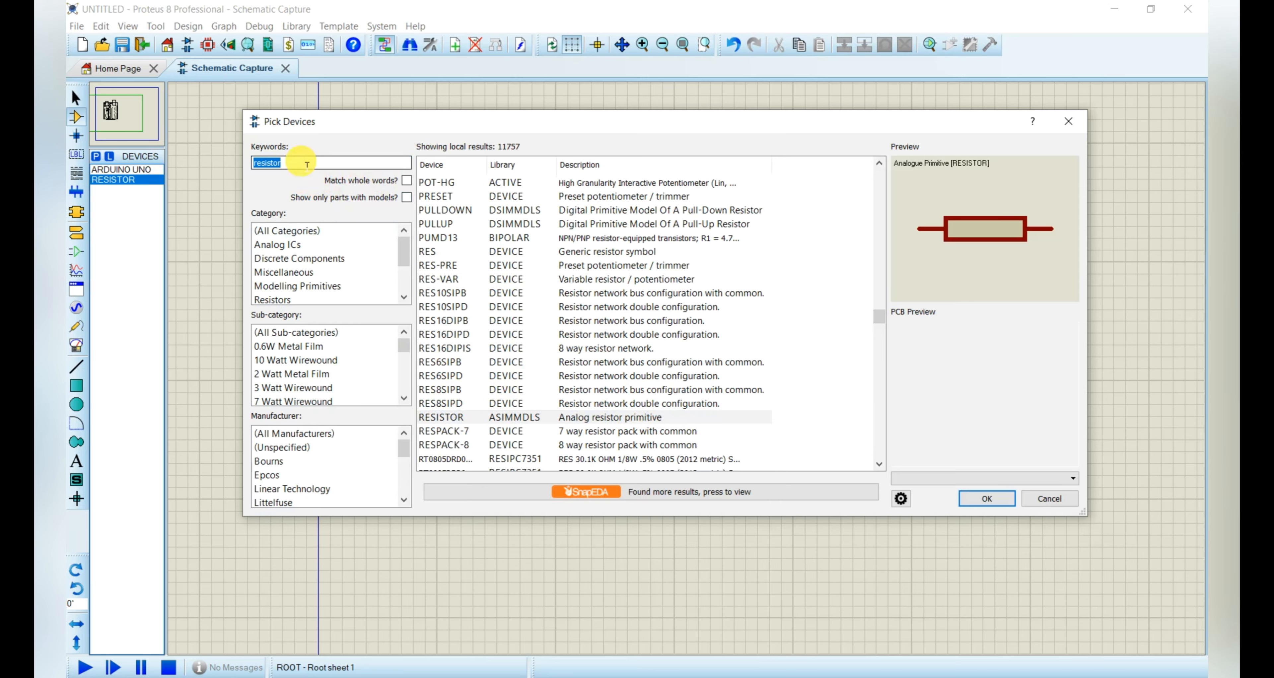
pyautogui.write('led')
pyautogui.doubleClick(468, 363)
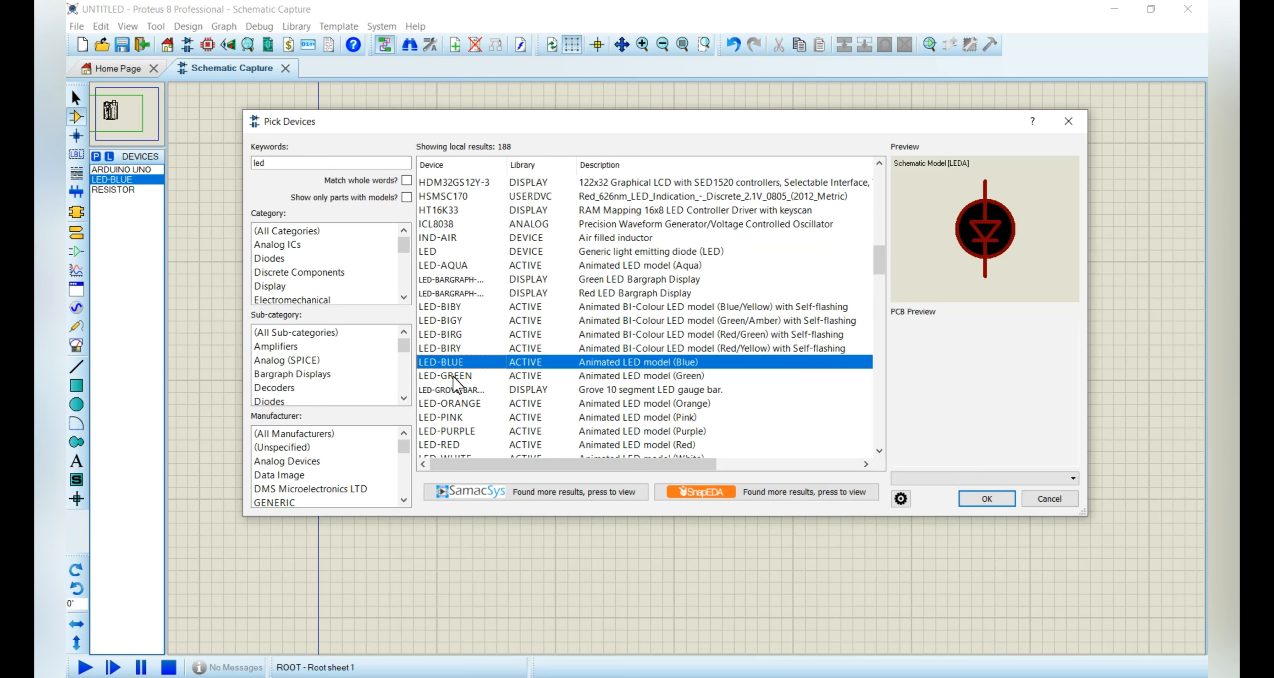
pyautogui.doubleClick(455, 379)
pyautogui.click(987, 498)
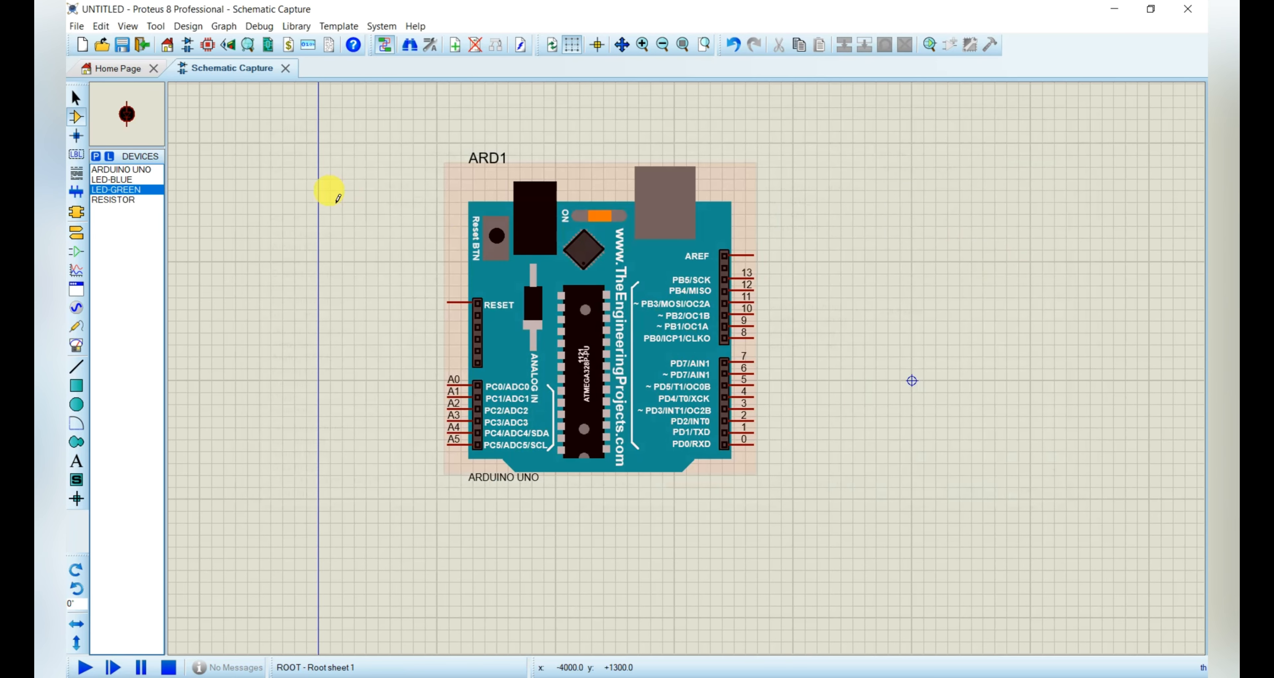
# Place a resistor beside the Arduino's digital pins and a green LED just below and beyond it.
pyautogui.click(119, 200)
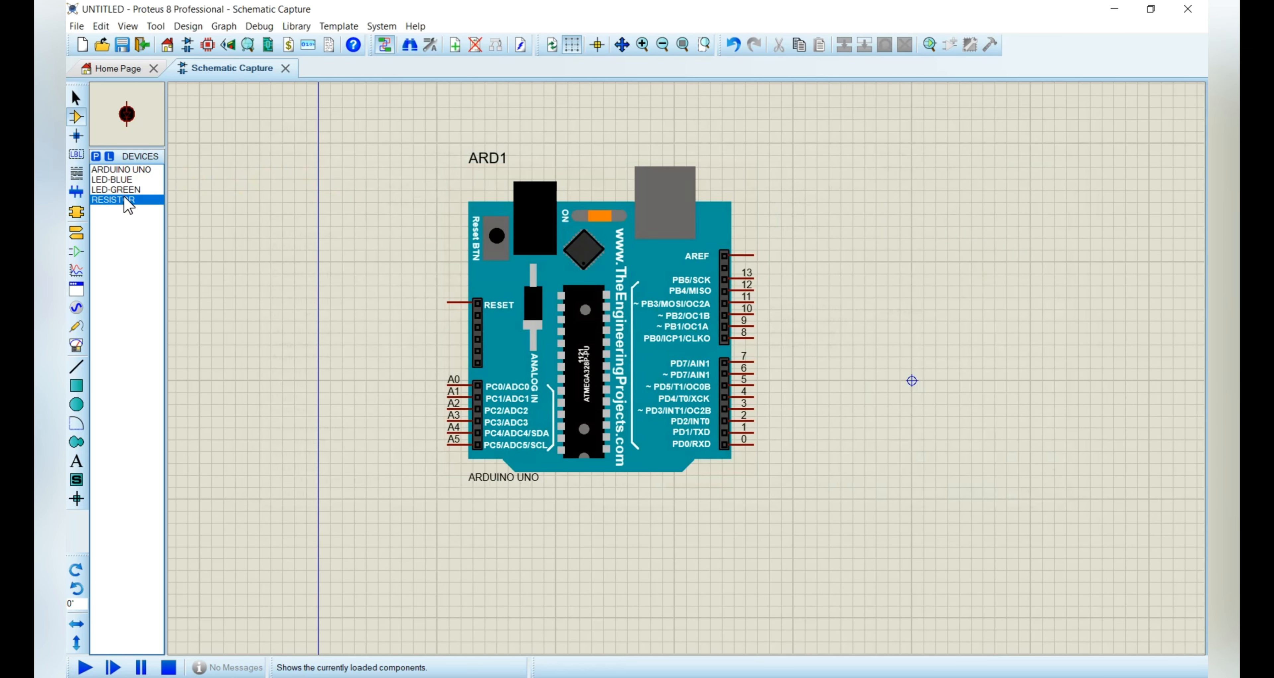
pyautogui.click(792, 269)
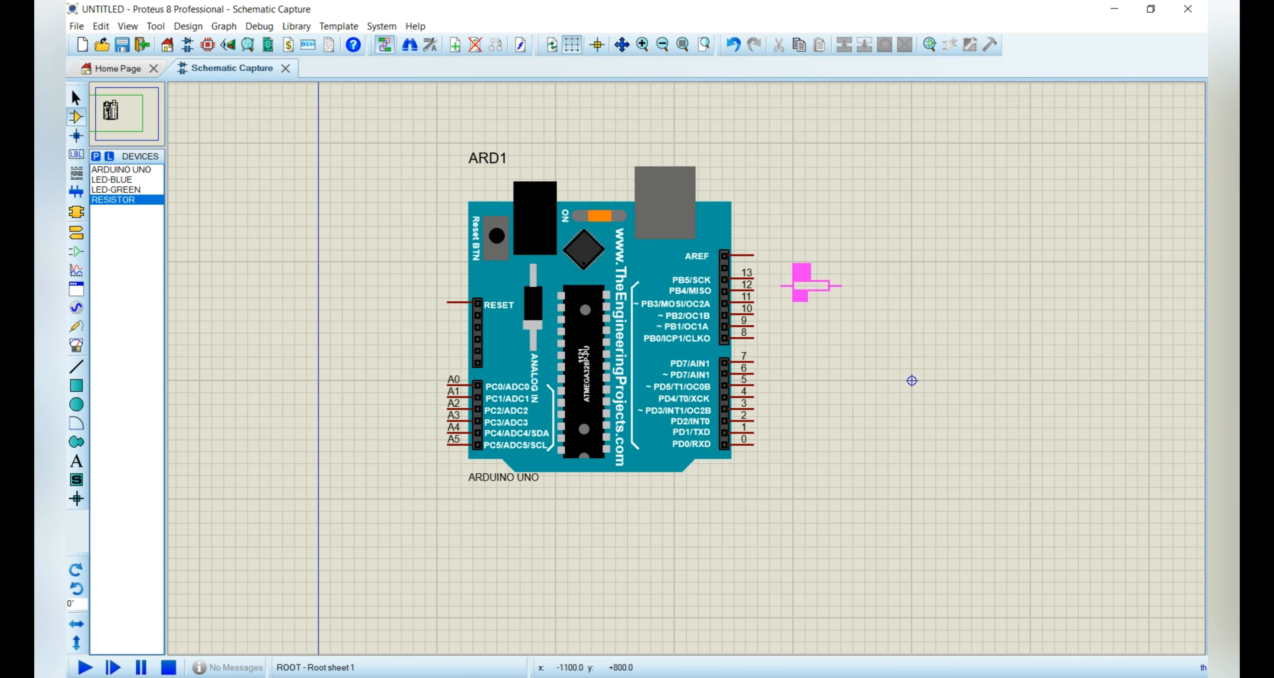
pyautogui.click(847, 286)
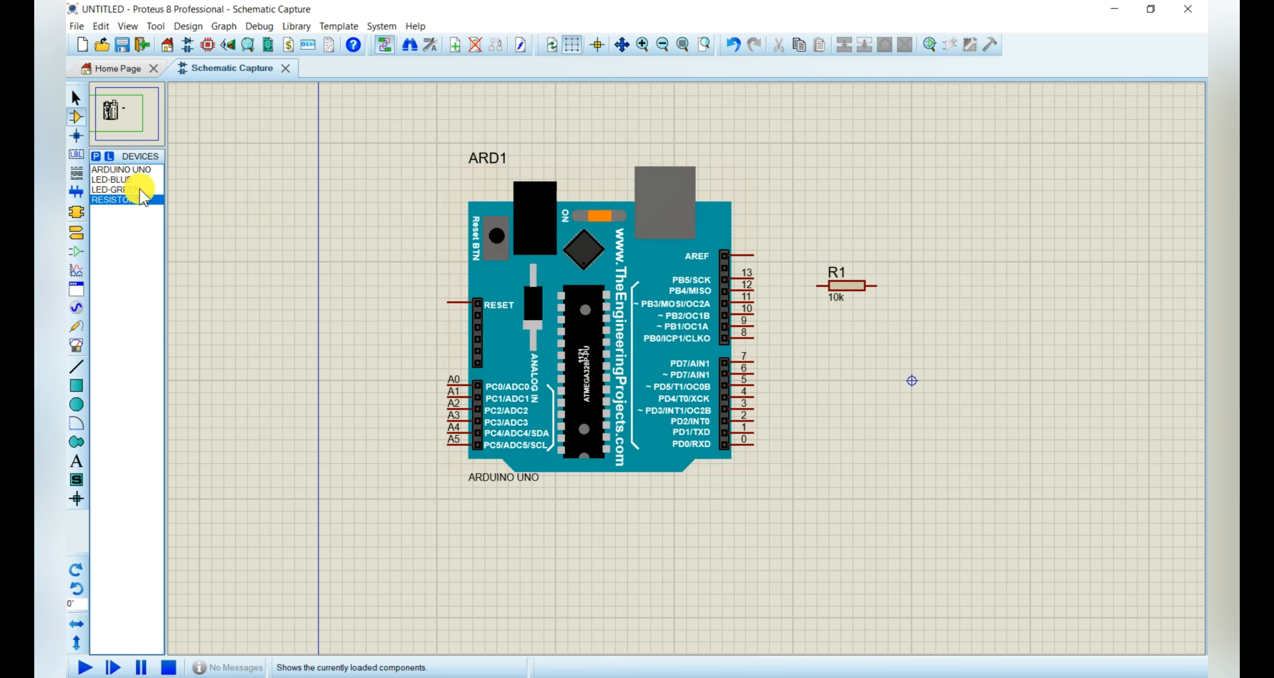
pyautogui.click(119, 189)
pyautogui.click(925, 321)
pyautogui.click(912, 321)
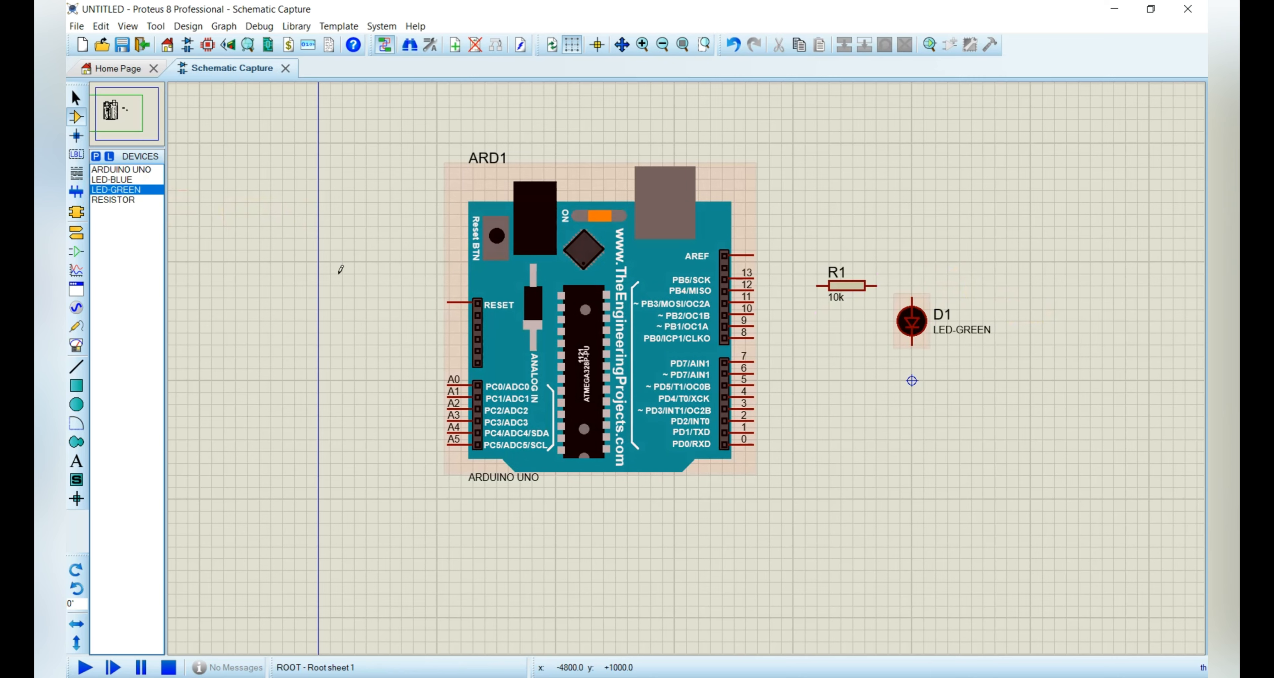
# Place a GROUND terminal below the green LED and wire it to the LED's lower pin.
pyautogui.click(76, 232)
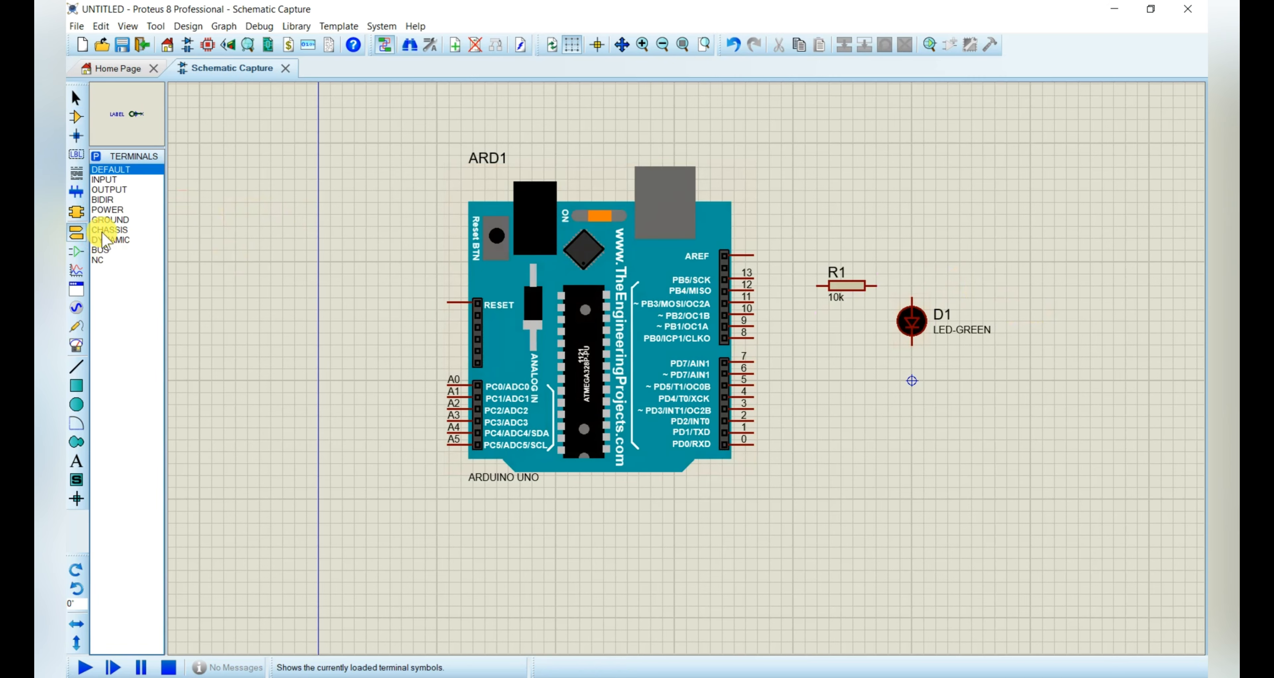
pyautogui.click(112, 219)
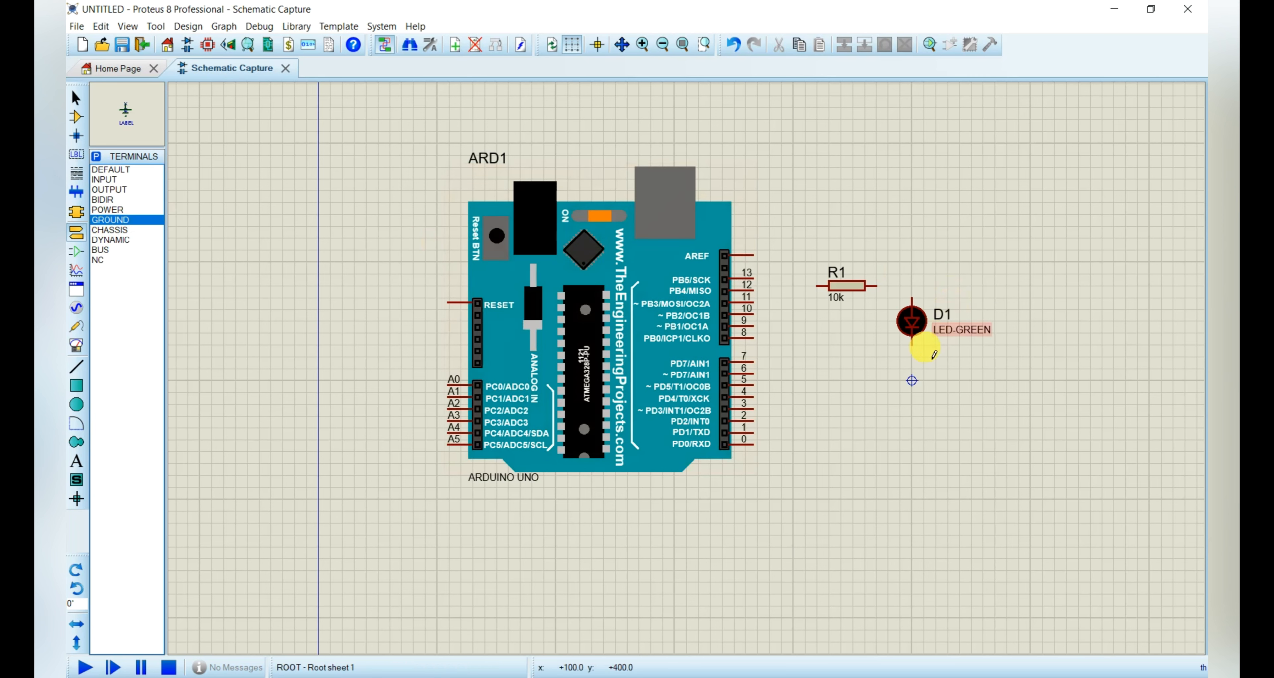
pyautogui.click(911, 392)
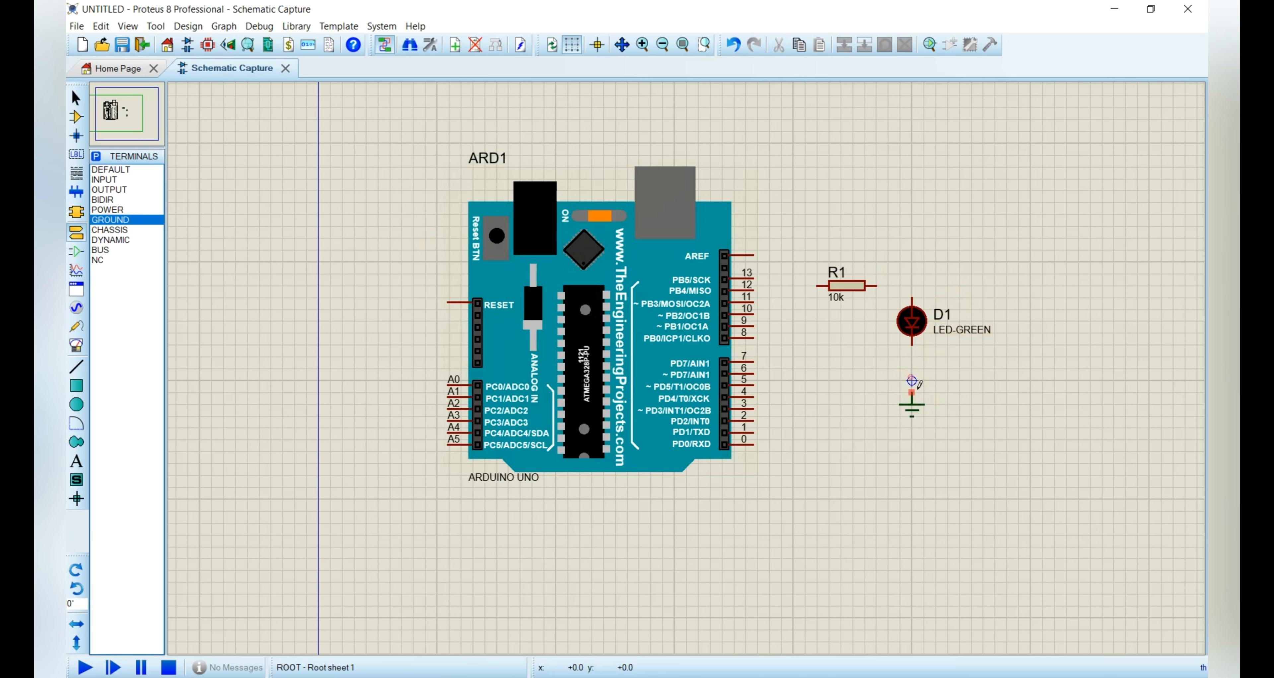
pyautogui.click(912, 346)
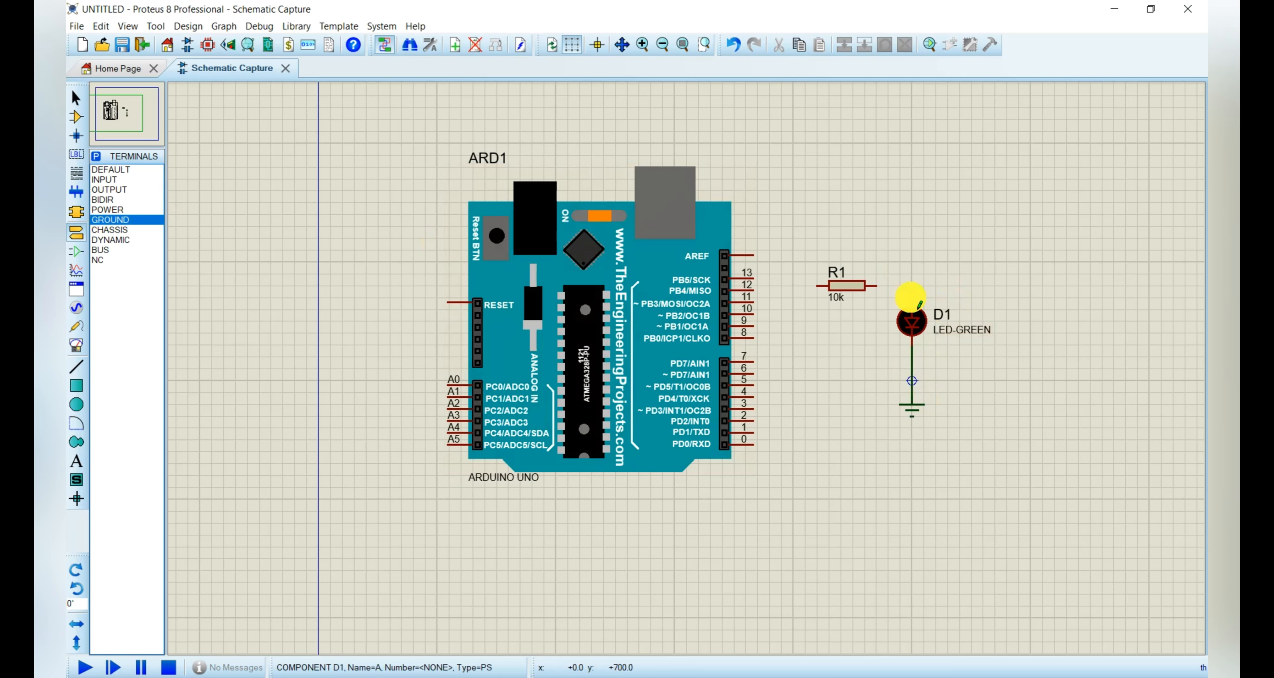
# Wire the green LED's upper pin through the resistor to Arduino pin 12 and set the resistor's value to 220.
pyautogui.click(911, 297)
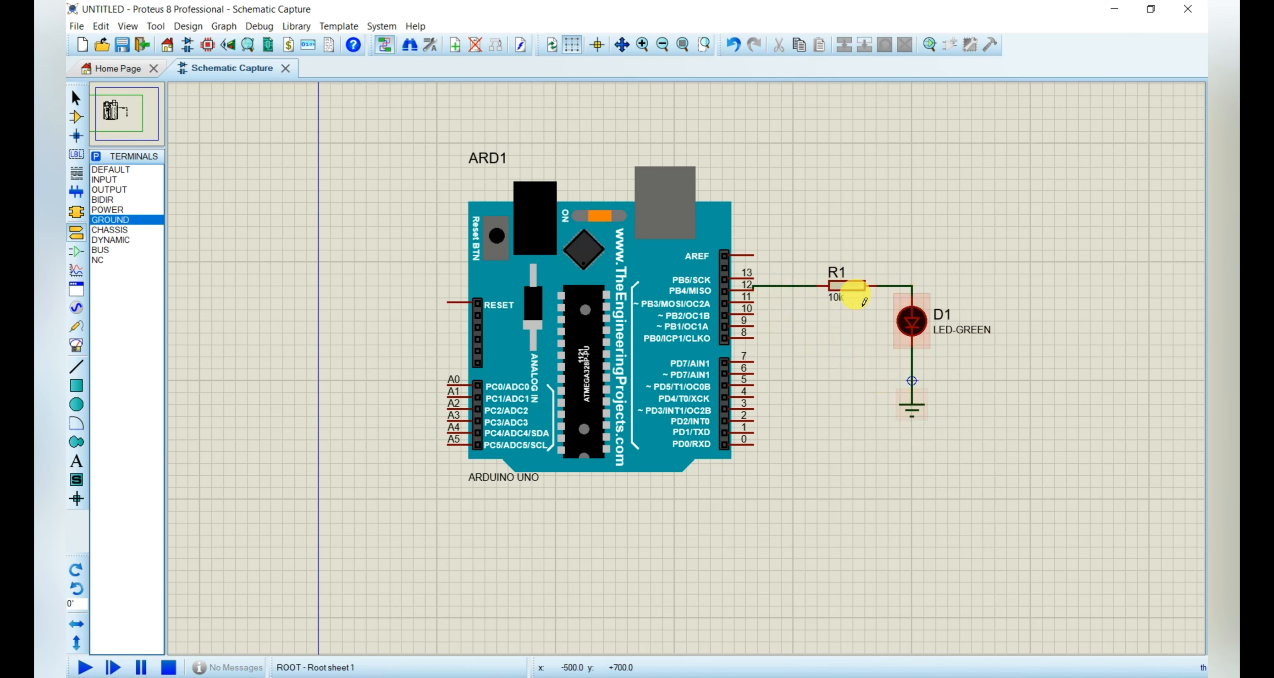
pyautogui.doubleClick(841, 303)
pyautogui.click(563, 217)
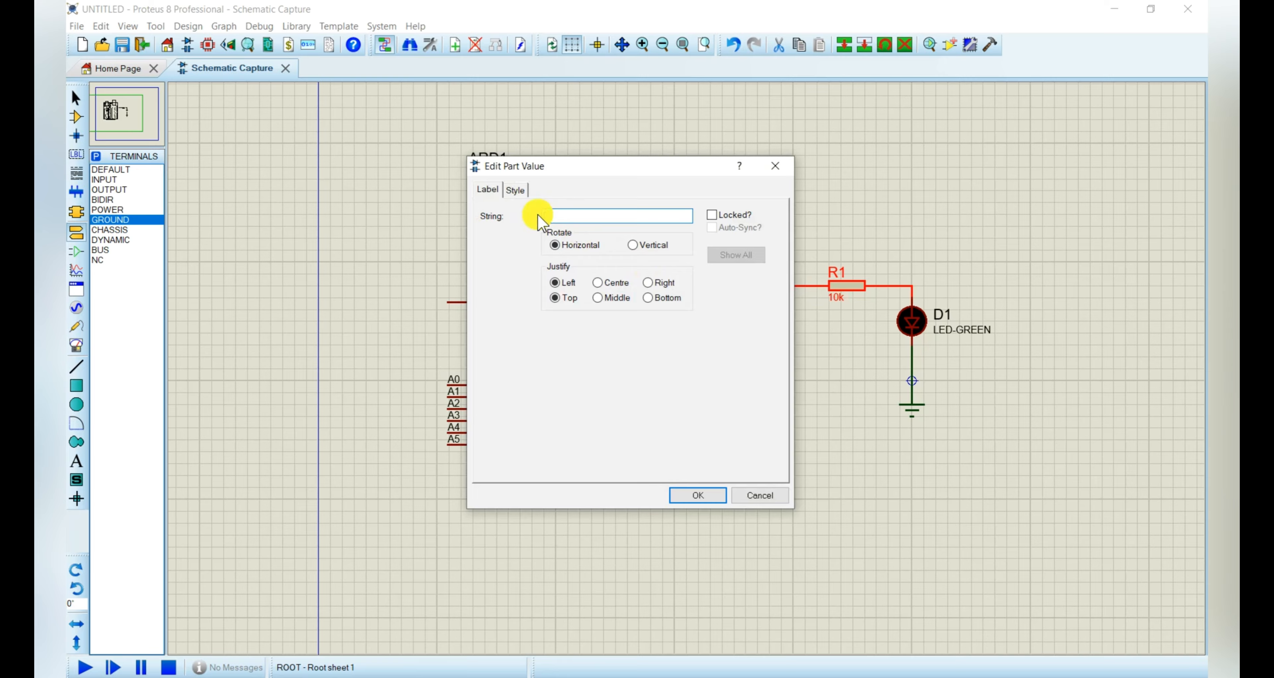
pyautogui.press('BackSpace')
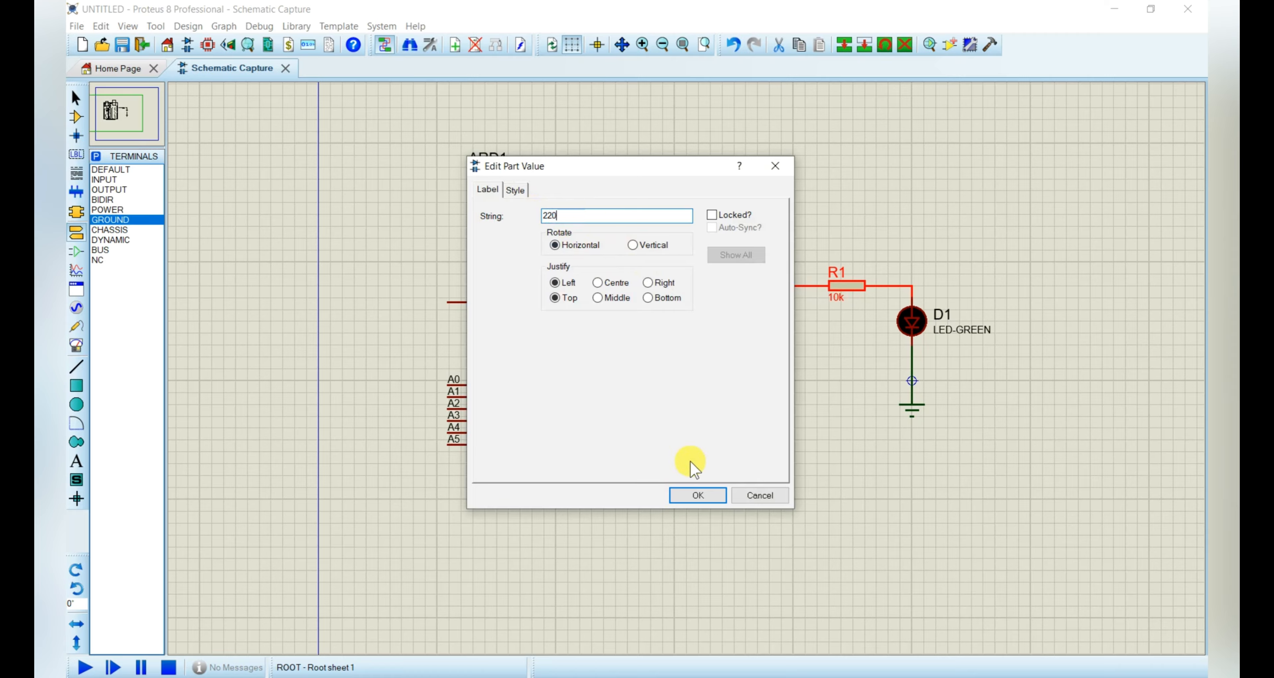
pyautogui.click(689, 498)
pyautogui.click(806, 331)
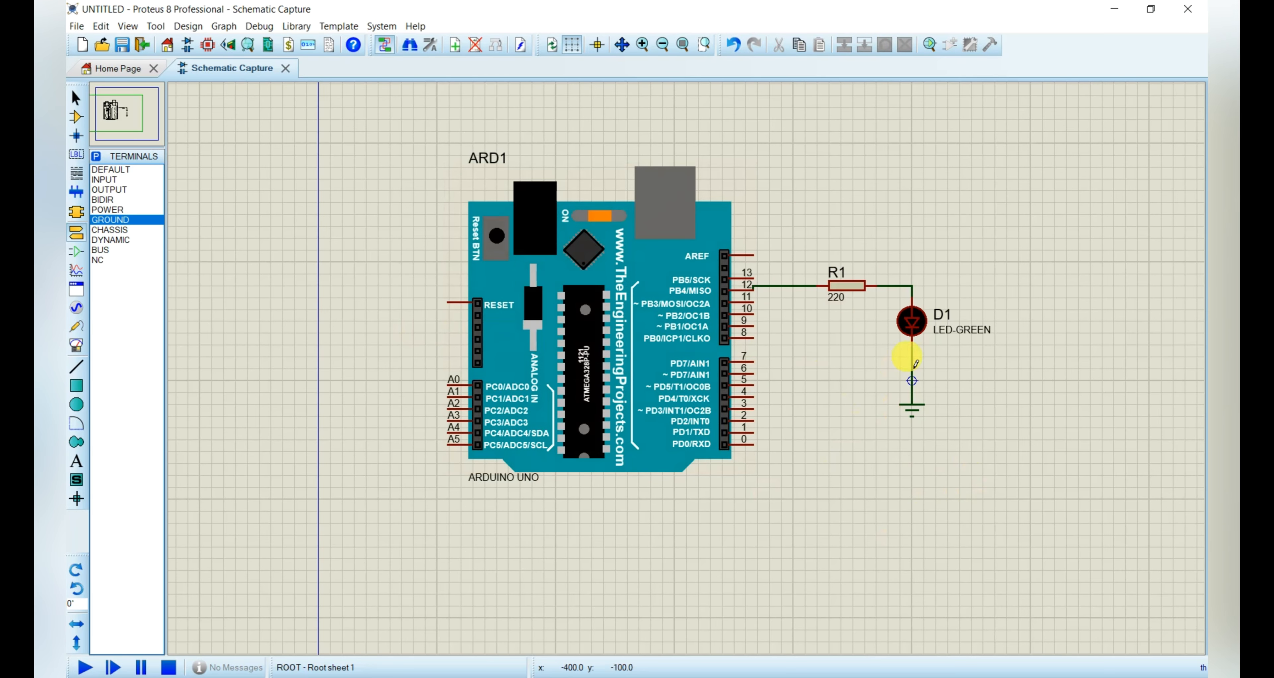
# View the Arduino UNO's component properties, including its Program File setting, and switch to Arduino IDE.
pyautogui.click(639, 302)
pyautogui.click(639, 304)
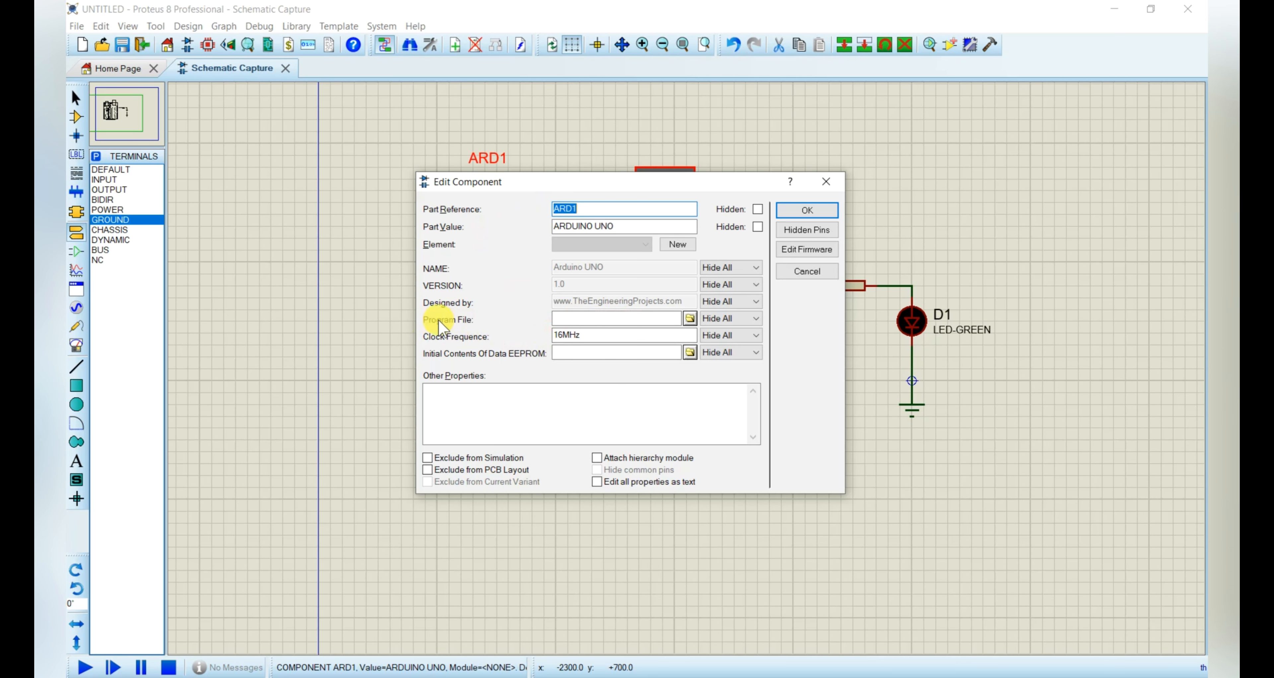
pyautogui.press('super')
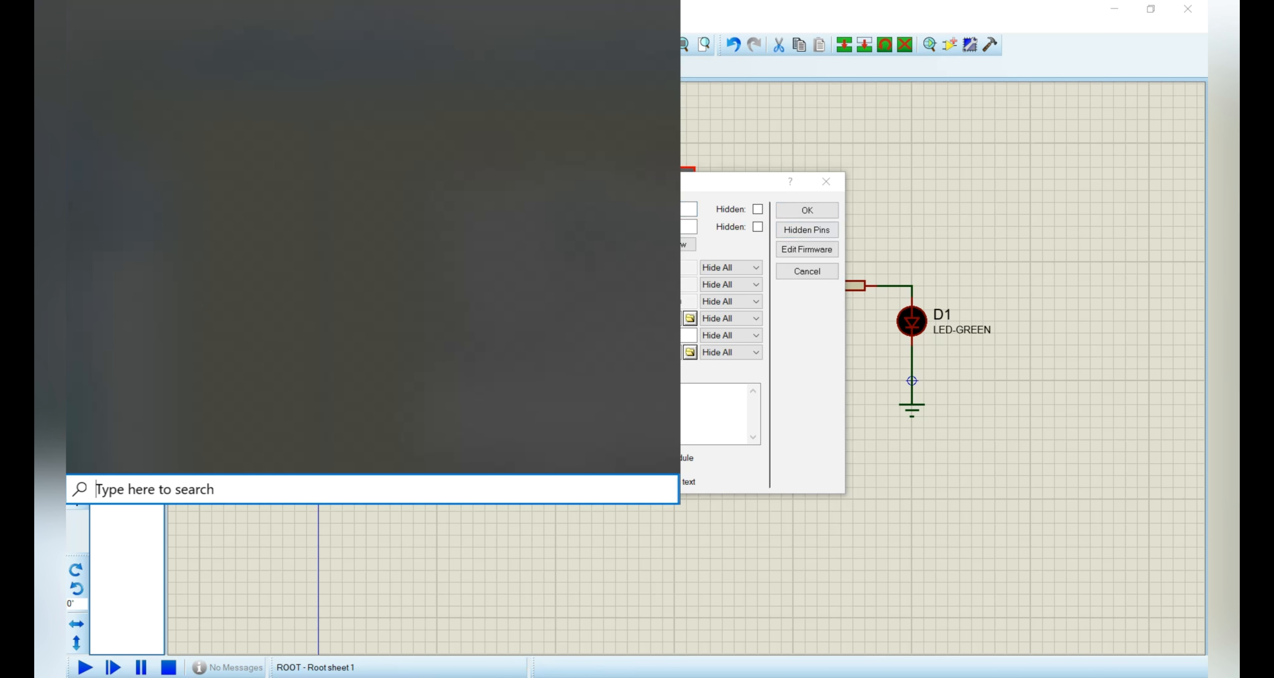
pyautogui.write('ardui')
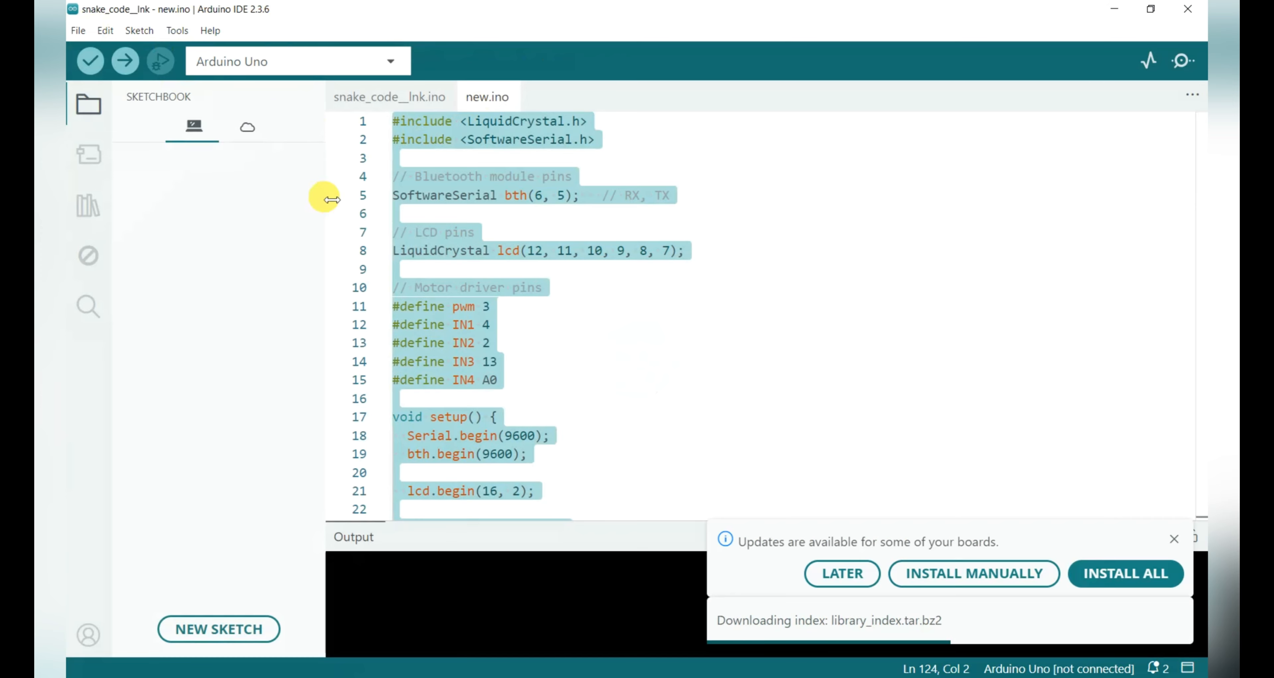
# Create a new sketch and check the available board and port choices for Arduino Uno.
pyautogui.click(81, 33)
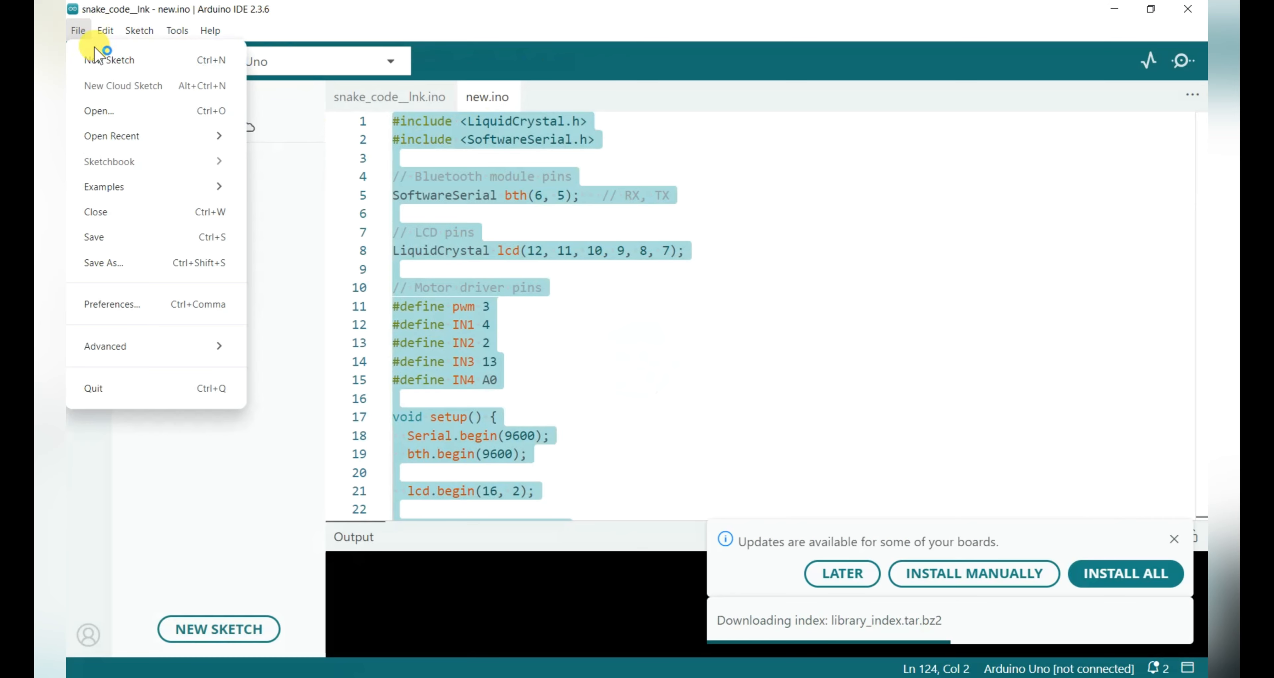
pyautogui.click(96, 60)
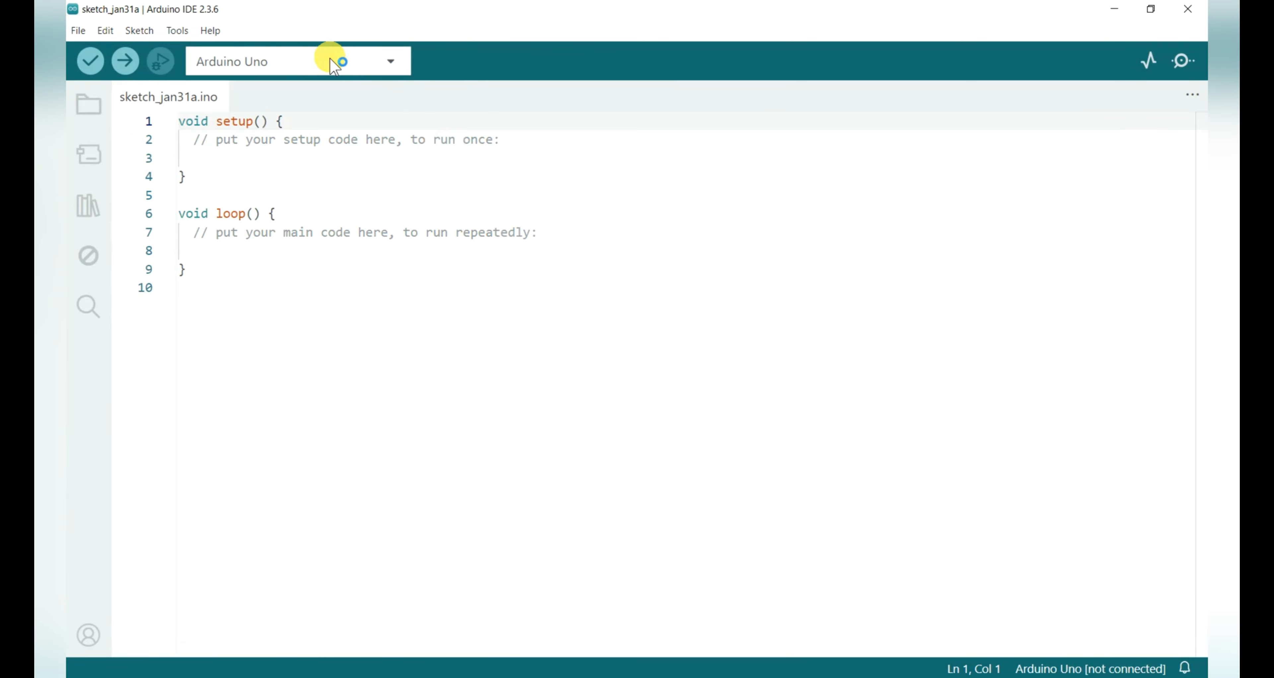
pyautogui.click(297, 70)
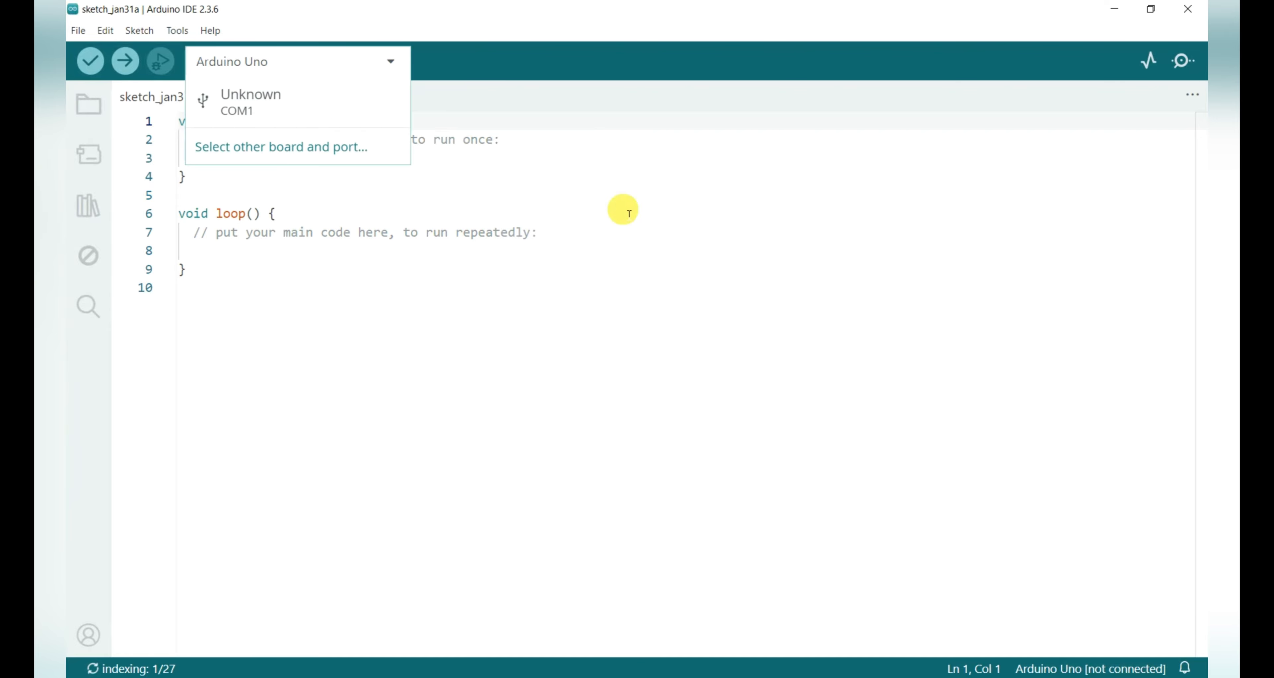
pyautogui.click(620, 210)
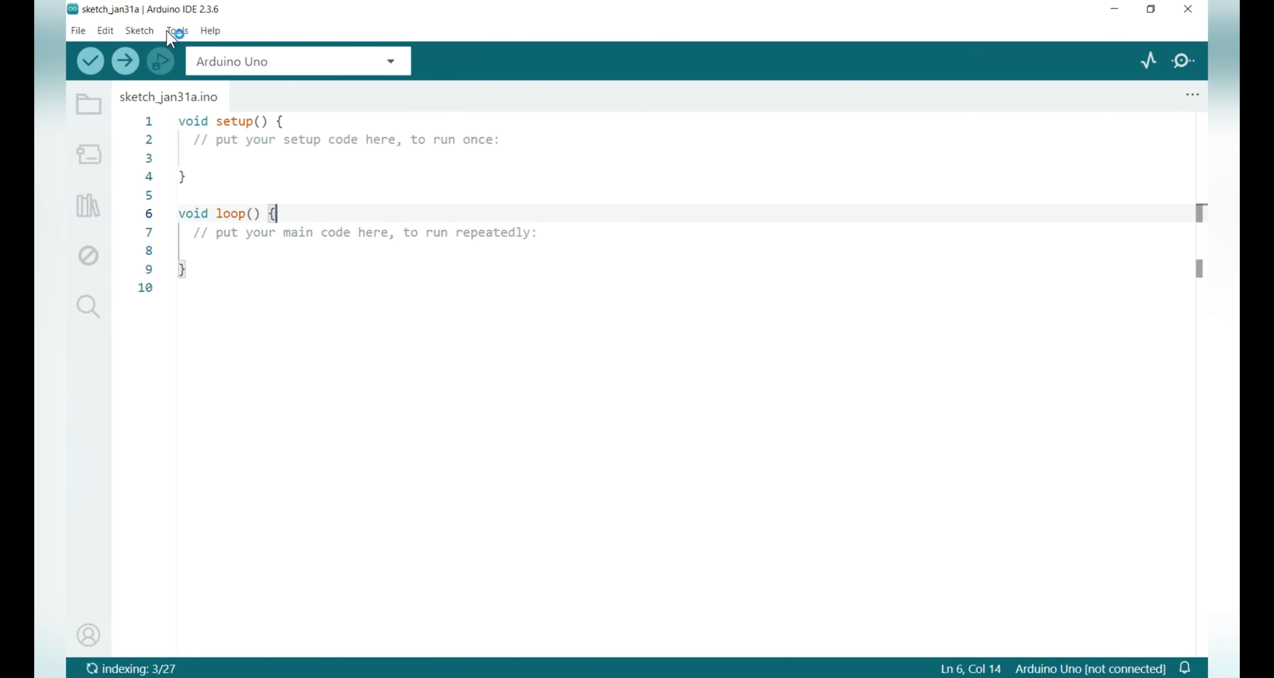
# Open the built-in Blink example from 01.Basics and maximize its window.
pyautogui.click(79, 32)
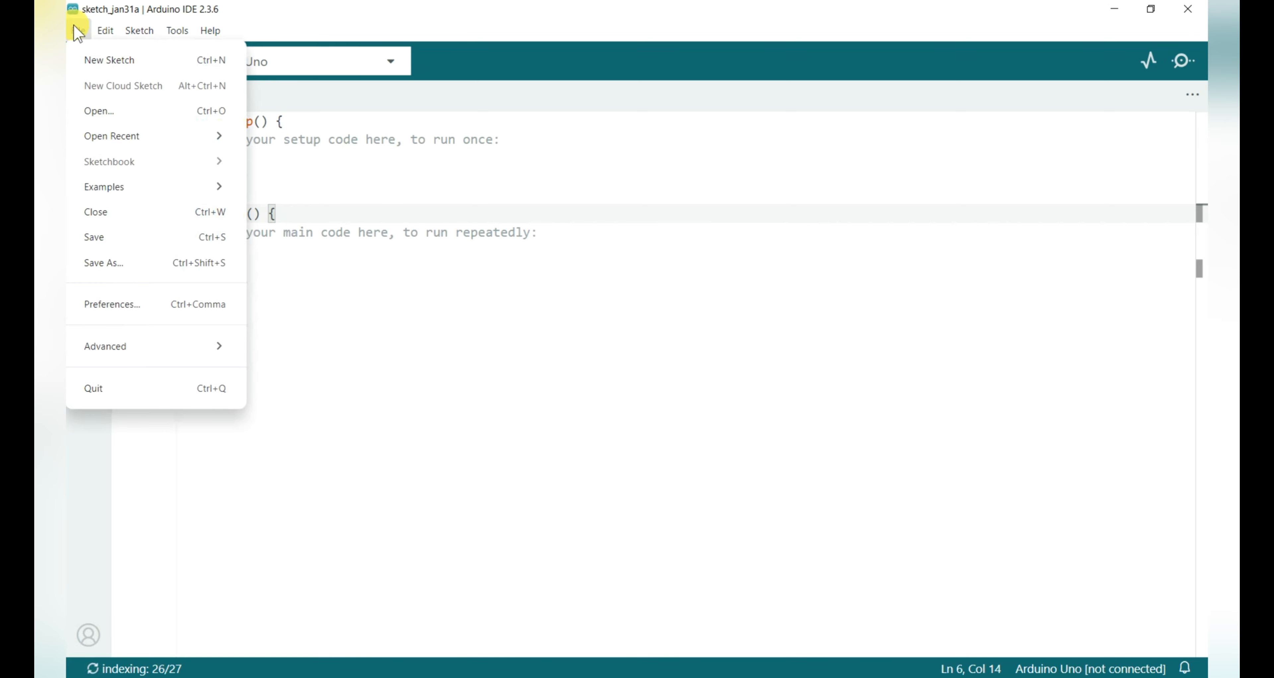
pyautogui.moveTo(127, 194)
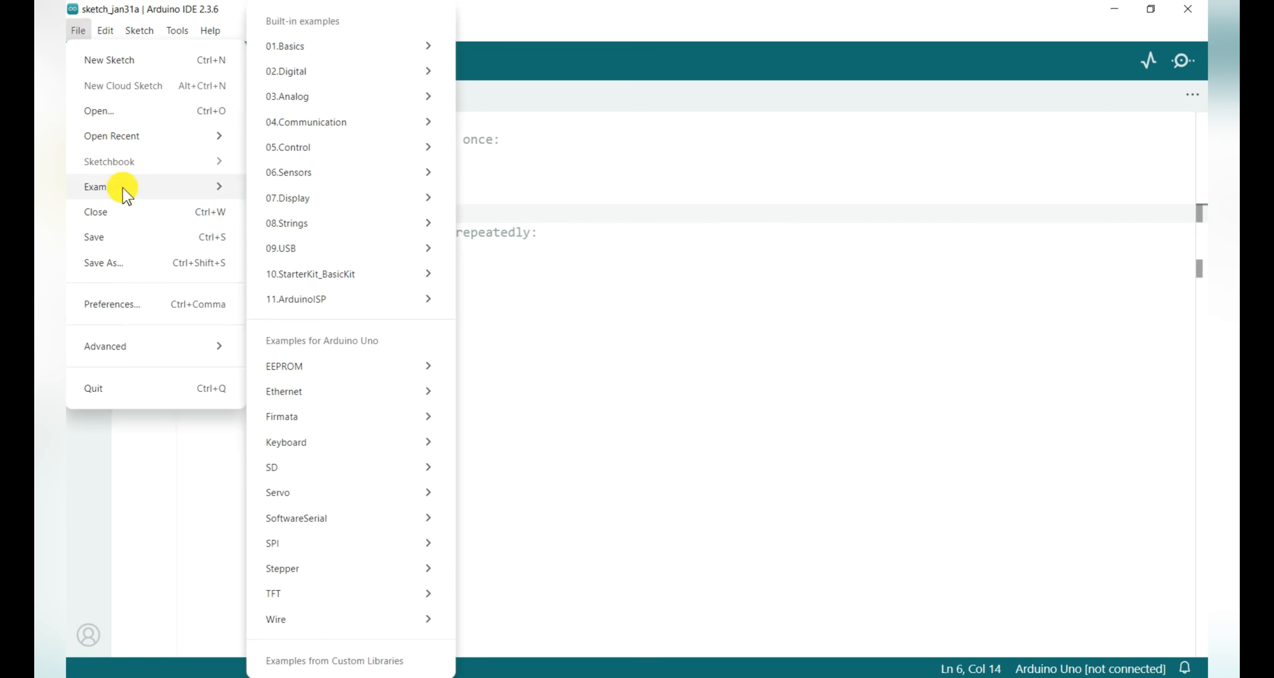
pyautogui.moveTo(321, 45)
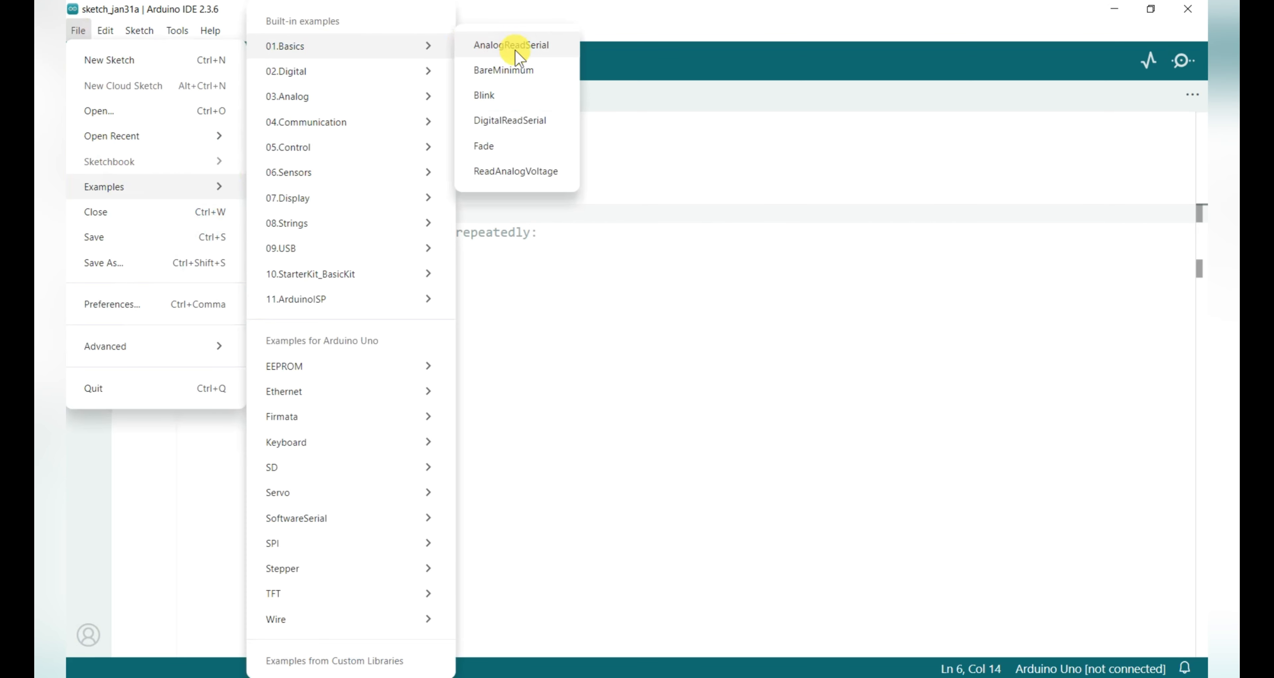
pyautogui.click(498, 95)
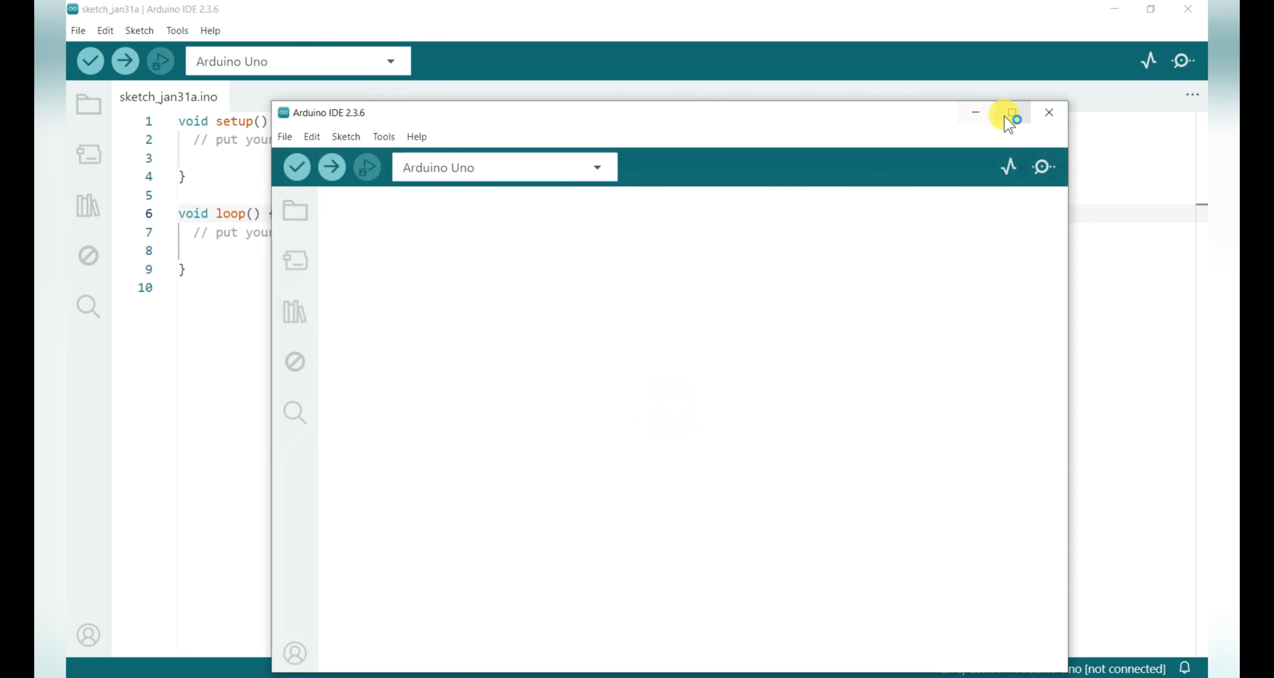
pyautogui.click(1012, 112)
# Replace the Blink sketch's header comment with the line #define LED_BUILTIN 12 and save the sketch.
pyautogui.scroll(-3, 420, 270)
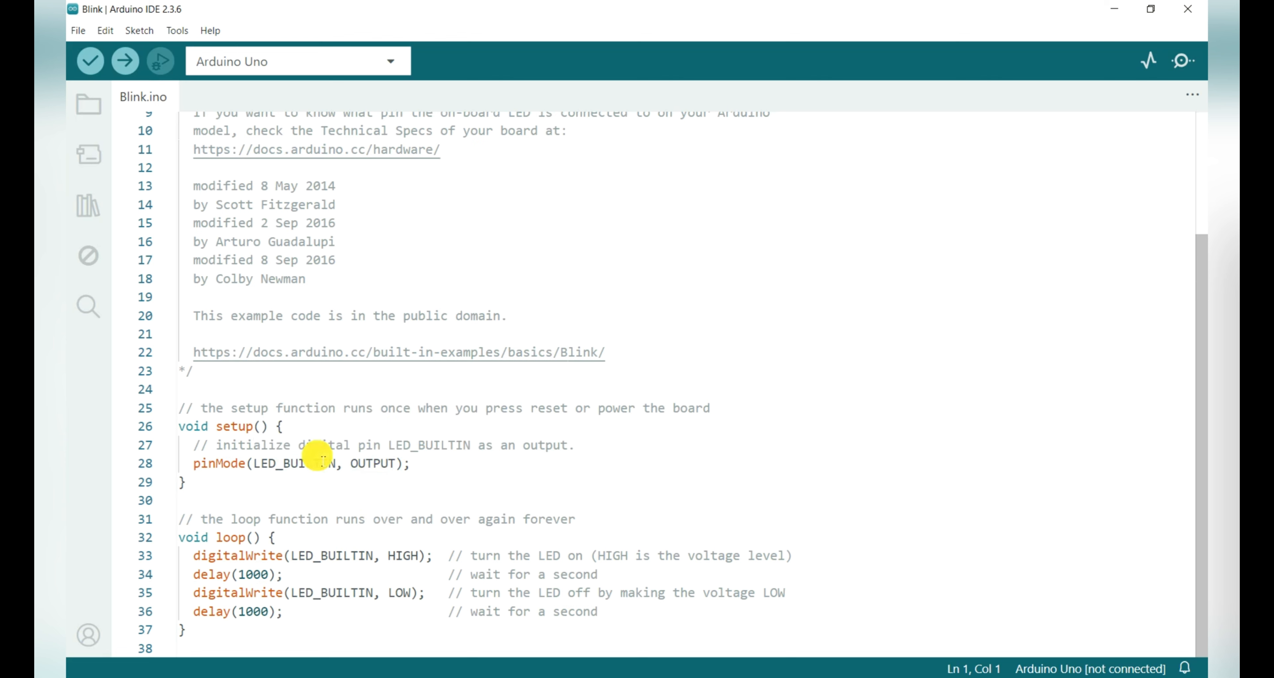
pyautogui.moveTo(322, 463)
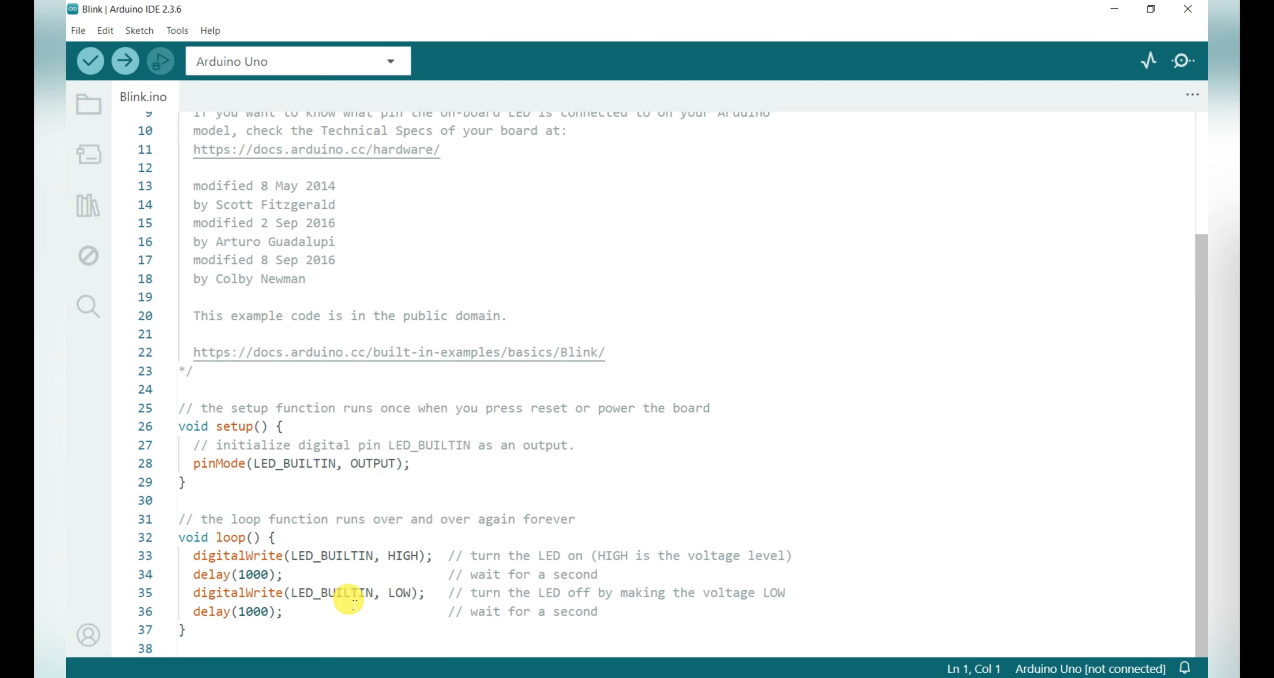
pyautogui.moveTo(364, 599)
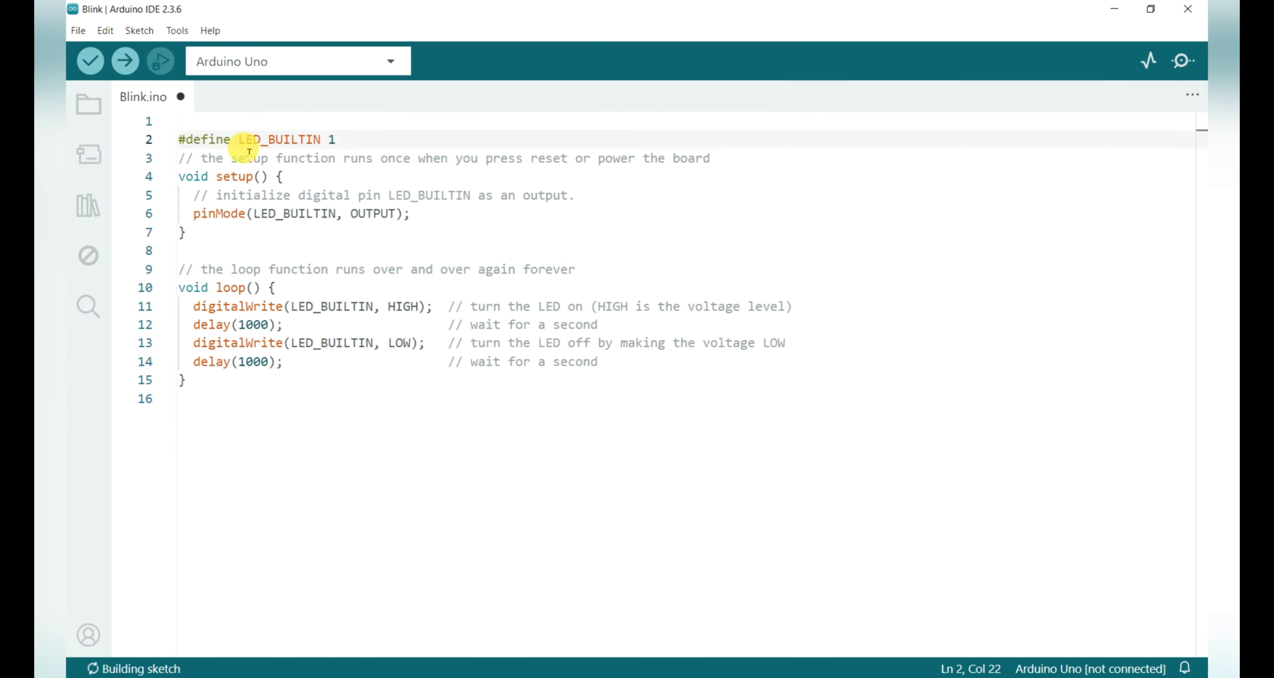
pyautogui.moveTo(245, 146)
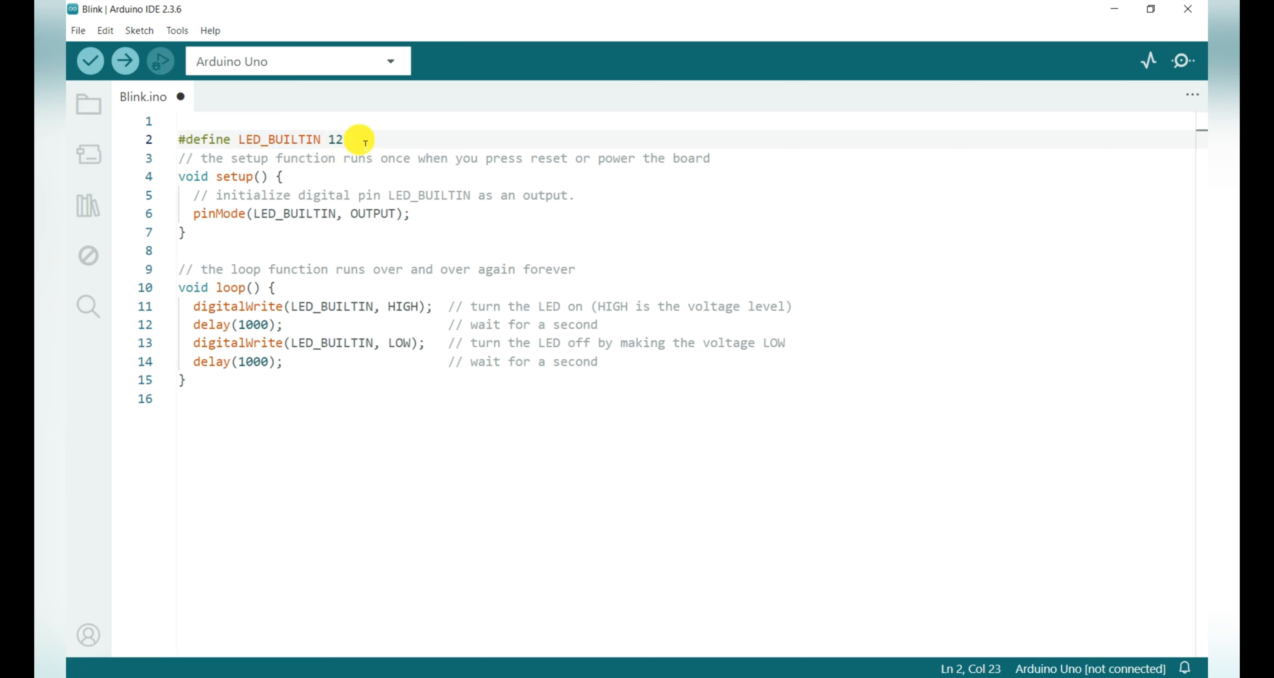
pyautogui.hotkey('ctrl', 'r')
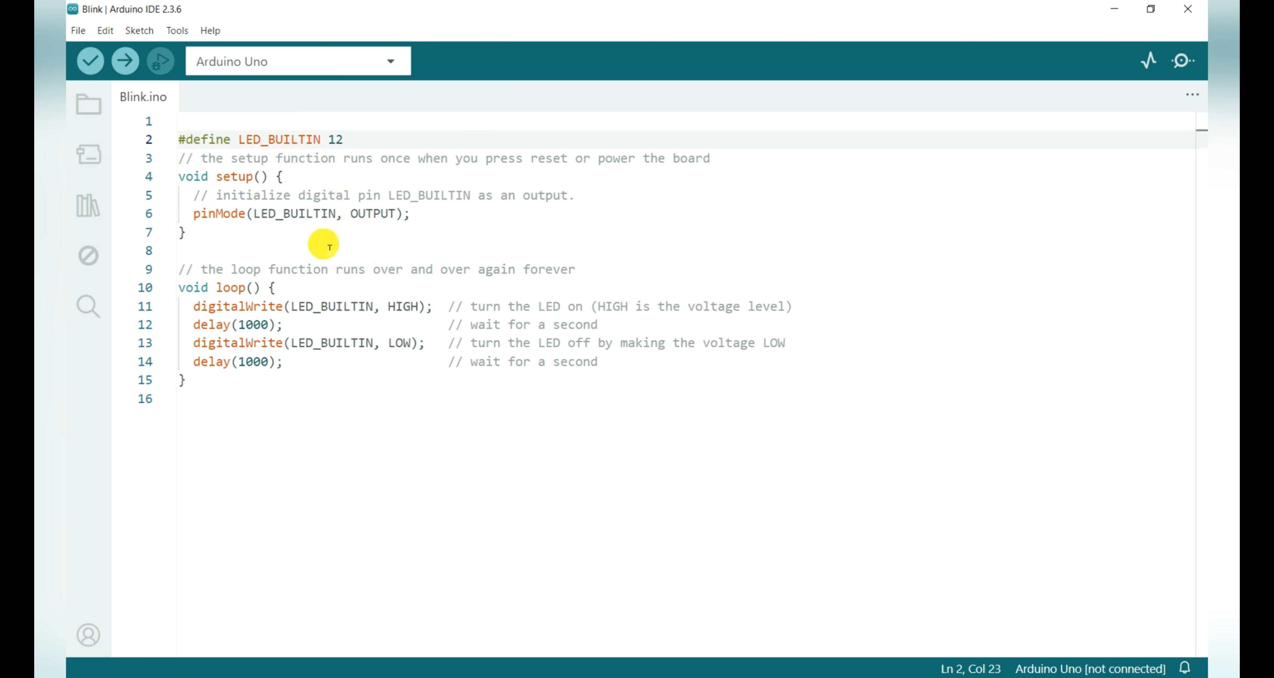
# Review the LED_BUILTIN definition and its use in pinMode, and compile the Blink sketch.
pyautogui.click(296, 251)
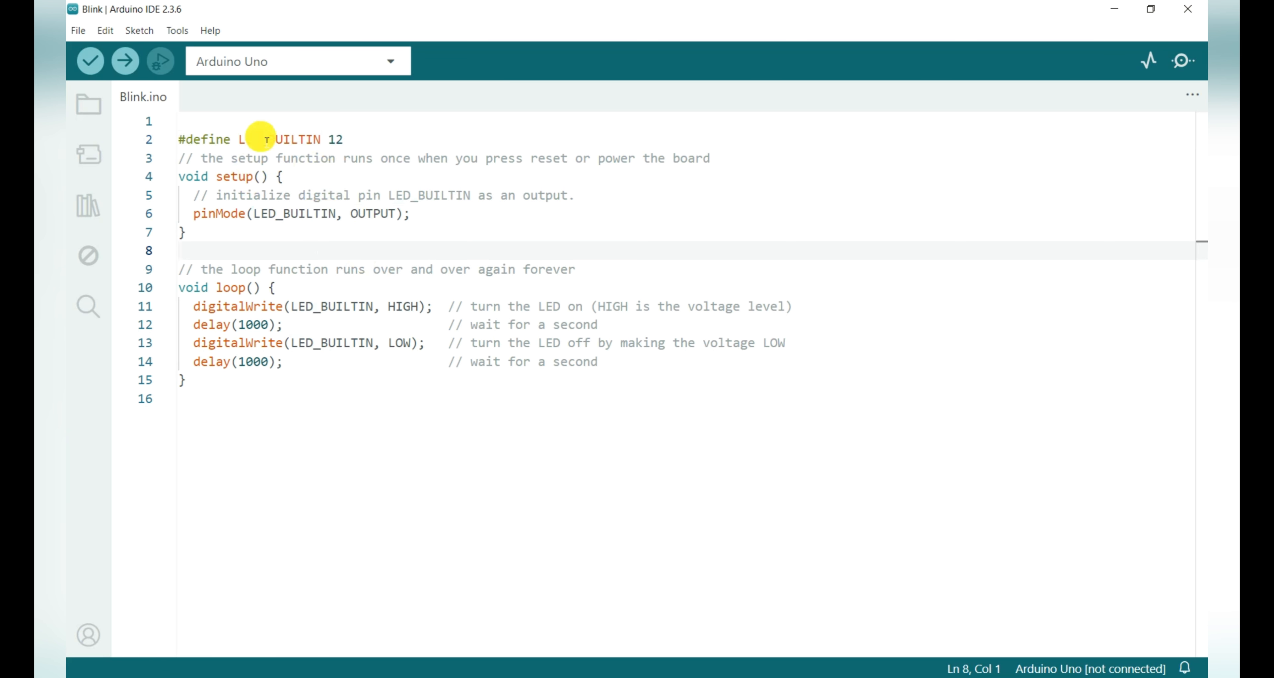
pyautogui.doubleClick(280, 140)
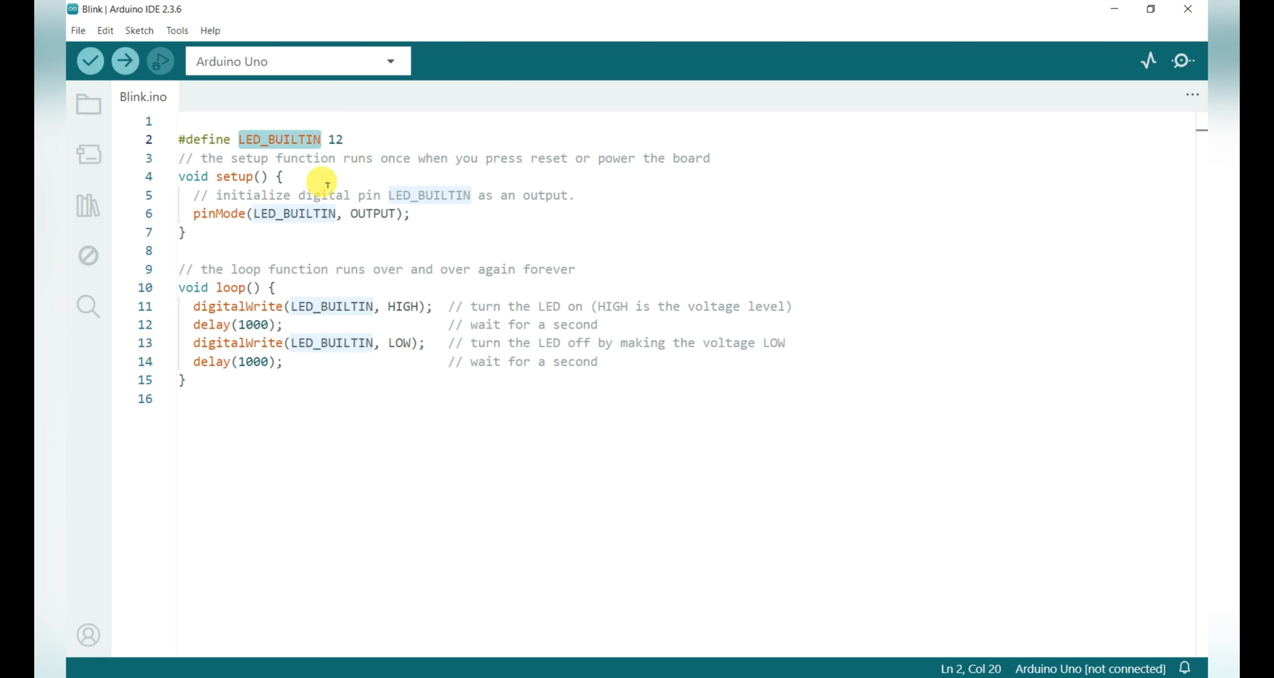
pyautogui.doubleClick(322, 213)
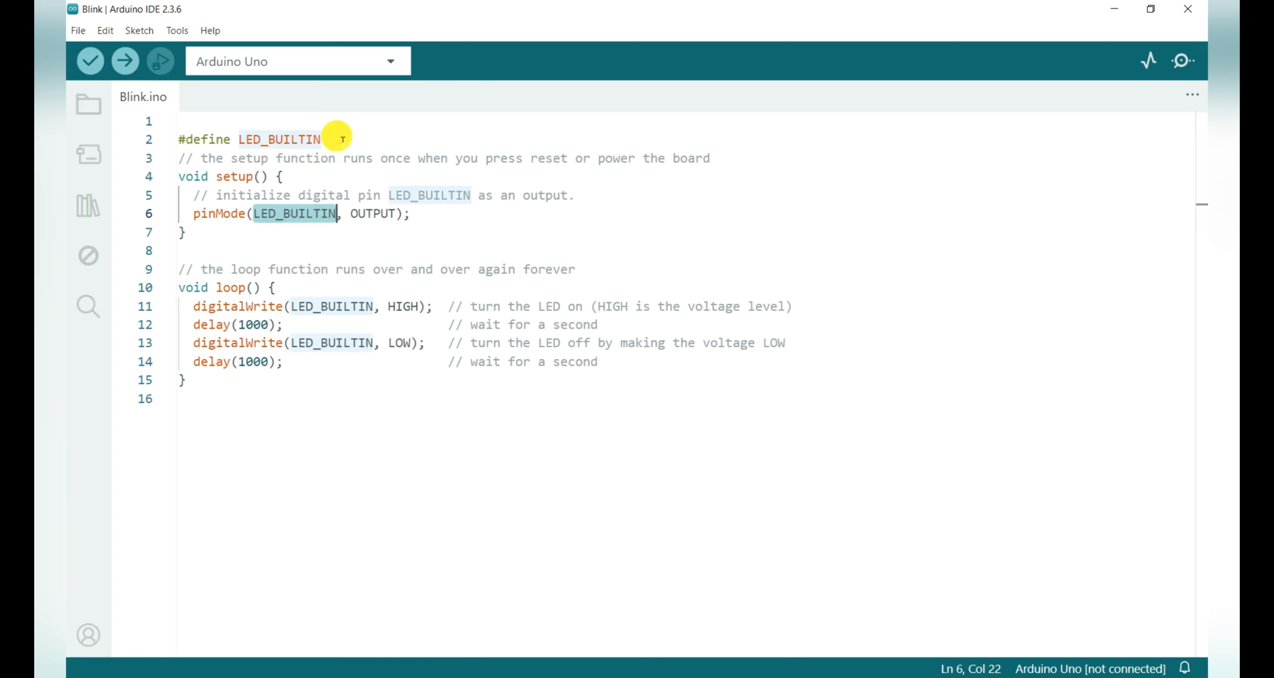
pyautogui.click(94, 65)
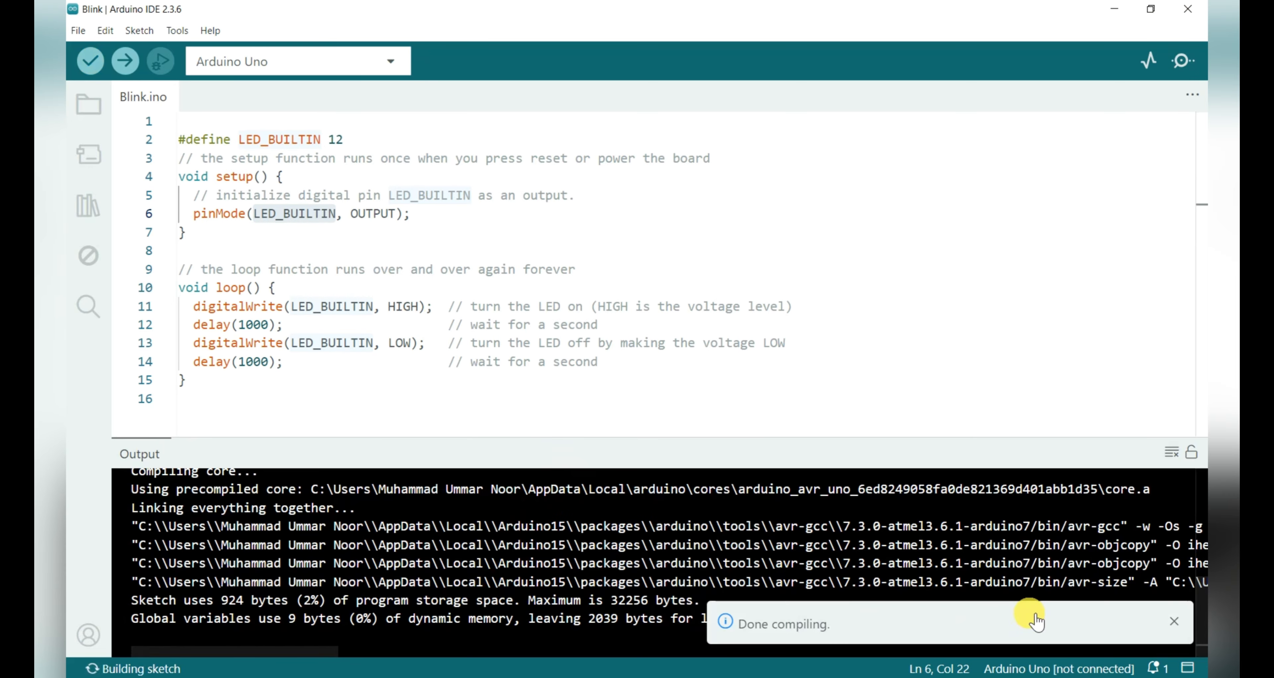
pyautogui.click(1172, 623)
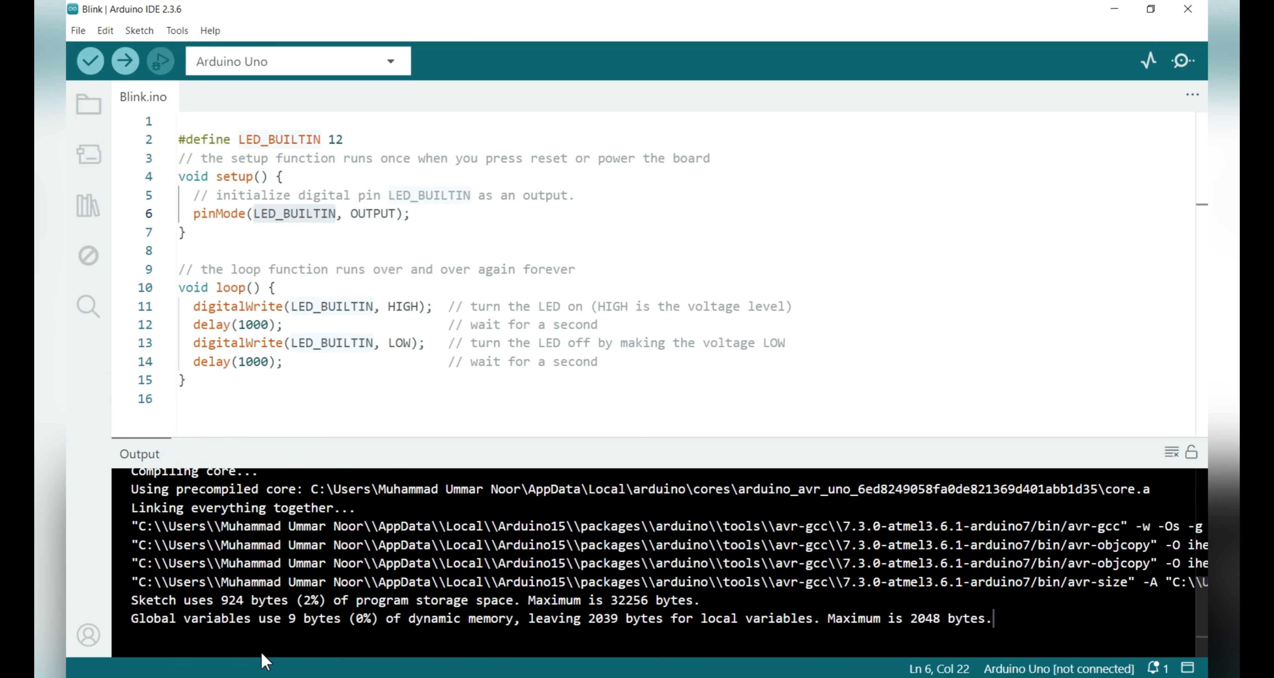
# Enlarge the compile output, find the full path ending in Blink.ino.hex and copy it.
pyautogui.hscroll(3, 267, 648)
pyautogui.hscroll(-3, 285, 658)
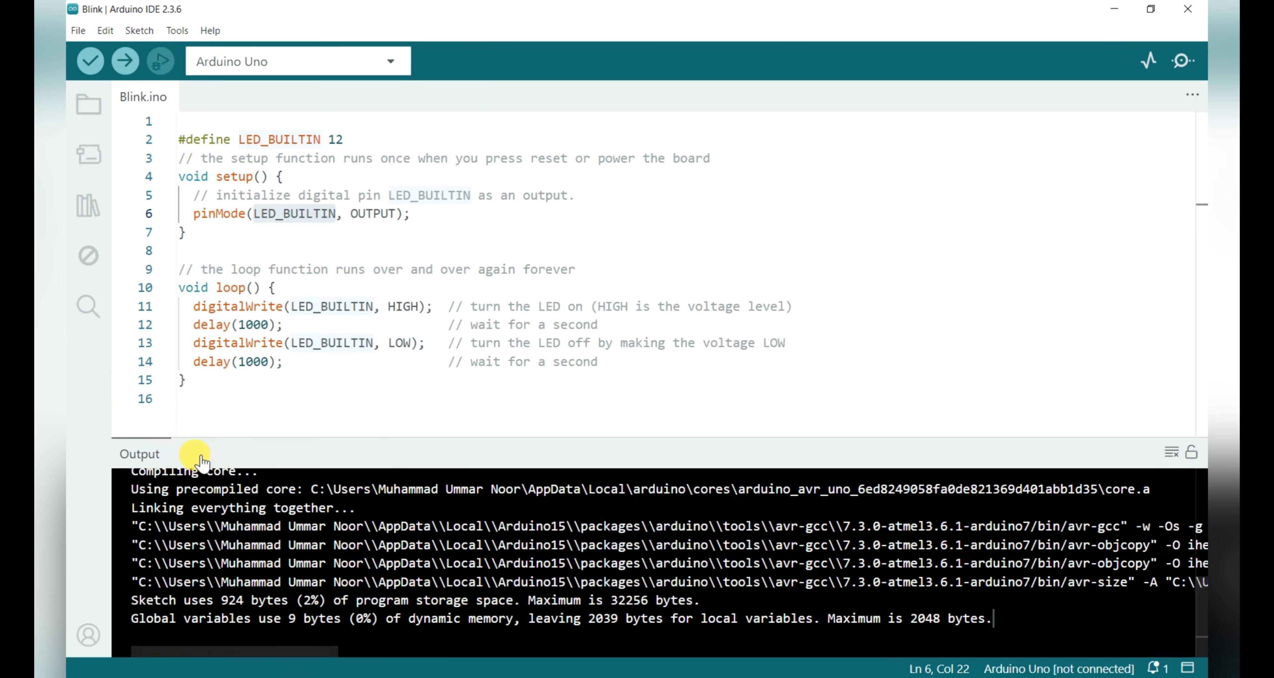
pyautogui.moveTo(207, 444); pyautogui.dragTo(208, 218)
pyautogui.moveTo(234, 652); pyautogui.dragTo(539, 642)
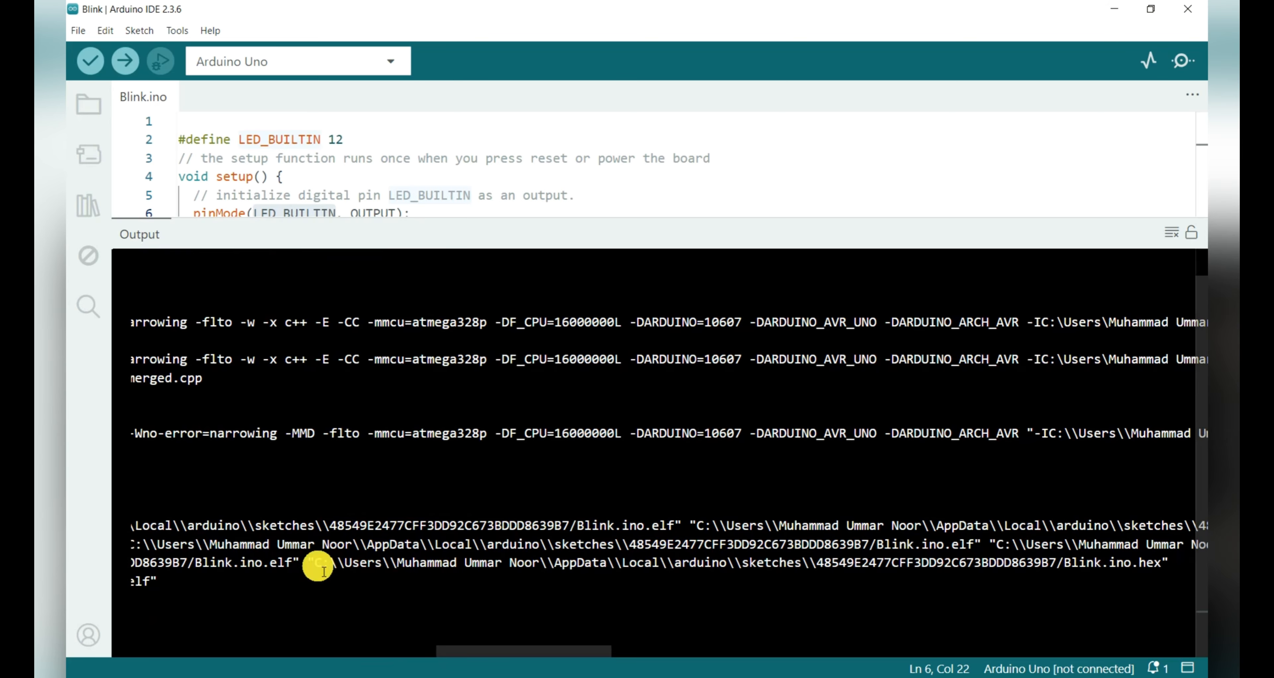
pyautogui.moveTo(315, 563); pyautogui.dragTo(1170, 562)
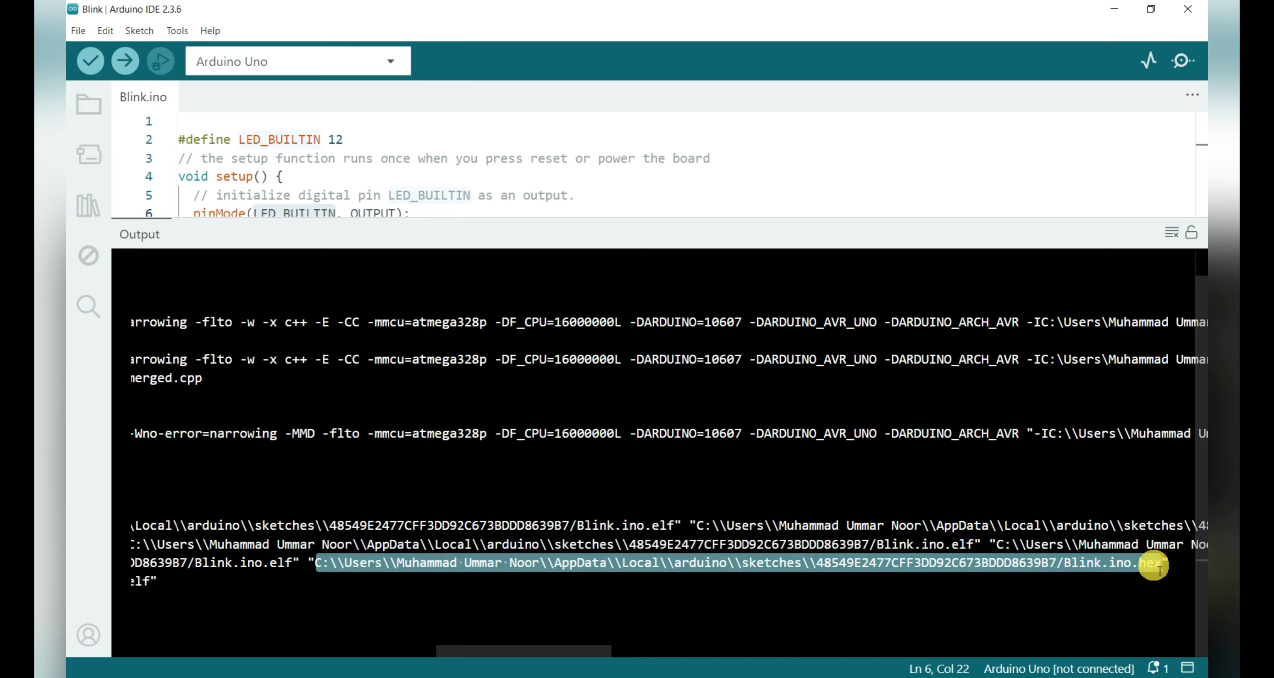
pyautogui.rightClick(1098, 569)
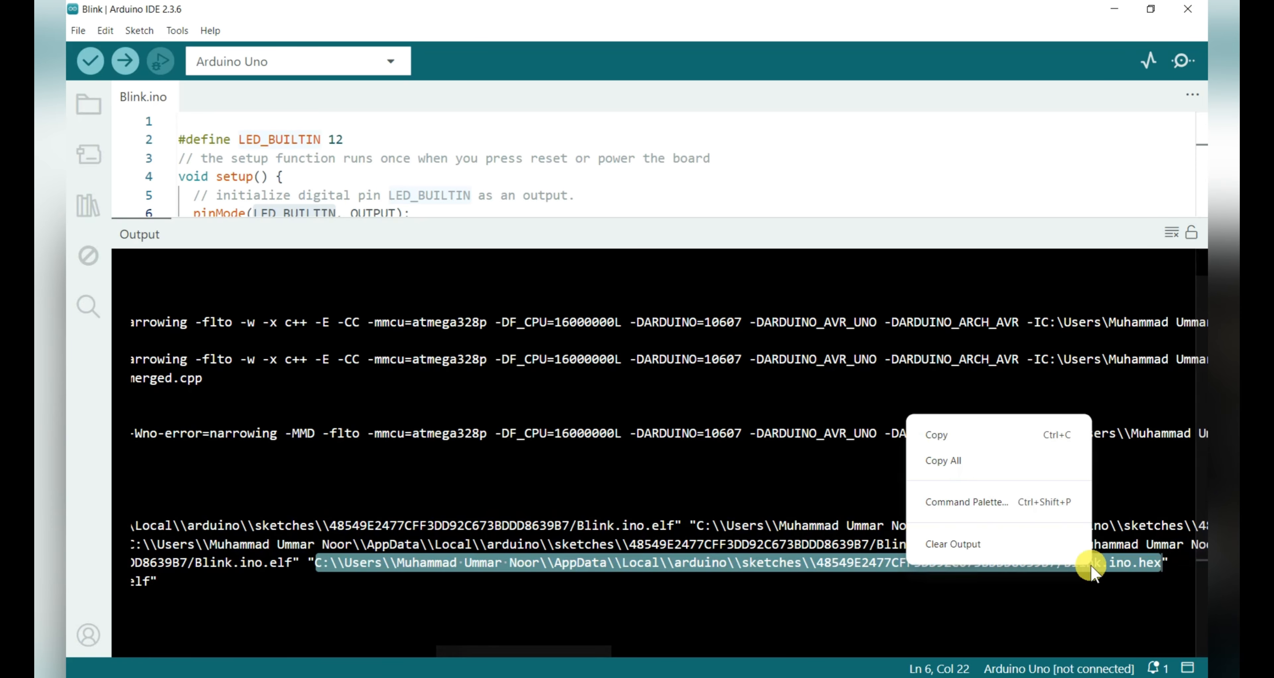
pyautogui.click(910, 436)
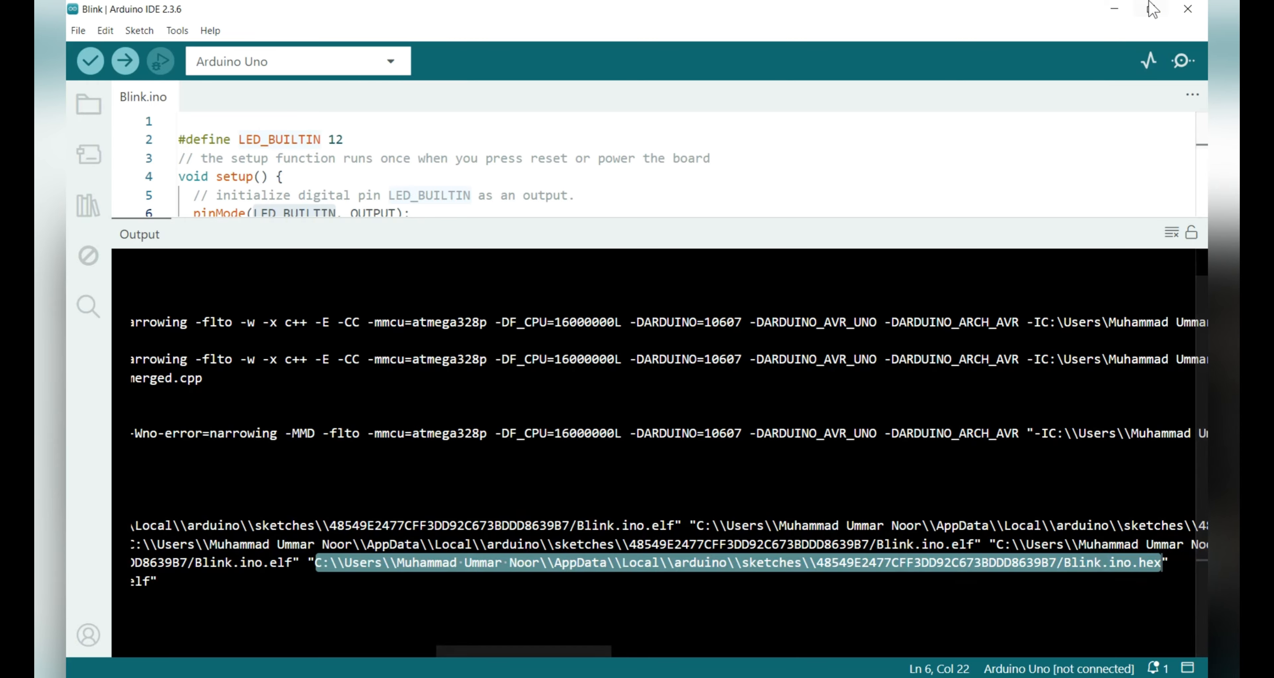
# Switch back to Proteus and set the Arduino UNO's Program File to the copied Blink.ino.hex path.
pyautogui.click(1113, 12)
pyautogui.click(609, 278)
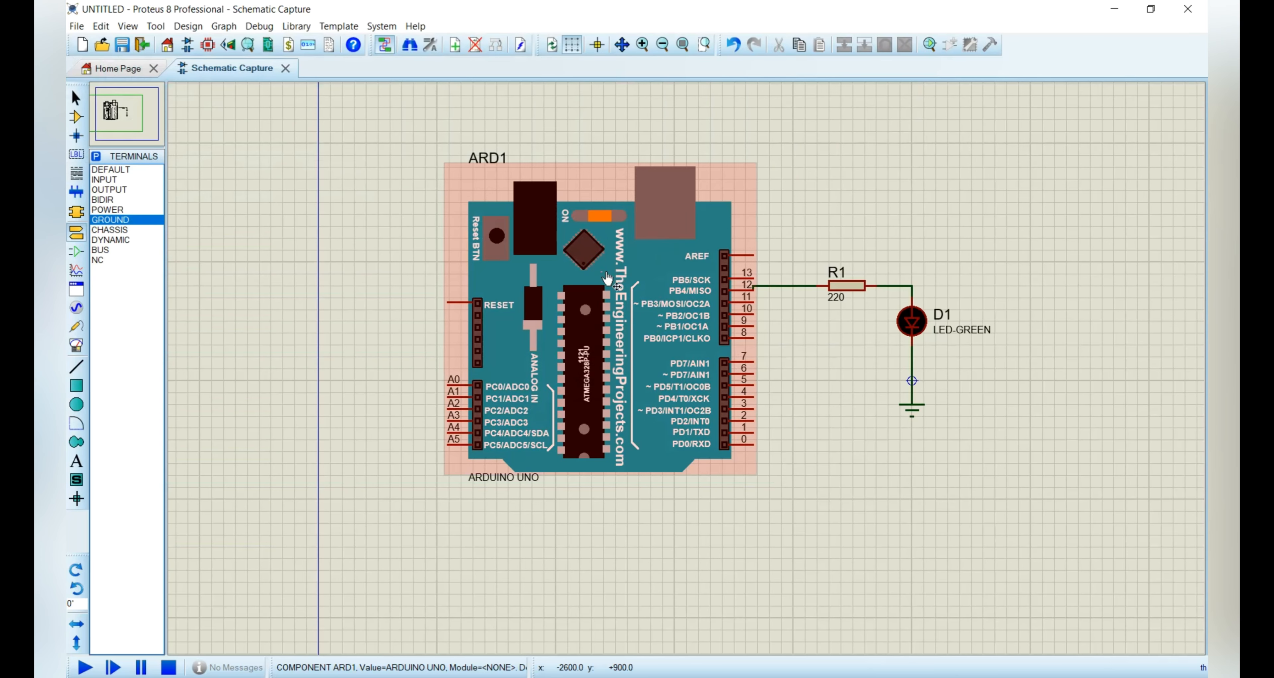
pyautogui.click(610, 278)
pyautogui.click(585, 321)
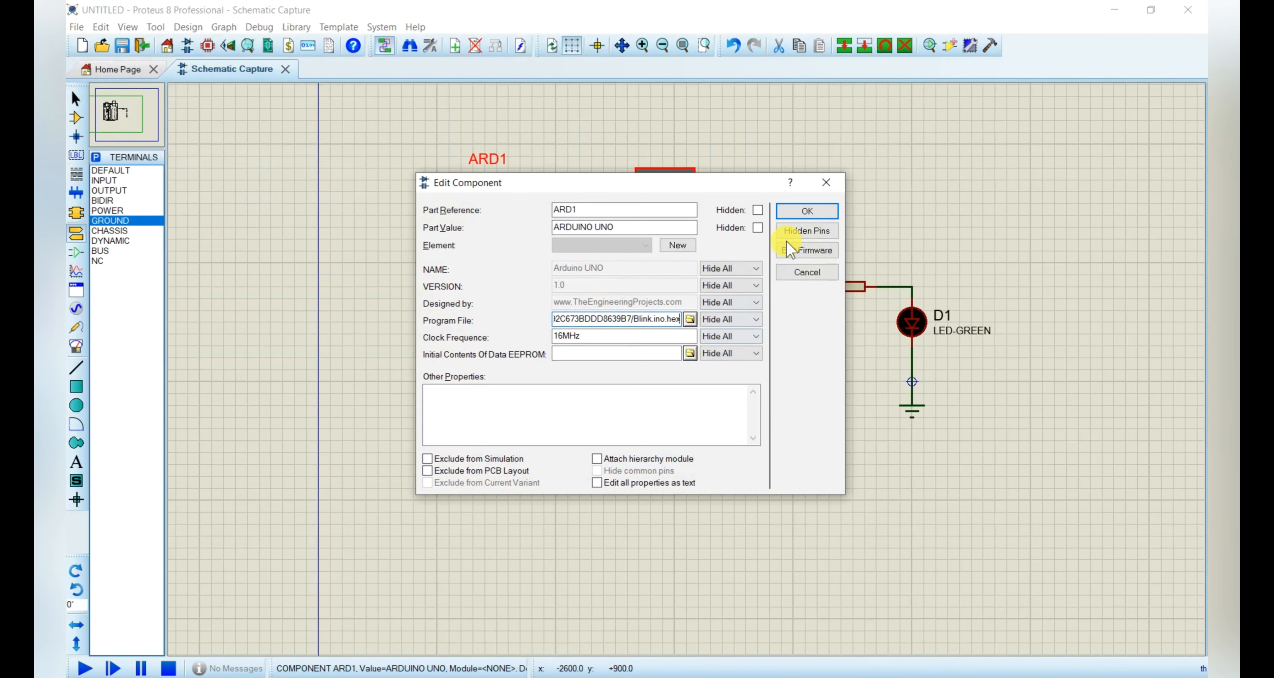
pyautogui.click(810, 210)
pyautogui.click(806, 216)
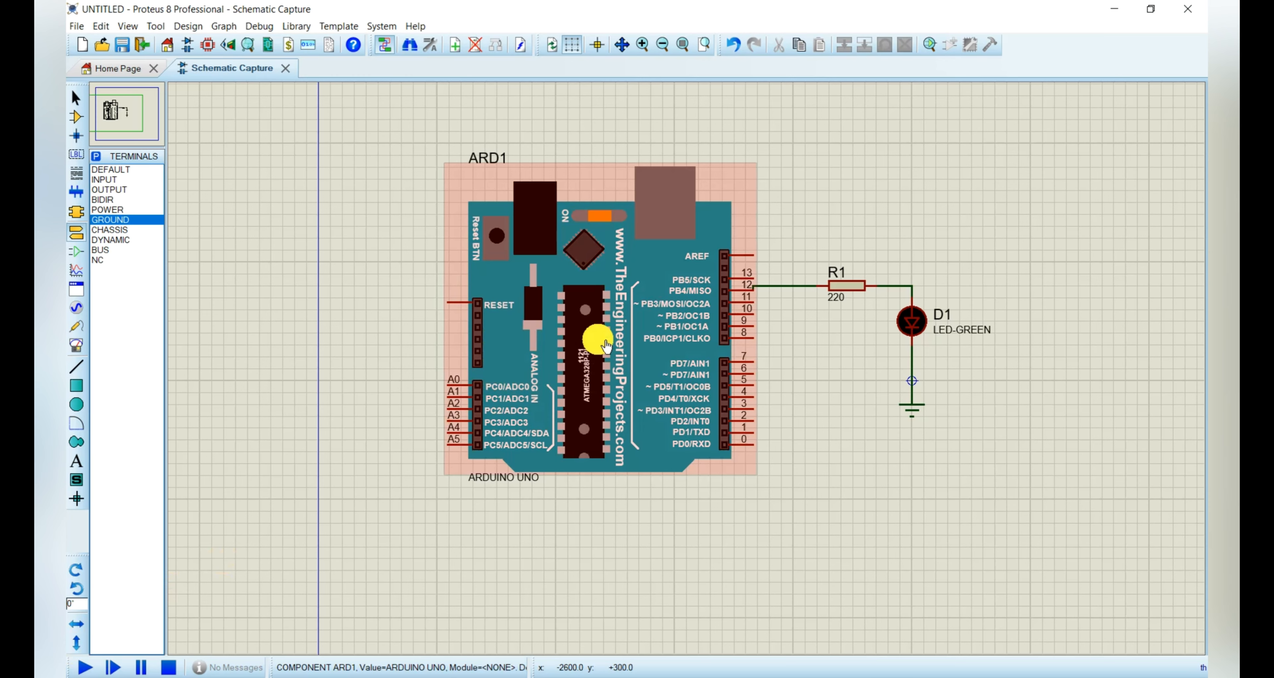
# Run the circuit simulation to observe the green LED's behaviour, and stop it.
pyautogui.click(84, 668)
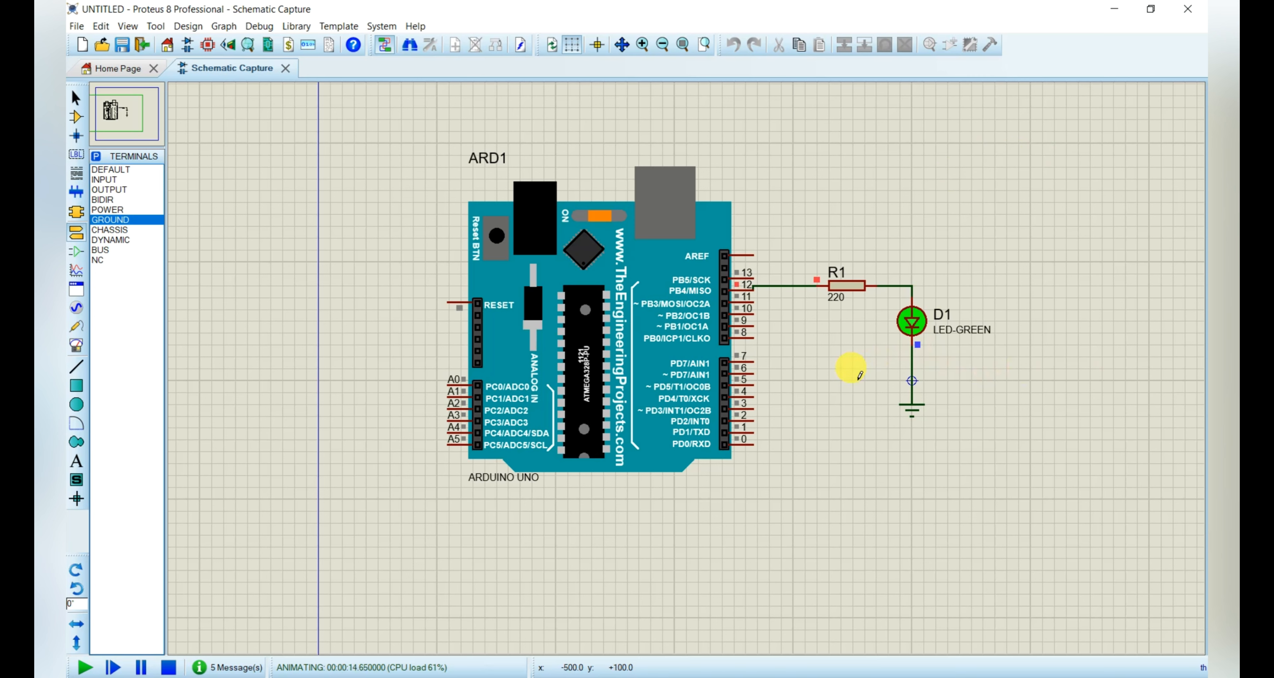
pyautogui.click(168, 668)
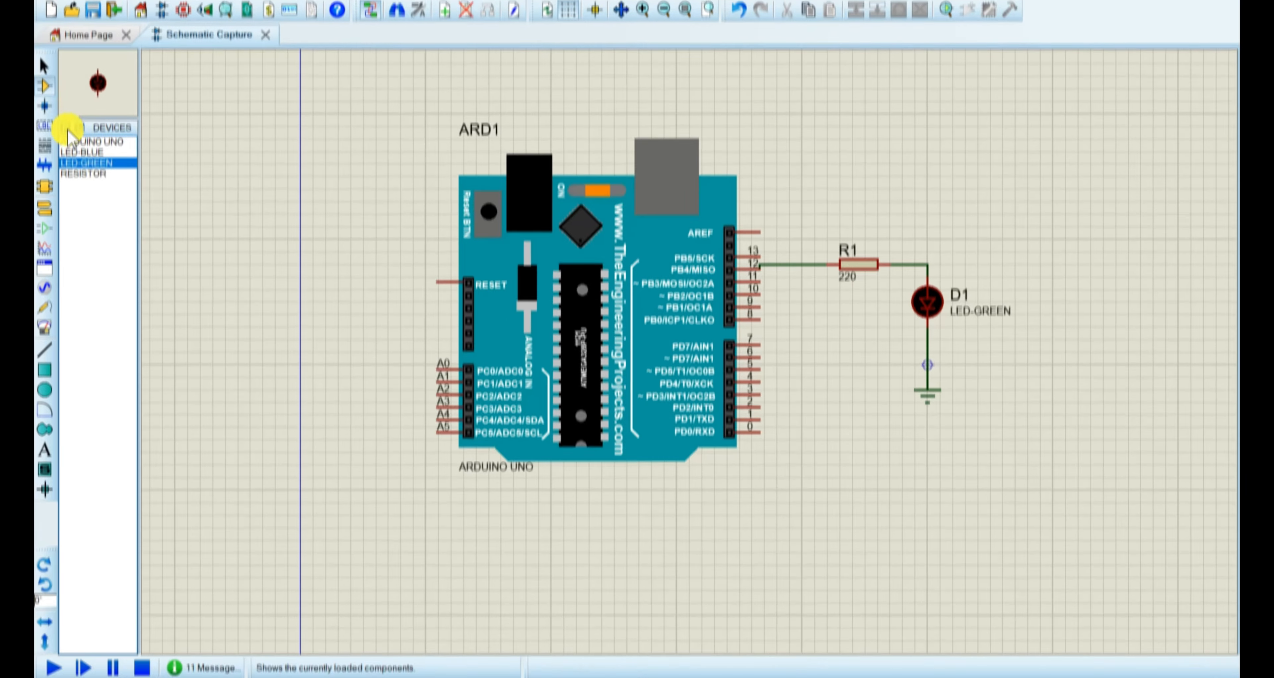
# Search the device library for "led red" and add LED-RED to the schematic's device list.
pyautogui.click(96, 156)
pyautogui.click(277, 169)
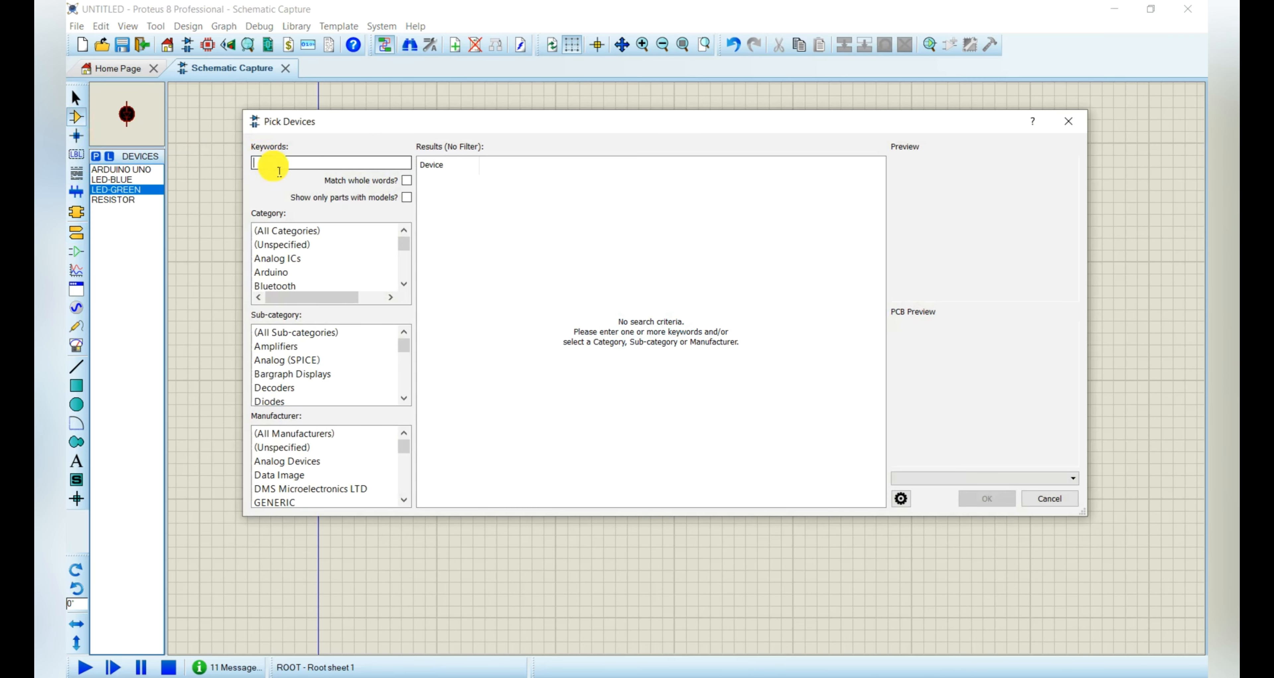
pyautogui.write('led')
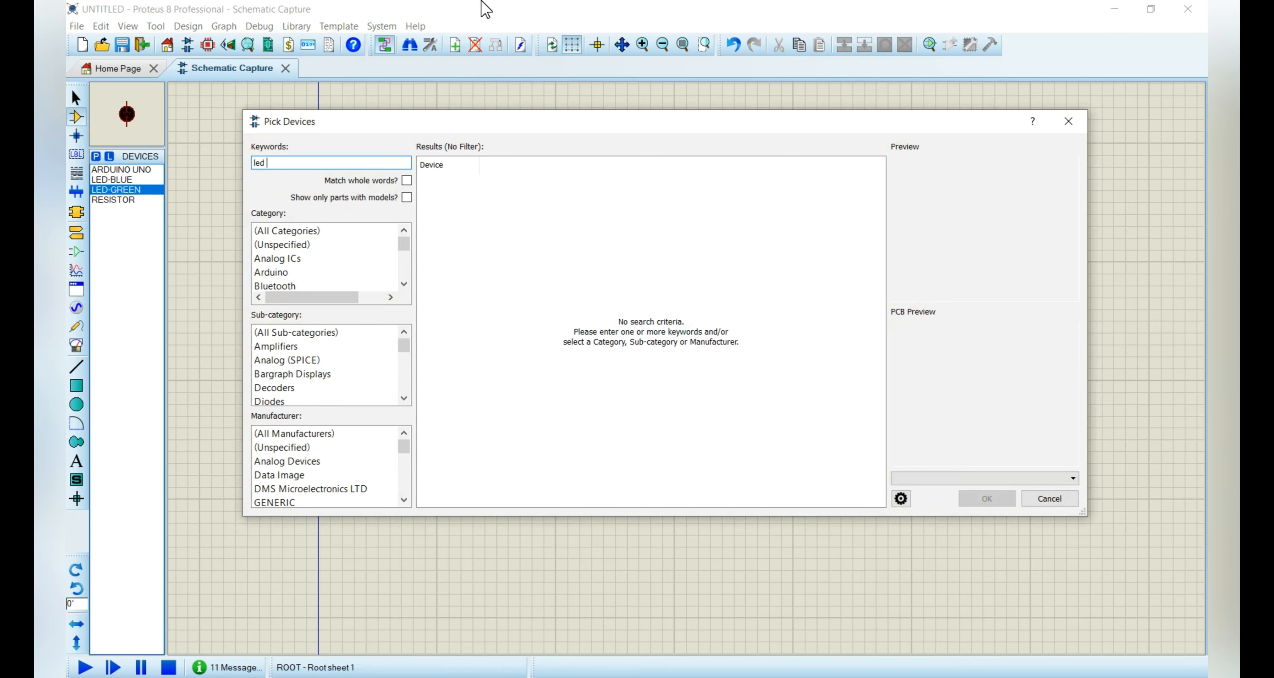
pyautogui.write(' red')
pyautogui.doubleClick(469, 307)
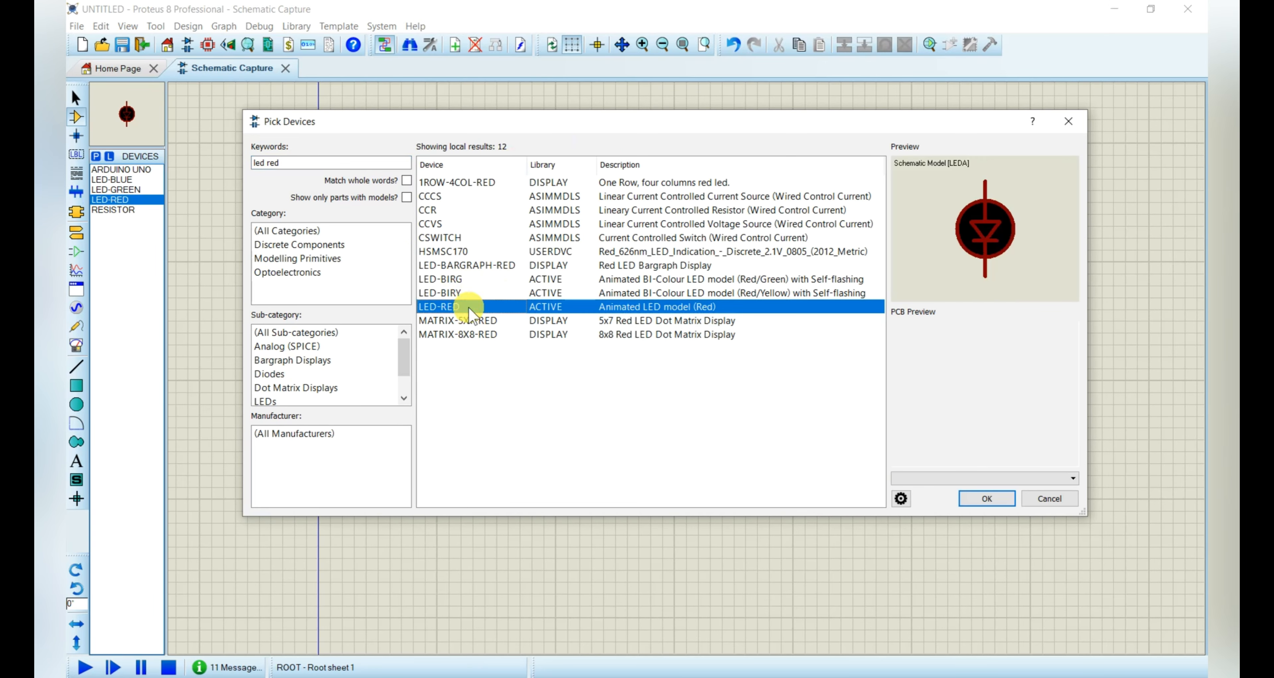
# Change the device search to "led green" and pick LED-GREEN for the device list.
pyautogui.click(306, 165)
pyautogui.press('BackSpace')
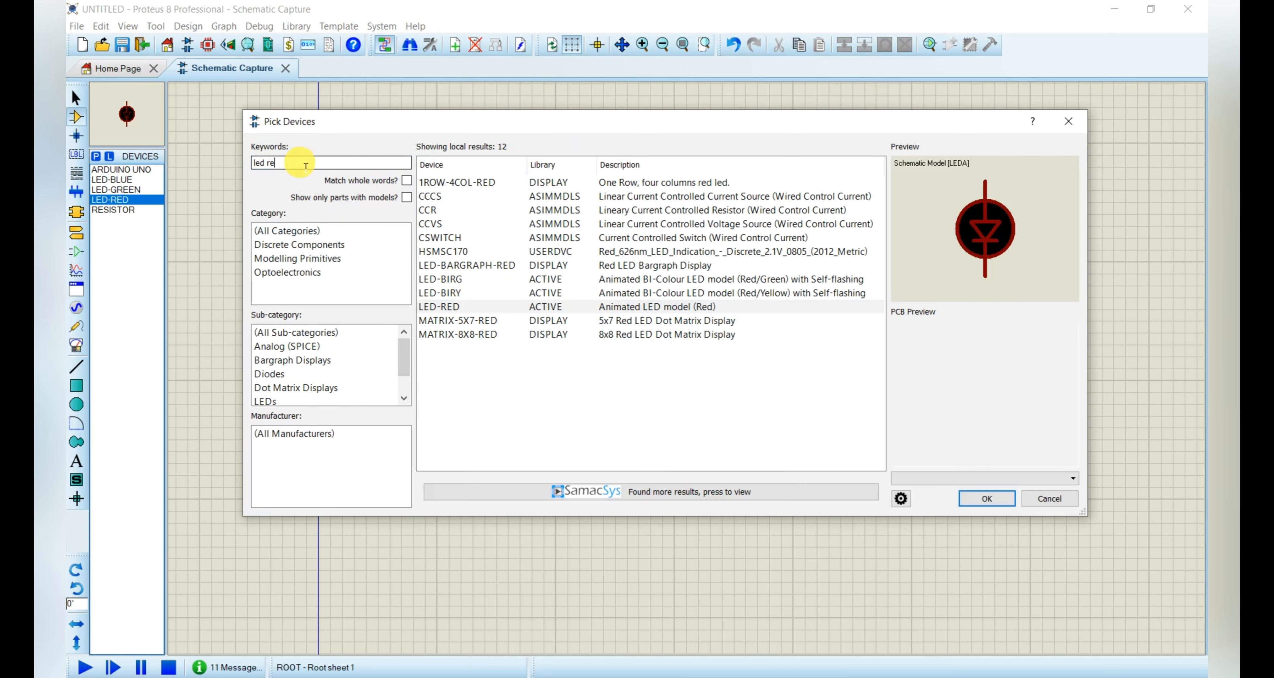
pyautogui.write('green')
pyautogui.doubleClick(458, 224)
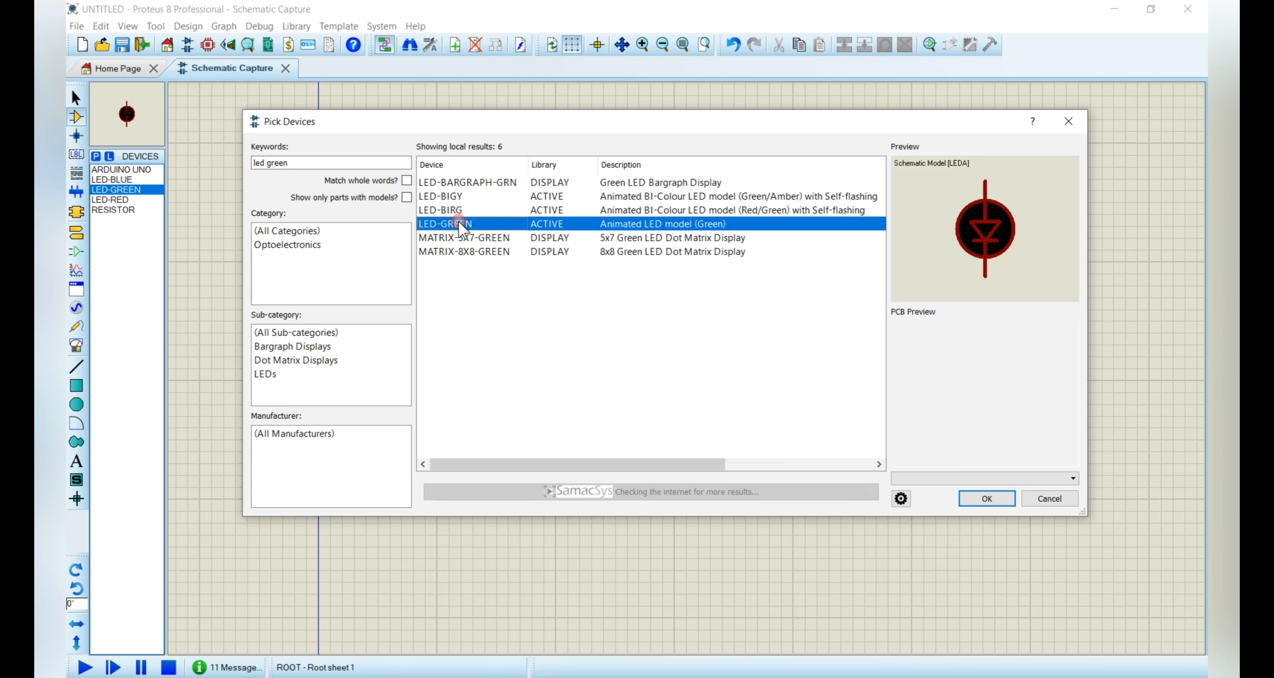
# Search the library for "led yellow", add LED-YELLOW to the device list and finish picking devices.
pyautogui.click(319, 165)
pyautogui.click(290, 163)
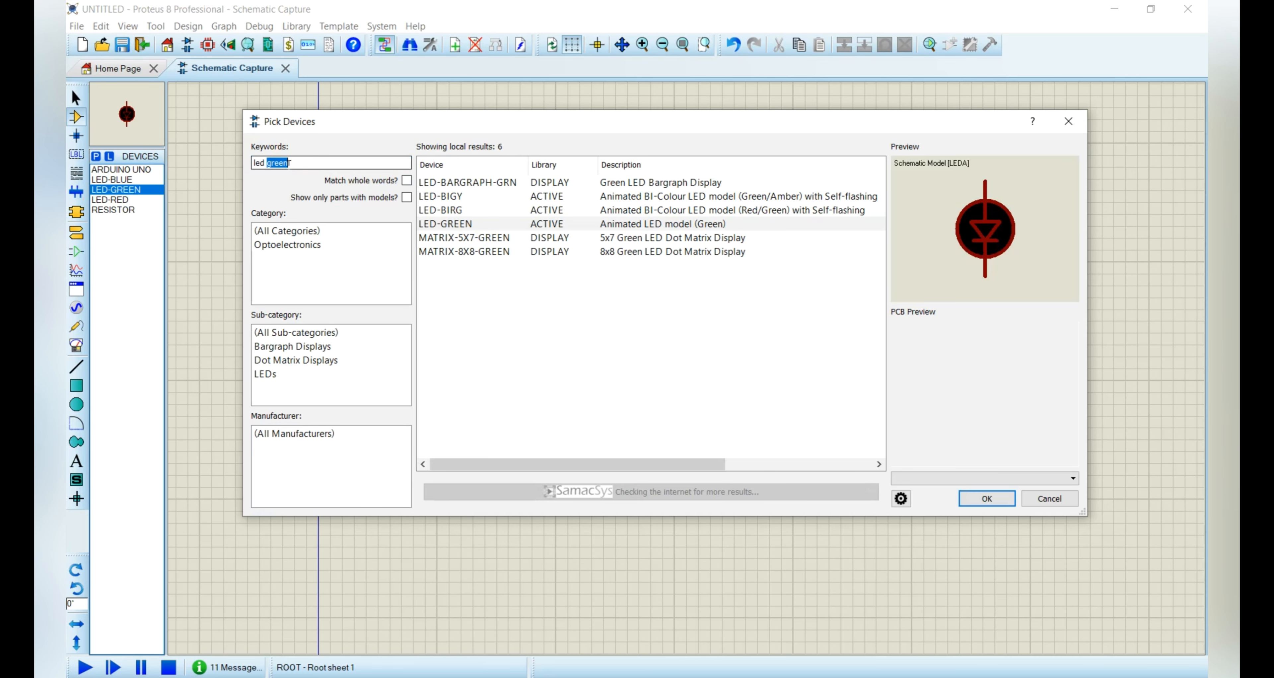
pyautogui.press('BackSpace')
pyautogui.click(289, 164)
pyautogui.write('yellow')
pyautogui.doubleClick(463, 212)
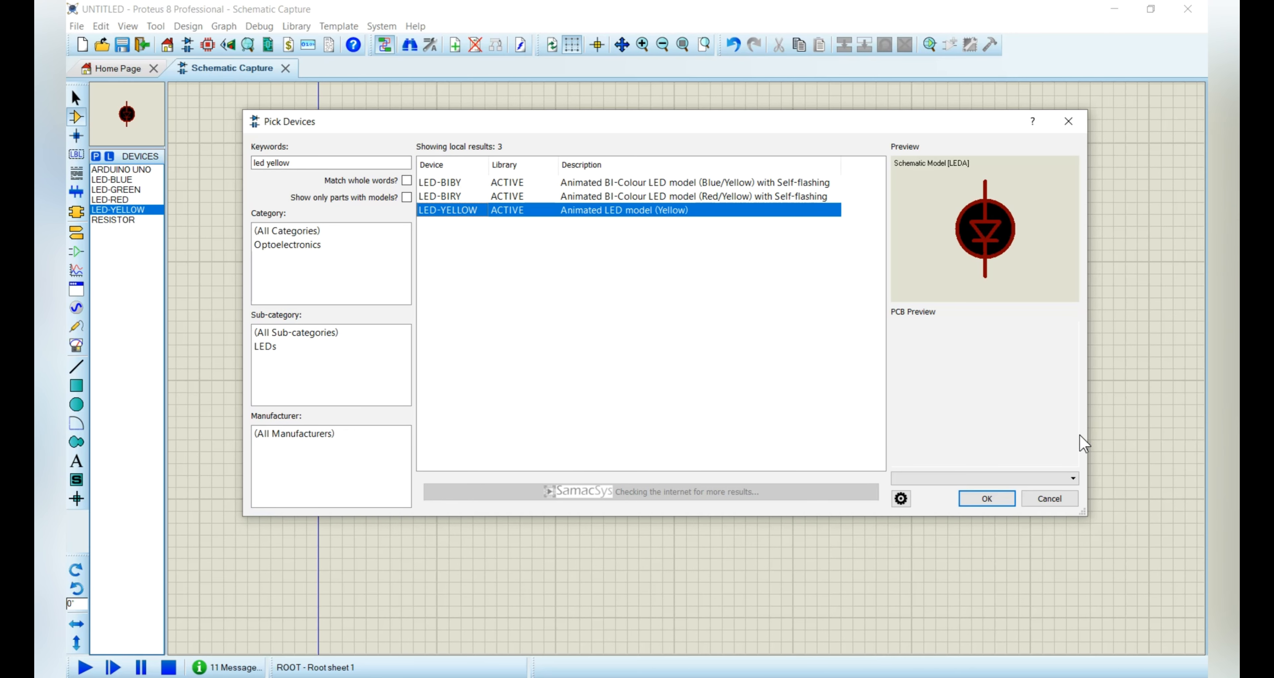
pyautogui.click(987, 499)
# Shift the R1 resistor, green LED and ground farther from the Arduino to make room for more components.
pyautogui.moveTo(979, 325); pyautogui.dragTo(1157, 327)
pyautogui.click(1120, 478)
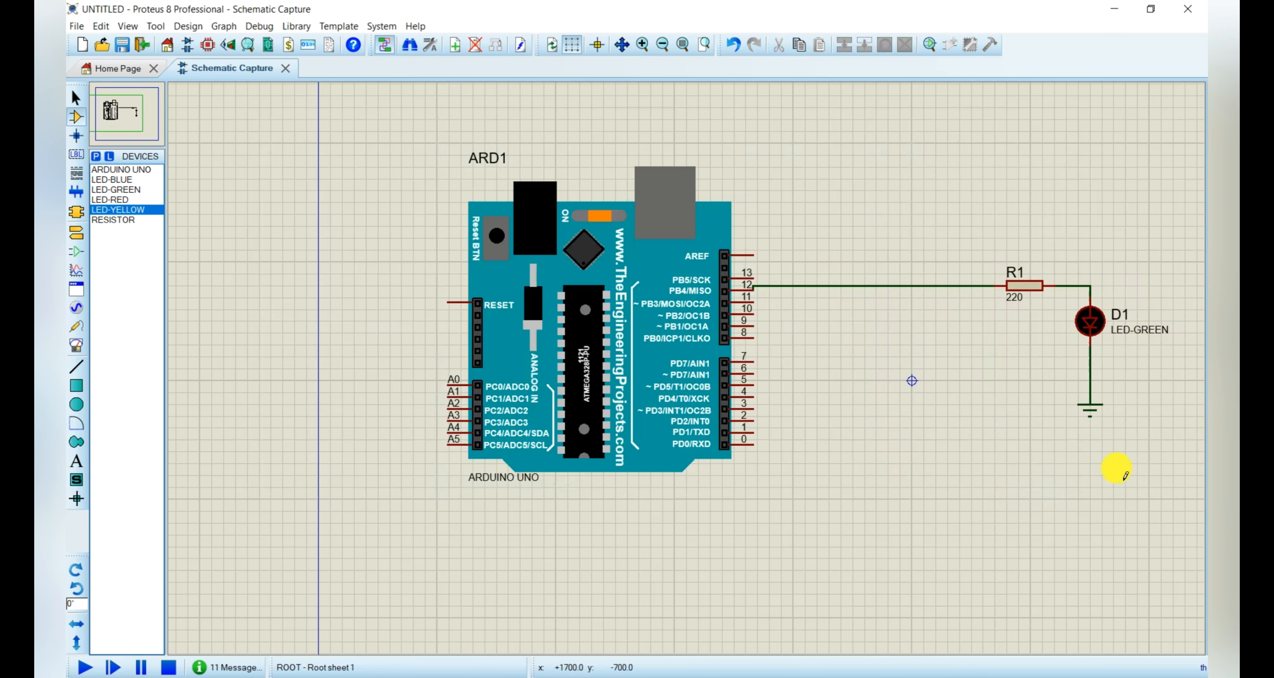
pyautogui.scroll(-1, 1151, 493)
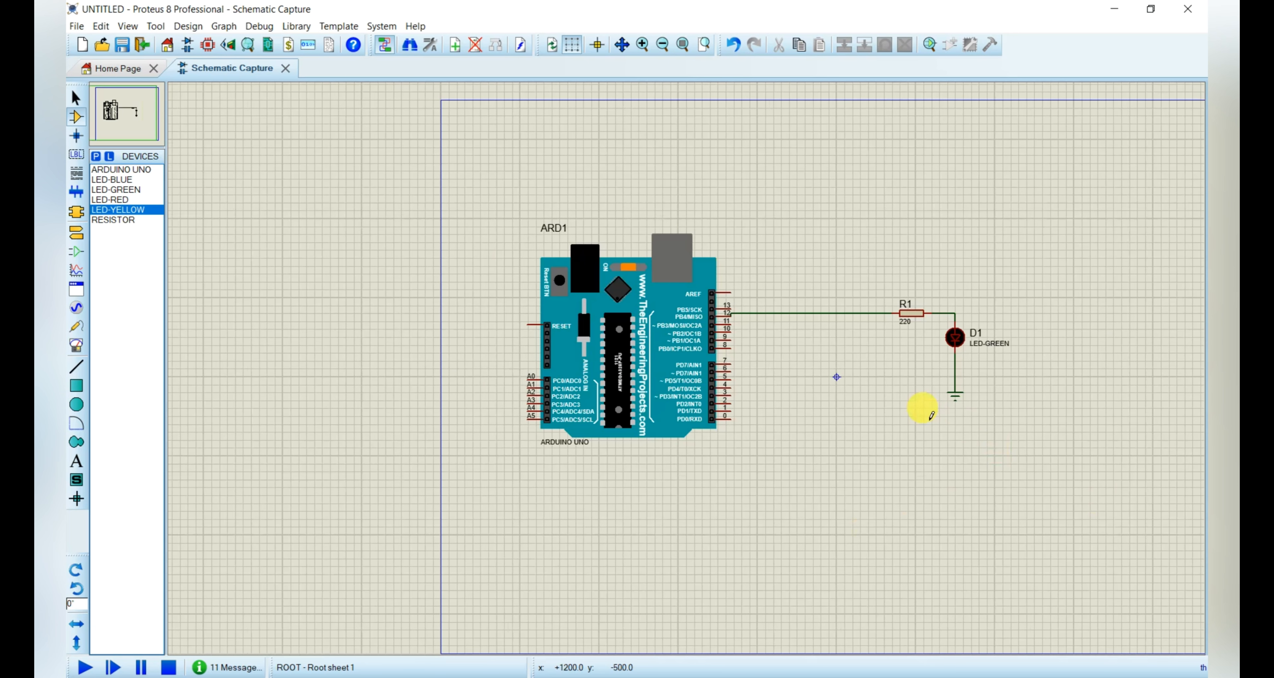
pyautogui.scroll(1, 1019, 352)
# Place two more resistors, R2 and R3, stepped diagonally below R1 between the Arduino and the green LED.
pyautogui.click(115, 219)
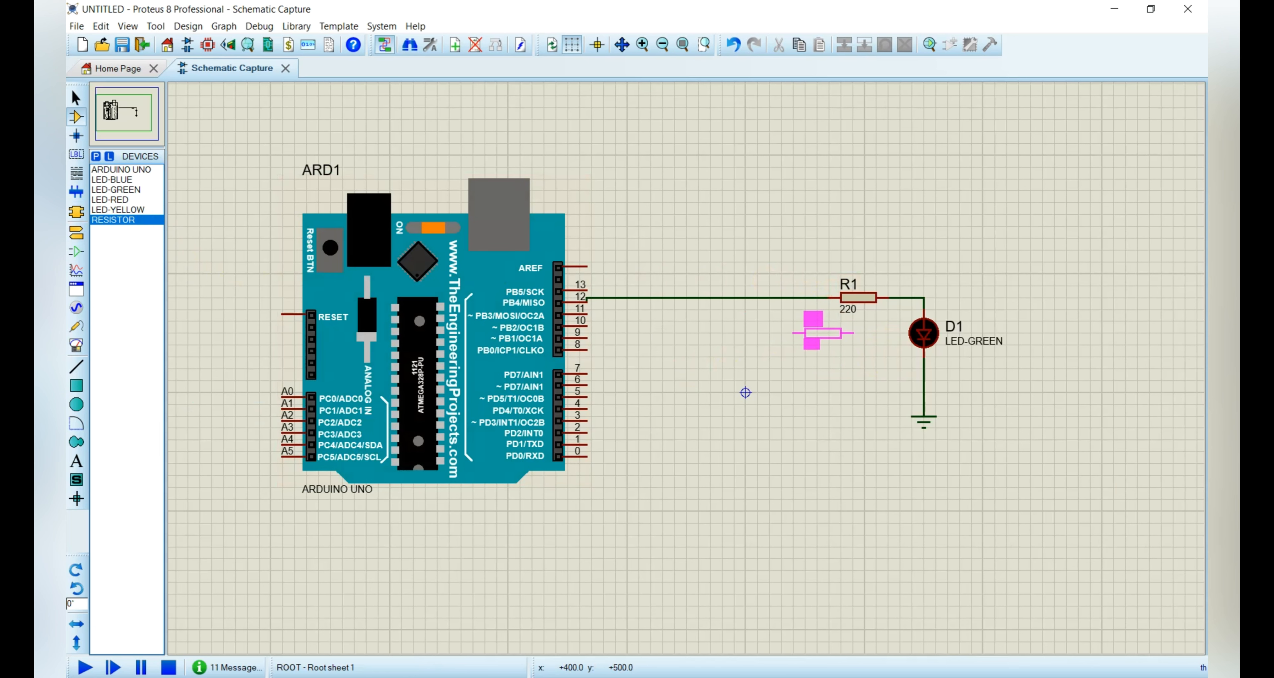
pyautogui.click(782, 334)
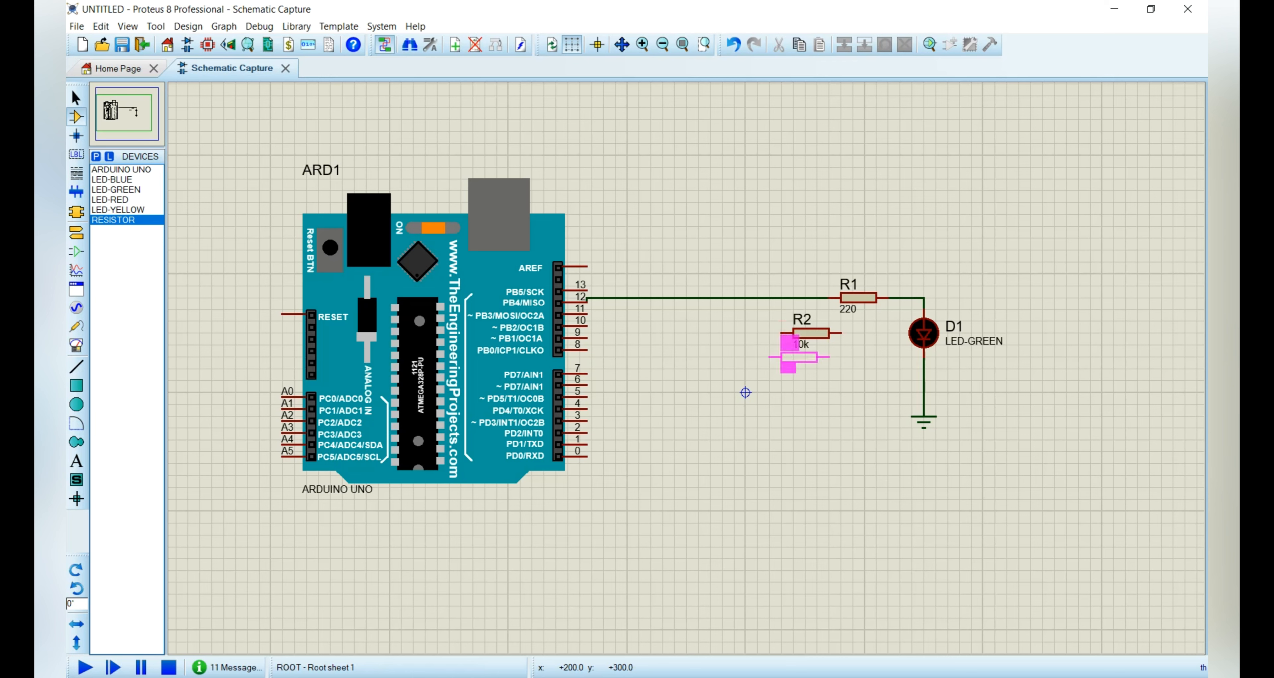
pyautogui.click(723, 357)
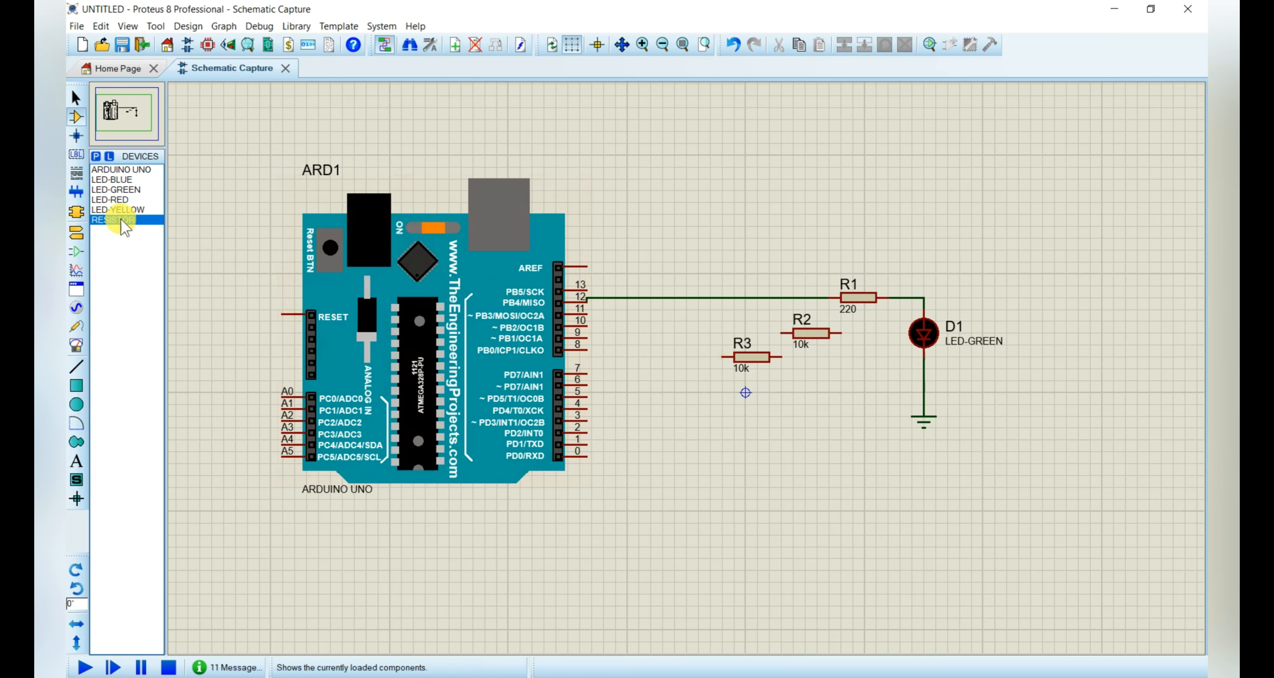
# Place LED-YELLOW beside R2 and LED-RED beside R3, and wire the two resistor-LED pairs to Arduino pins 11 and 10.
pyautogui.click(119, 210)
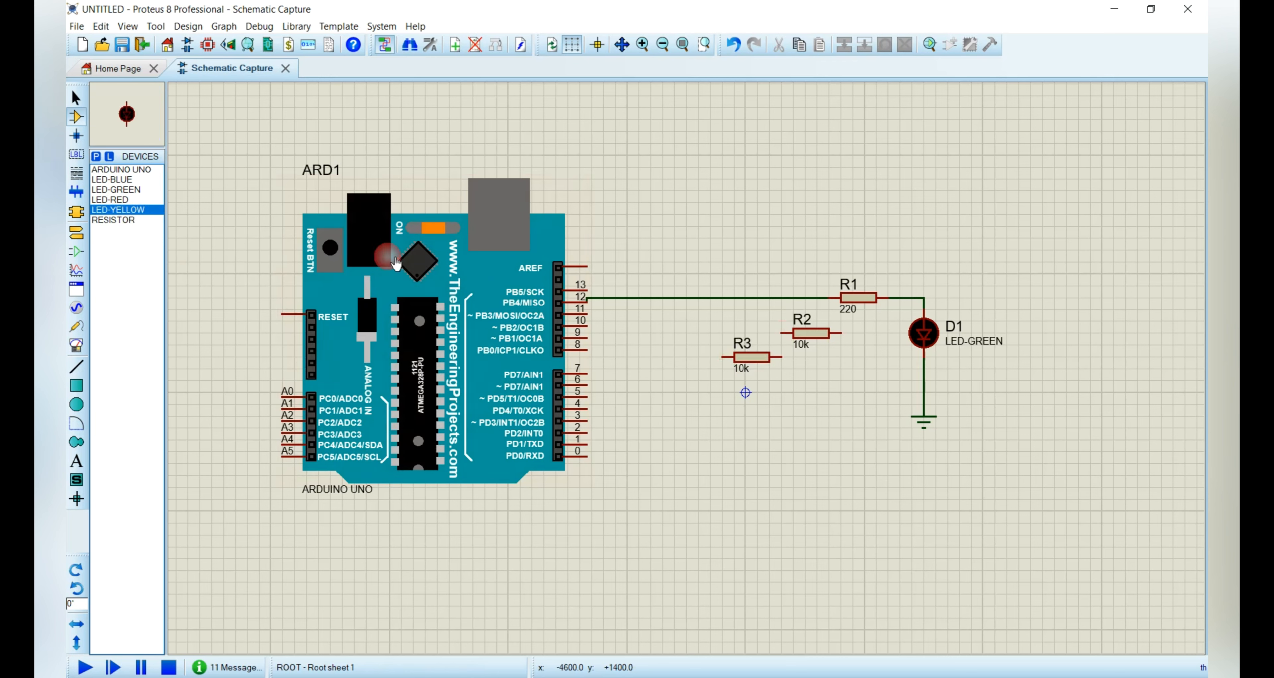
pyautogui.click(874, 384)
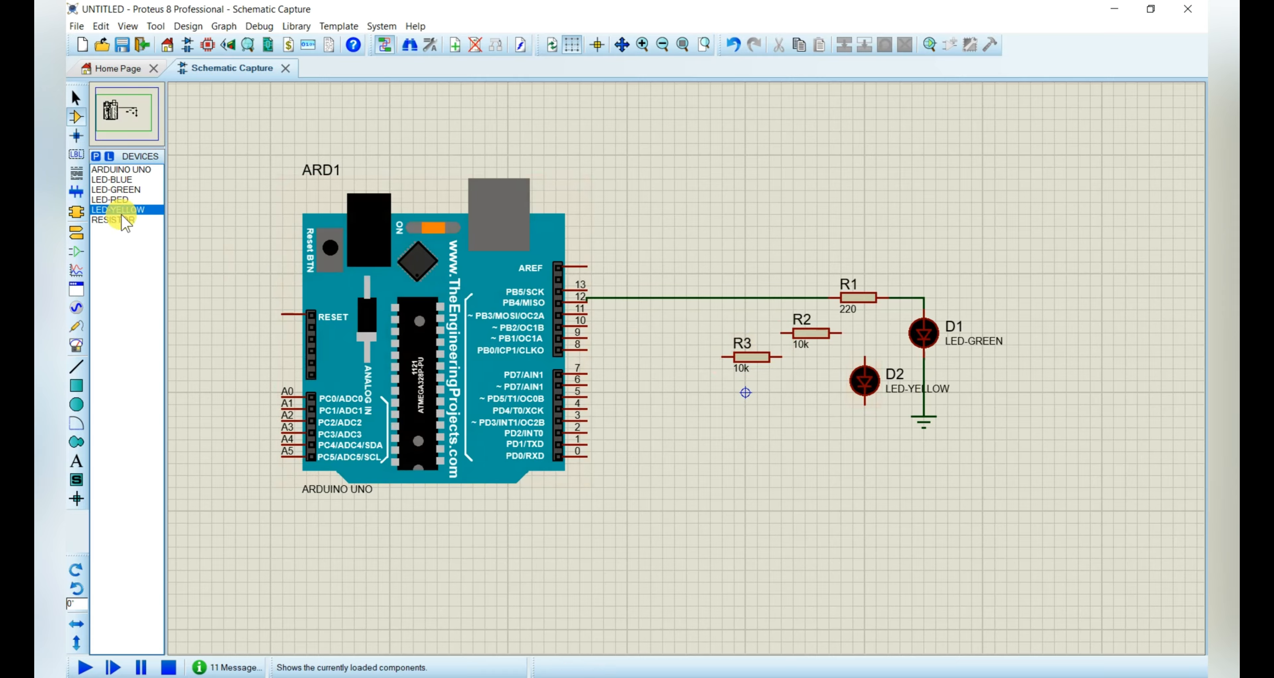
pyautogui.click(125, 199)
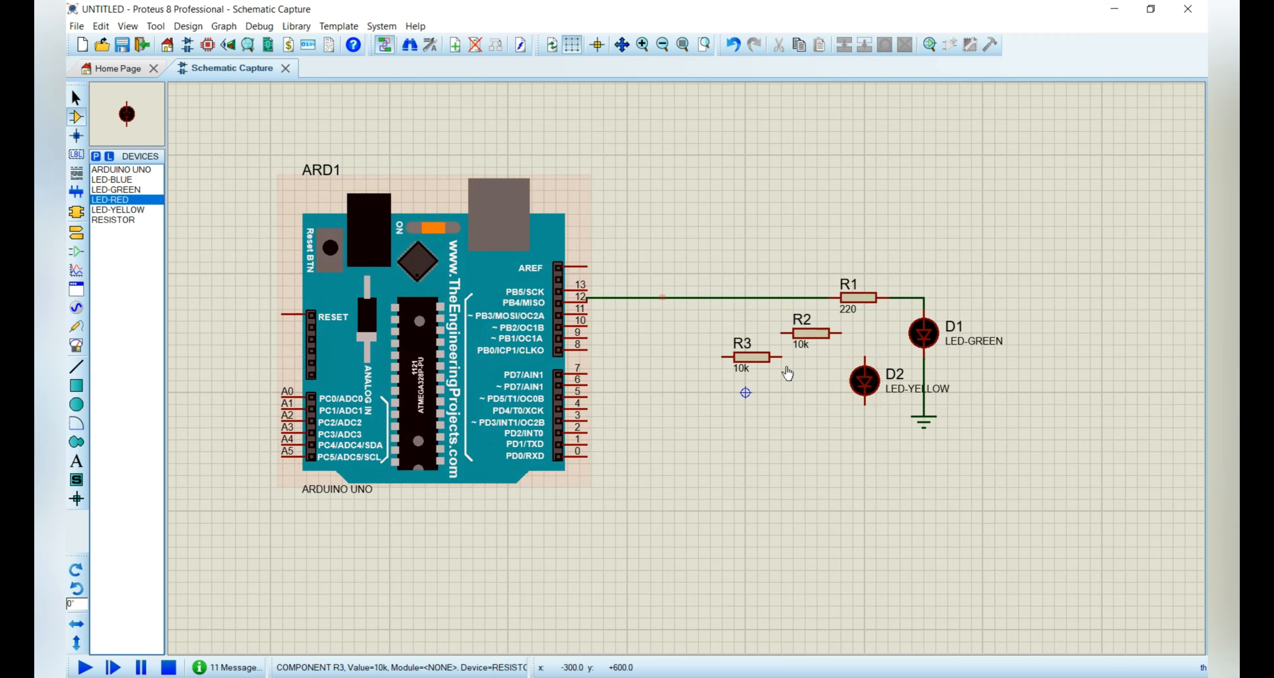
pyautogui.click(793, 404)
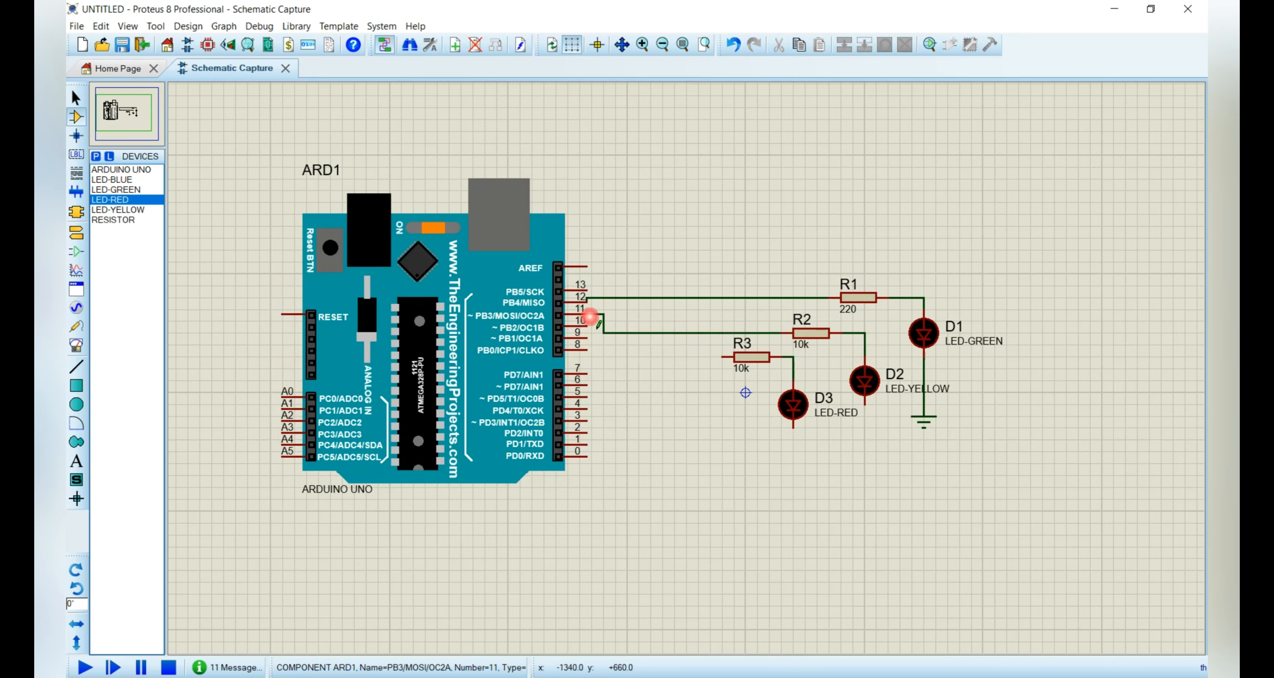
pyautogui.click(587, 321)
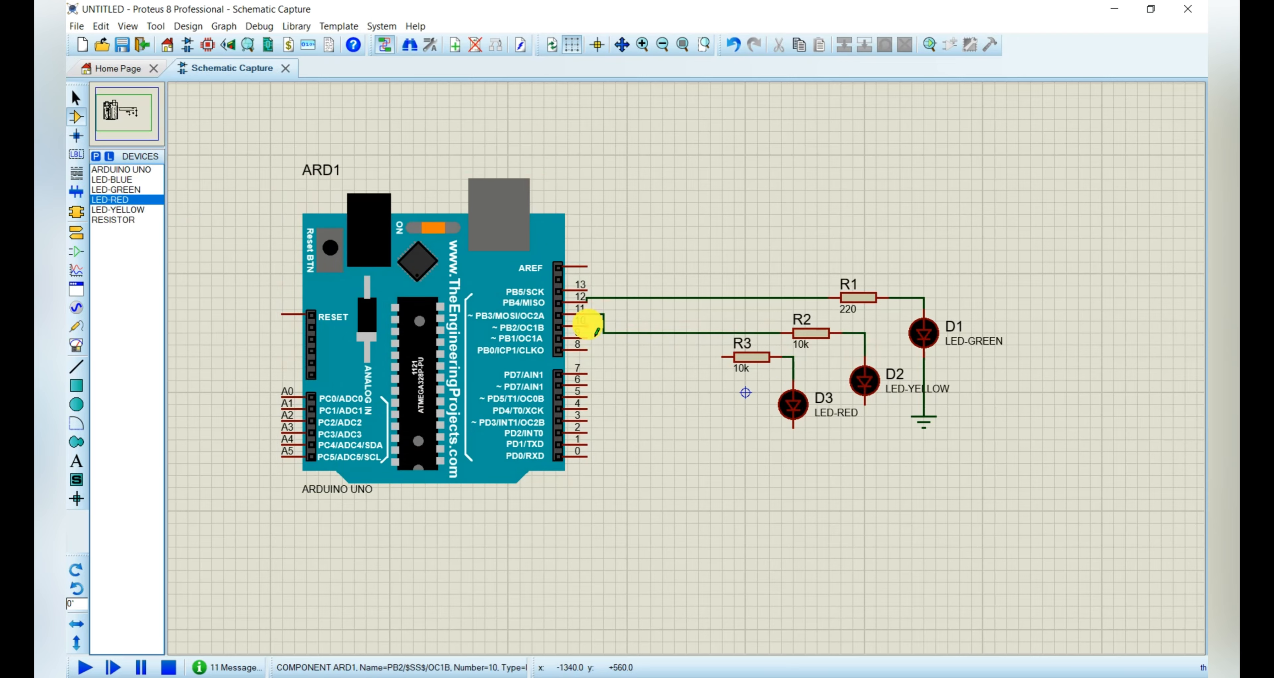
# Place ground terminals below the red and yellow LEDs and wire each LED to its ground.
pyautogui.click(76, 232)
pyautogui.click(111, 219)
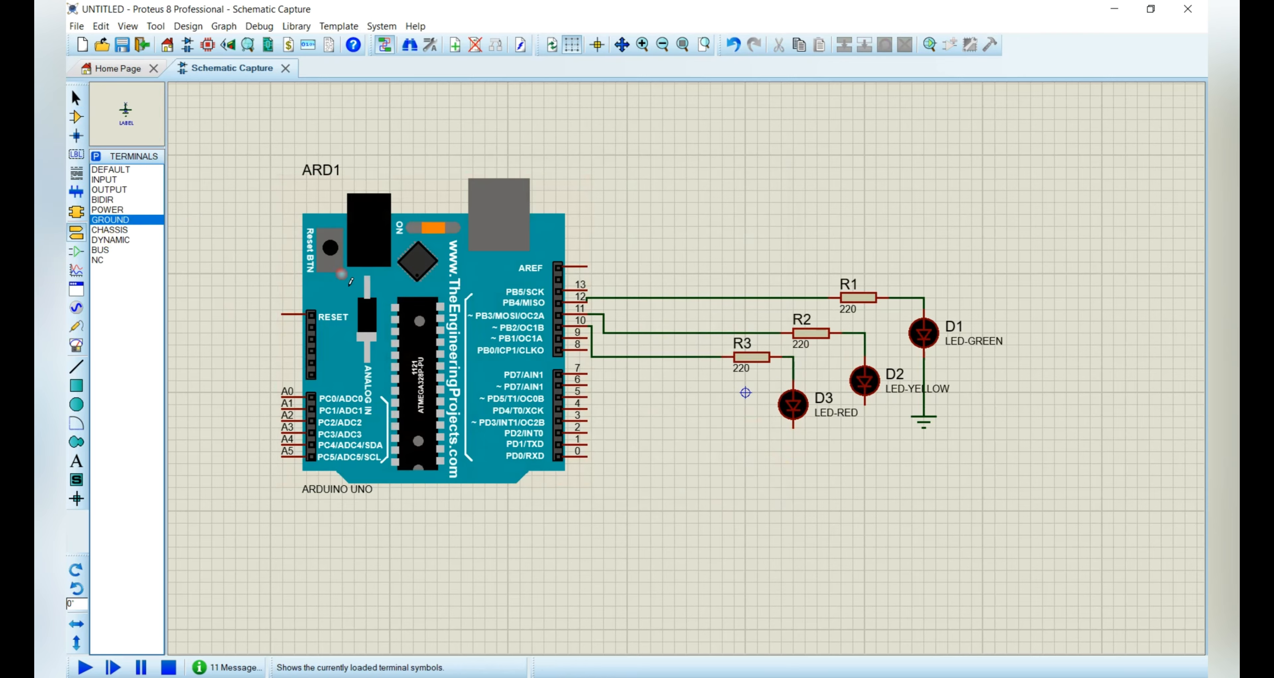
pyautogui.click(793, 448)
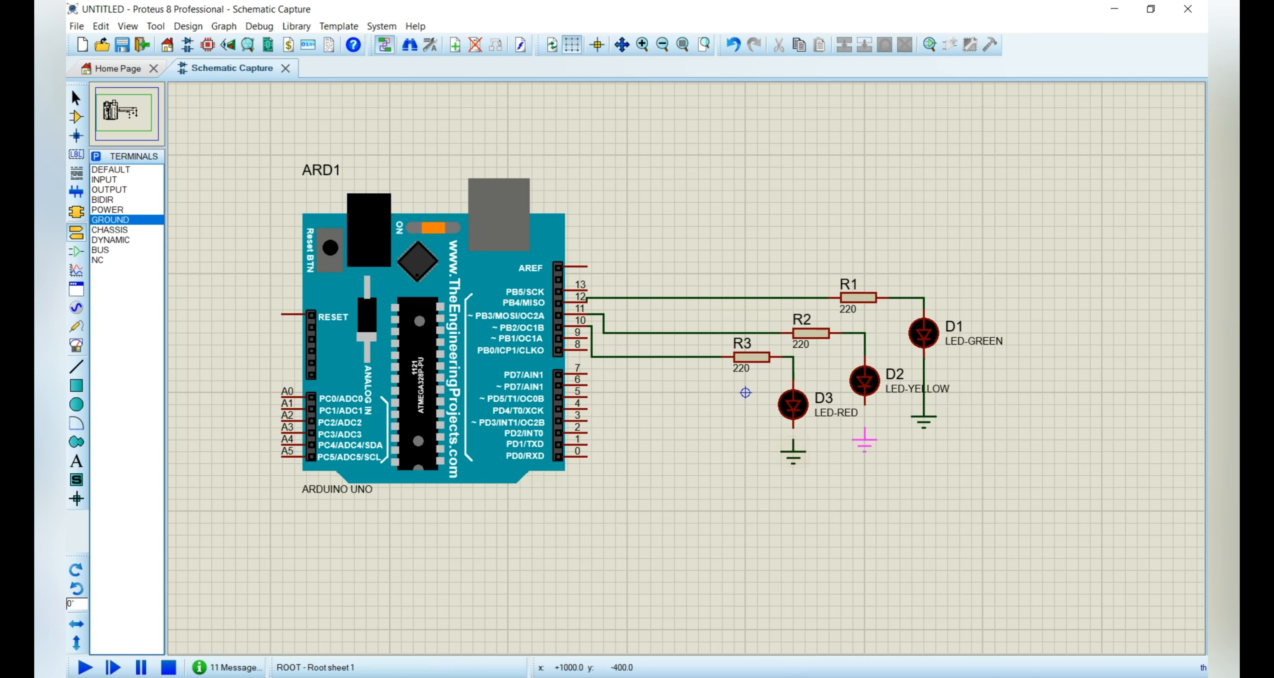
pyautogui.click(864, 437)
pyautogui.click(865, 409)
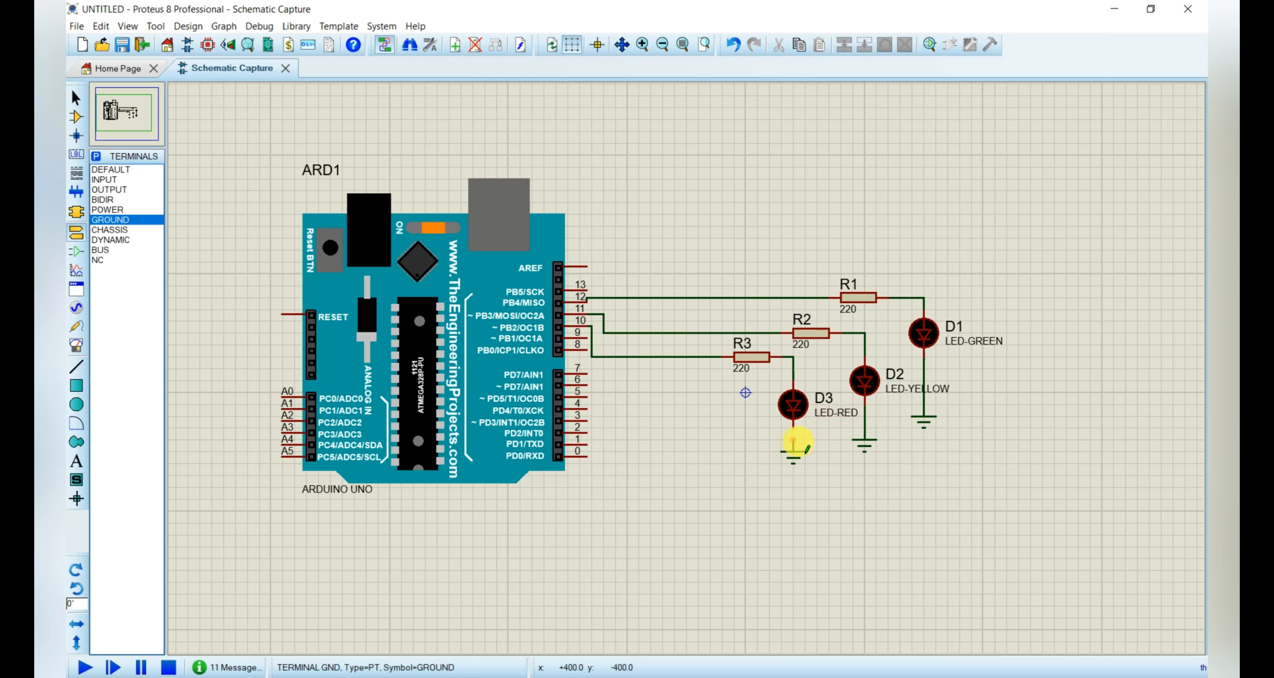
pyautogui.click(795, 440)
pyautogui.click(793, 430)
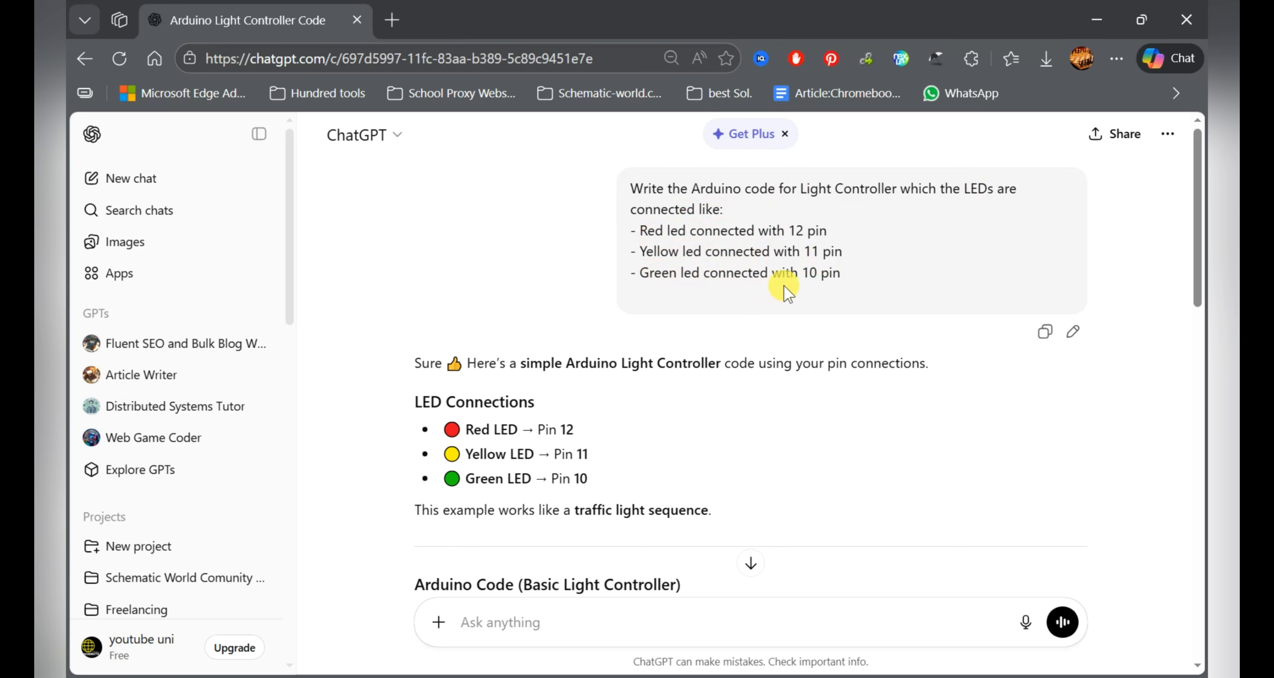
# Review the Arduino light controller code in the ChatGPT conversation, covering pins 12, 11 and 10, and copy it.
pyautogui.scroll(-6, 589, 378)
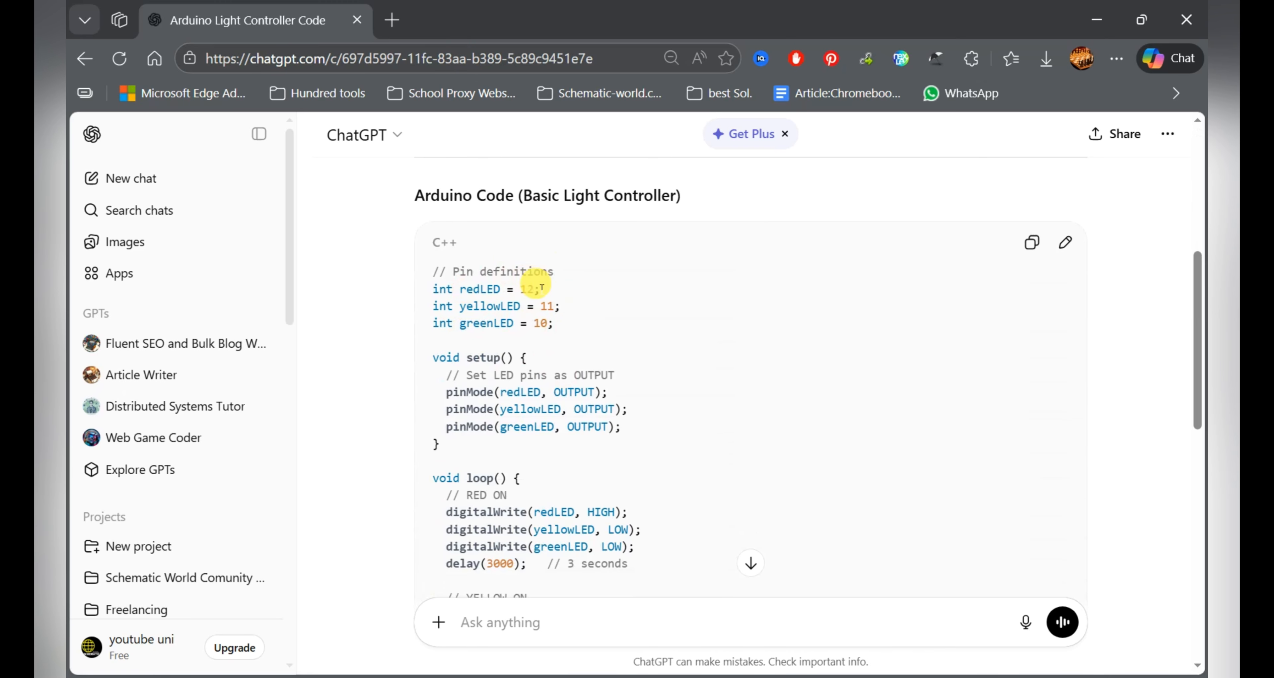
pyautogui.scroll(-2, 495, 326)
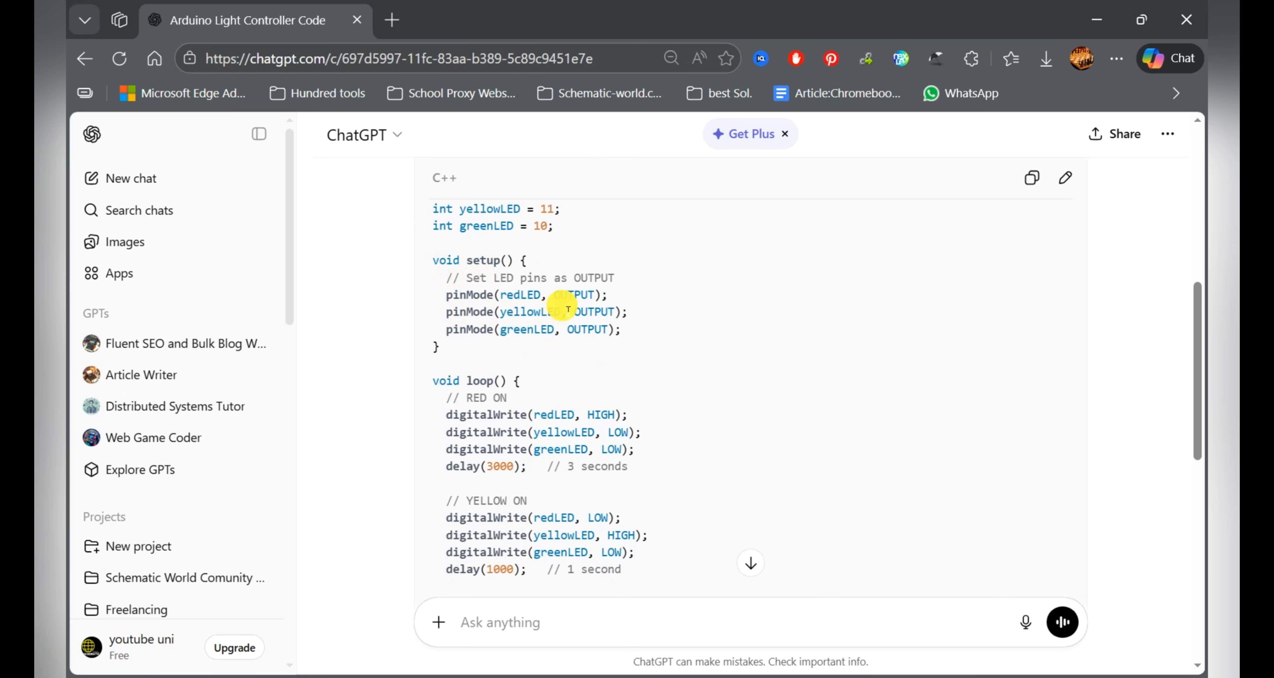
pyautogui.scroll(-2, 659, 388)
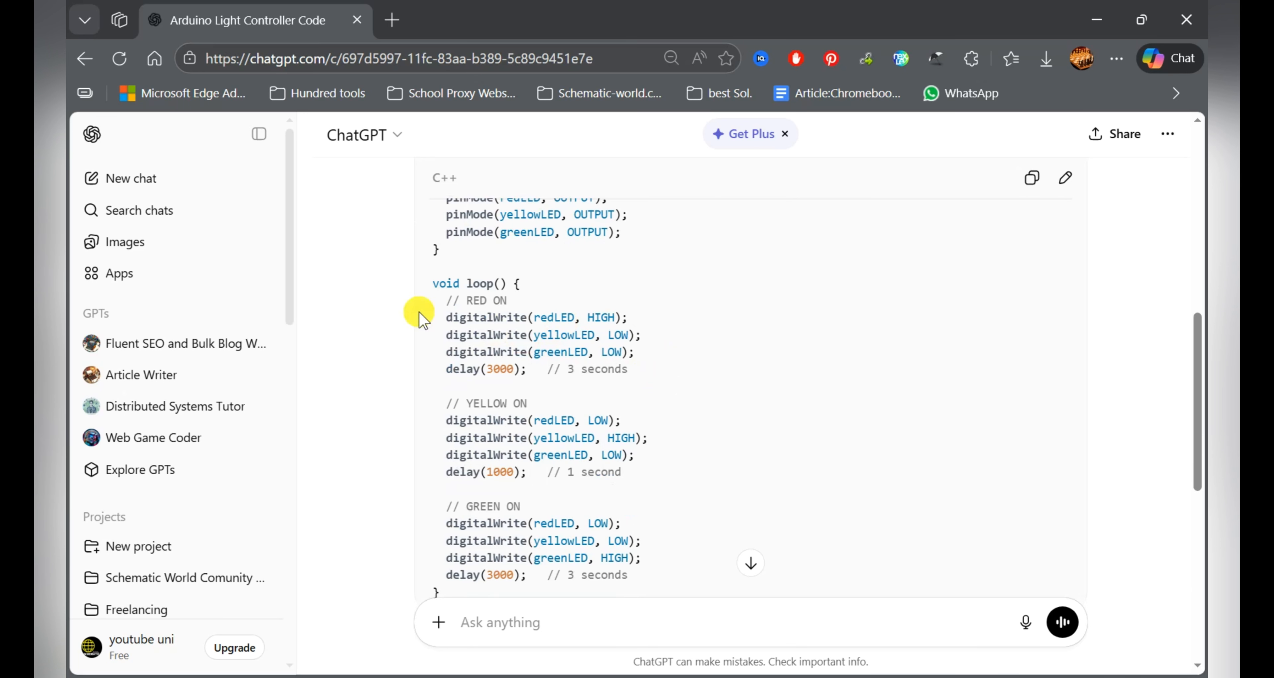
pyautogui.scroll(-4, 579, 415)
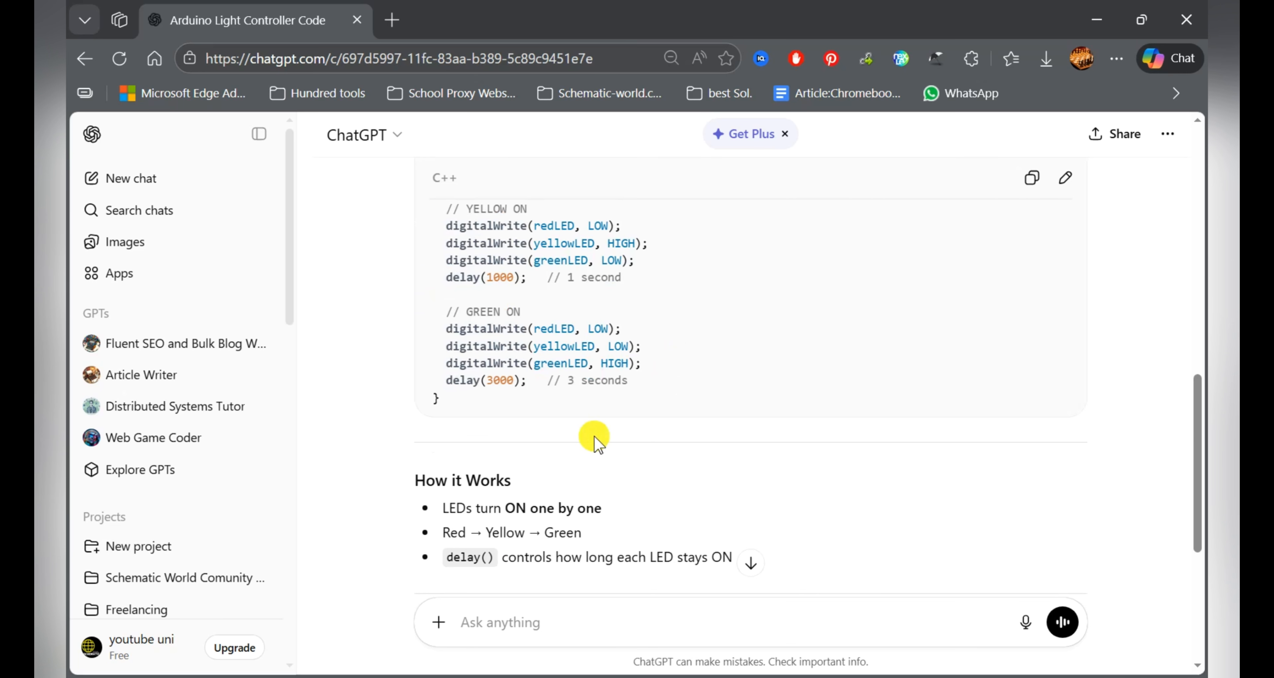
pyautogui.scroll(7, 601, 396)
pyautogui.scroll(4, 822, 392)
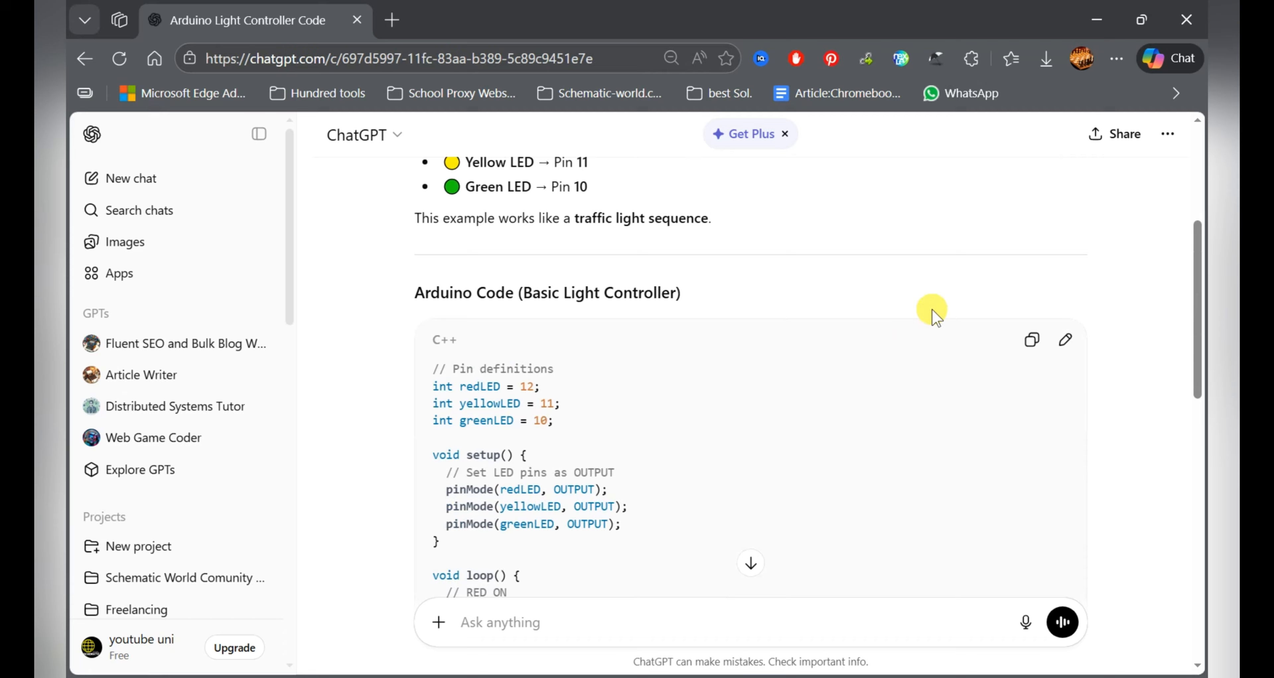
pyautogui.click(1030, 340)
# Switch to the Arduino IDE, replace the entire Blink sketch with the copied light controller code and enlarge the editor area.
pyautogui.click(67, 235)
pyautogui.click(394, 151)
pyautogui.hotkey('ctrl', 'a')
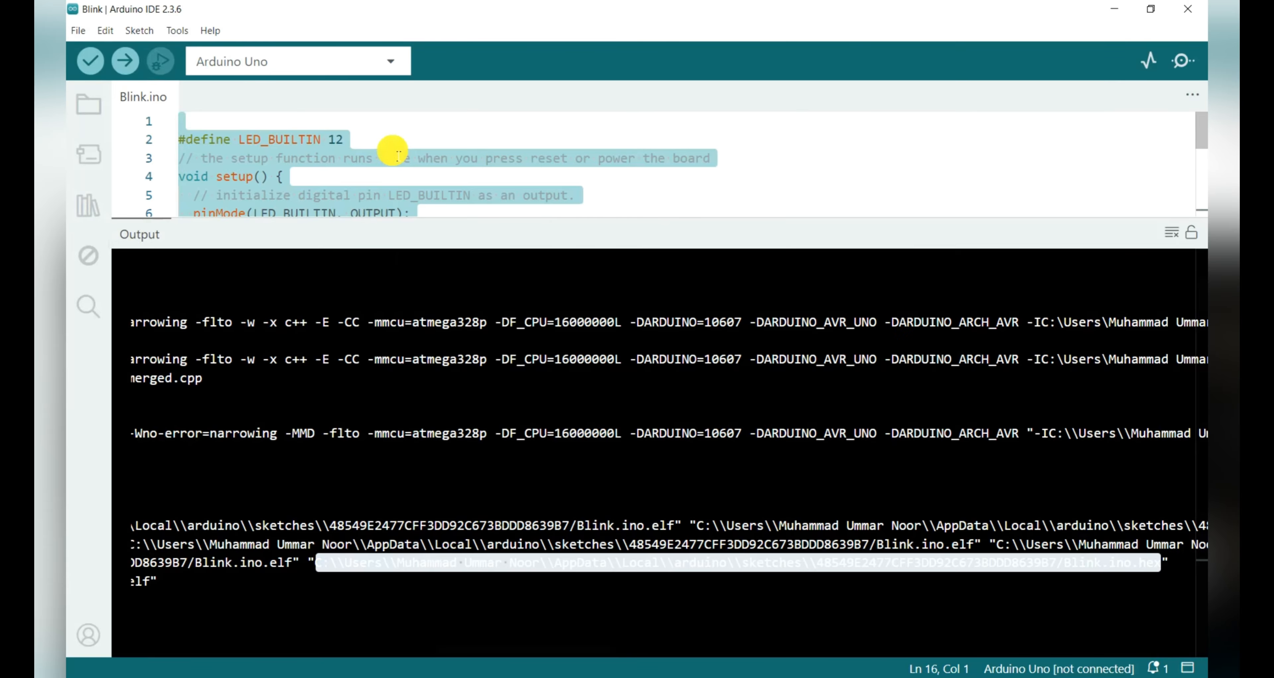
pyautogui.hotkey('ctrl', 'v')
pyautogui.moveTo(606, 219); pyautogui.dragTo(606, 440)
pyautogui.scroll(7, 390, 270)
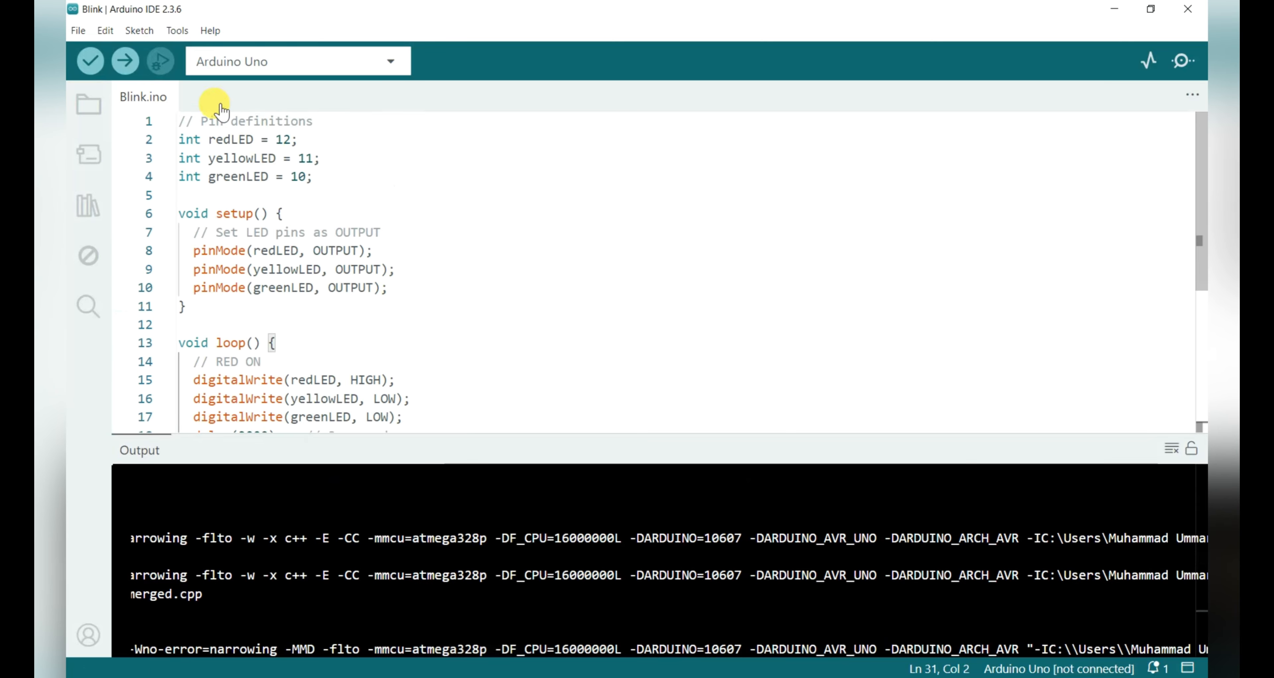
# Compile the light controller sketch, then find the full path ending in Blink.ino.hex in the output and copy it.
pyautogui.click(90, 61)
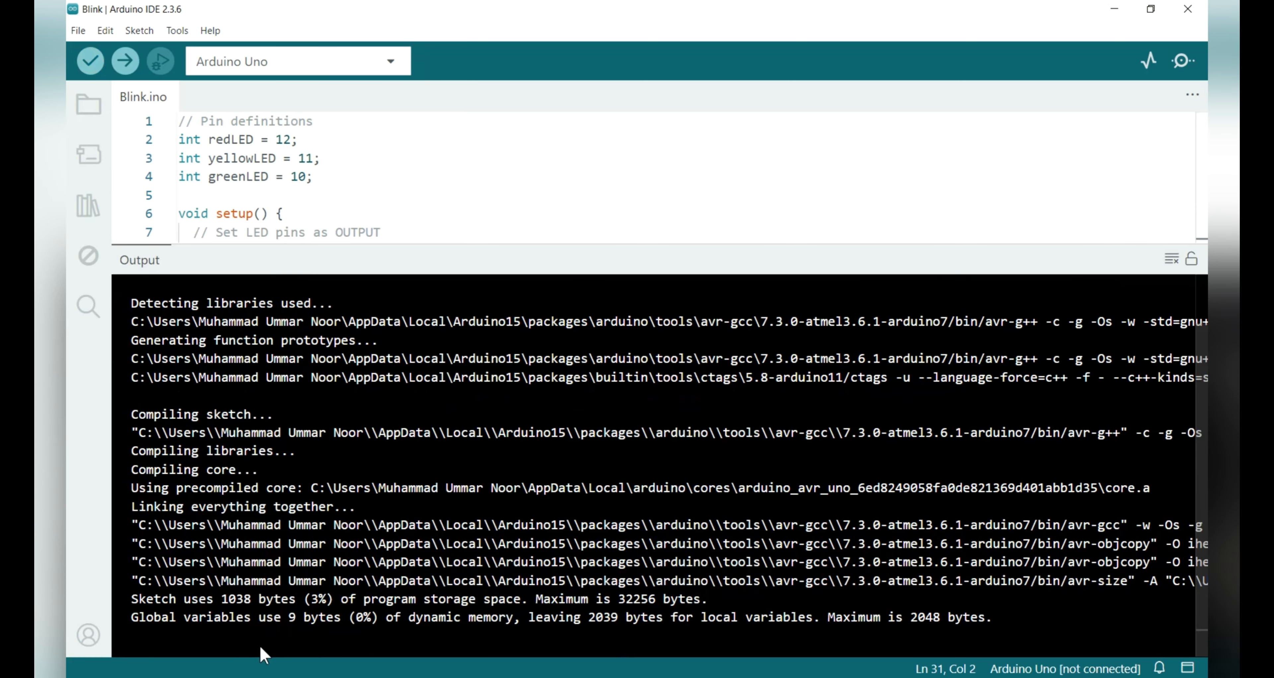
pyautogui.moveTo(261, 650); pyautogui.dragTo(230, 644)
pyautogui.moveTo(246, 656); pyautogui.dragTo(604, 652)
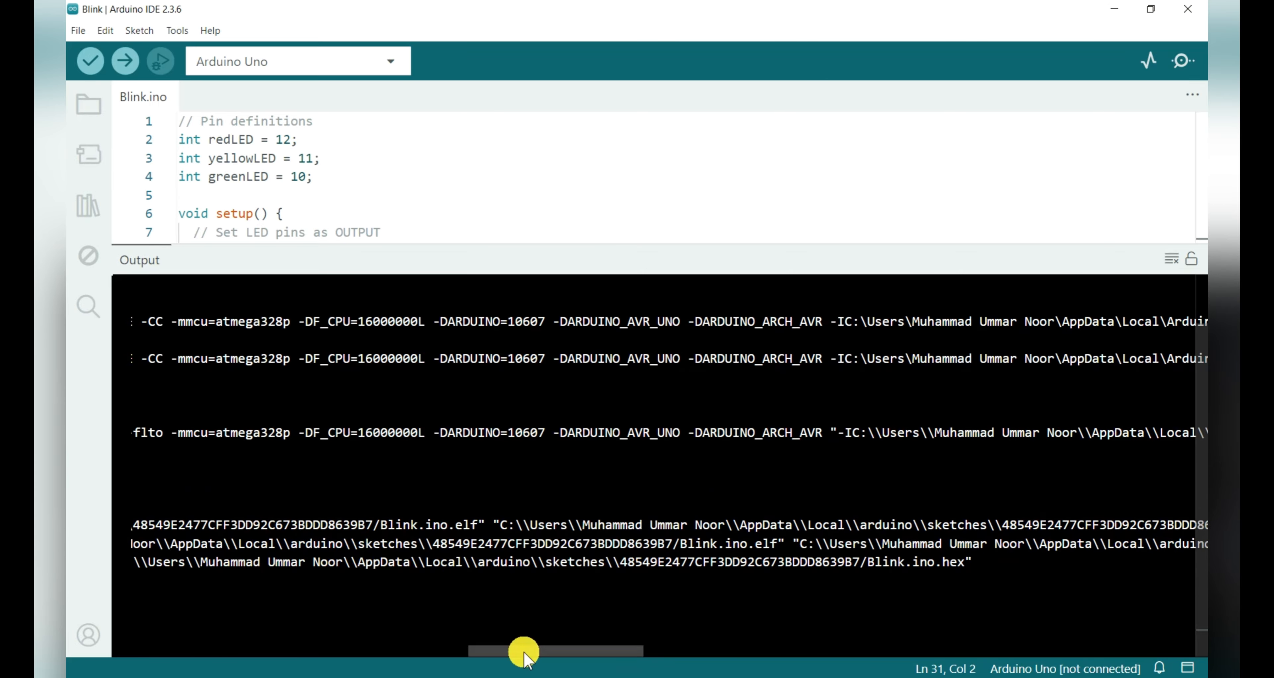
pyautogui.moveTo(524, 655); pyautogui.dragTo(504, 655)
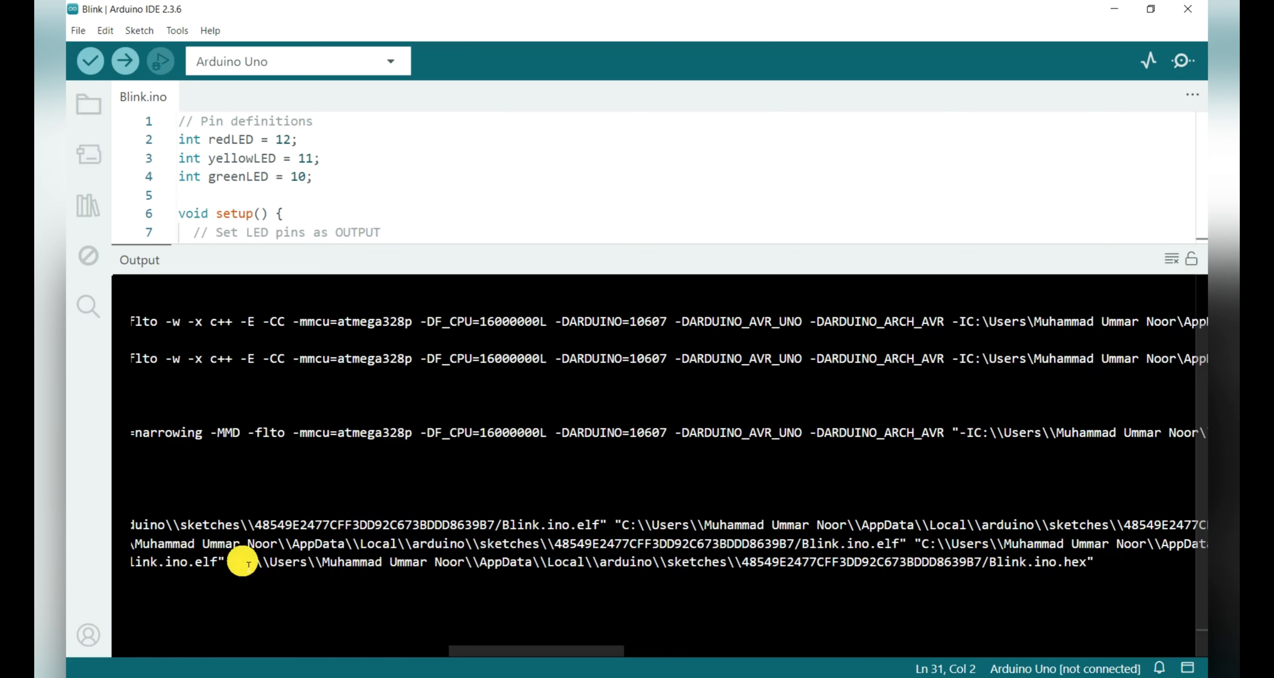
pyautogui.moveTo(241, 562); pyautogui.dragTo(1095, 575)
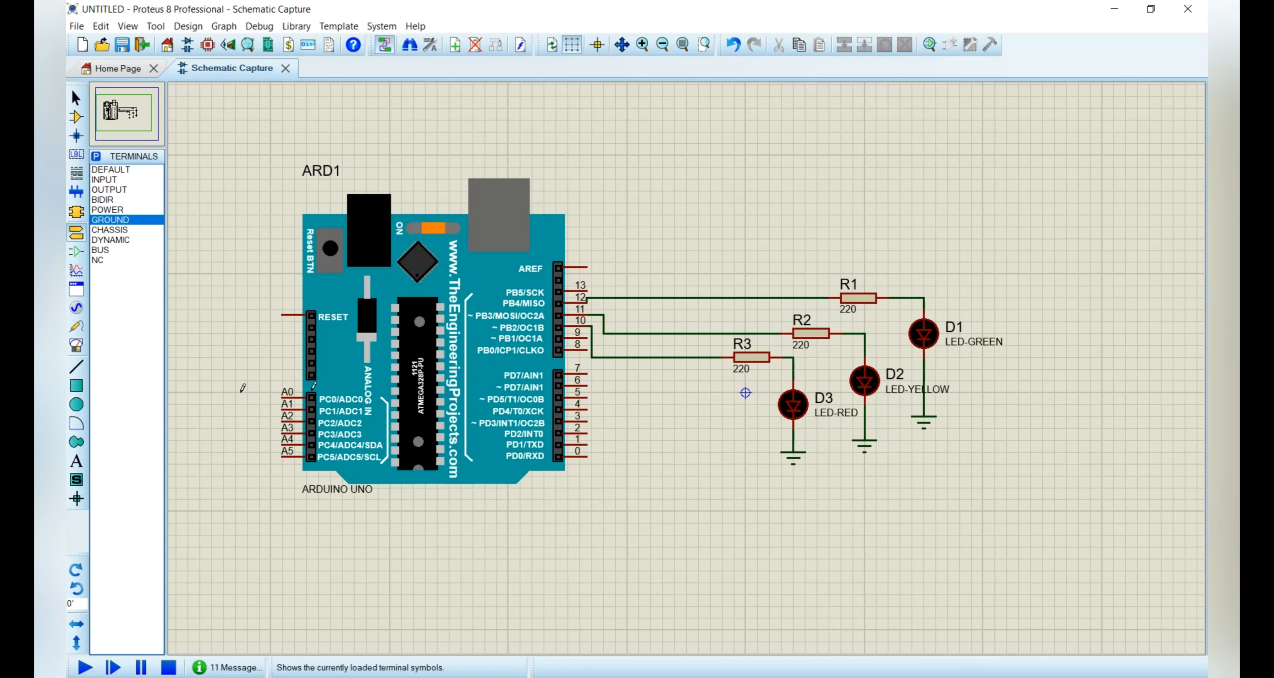
# Switch back to Proteus and replace the Arduino UNO's Program File with the newly copied Blink.ino.hex path.
pyautogui.click(416, 341)
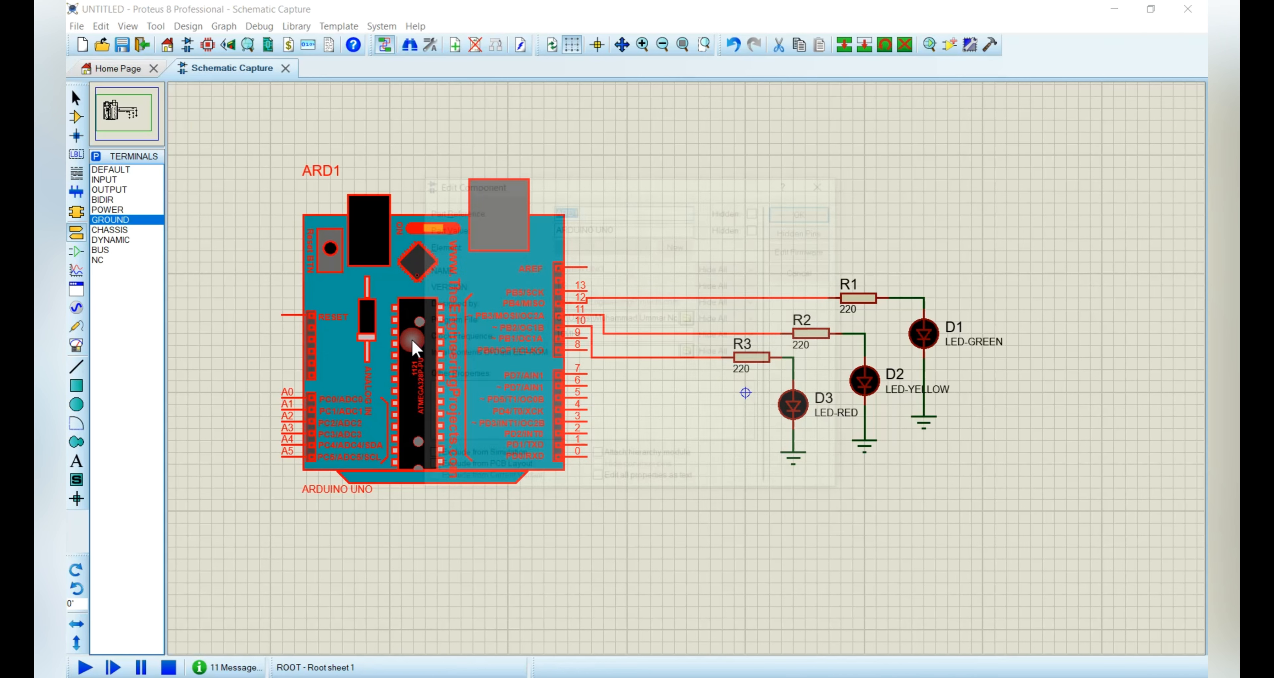
pyautogui.click(419, 346)
pyautogui.doubleClick(629, 319)
pyautogui.tripleClick(629, 319)
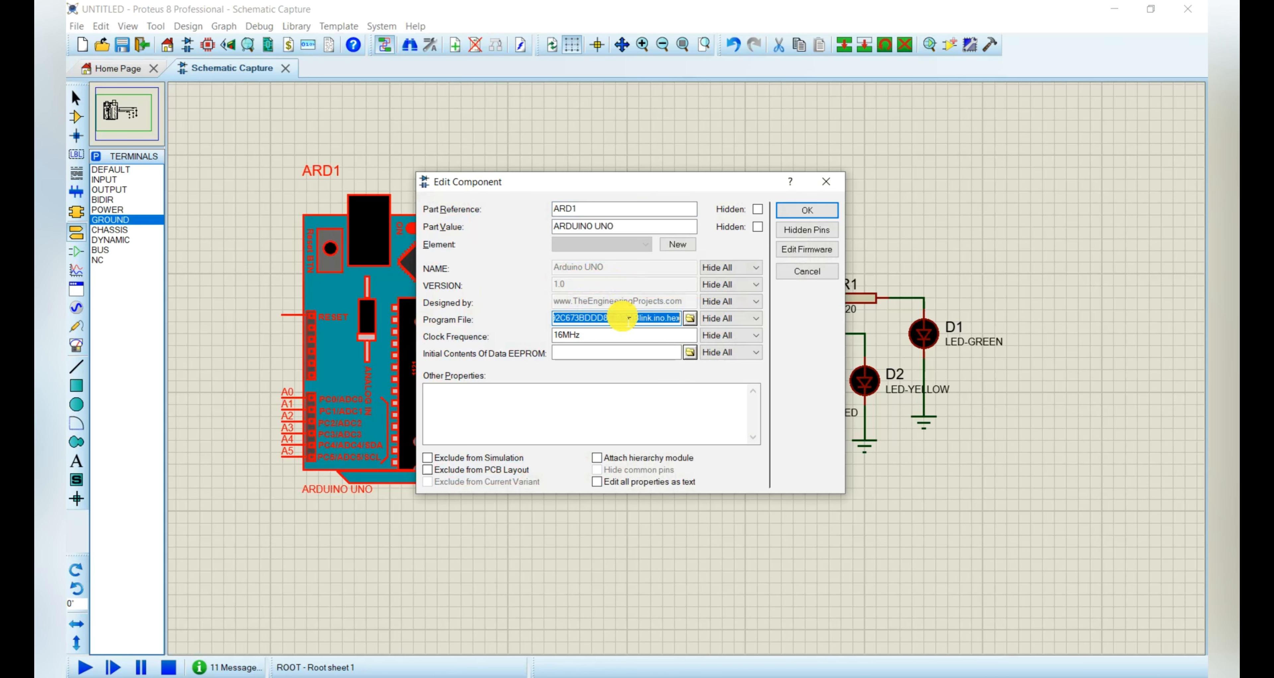
pyautogui.click(808, 210)
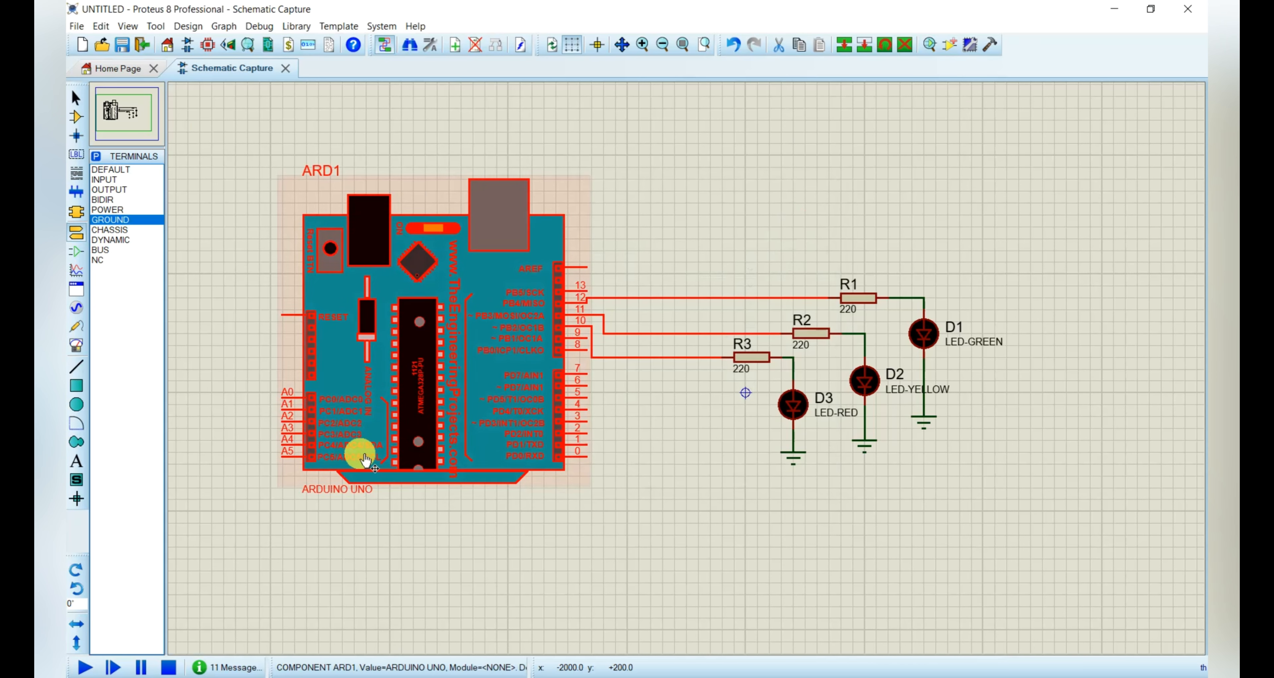
# Run the simulation of the Arduino UNO circuit with the green, yellow and red LEDs.
pyautogui.click(83, 666)
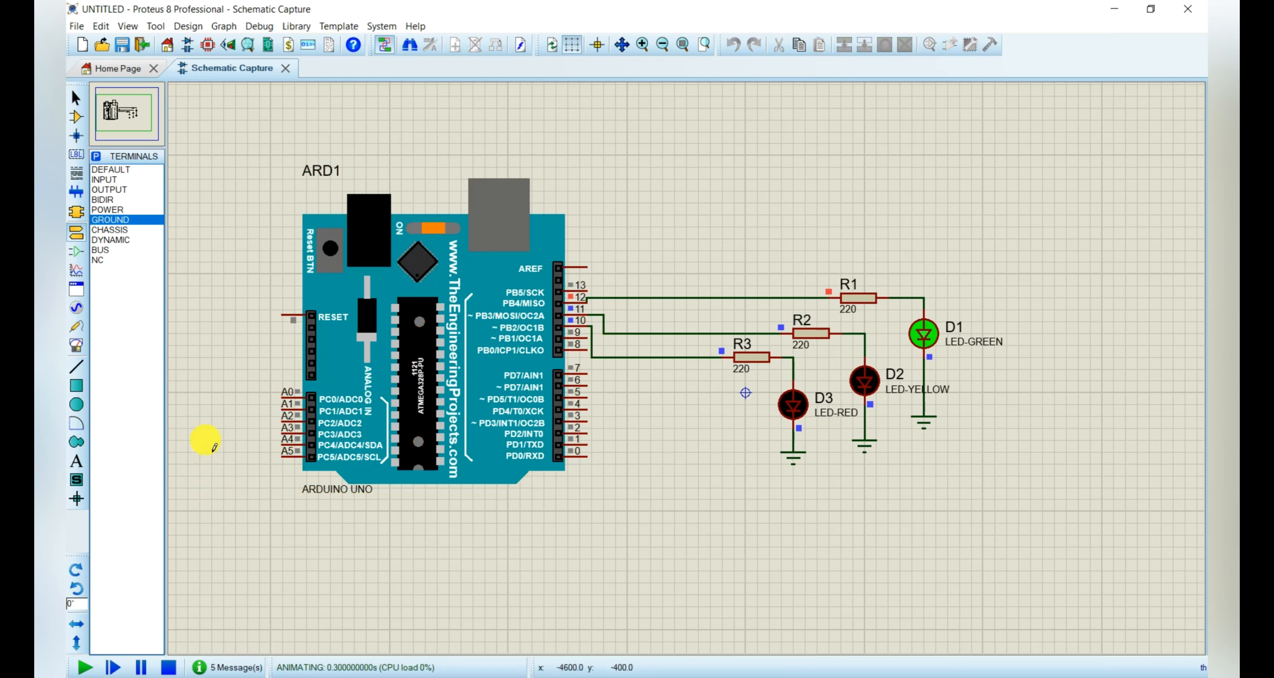
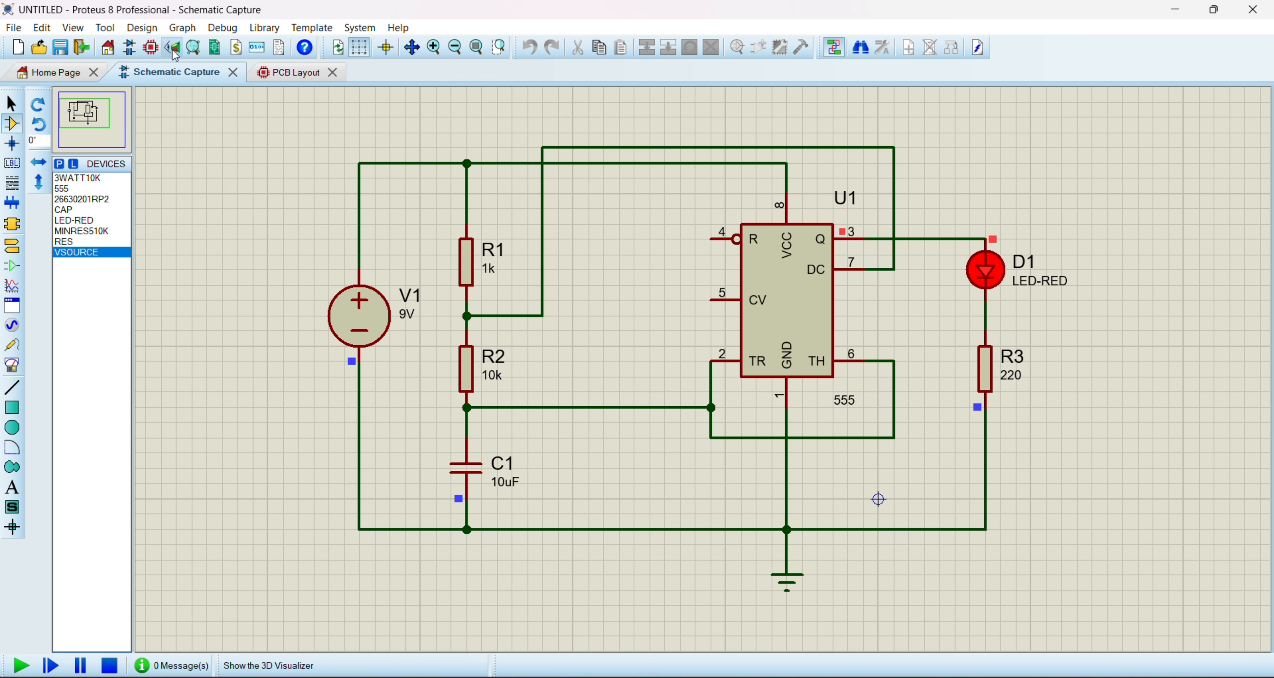
# Open the 555 timer circuit's PCB layout and check the package assignments of D1 and V1 in the component list.
pyautogui.click(152, 53)
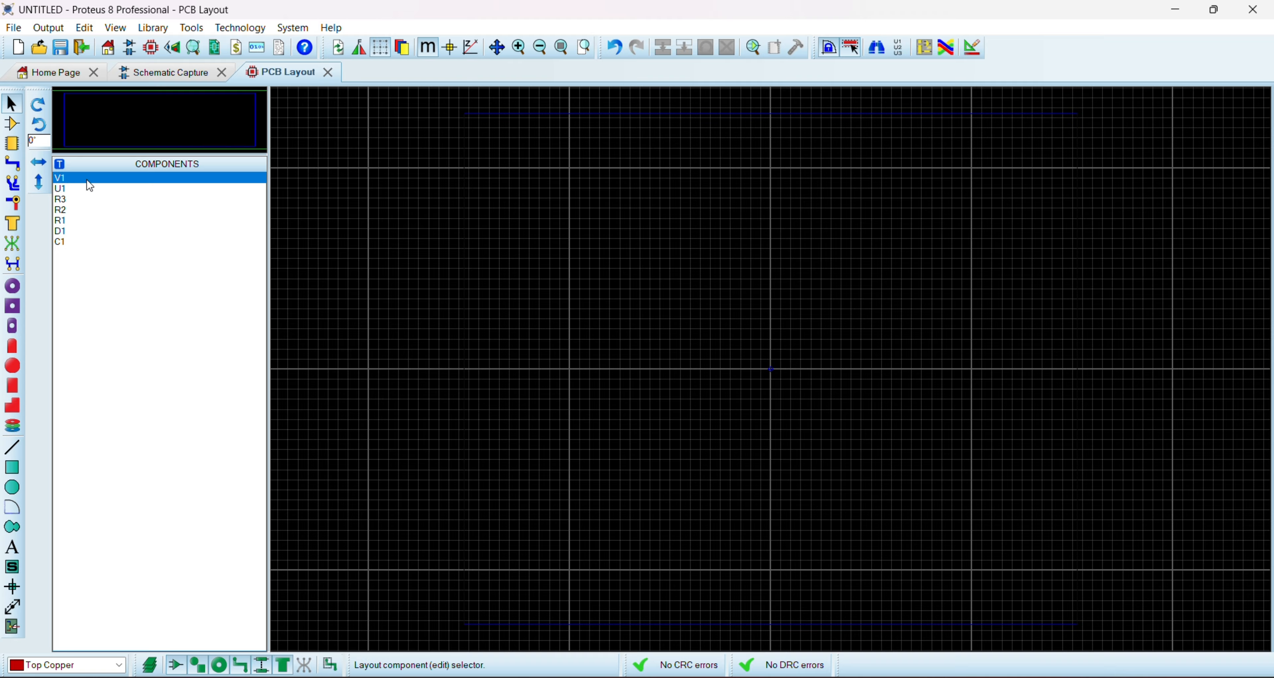
pyautogui.click(12, 143)
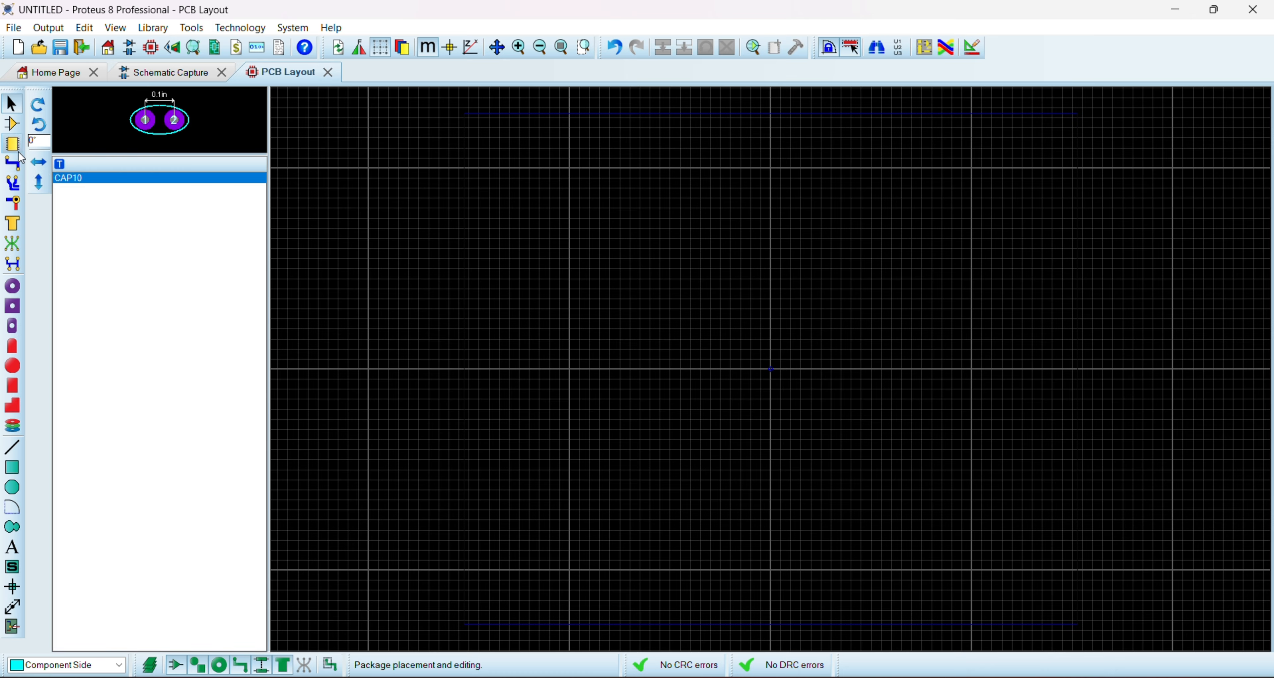
pyautogui.click(13, 126)
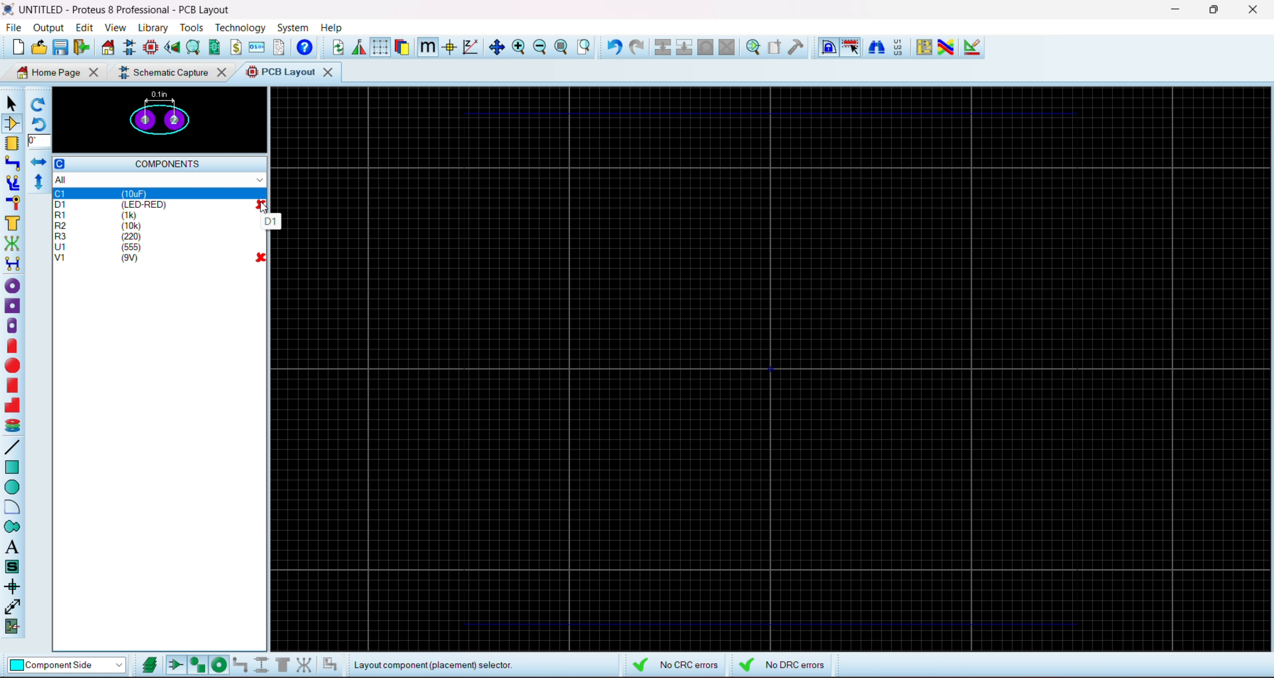
pyautogui.click(231, 205)
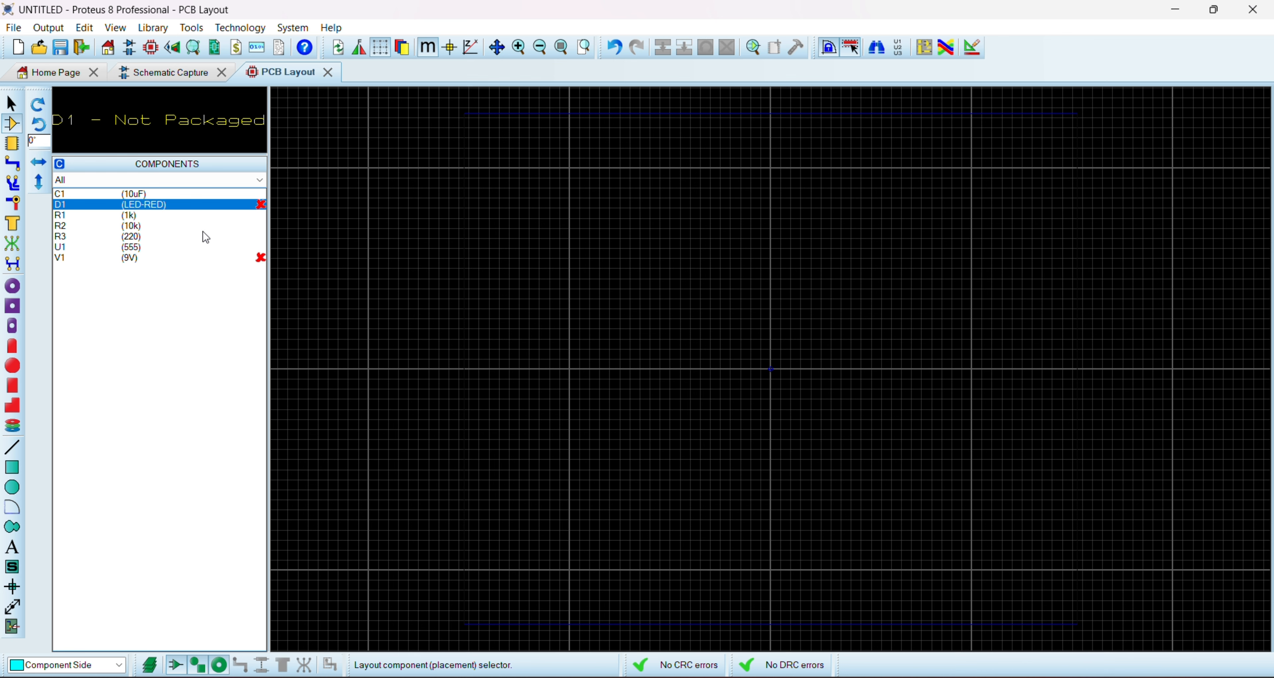
pyautogui.click(174, 259)
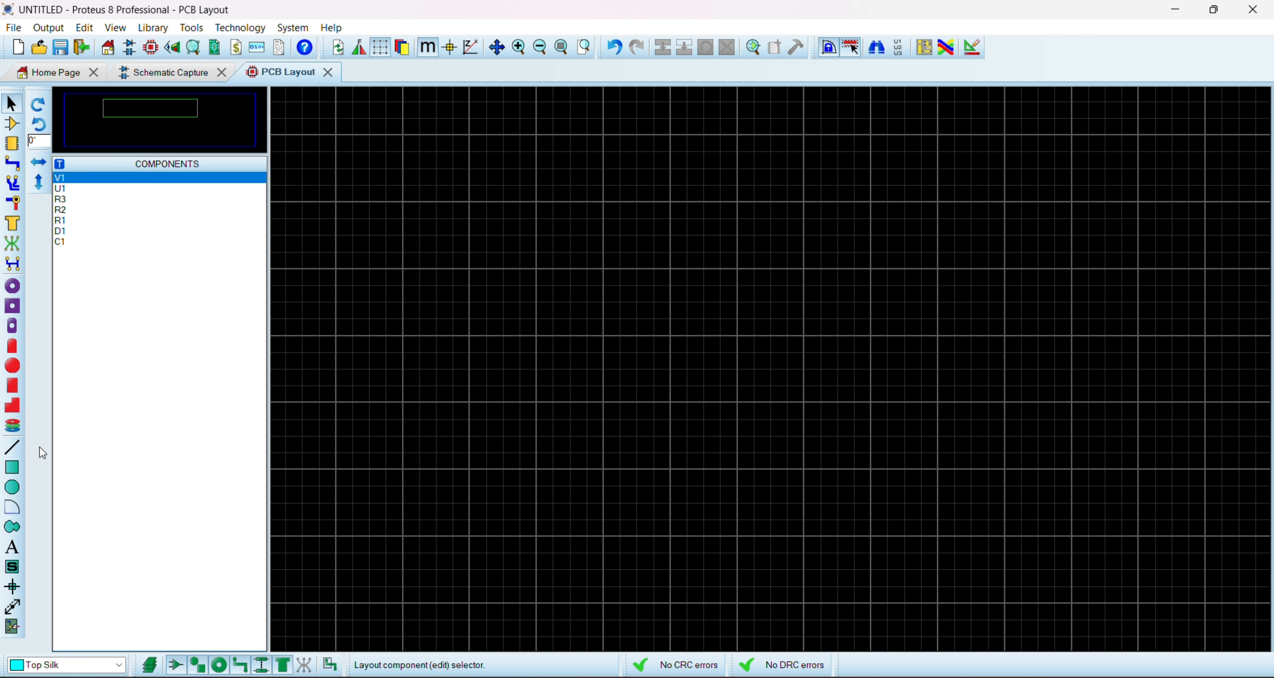
# Draw a rectangular board outline about 60 mm by 40 mm on the Board Edge layer.
pyautogui.click(12, 467)
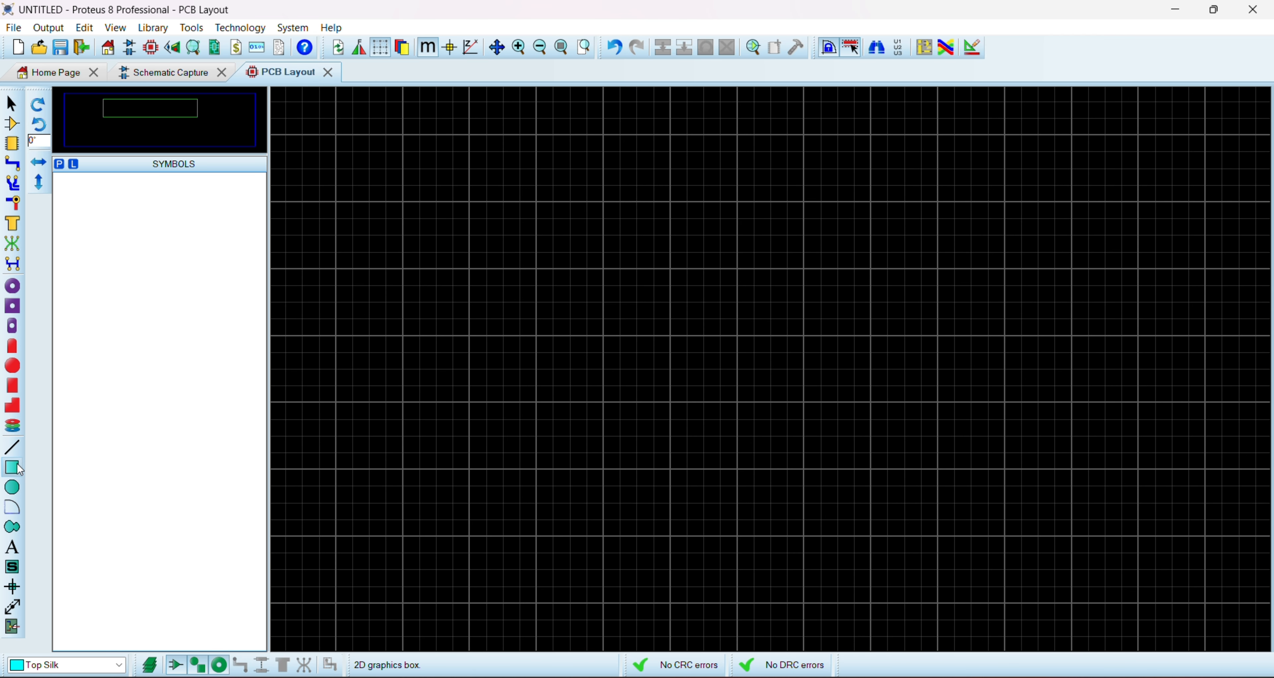
pyautogui.click(77, 665)
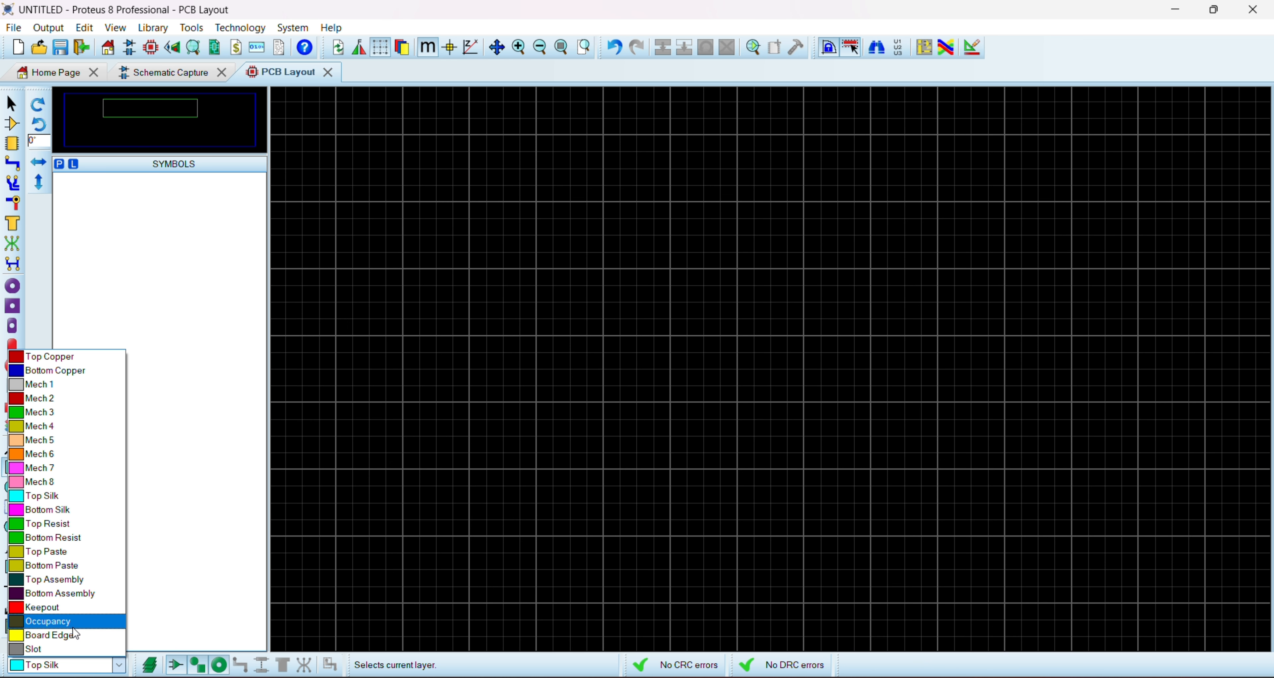
pyautogui.click(73, 637)
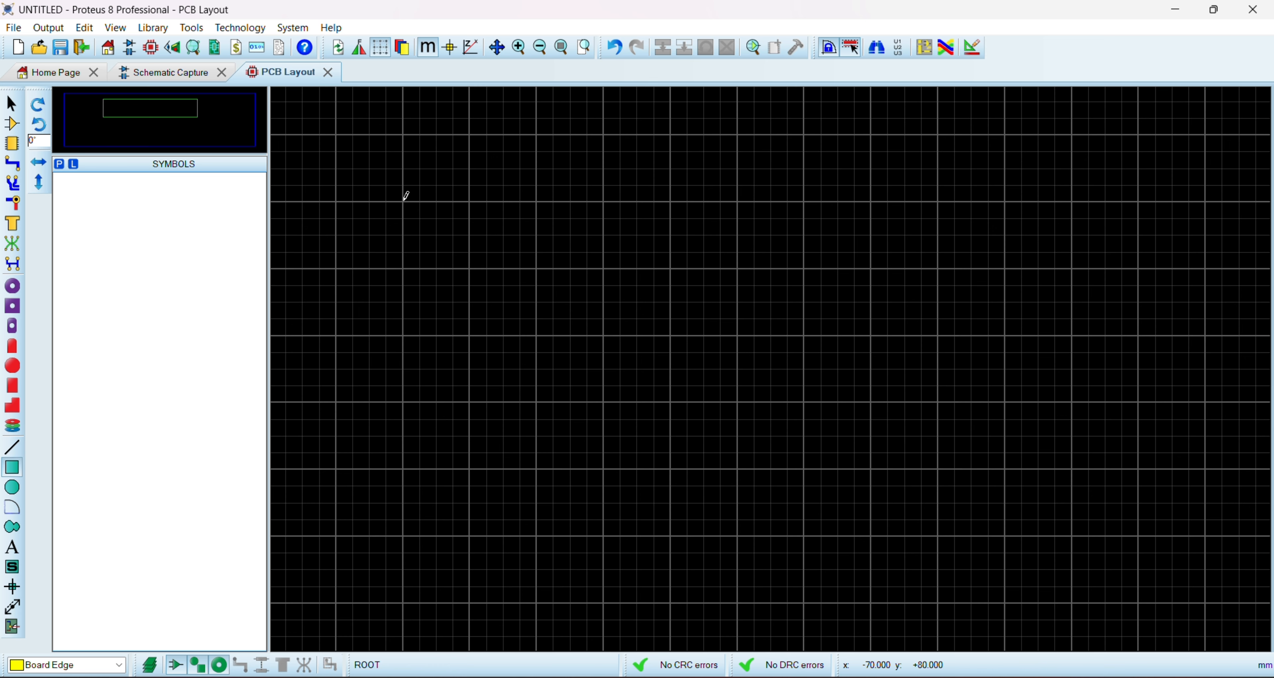
pyautogui.moveTo(403, 200)
pyautogui.mouseDown()
pyautogui.moveTo(435, 251)
pyautogui.moveTo(804, 469)
pyautogui.mouseUp()
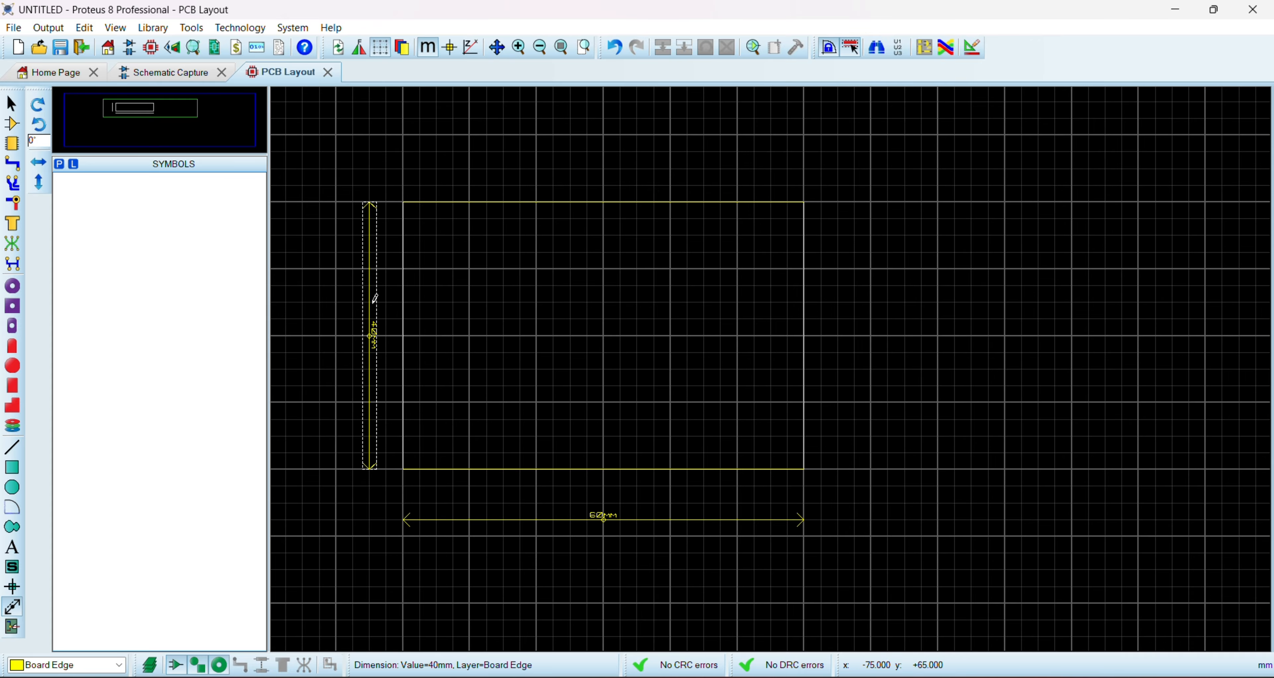
# Inspect the empty board in the 3D Visualizer from different angles and distances.
pyautogui.click(179, 48)
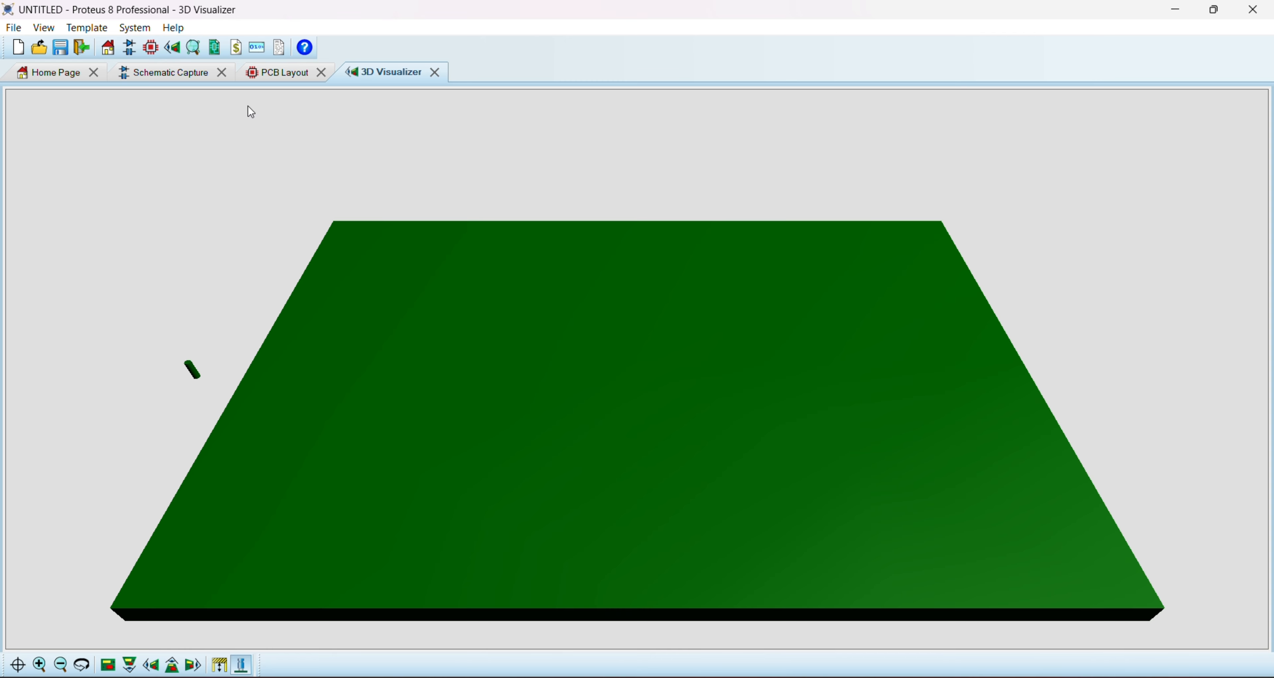
pyautogui.click(531, 332)
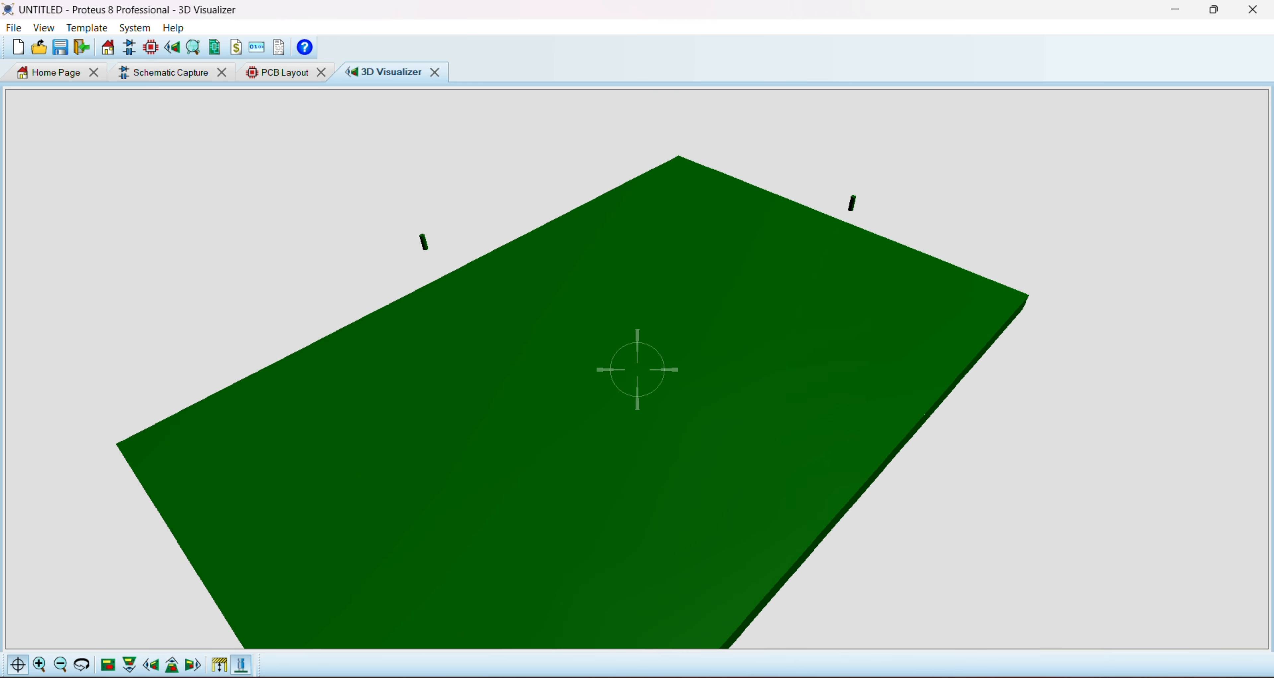
pyautogui.scroll(-4, 637, 370)
pyautogui.scroll(-5, 637, 370)
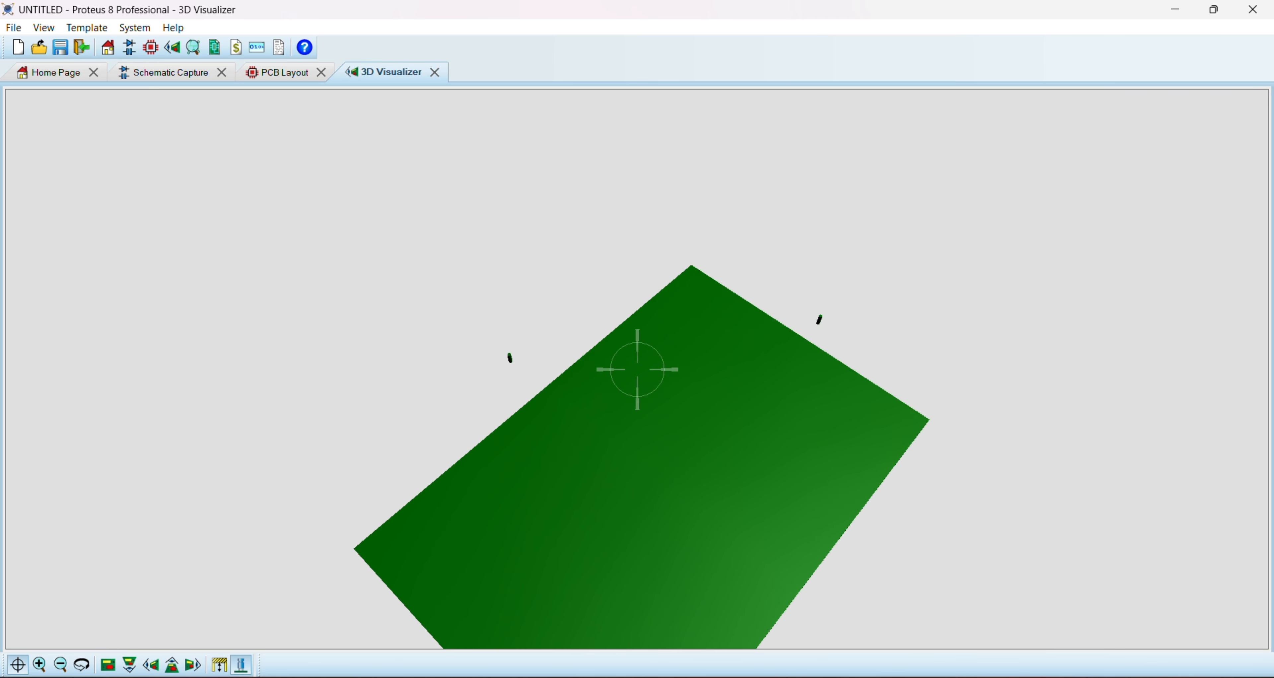
pyautogui.click(639, 372)
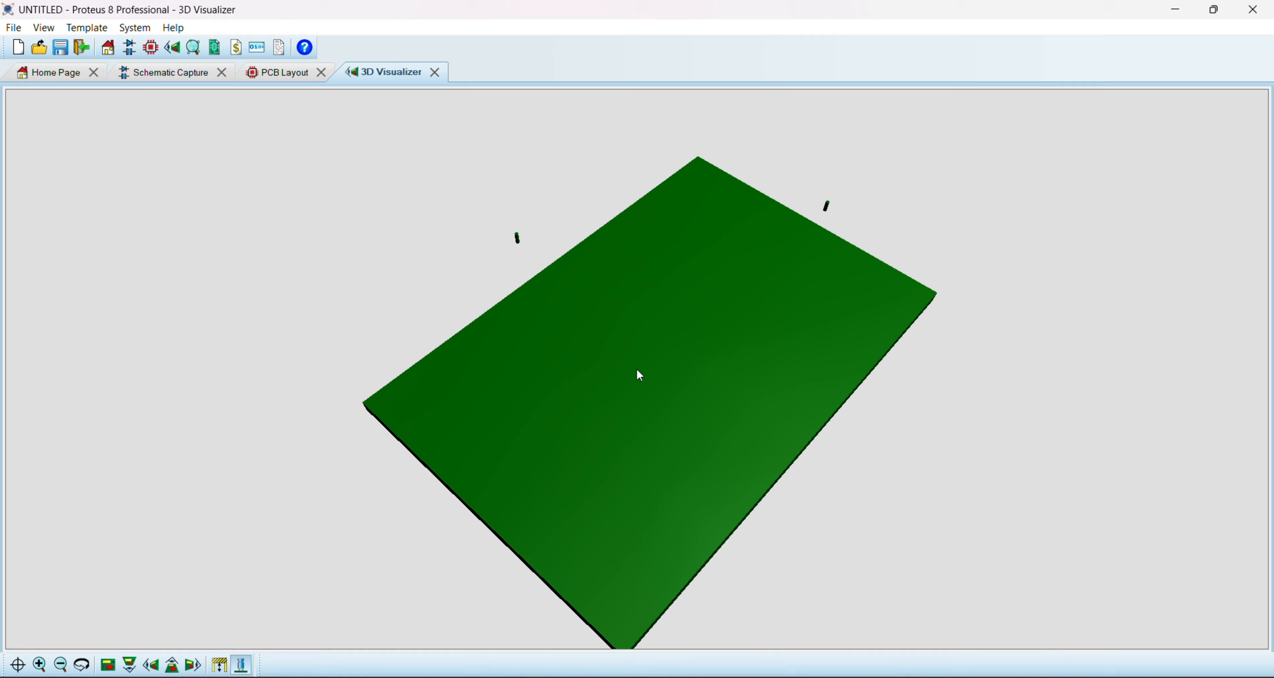
# Return to the PCB layout and place the 555 timer U1 inside the board outline, rotated to 270°.
pyautogui.click(292, 78)
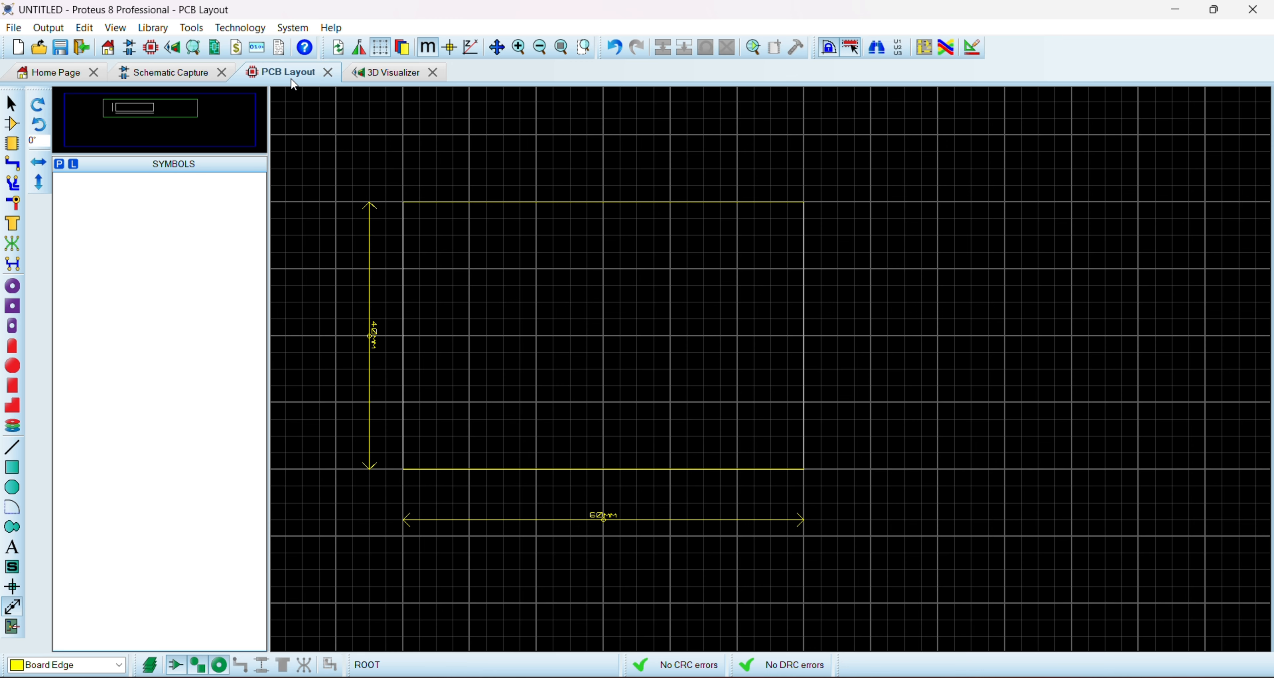
pyautogui.click(12, 125)
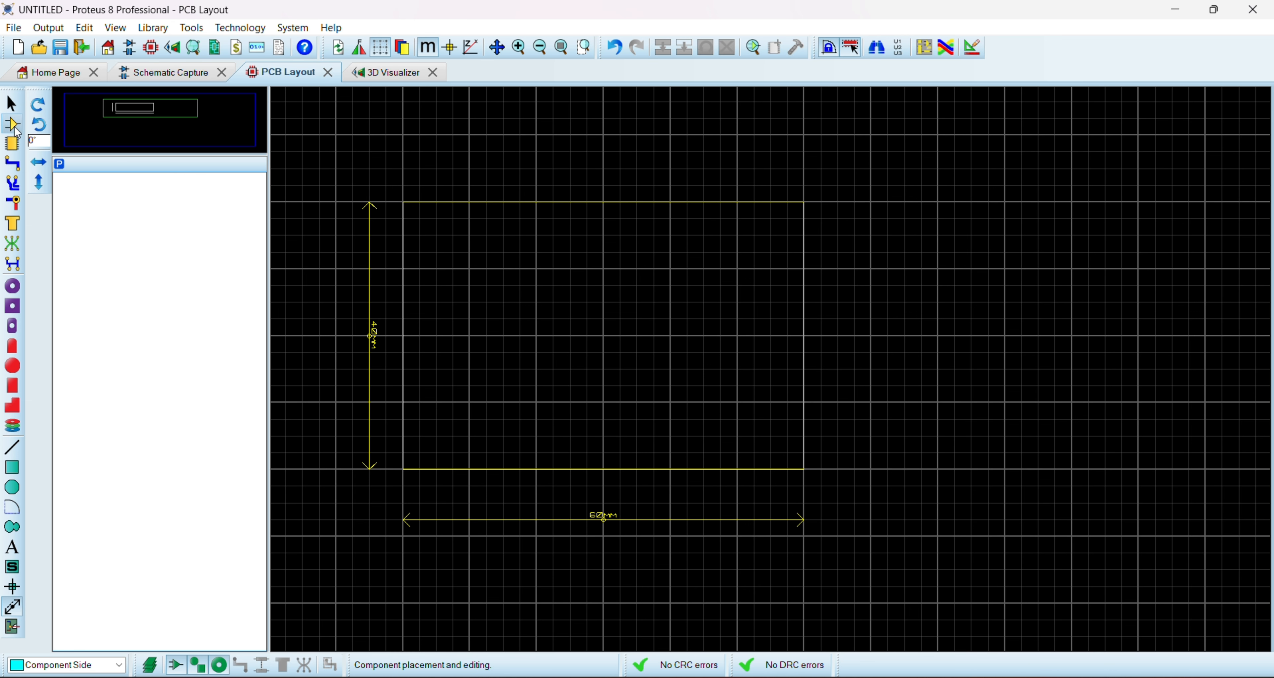
pyautogui.click(97, 247)
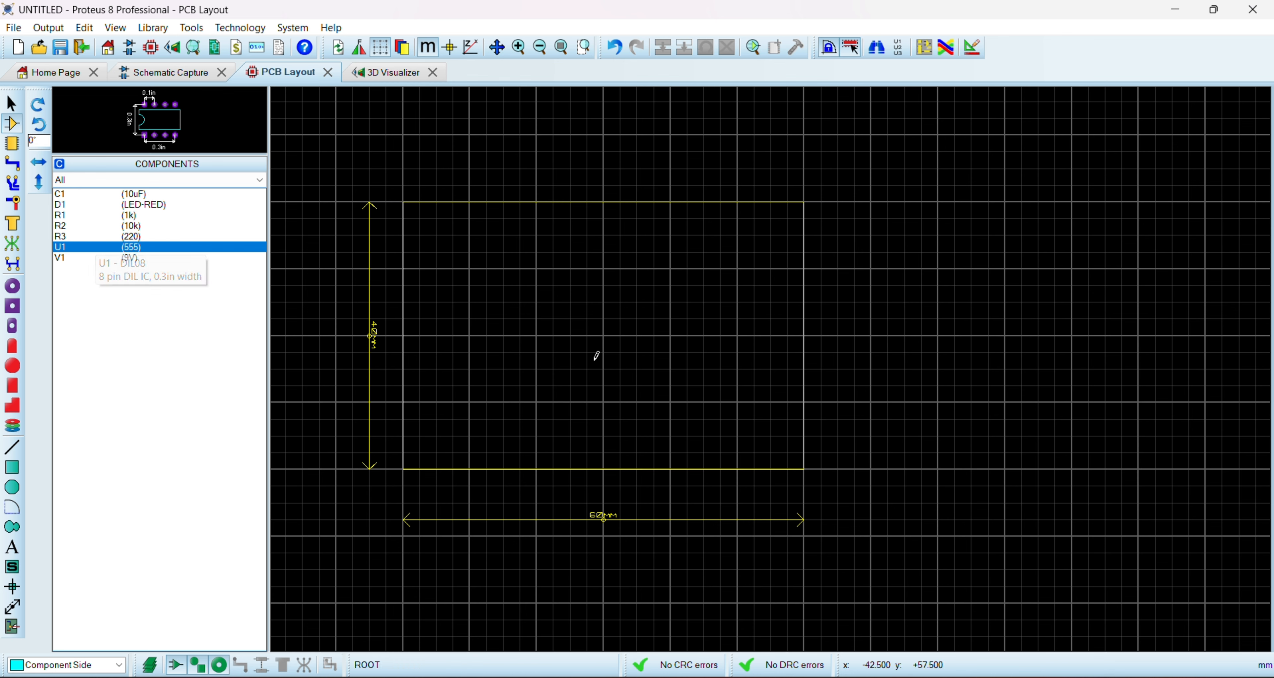
pyautogui.click(577, 314)
pyautogui.moveTo(570, 319); pyautogui.dragTo(503, 336)
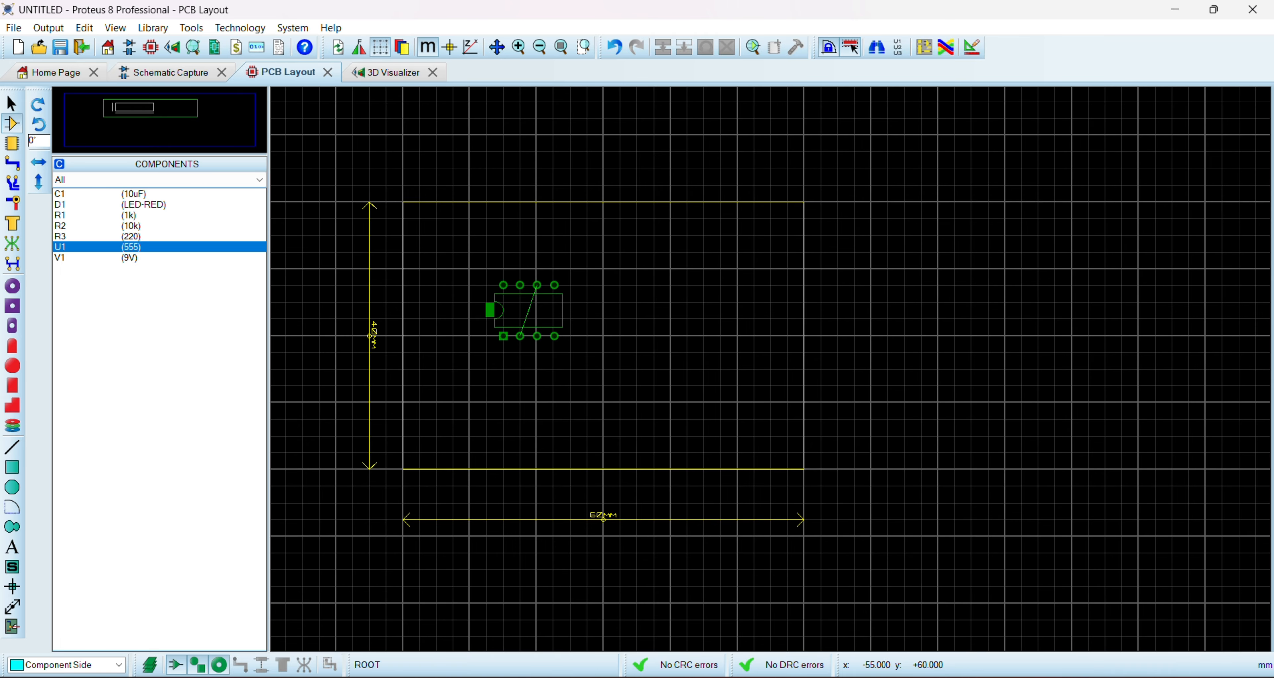
pyautogui.press('KP_Subtract')
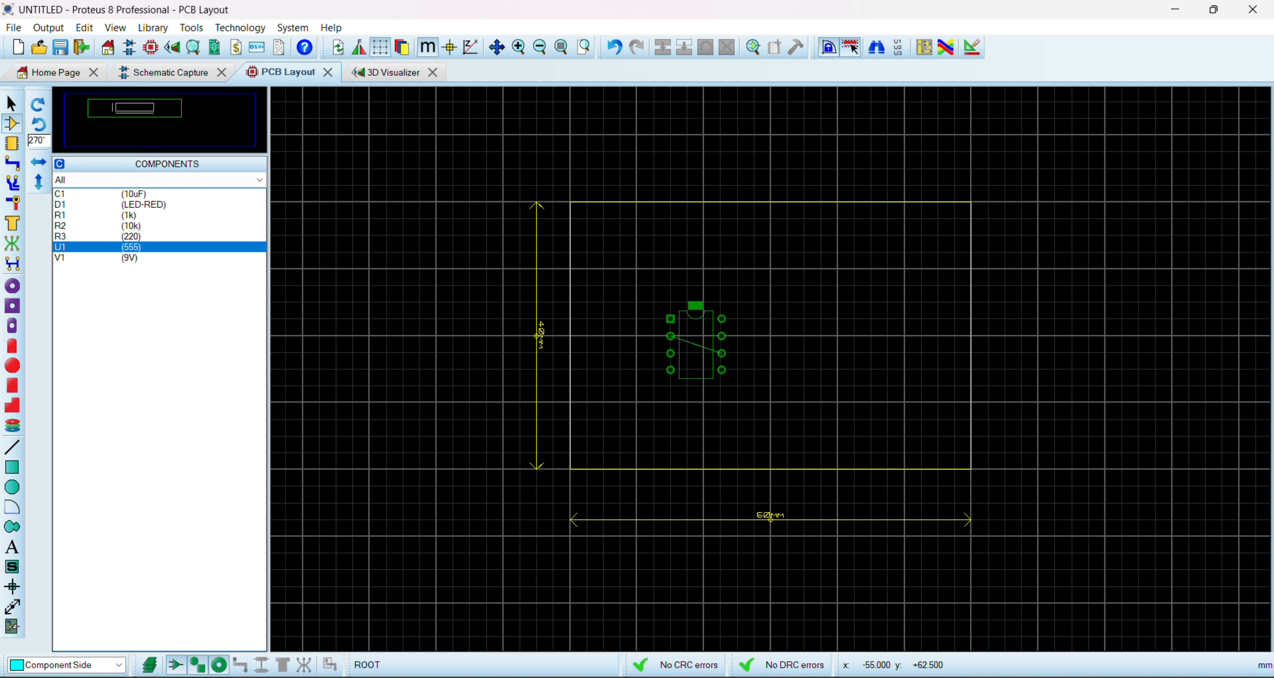
pyautogui.click(671, 318)
# Place capacitor C1 directly below U1 and resistors R1, R2 and R3 vertically side by side above it.
pyautogui.click(94, 193)
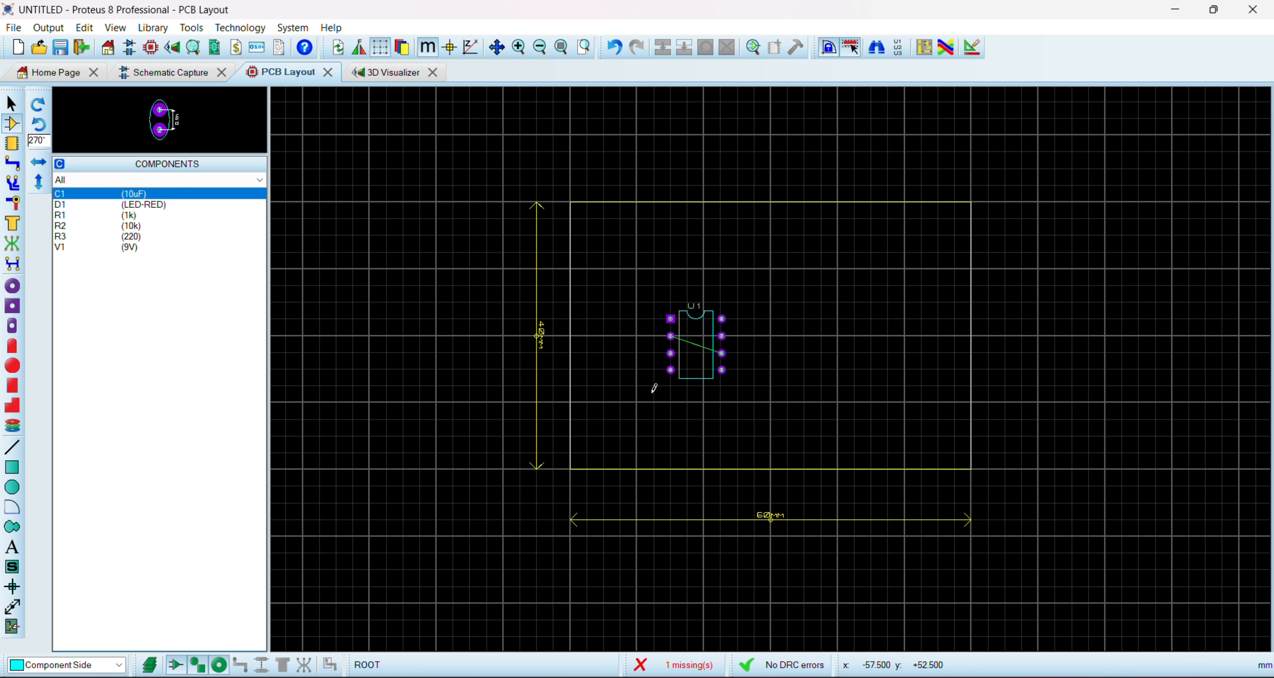
pyautogui.click(687, 405)
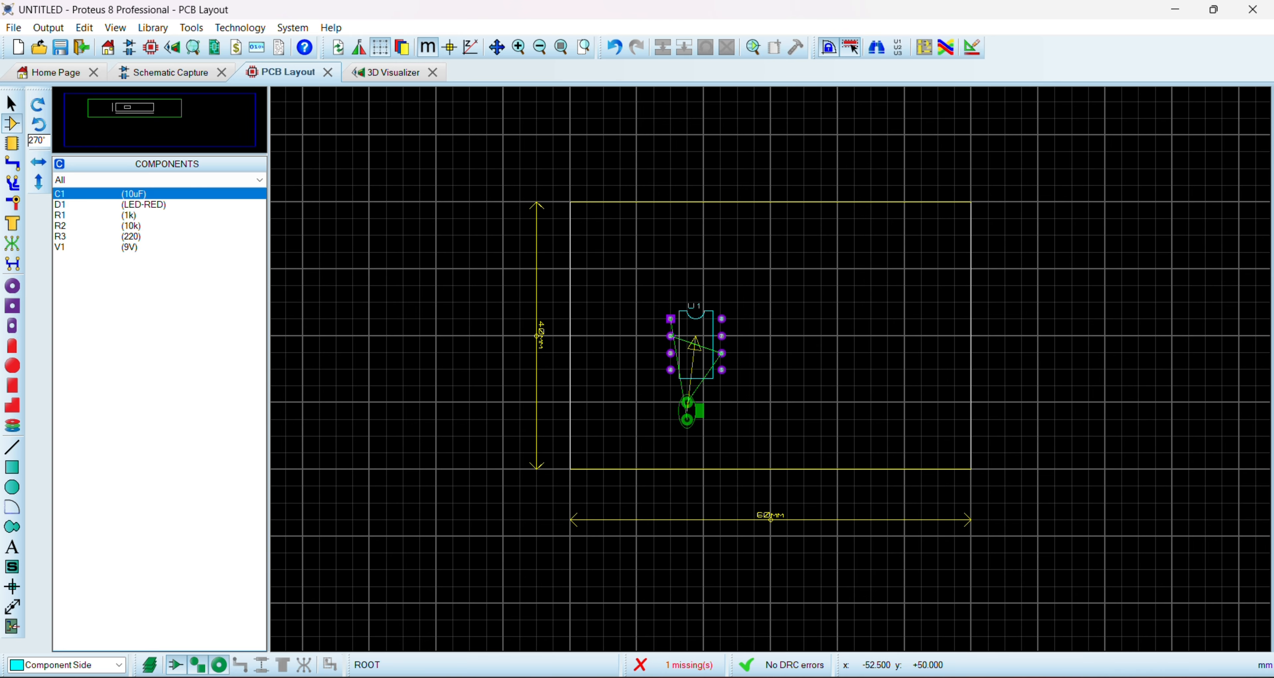
pyautogui.click(683, 401)
pyautogui.click(106, 206)
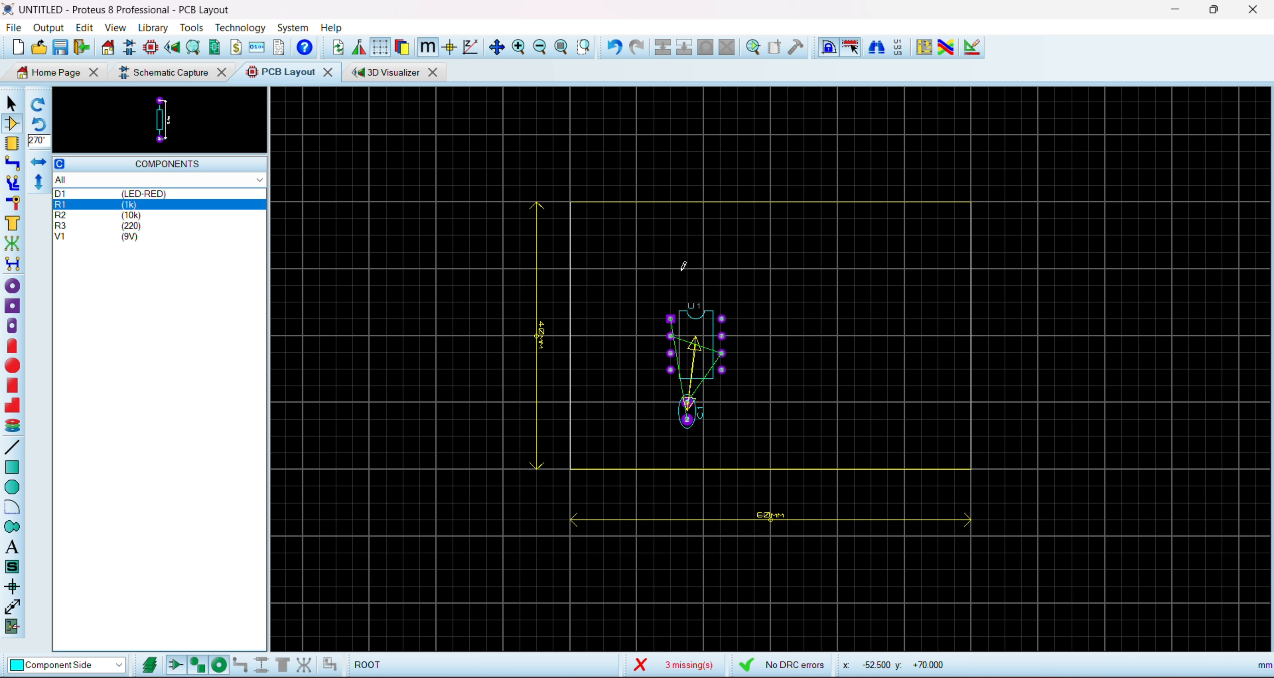
pyautogui.click(696, 226)
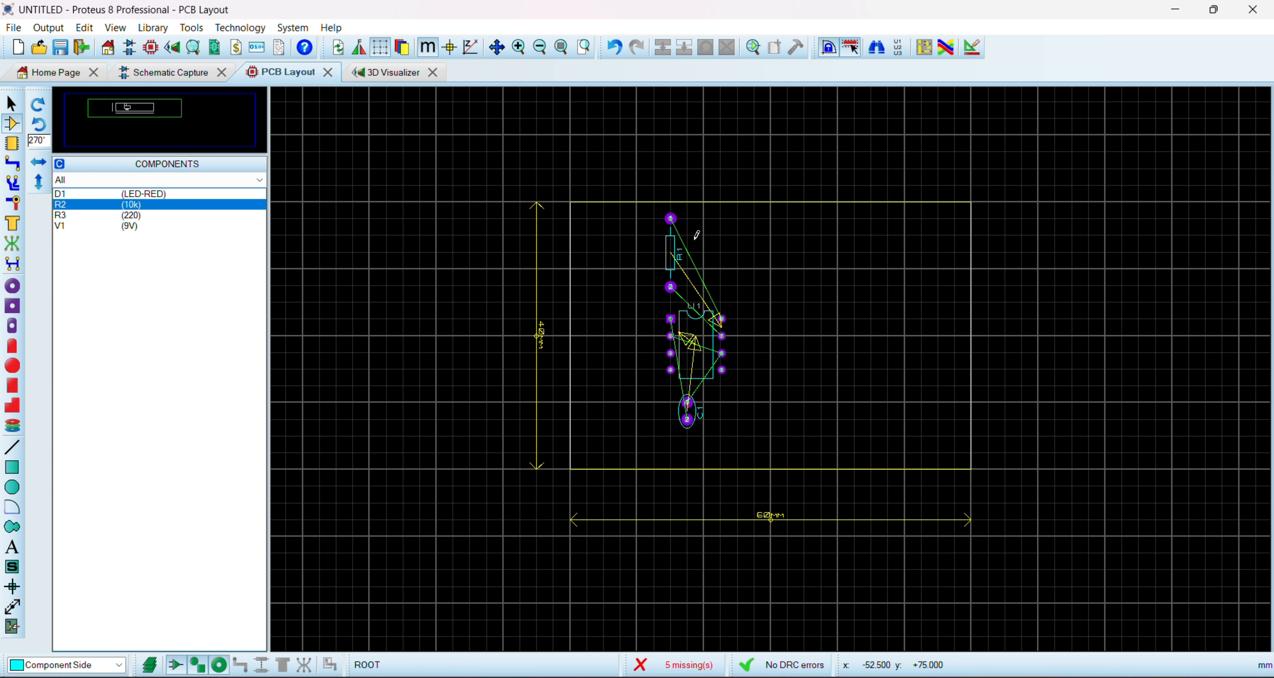
pyautogui.click(696, 253)
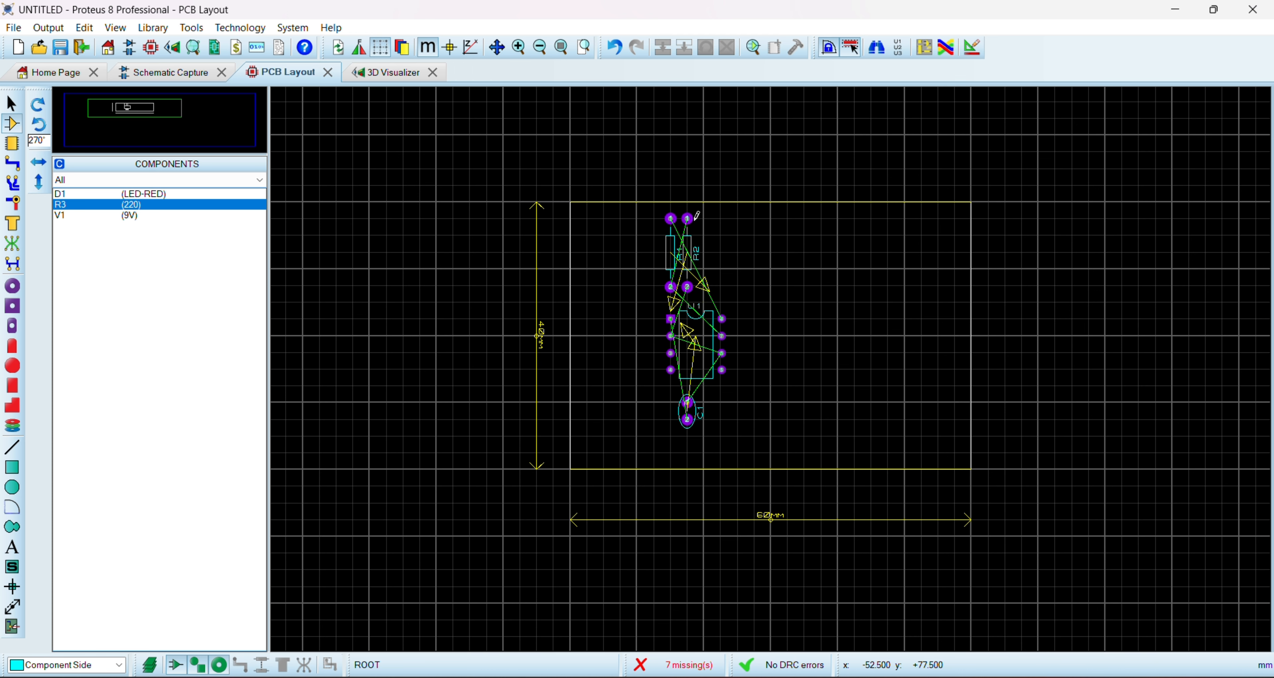
pyautogui.click(712, 211)
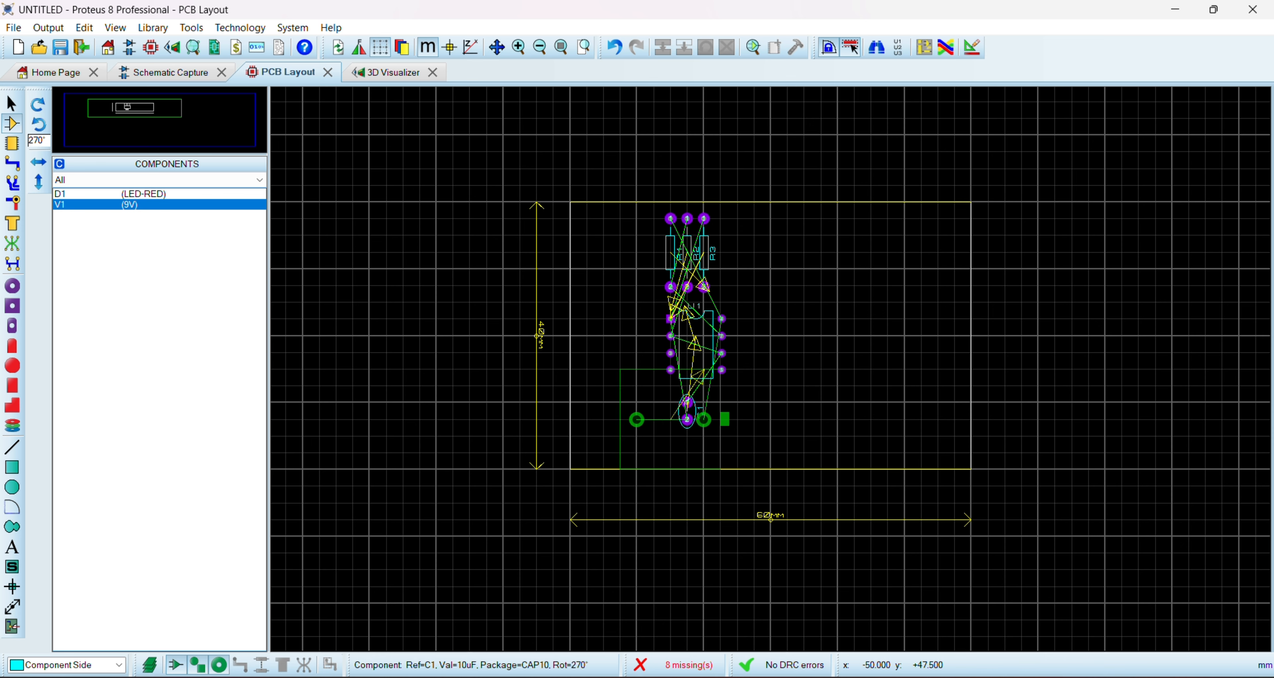
# Place the 9V source V1 in the board's lower-right corner and the red LED D1 in its upper-right corner.
pyautogui.click(921, 420)
pyautogui.click(143, 195)
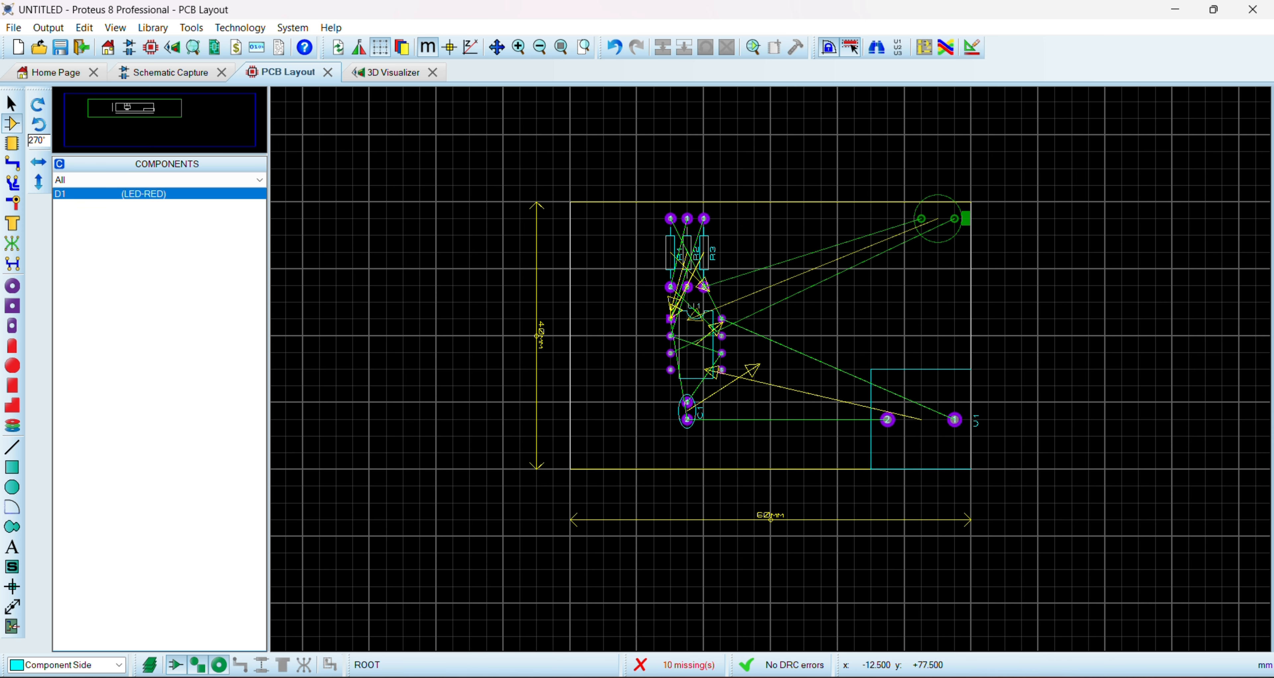
pyautogui.click(965, 235)
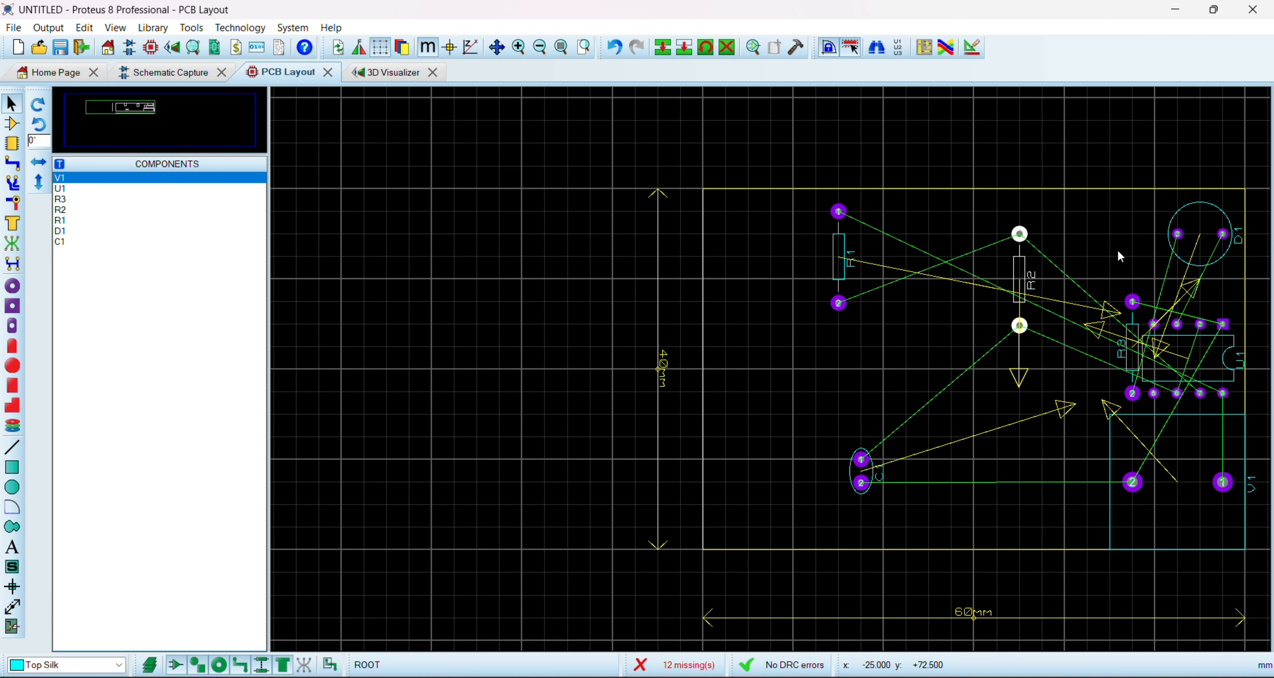
# Move capacitor C1 between D1 and U1 near the board's right edge, and move resistor R2 beside D1.
pyautogui.click(868, 470)
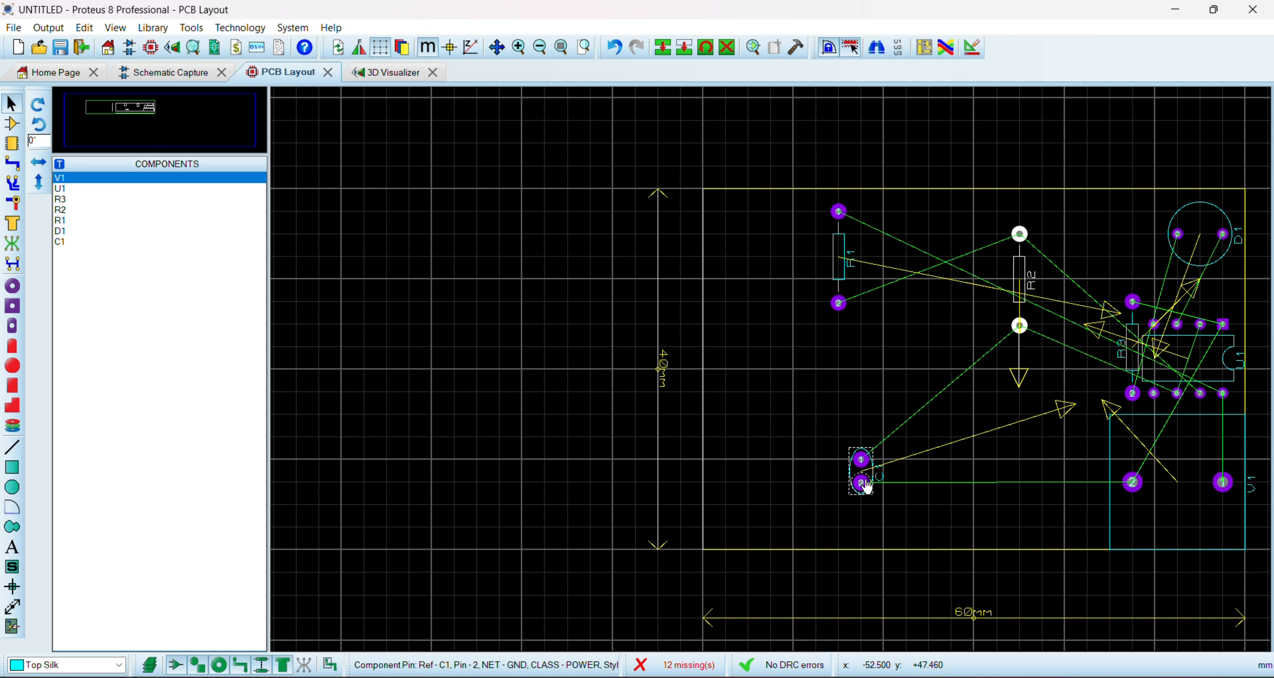
pyautogui.moveTo(877, 469); pyautogui.dragTo(1105, 291)
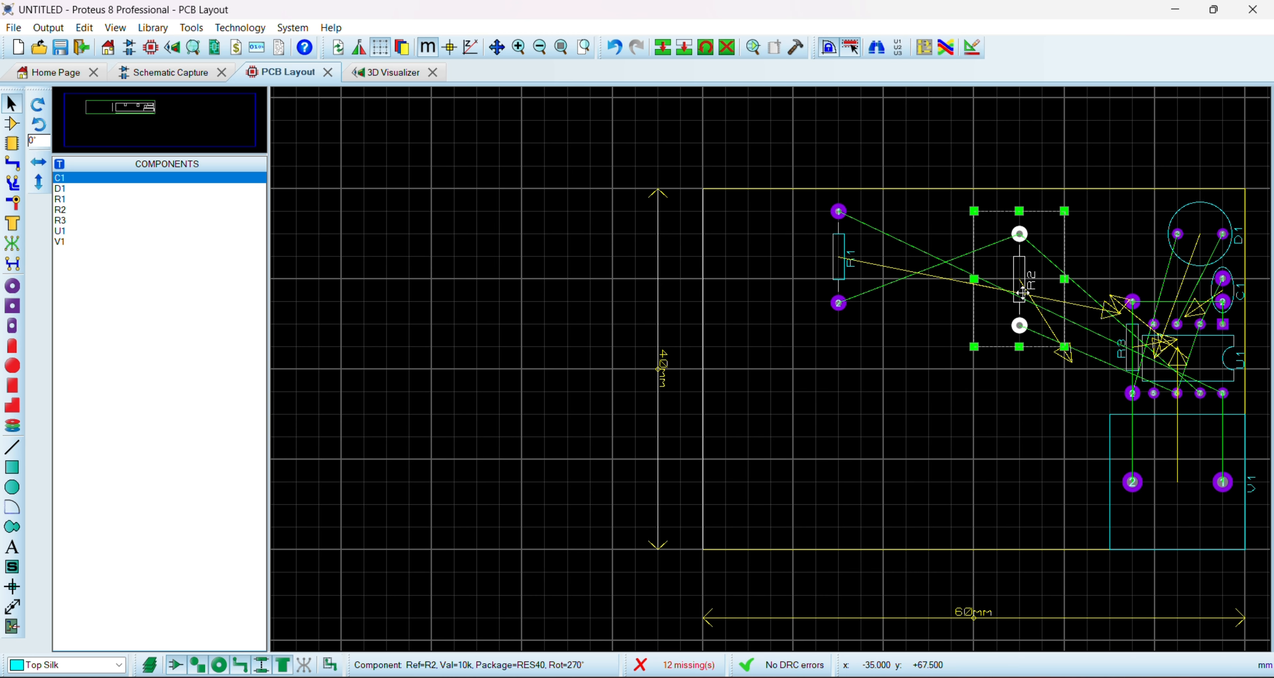
pyautogui.moveTo(1022, 292); pyautogui.dragTo(1157, 269)
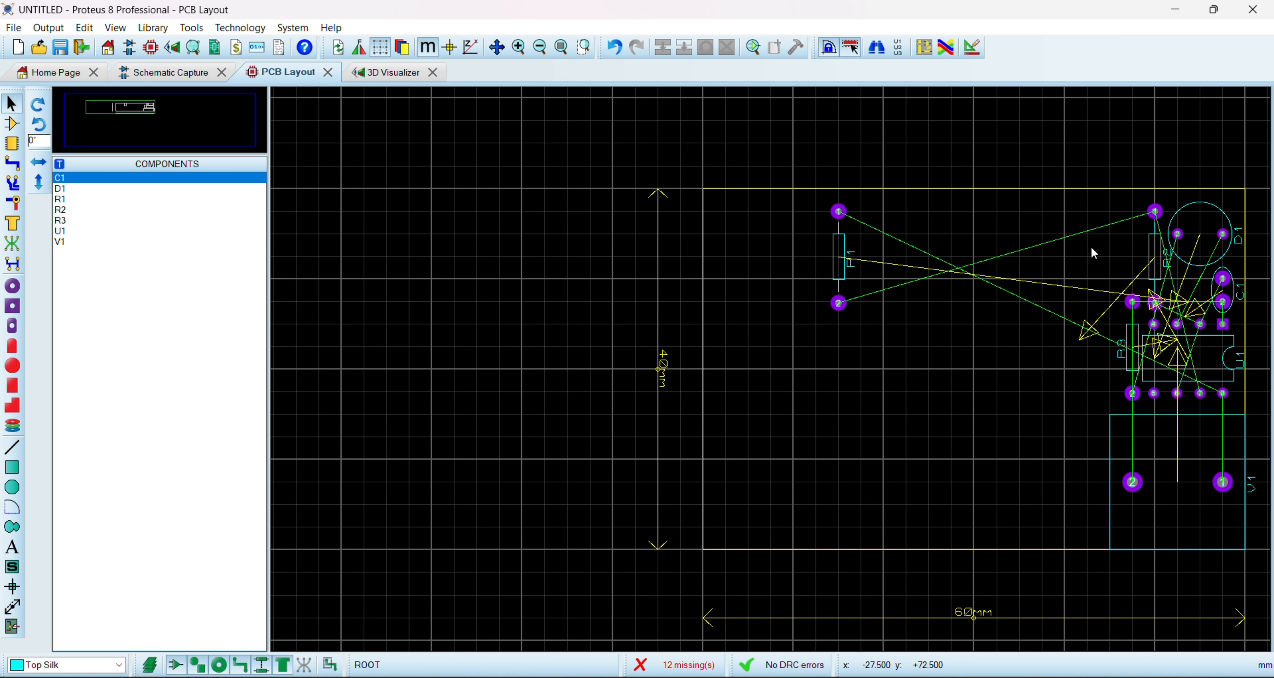
# Rotate resistor R2 clockwise so that it lies horizontally between D1 and U1.
pyautogui.scroll(2, 1201, 279)
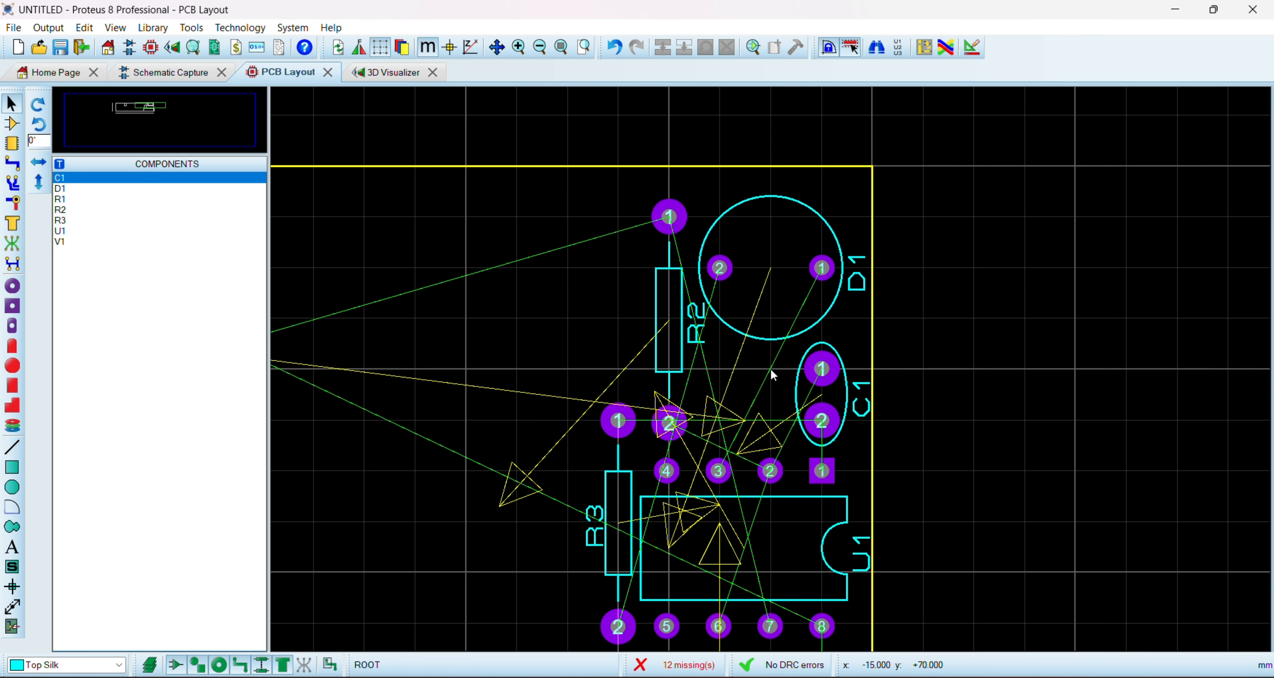
pyautogui.rightClick(697, 337)
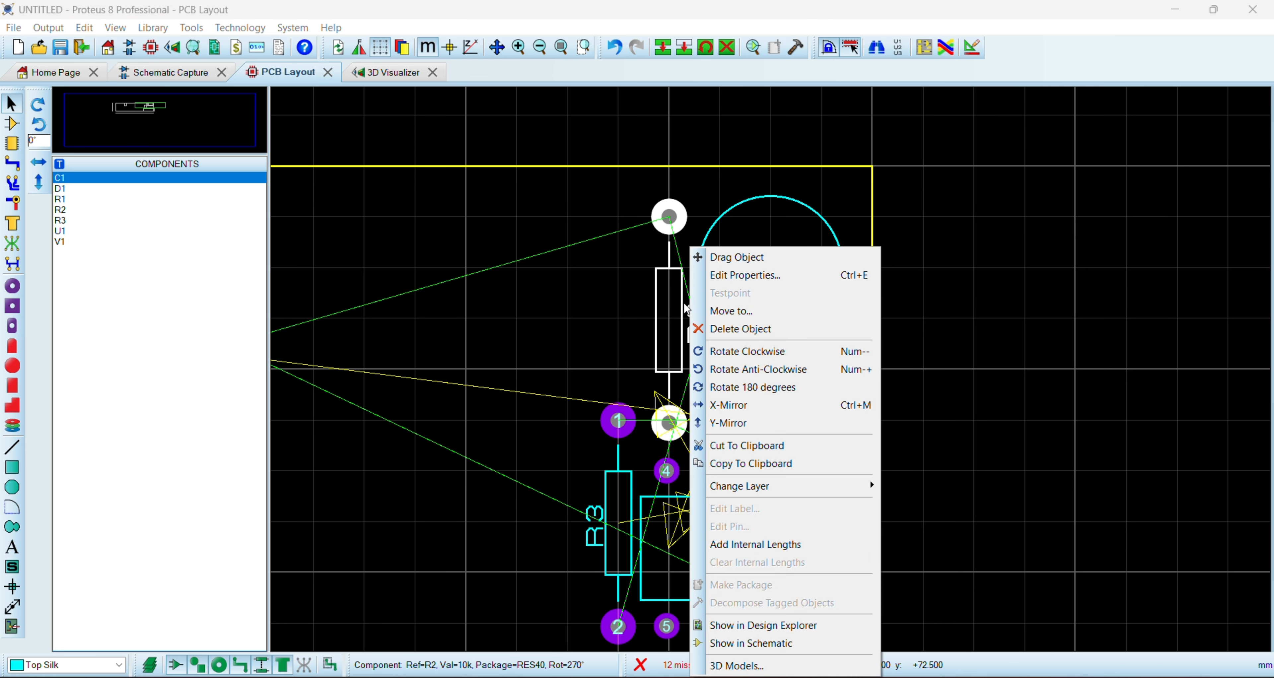
pyautogui.click(718, 349)
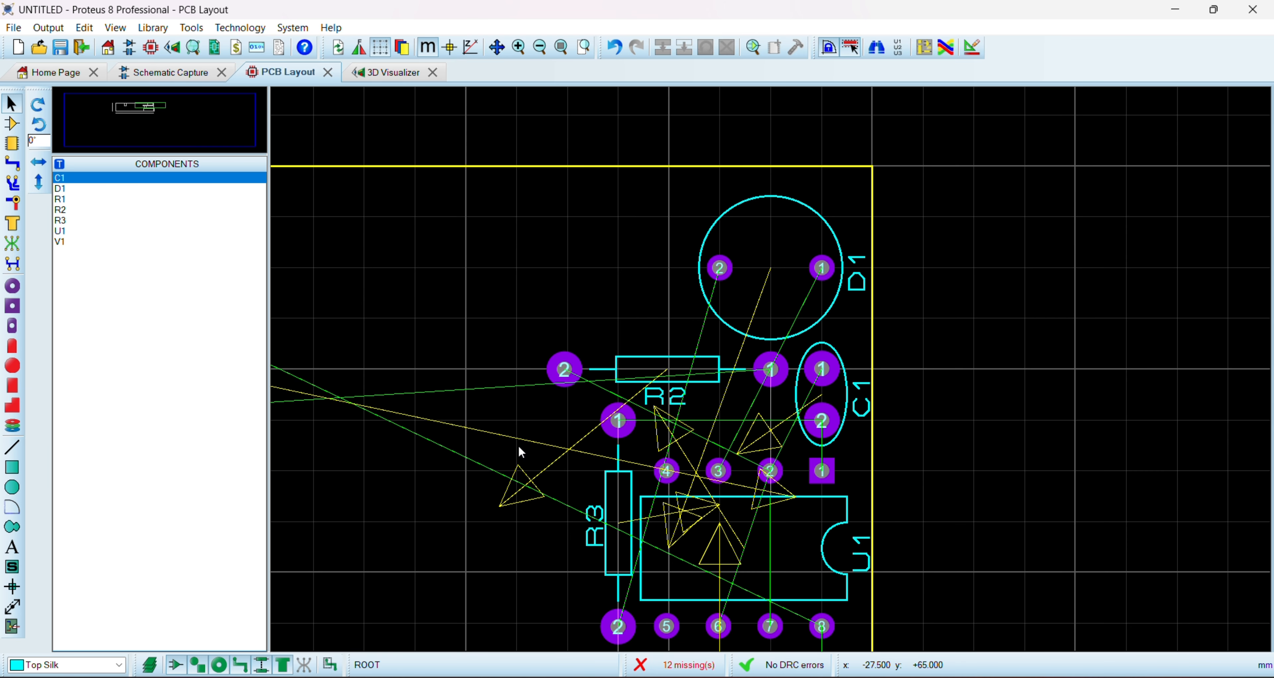
pyautogui.scroll(-3, 519, 445)
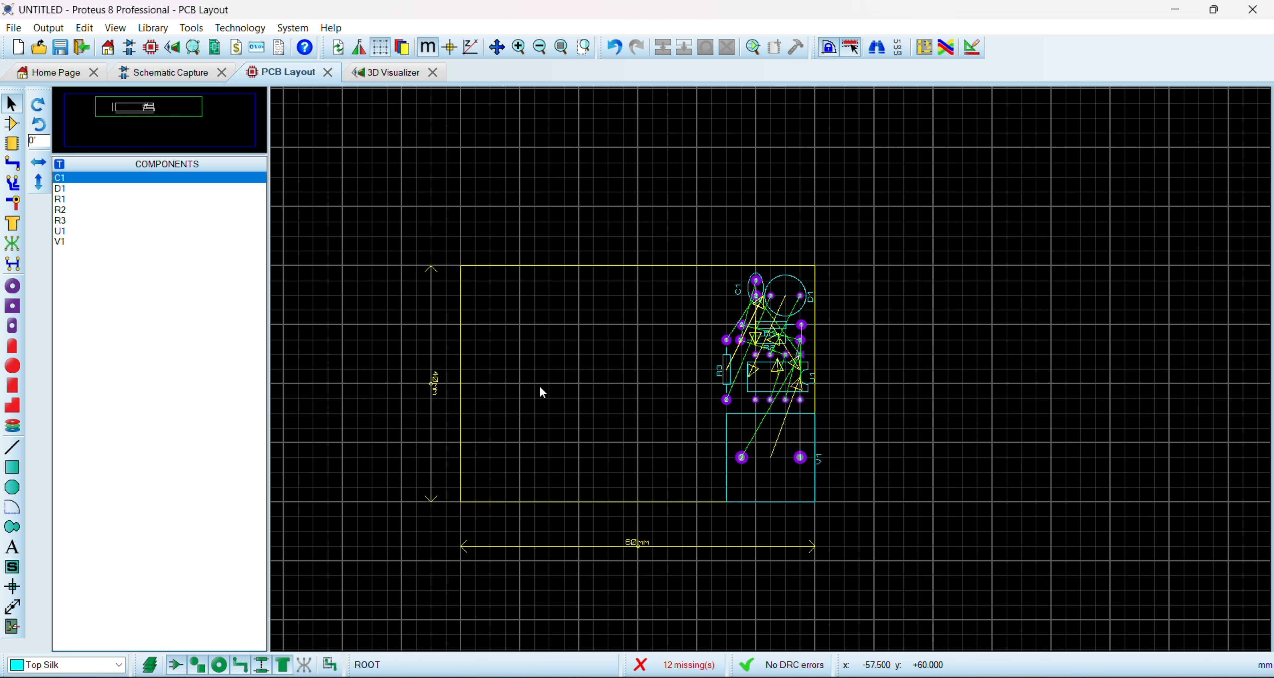
# Narrow the board outline by moving its left edge inward to just beside R3, and remove the outdated 60 mm dimension.
pyautogui.click(460, 384)
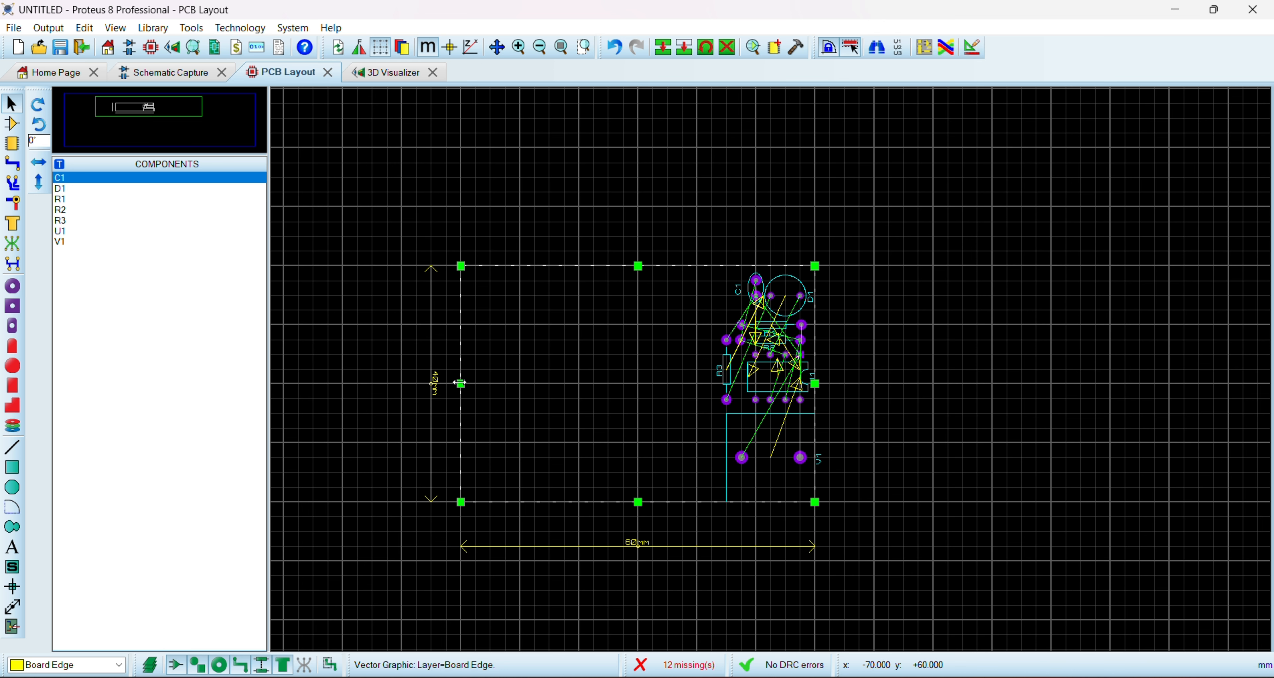
pyautogui.moveTo(460, 384); pyautogui.dragTo(713, 369)
pyautogui.click(676, 548)
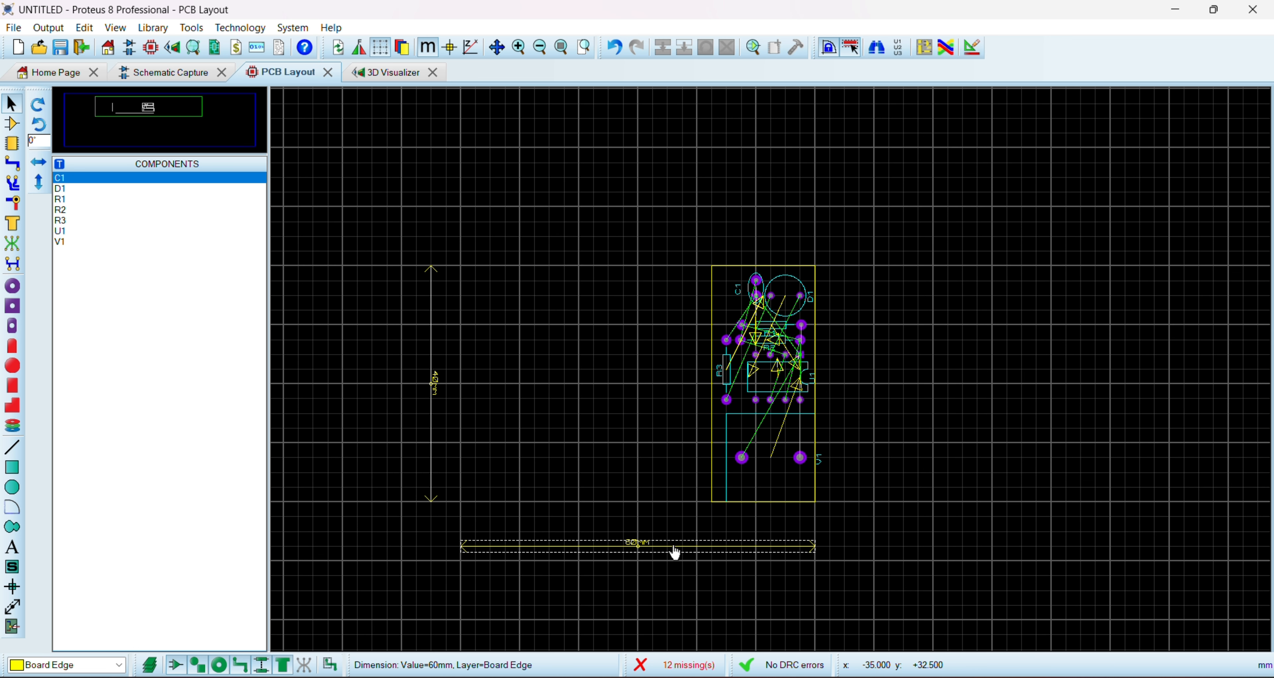
# Examine the narrowed board and its component placement in the 3D view.
pyautogui.click(386, 73)
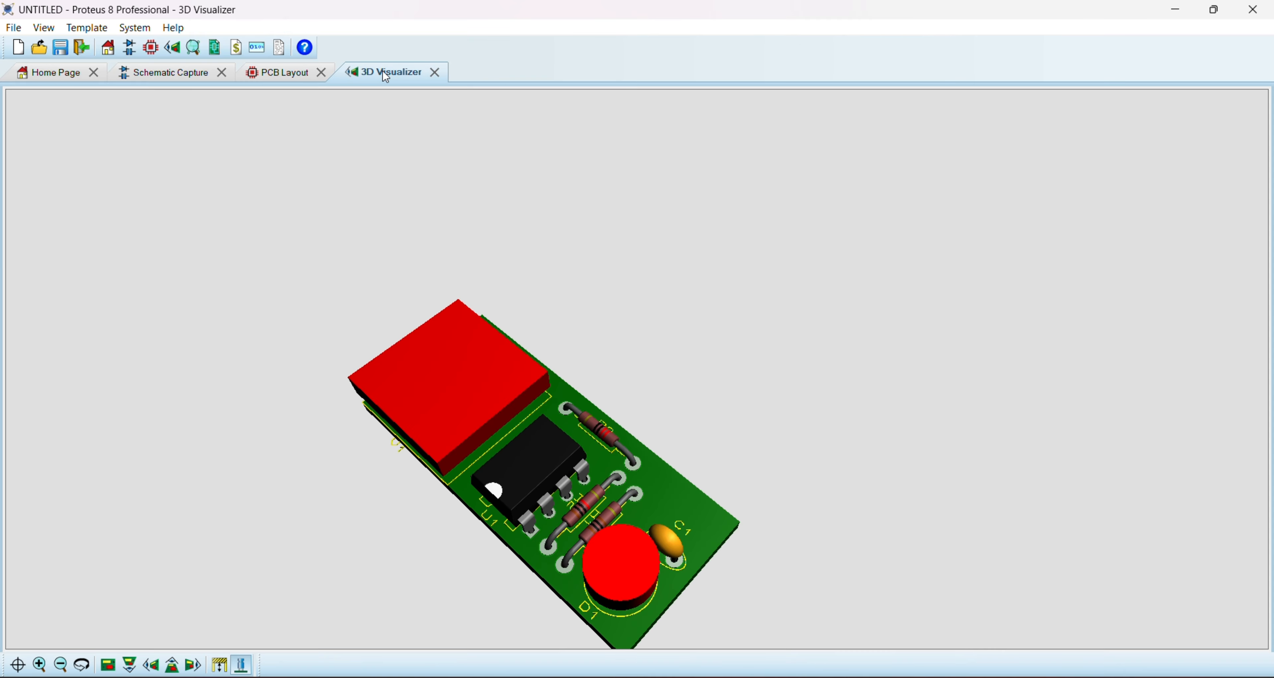
pyautogui.moveTo(638, 369); pyautogui.dragTo(613, 277)
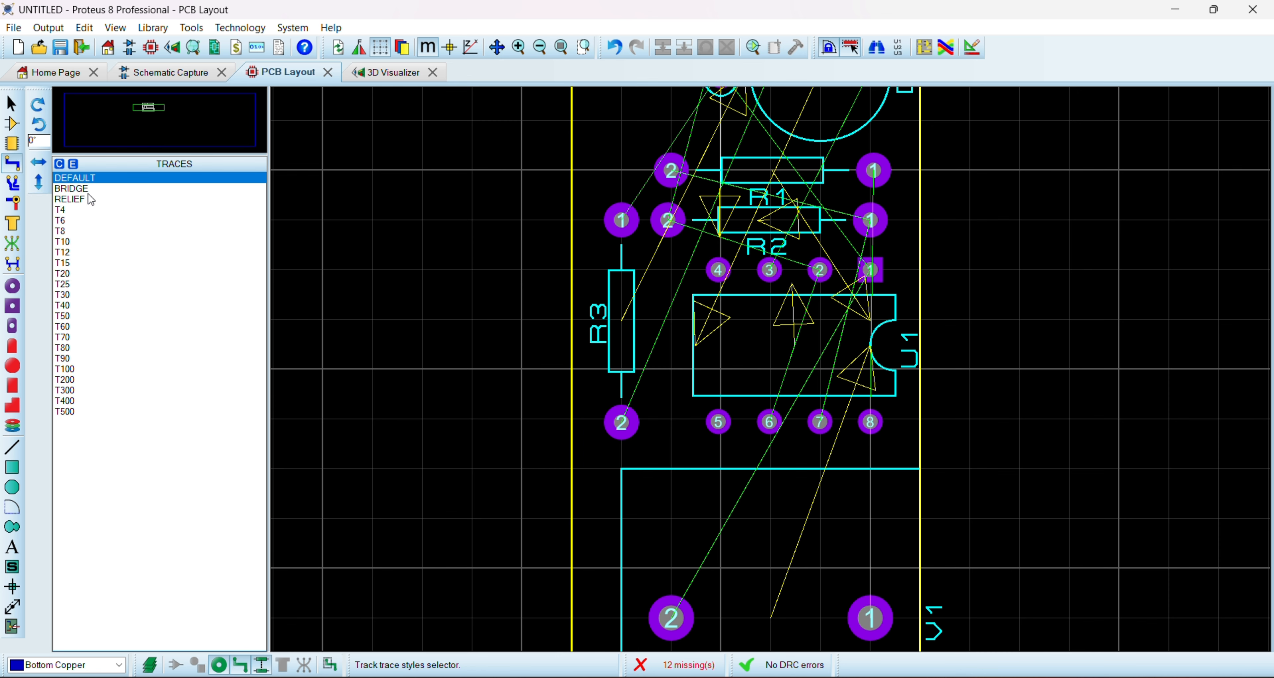
# Route a DEFAULT-style track by hand on Bottom Copper from R3 pin 2 to D1 pin 2.
pyautogui.click(74, 220)
pyautogui.click(76, 252)
pyautogui.click(79, 295)
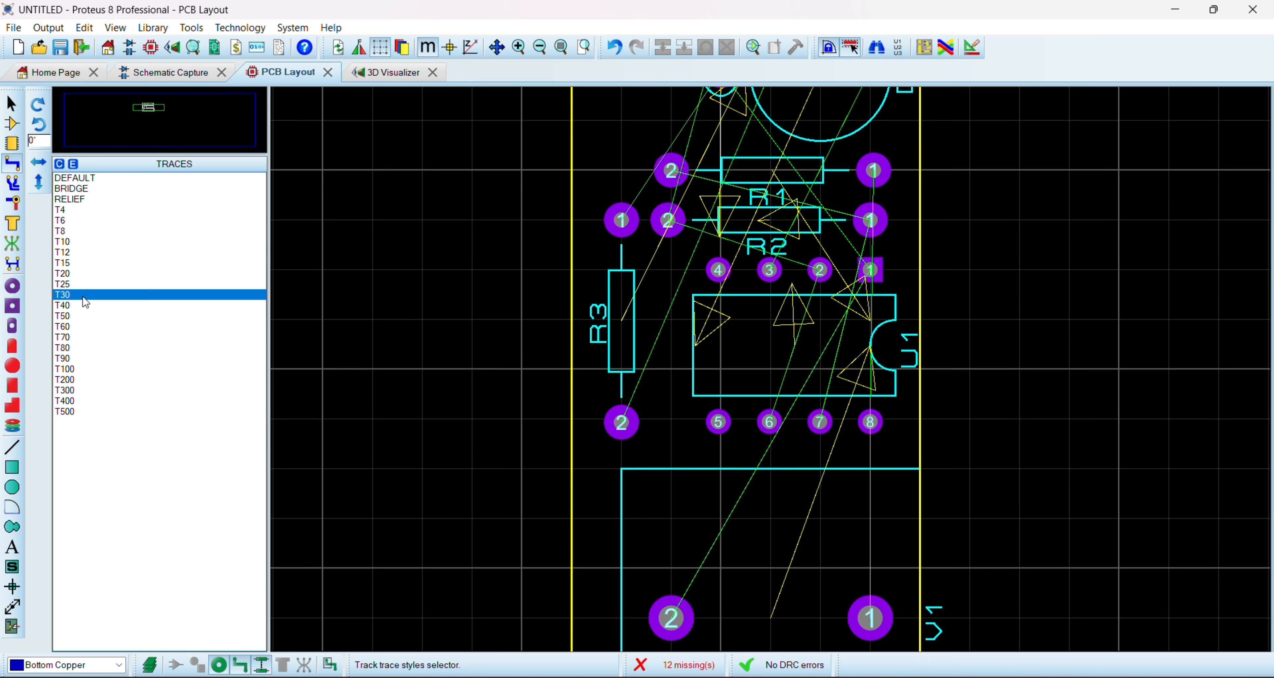
pyautogui.click(82, 316)
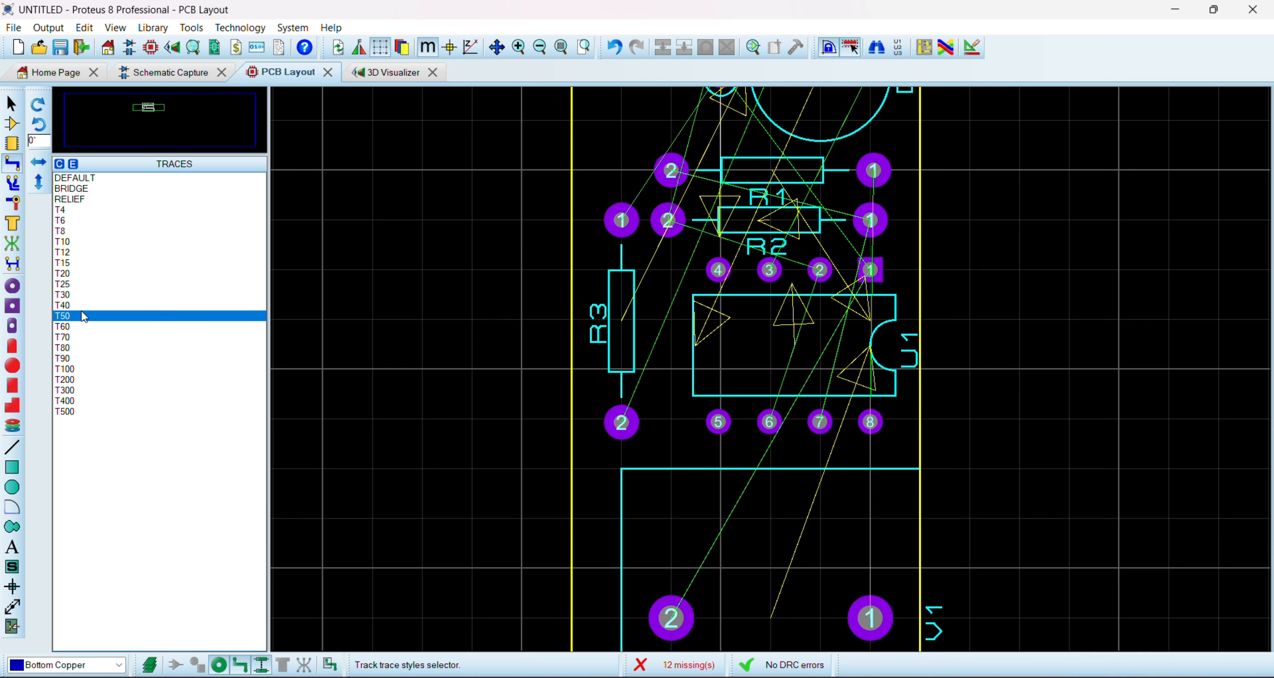
pyautogui.click(79, 220)
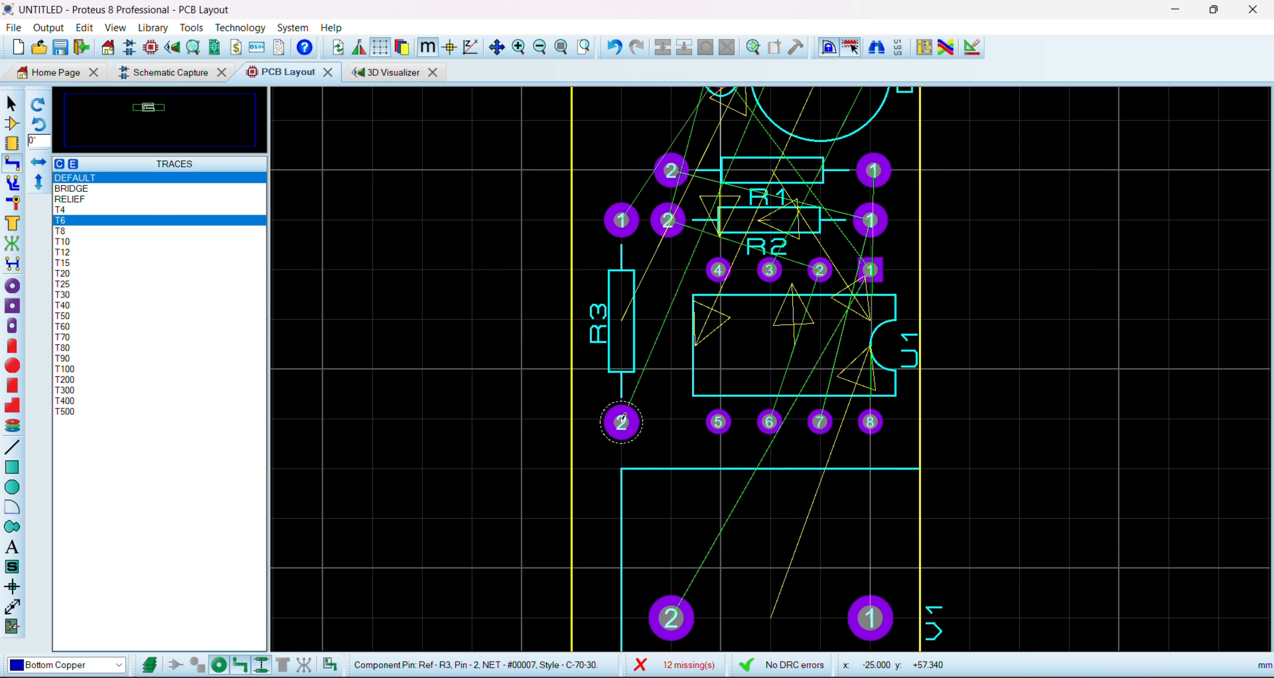
pyautogui.click(622, 422)
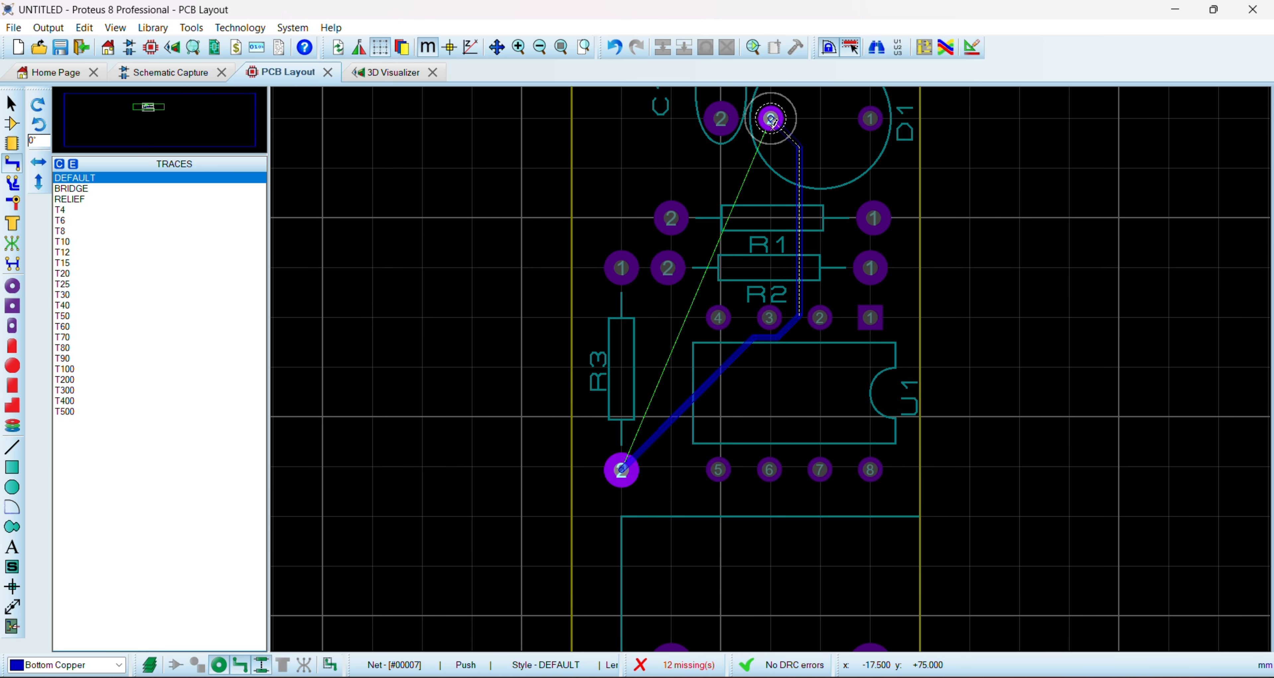
pyautogui.click(771, 120)
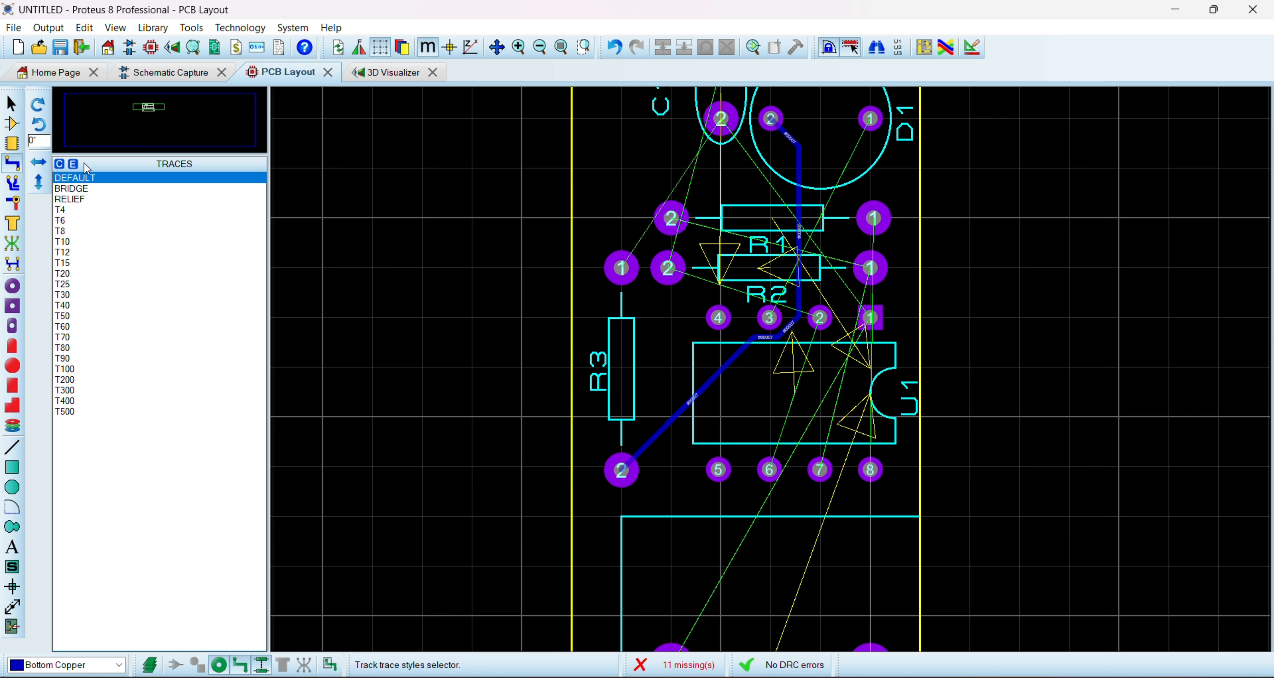
# Route the ground track by hand on Bottom Copper from V1 pin 2 to U1 pin 1.
pyautogui.click(73, 317)
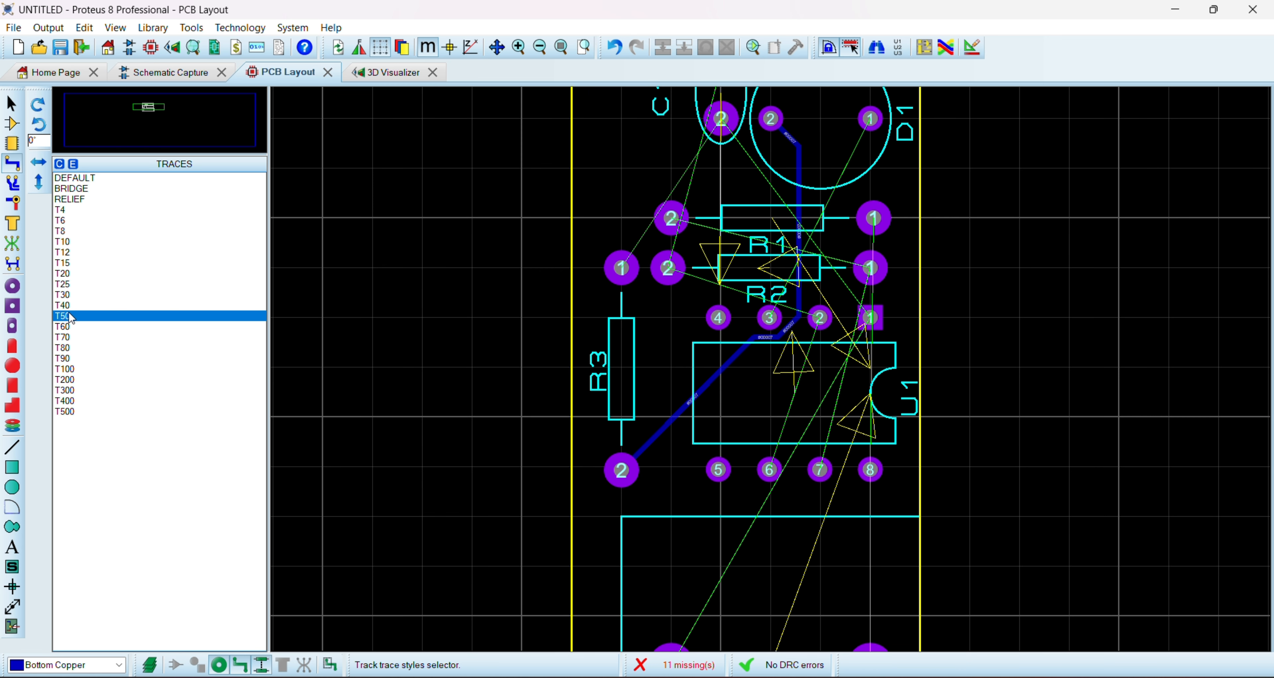
pyautogui.click(678, 647)
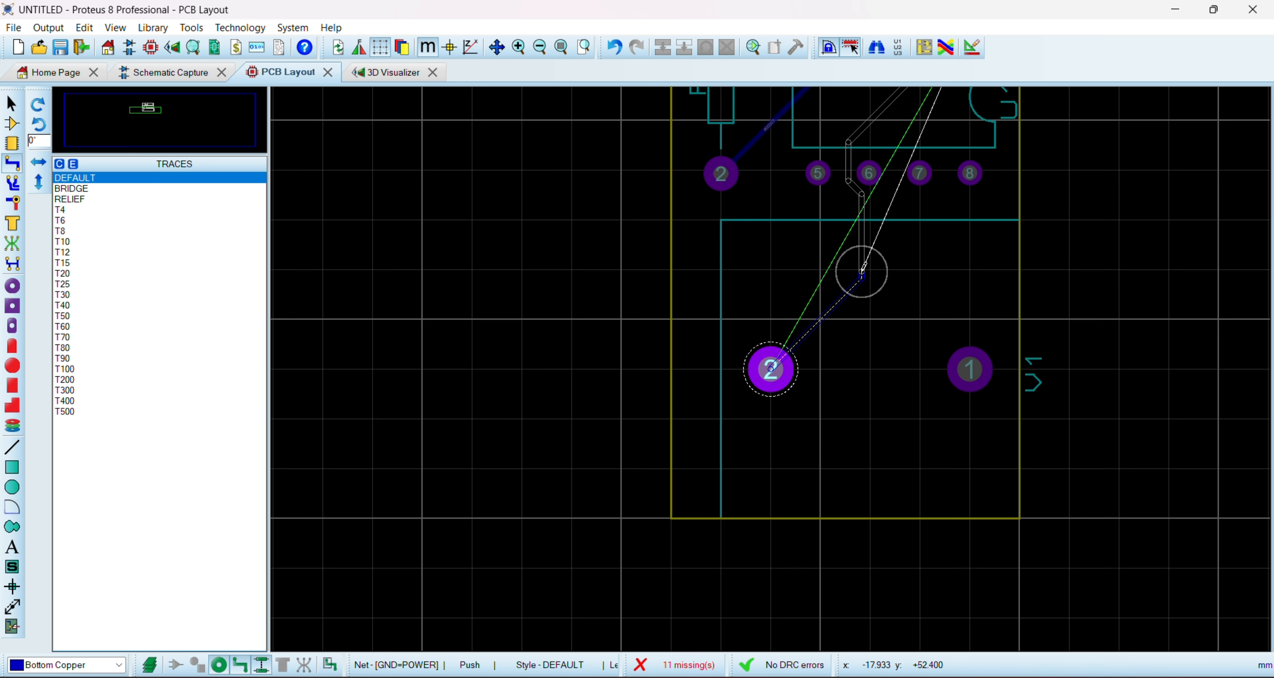
pyautogui.click(890, 188)
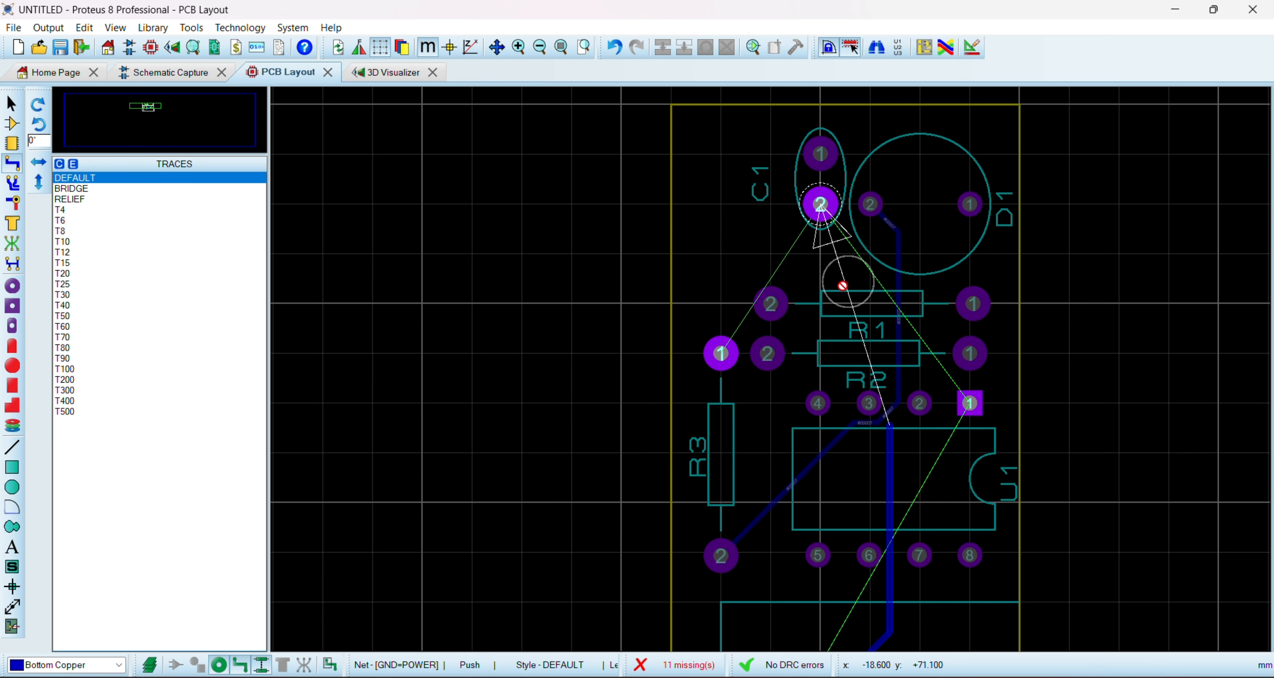
pyautogui.click(722, 353)
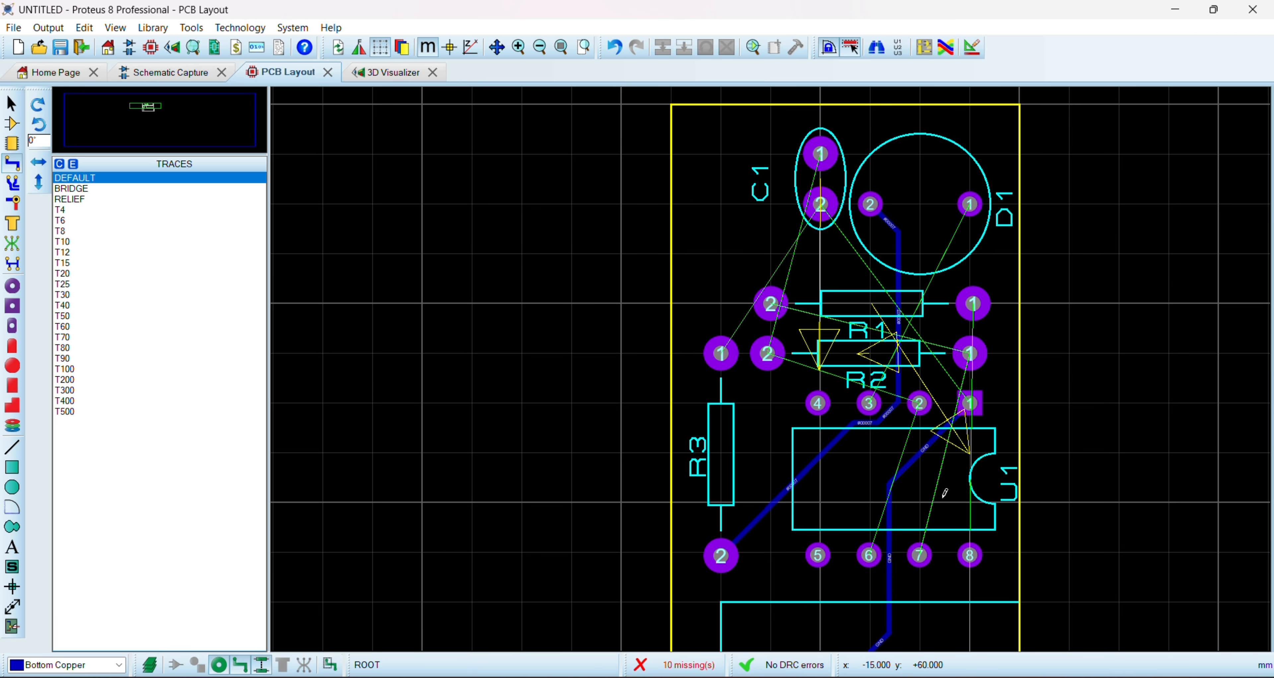
# Check the 555 timer schematic, then undo both manually routed tracks in the PCB layout.
pyautogui.scroll(-2, 930, 487)
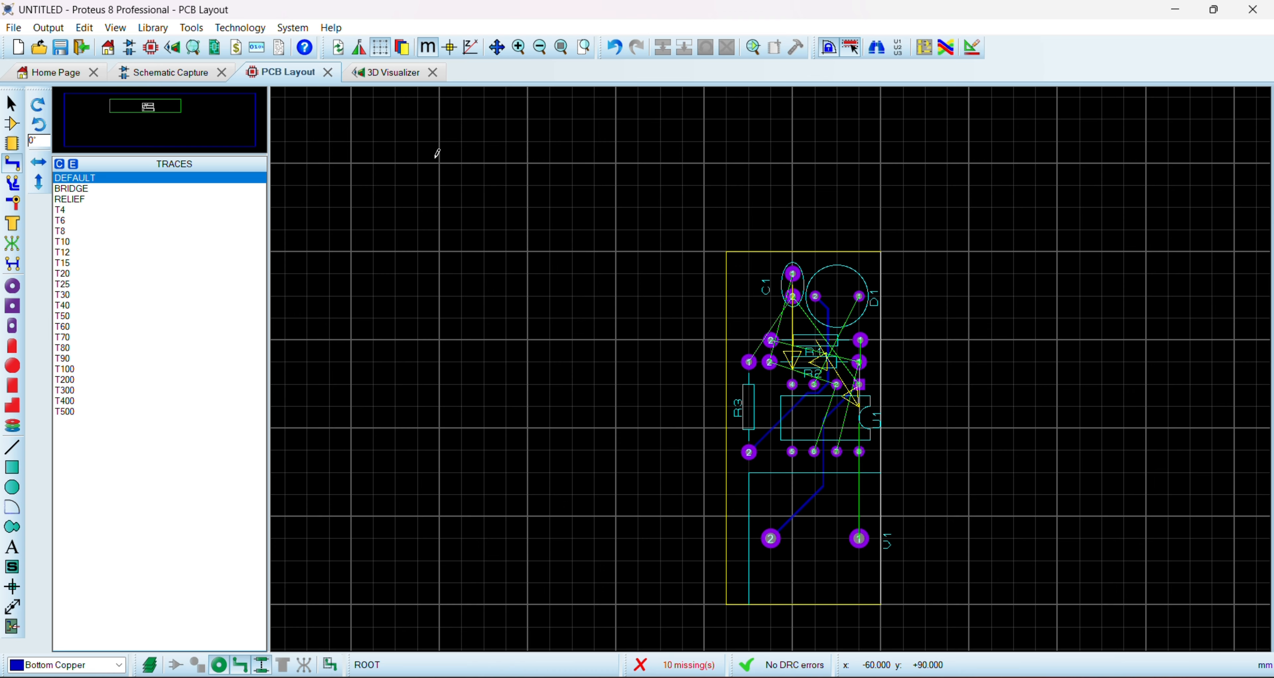
pyautogui.click(162, 73)
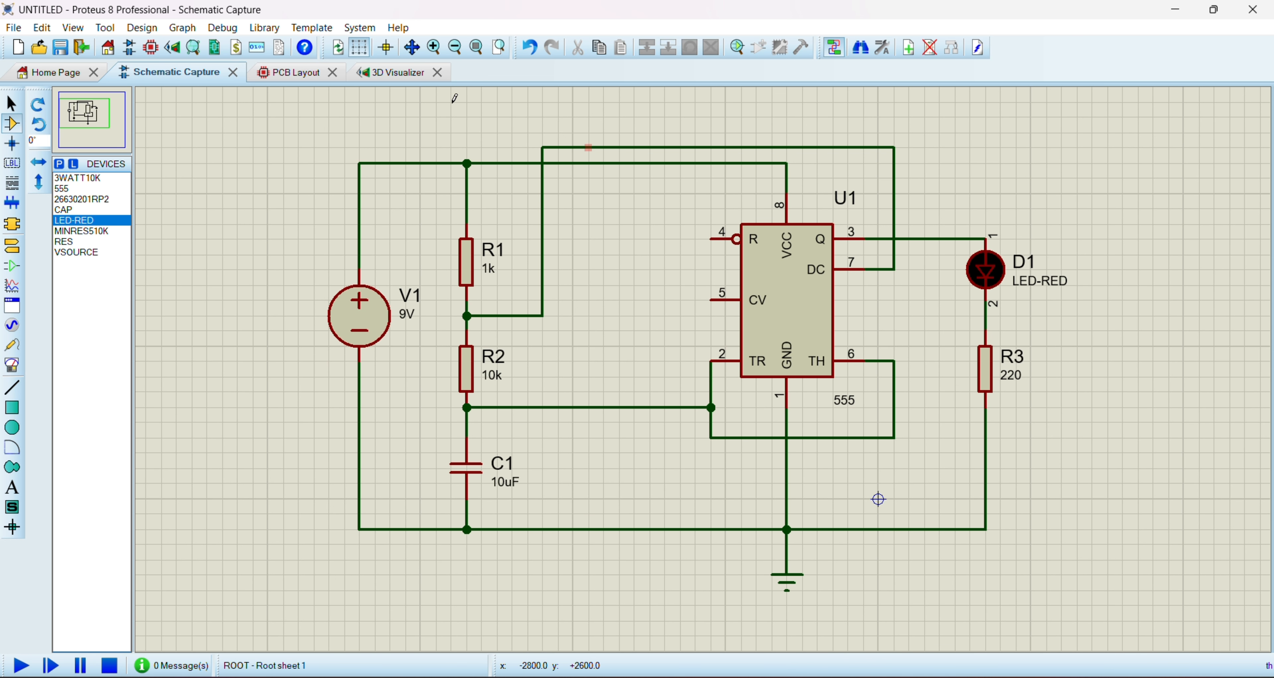
pyautogui.click(308, 77)
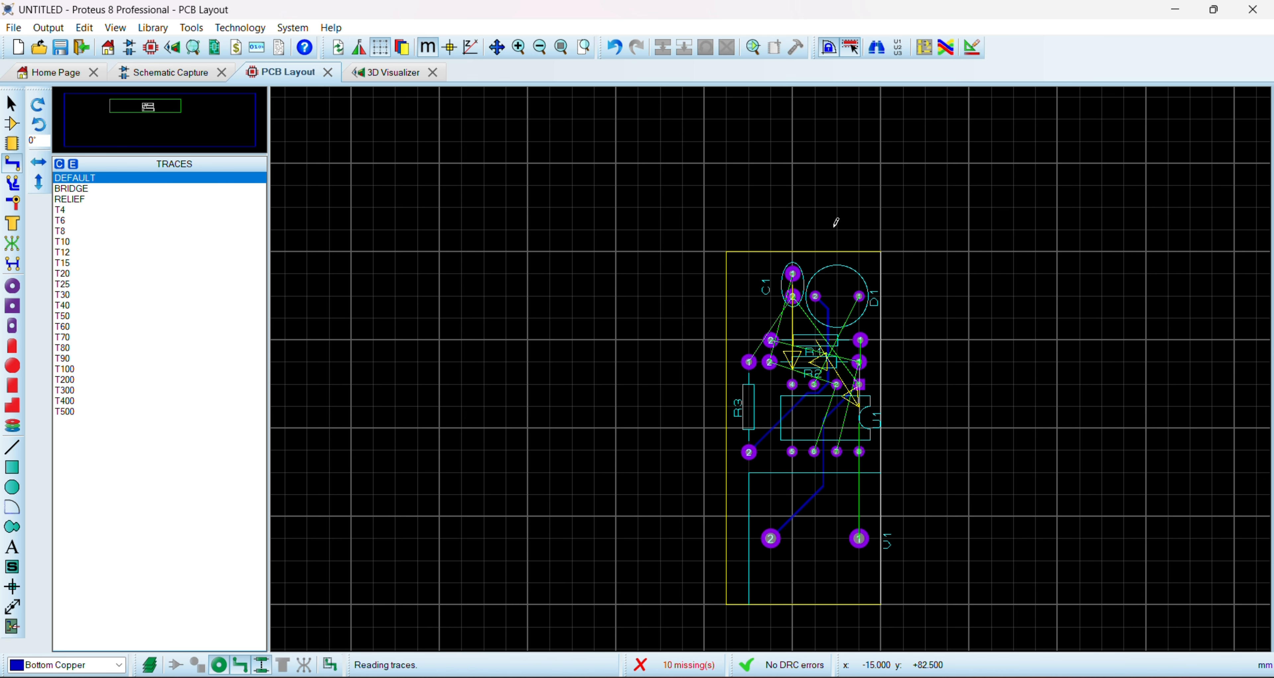
pyautogui.hotkey('ctrl', 'z')
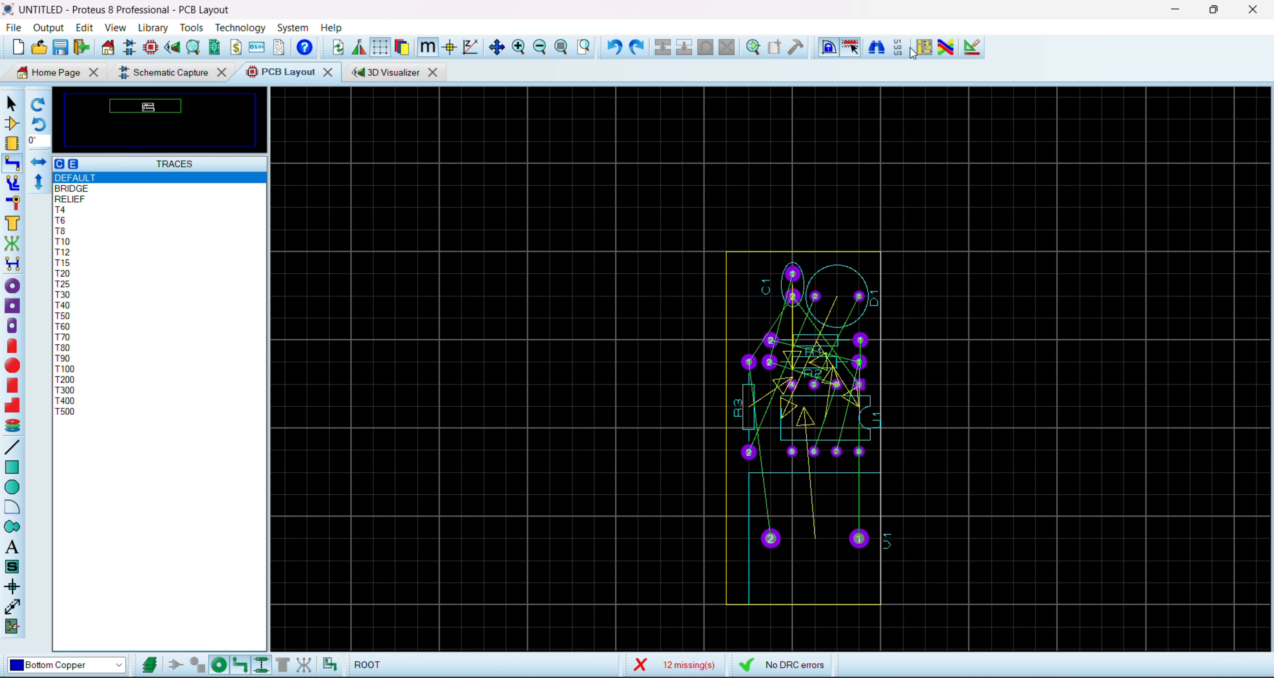
# Autoroute all board connections using the basic automatic schedule with 50 routing passes and 25th wire and via grids.
pyautogui.click(946, 49)
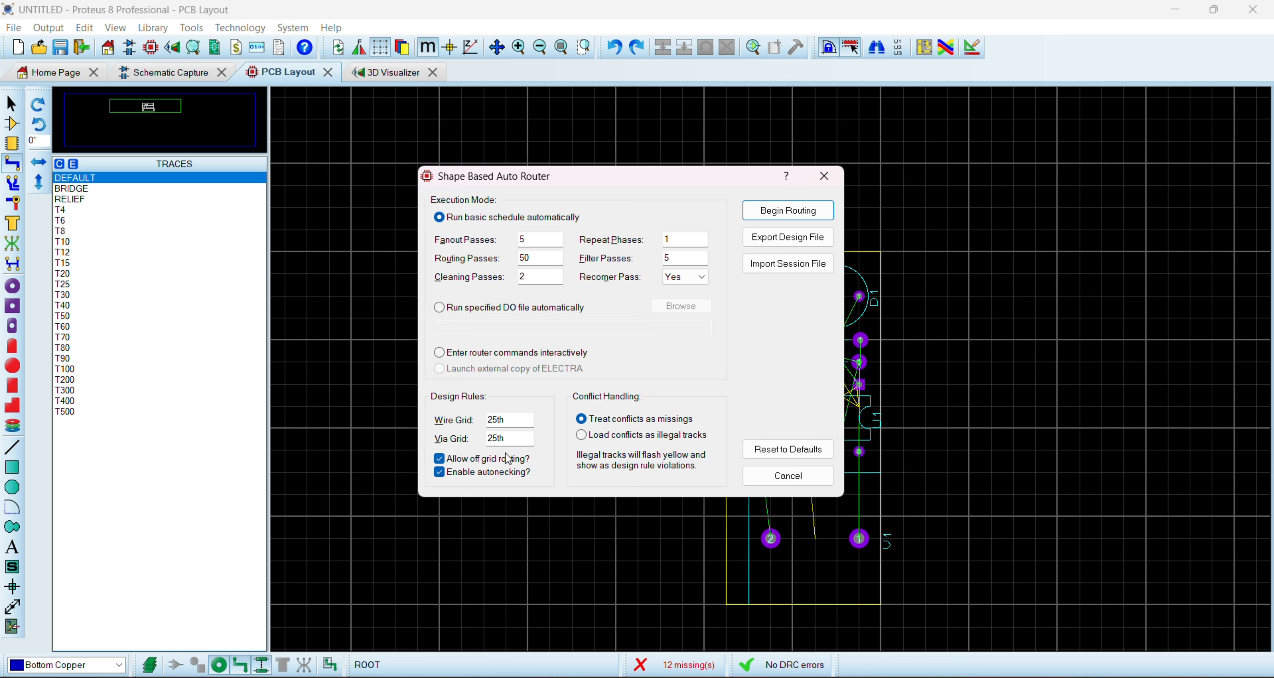
pyautogui.click(787, 213)
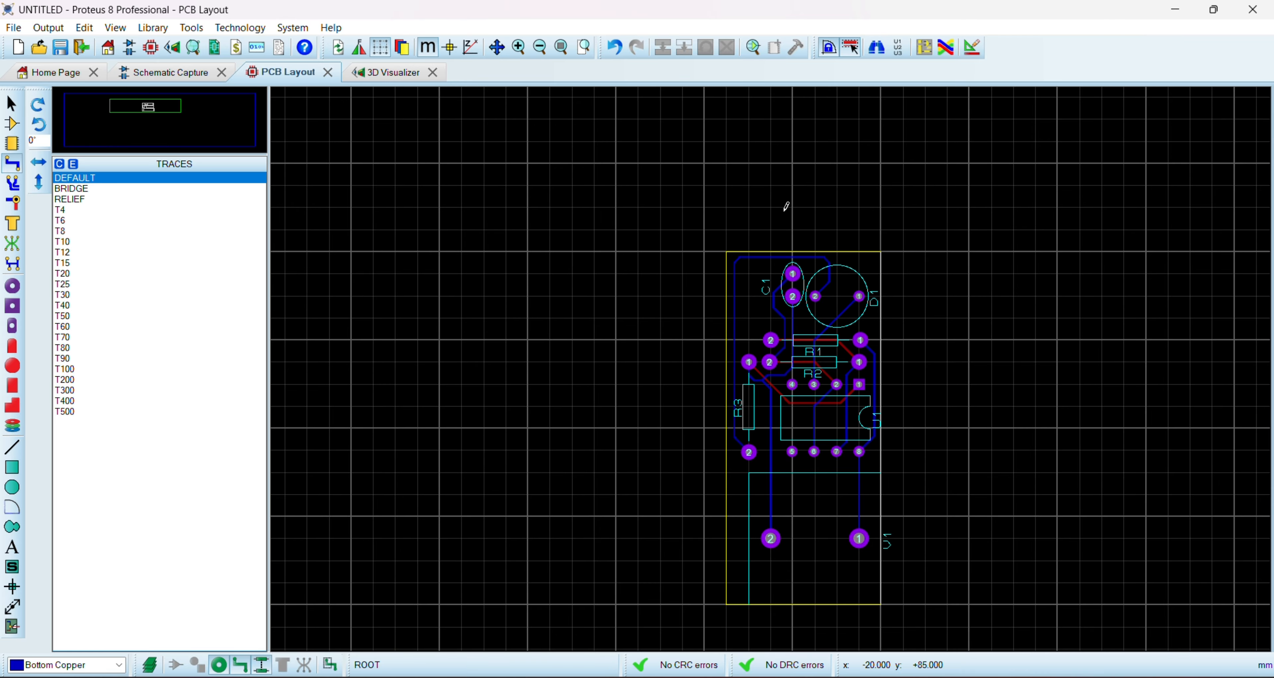
pyautogui.scroll(1, 785, 211)
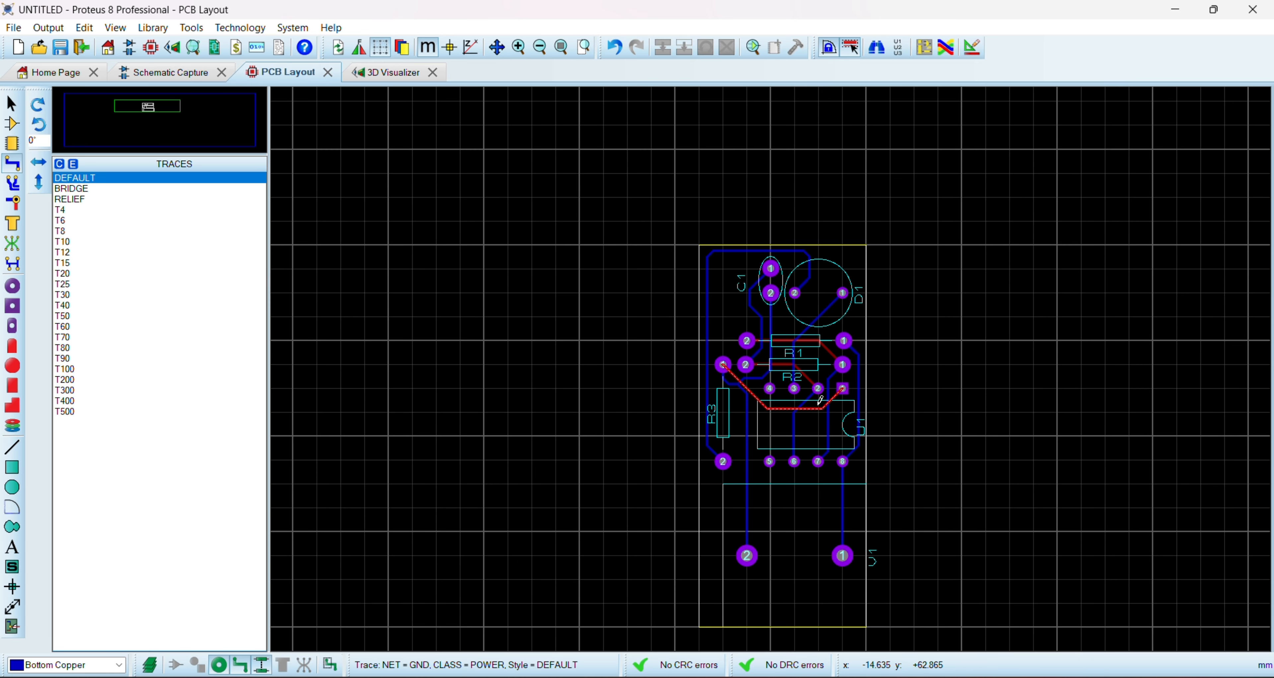
pyautogui.scroll(2, 820, 401)
# Examine the routed board in 3D, turning it to inspect the copper tracks and solder pads on its underside.
pyautogui.click(406, 77)
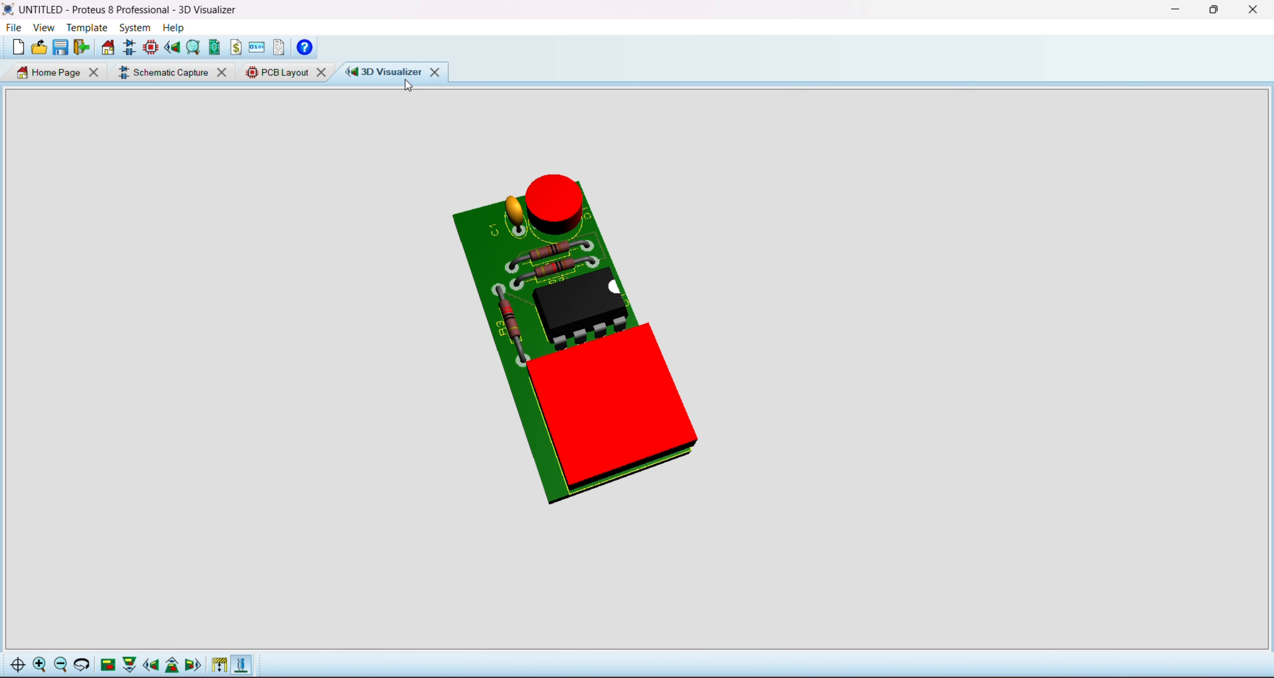
pyautogui.middleClick(523, 231)
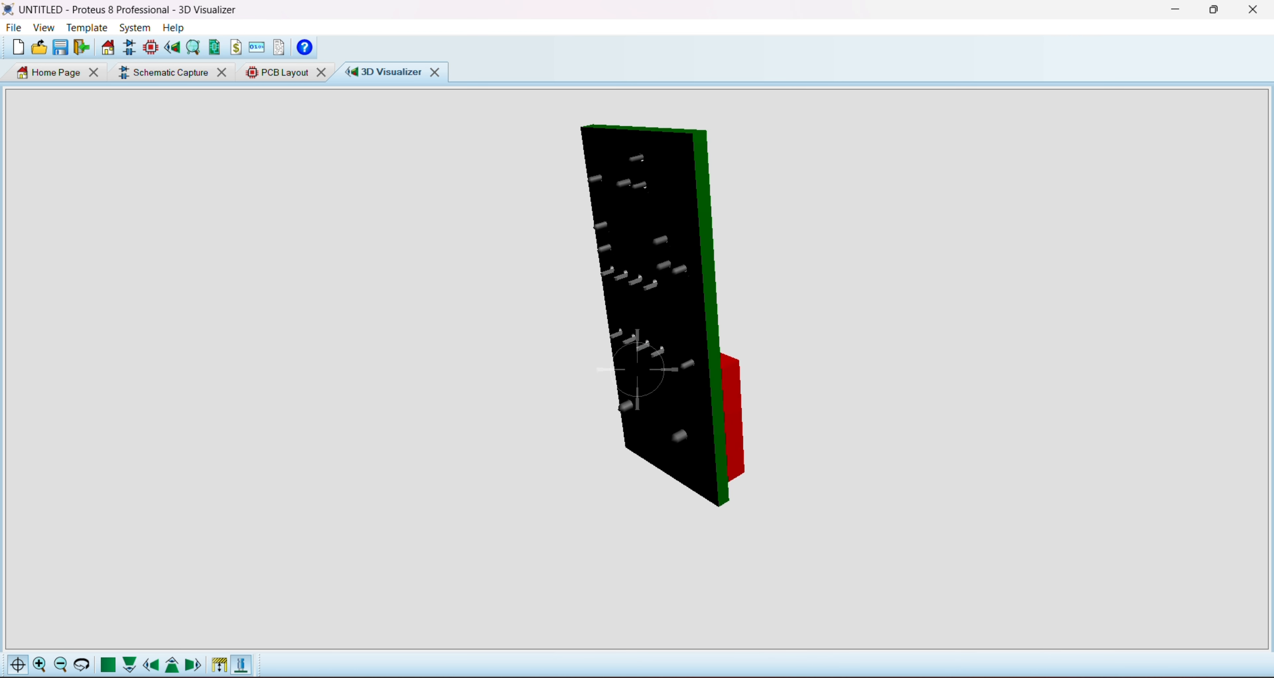
pyautogui.moveTo(637, 370); pyautogui.dragTo(752, 317)
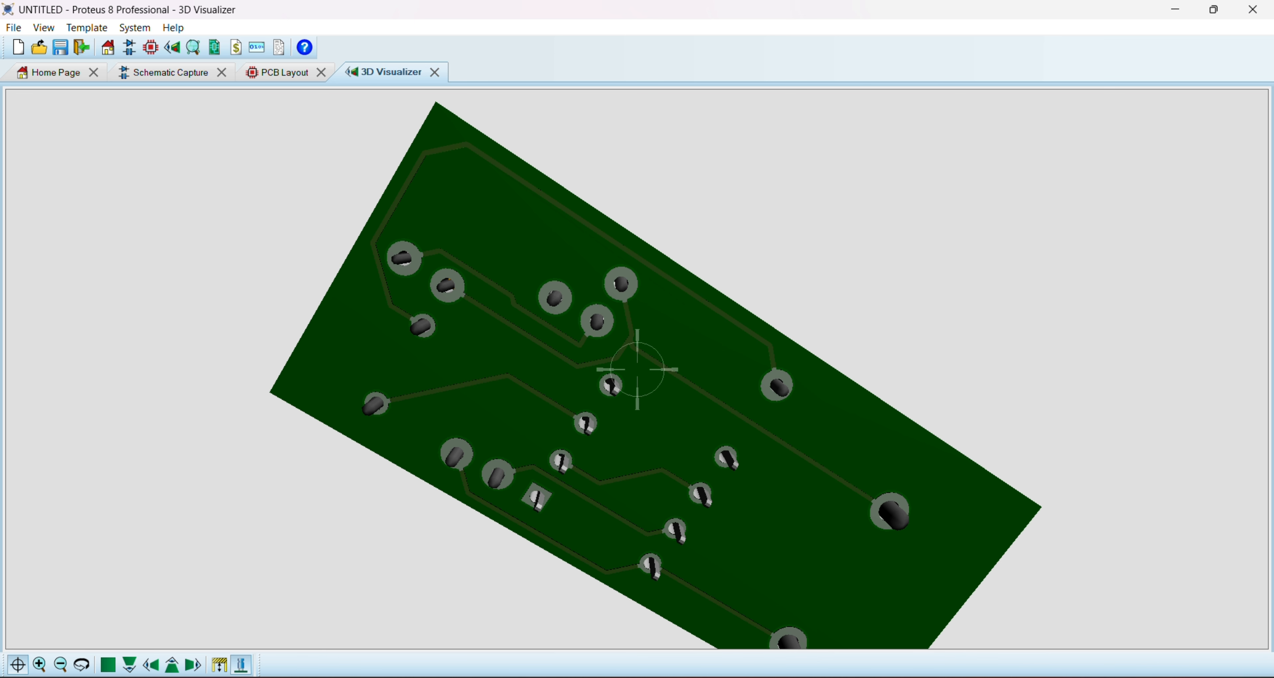
pyautogui.rightClick(637, 370)
# Start generating Gerber/Excellon files from the PCB layout and run the recommended pre-production check.
pyautogui.click(285, 73)
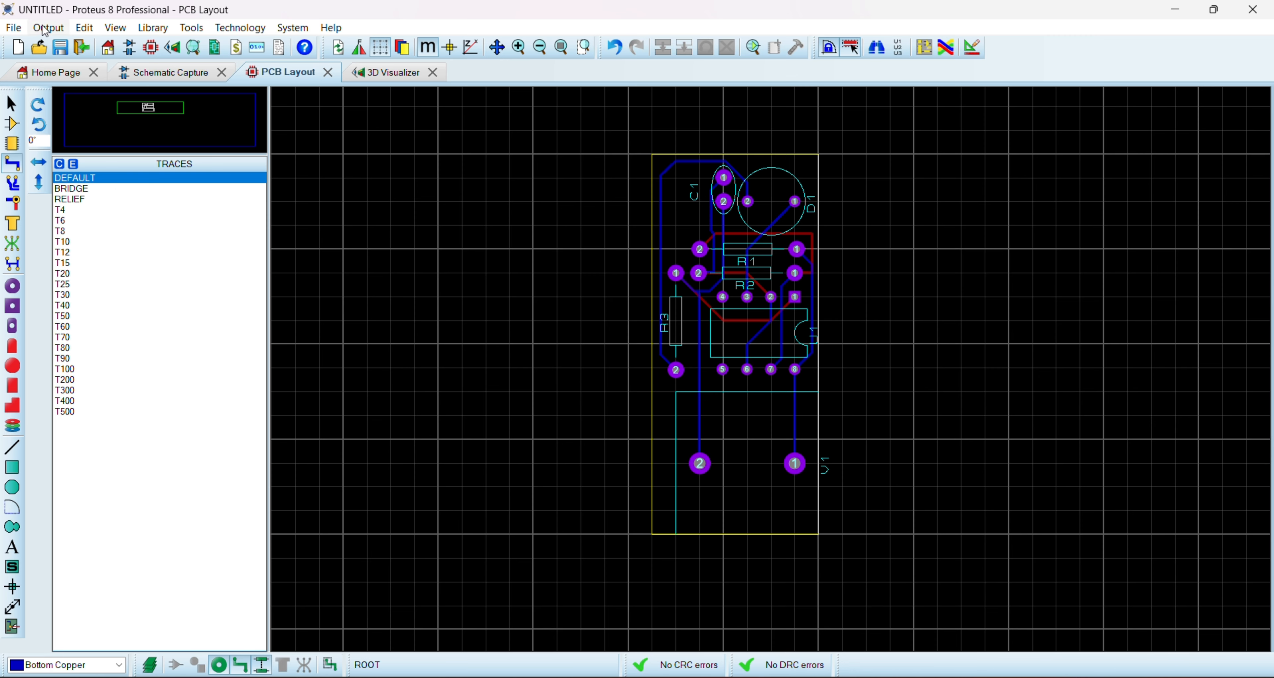
pyautogui.click(48, 27)
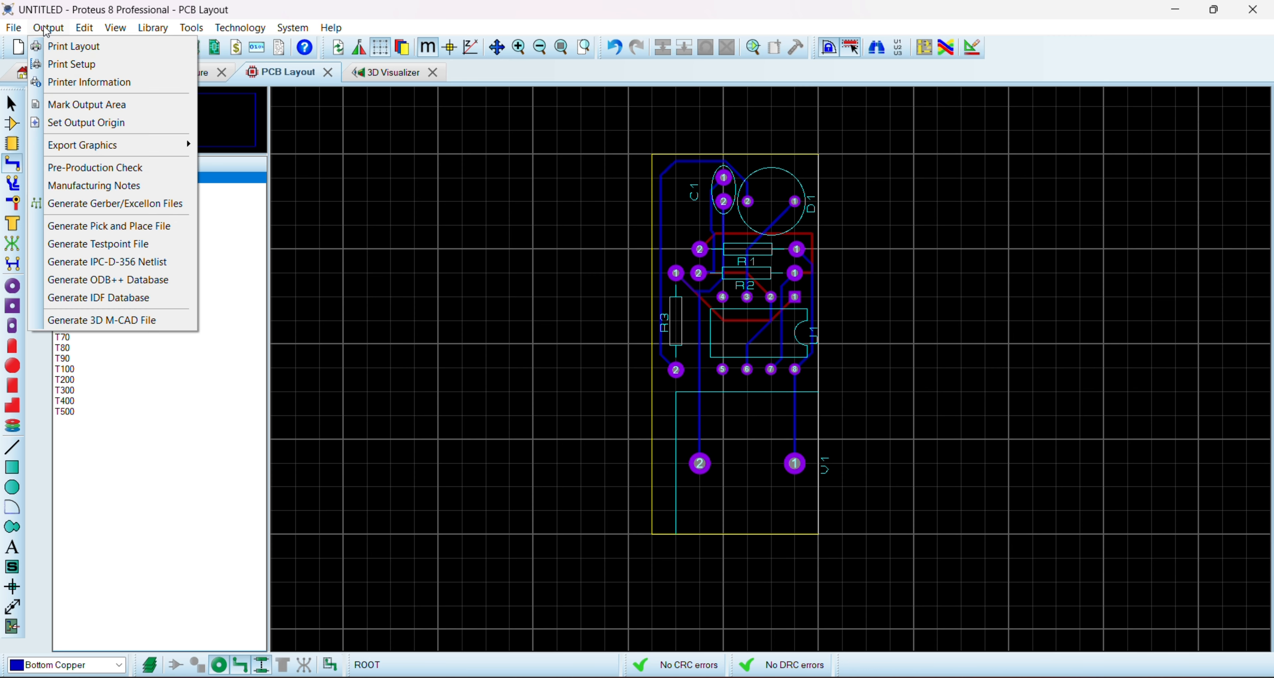
pyautogui.click(93, 203)
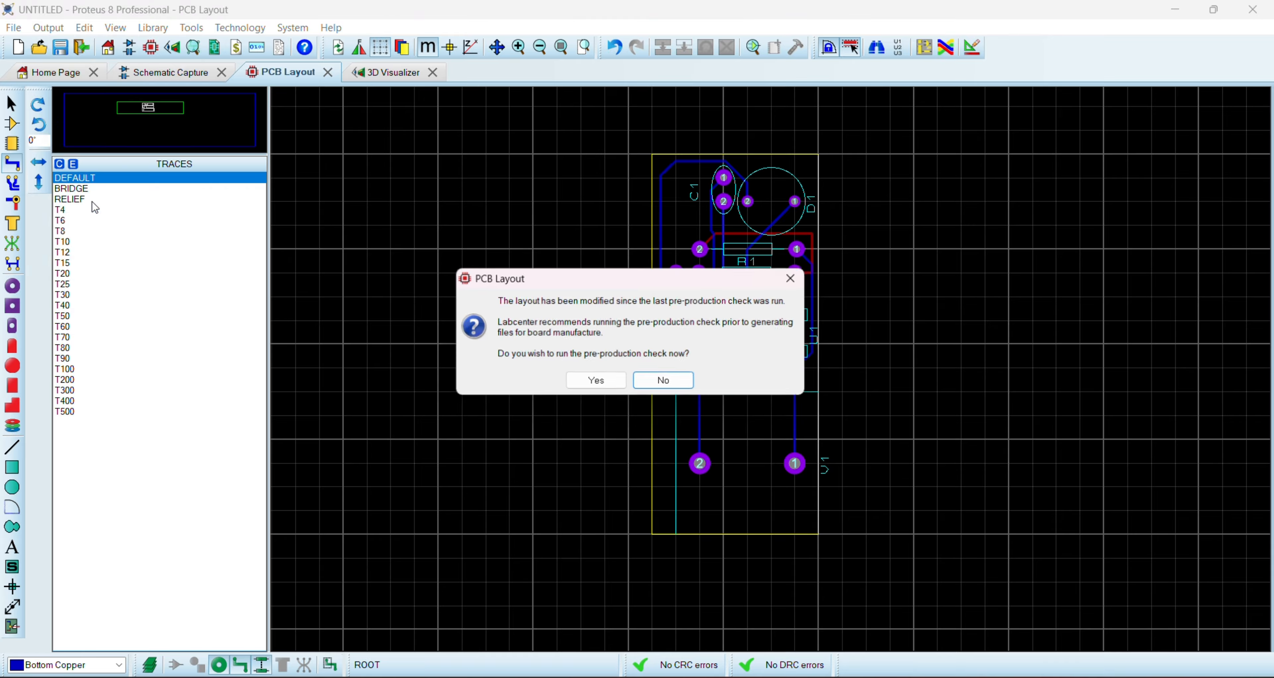
pyautogui.click(596, 381)
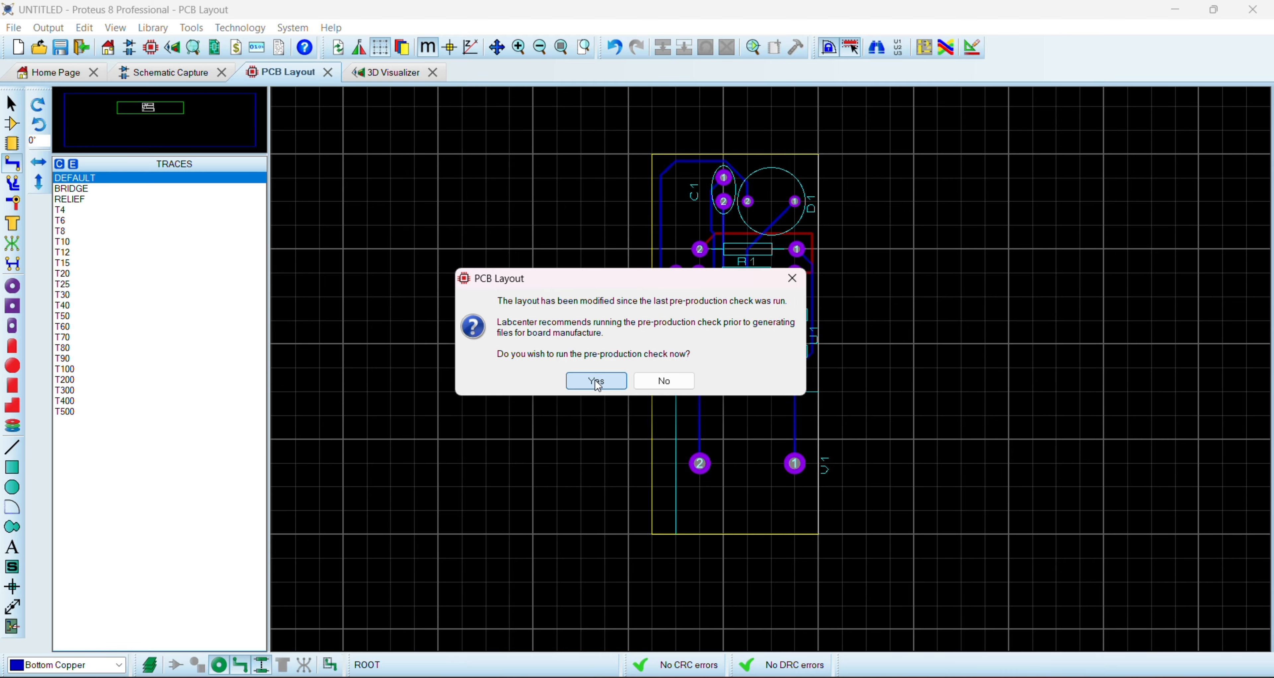
pyautogui.click(816, 521)
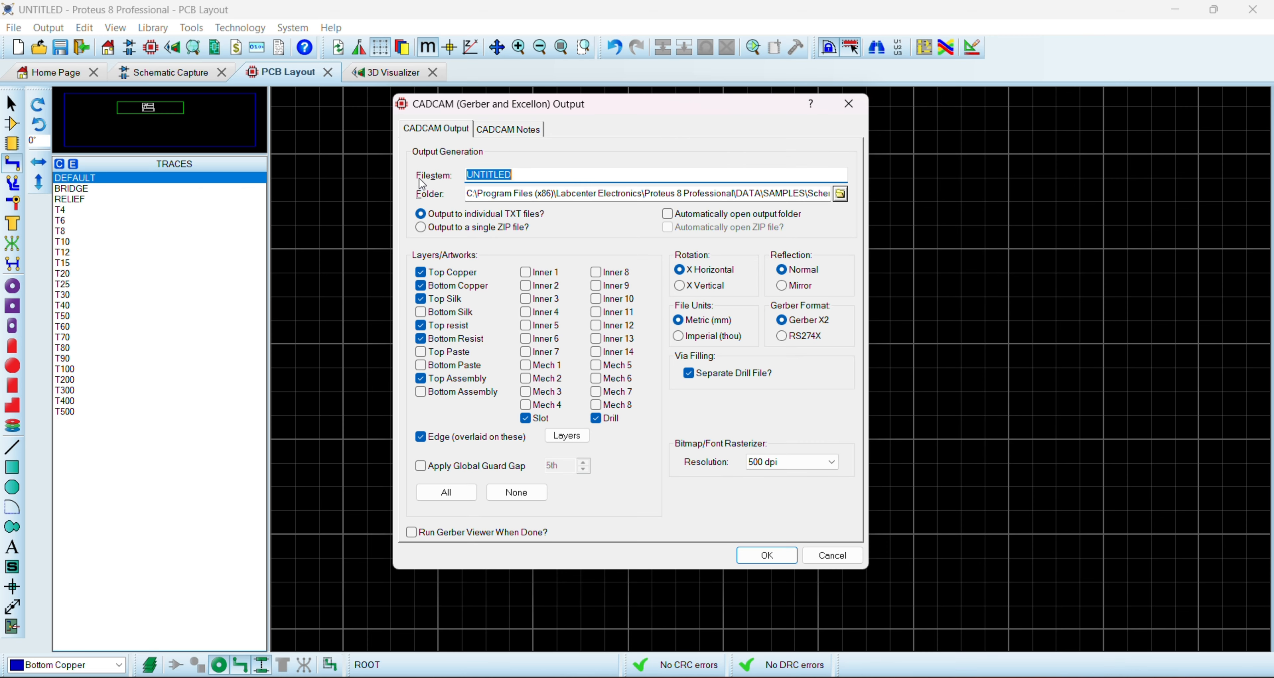
# Set the output file stem to My-1st and the Gerber format to RS274X, and generate the manufacturing files.
pyautogui.click(515, 175)
pyautogui.write('My')
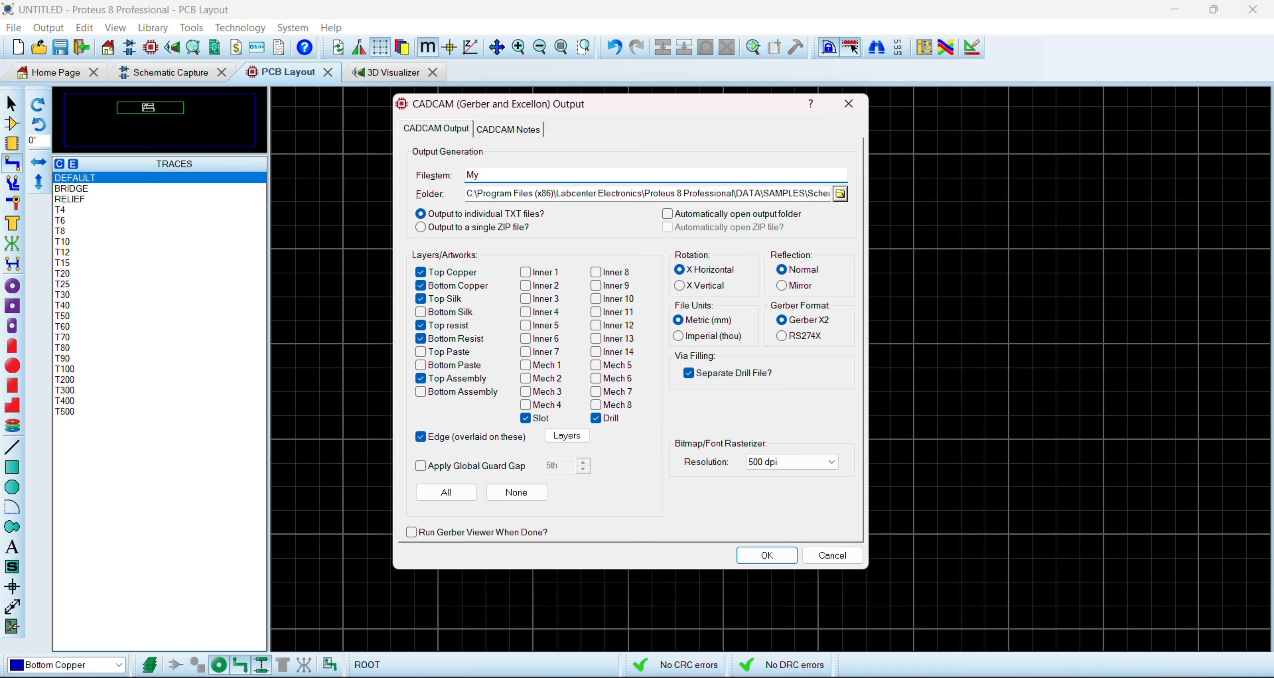
pyautogui.write('-1st')
pyautogui.click(783, 336)
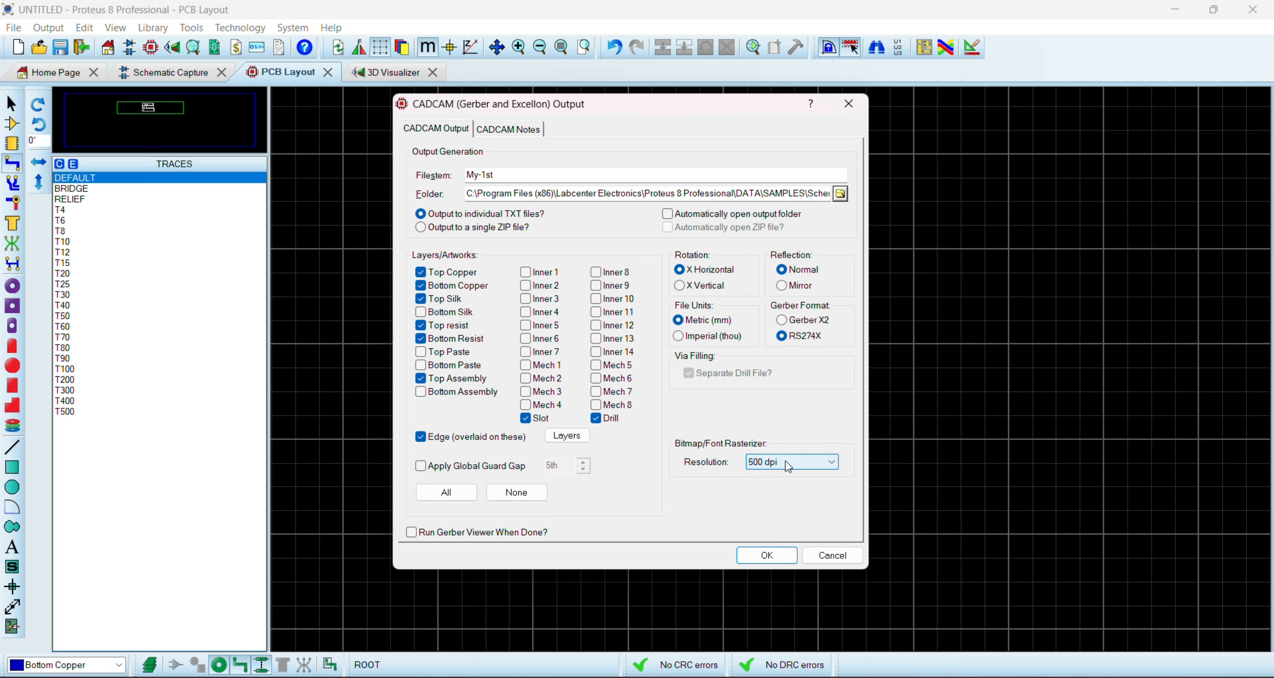
pyautogui.click(767, 555)
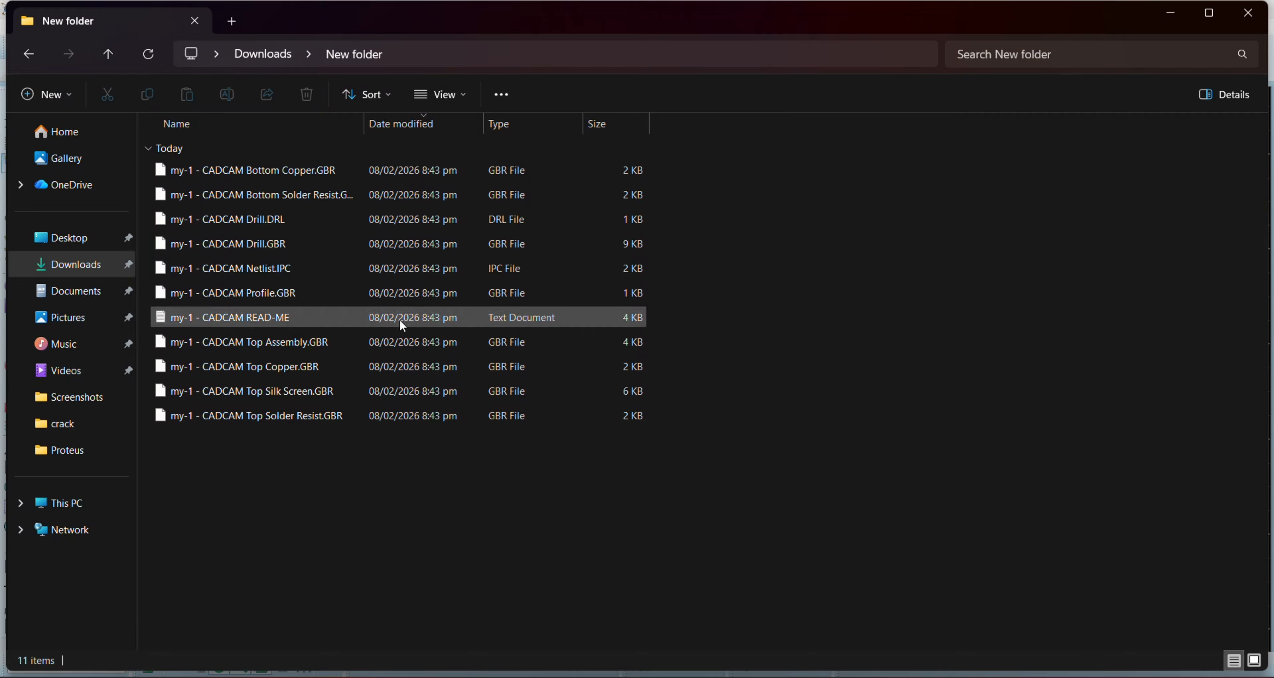
pyautogui.hotkey('alt', 'Tab')
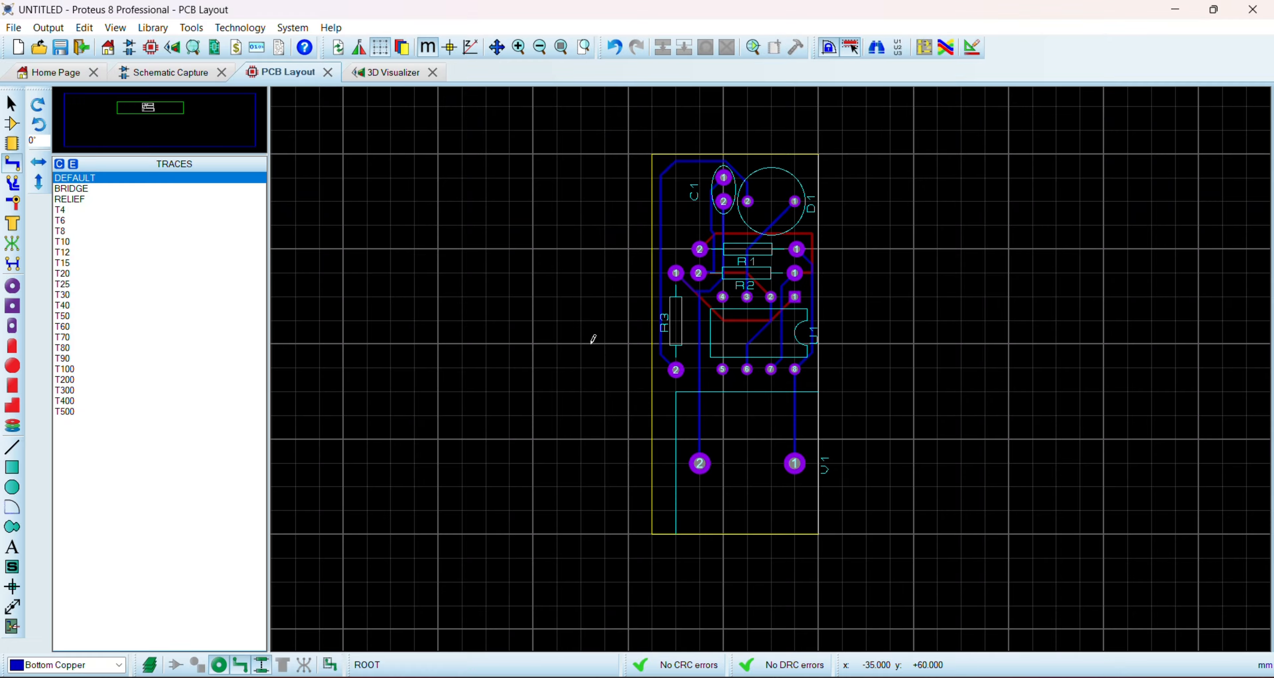
# Examine the routed board's component side in the 3D view.
pyautogui.click(376, 72)
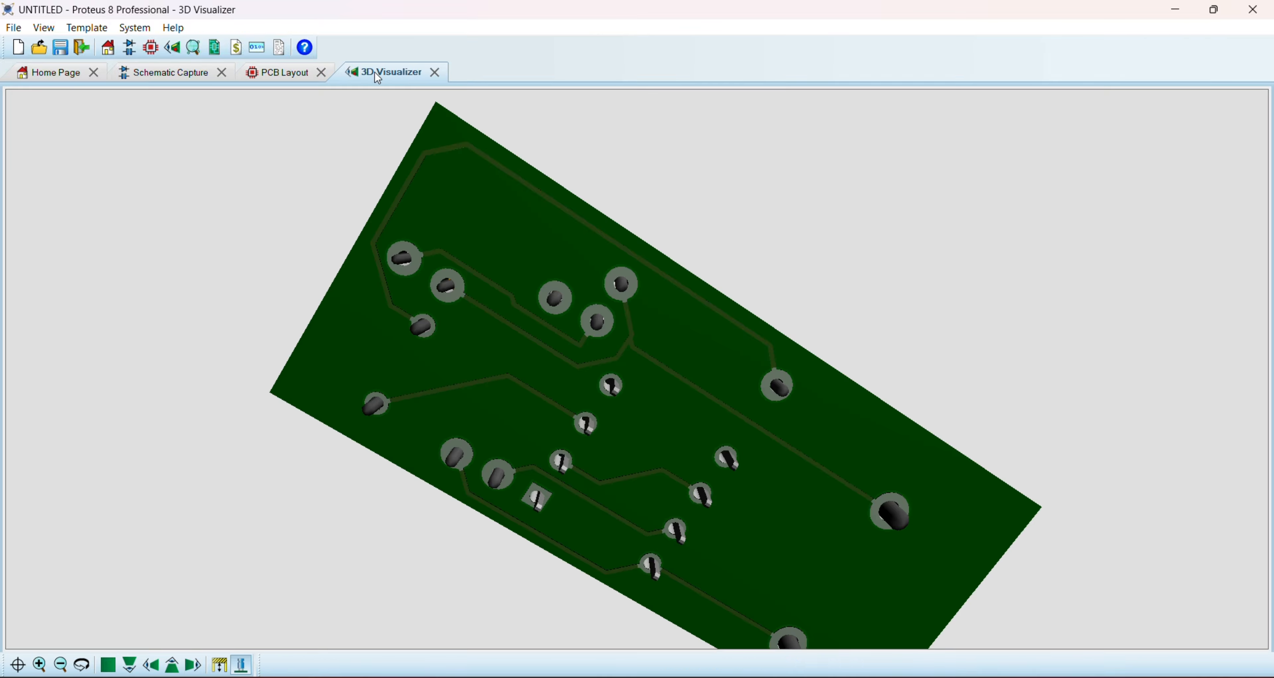
pyautogui.click(524, 252)
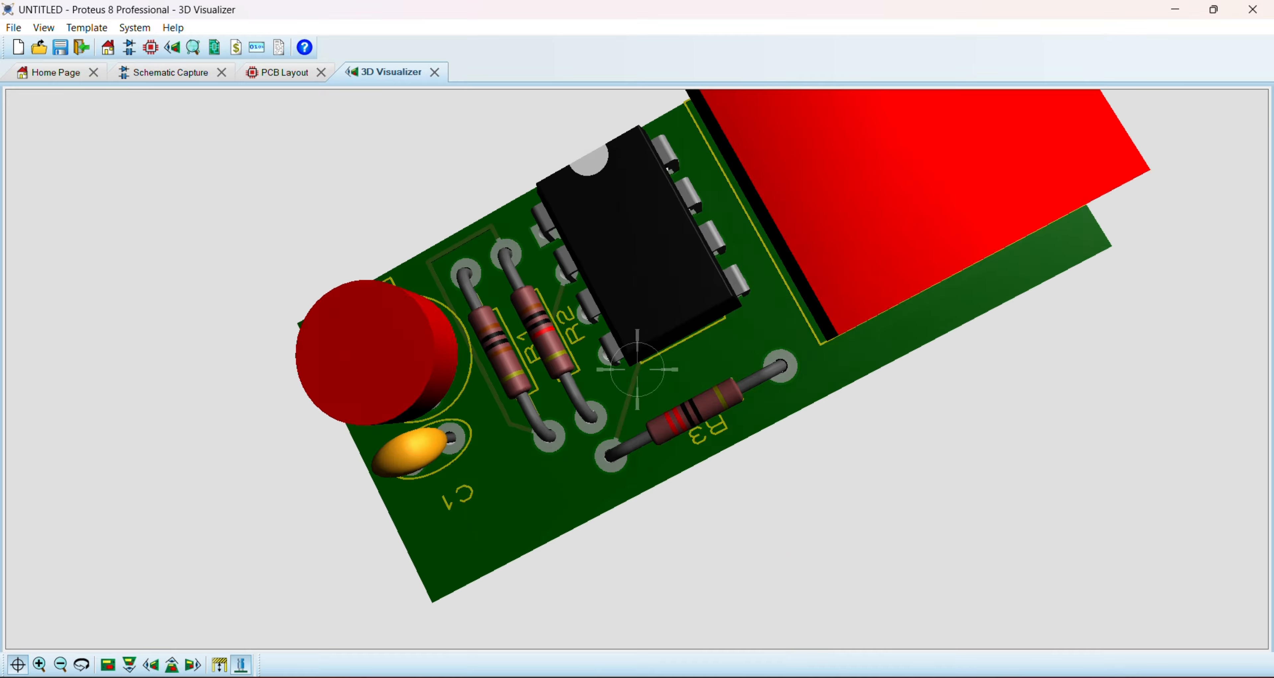